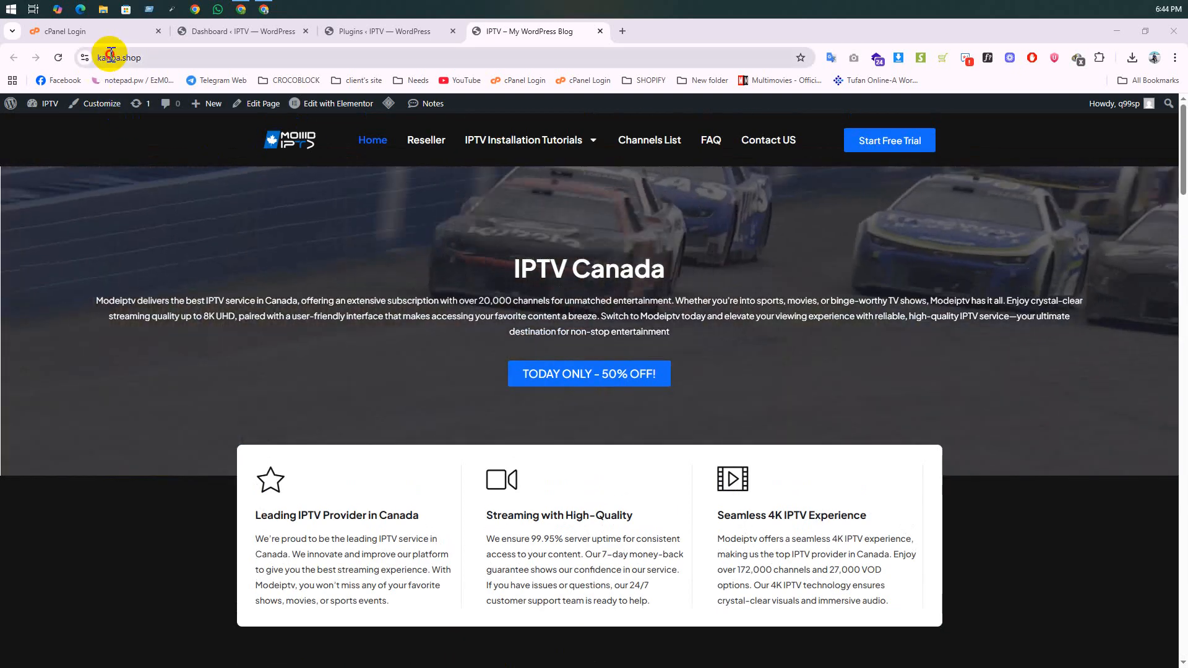
Log back in to cPanel at developerjoy.me:2083 with the login saved in Zoho Vault
double_click(113, 57)
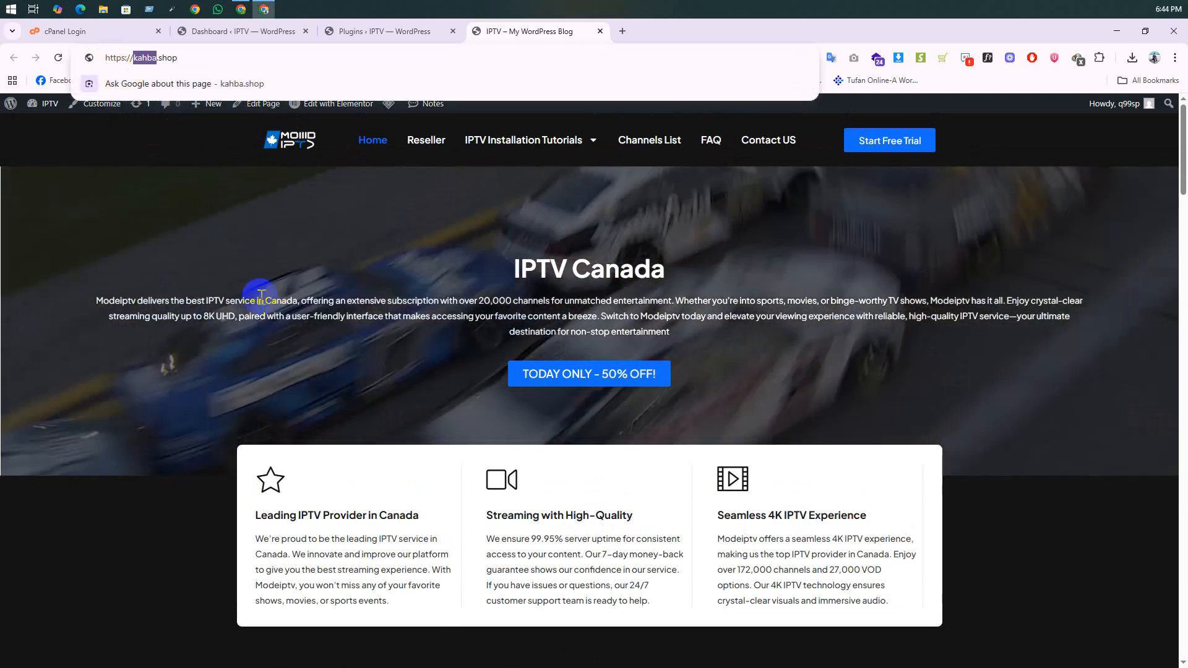
click(258, 297)
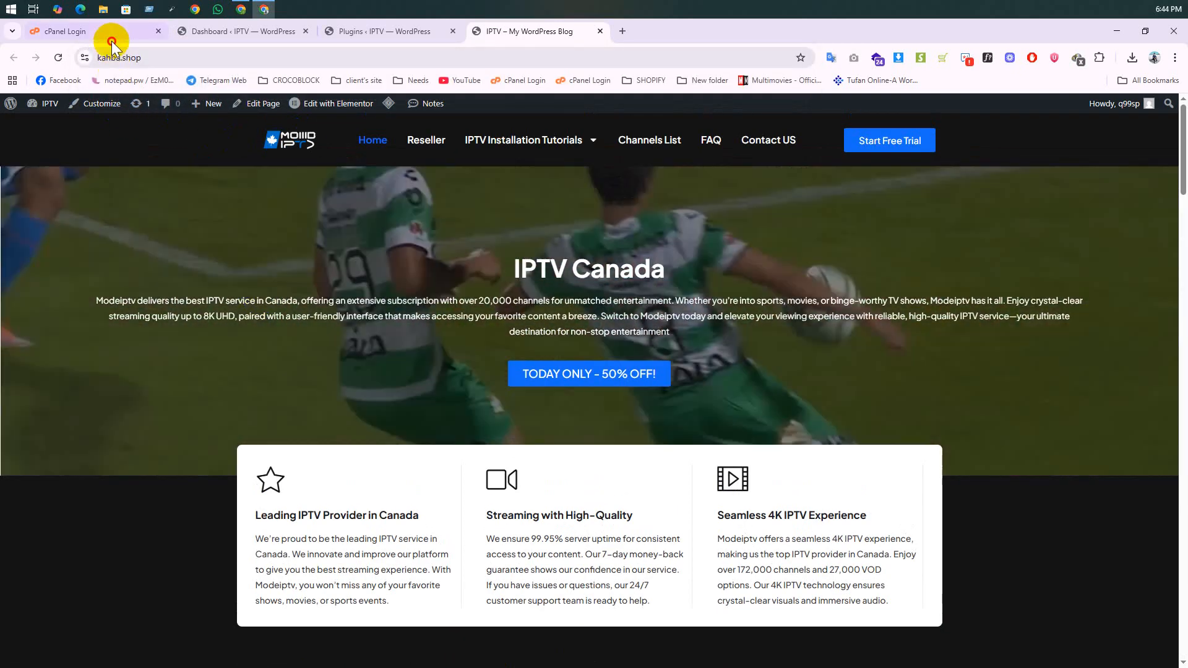
click(112, 43)
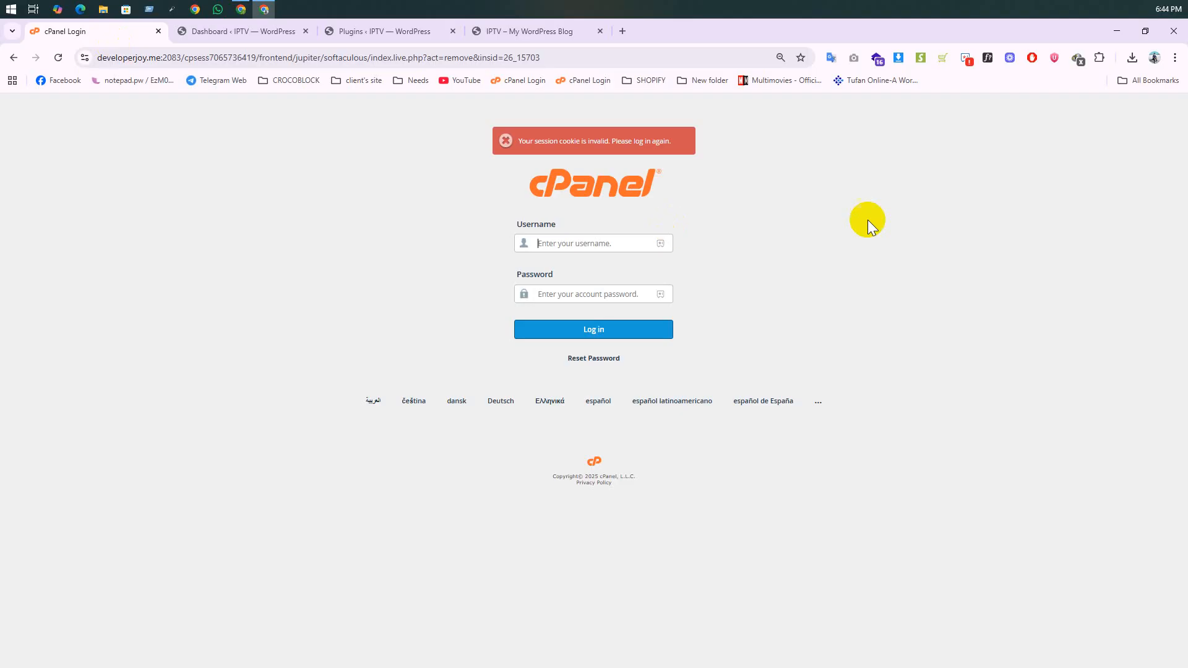
click(965, 59)
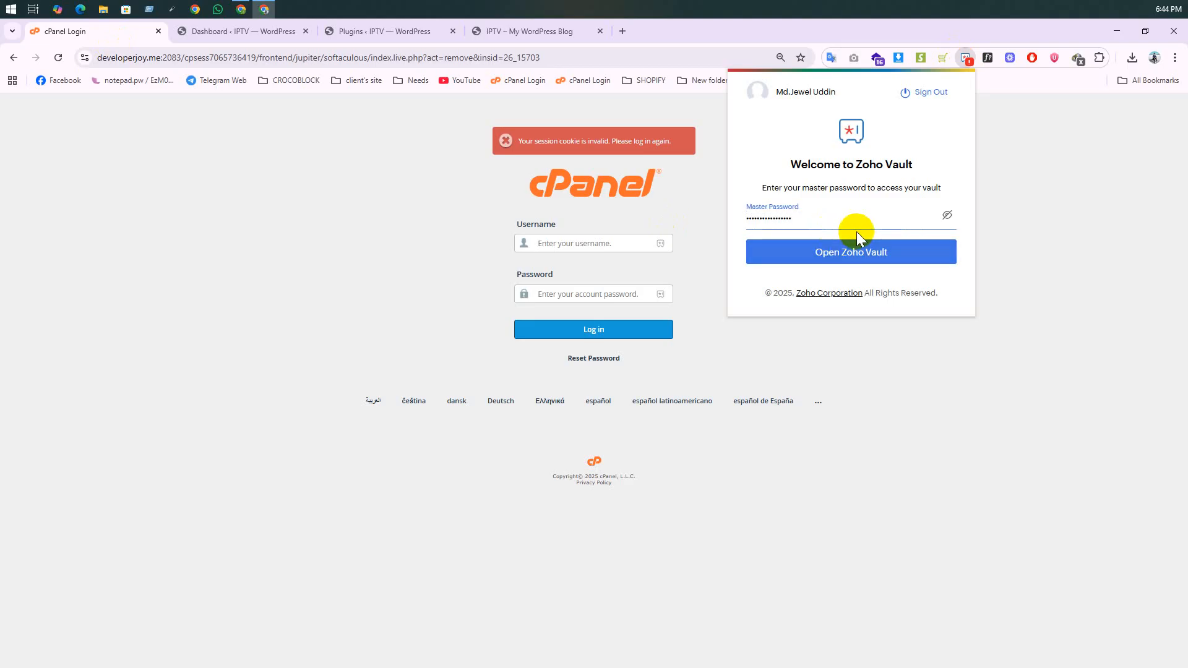
click(844, 251)
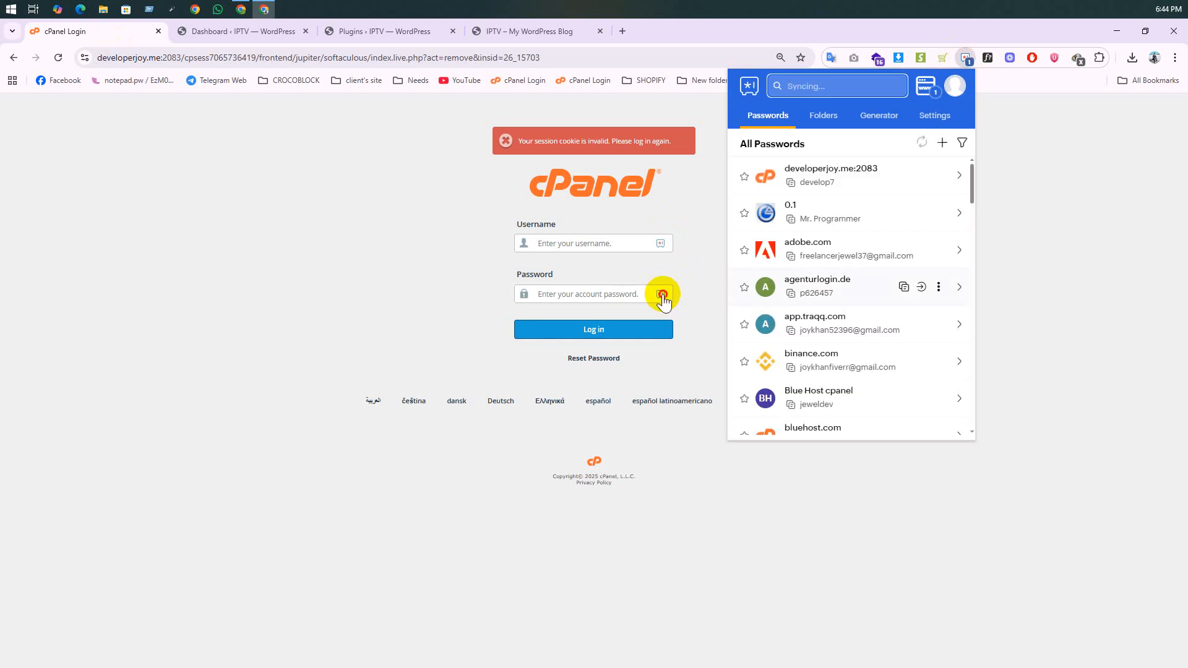
click(663, 296)
click(699, 362)
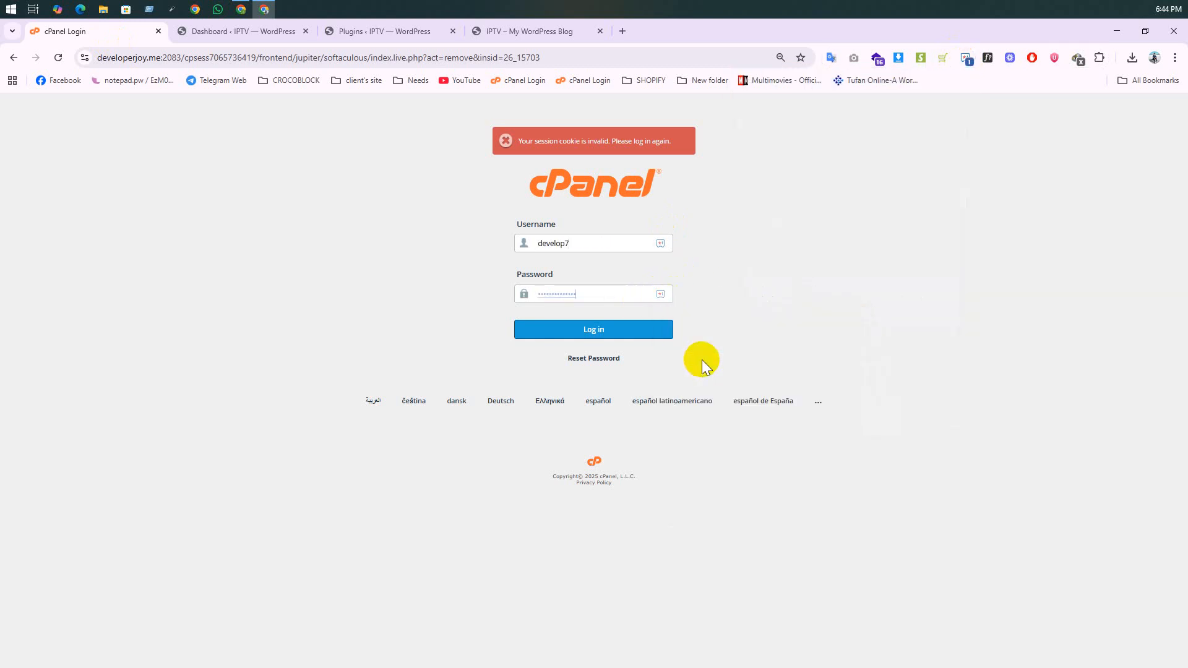
key(Return)
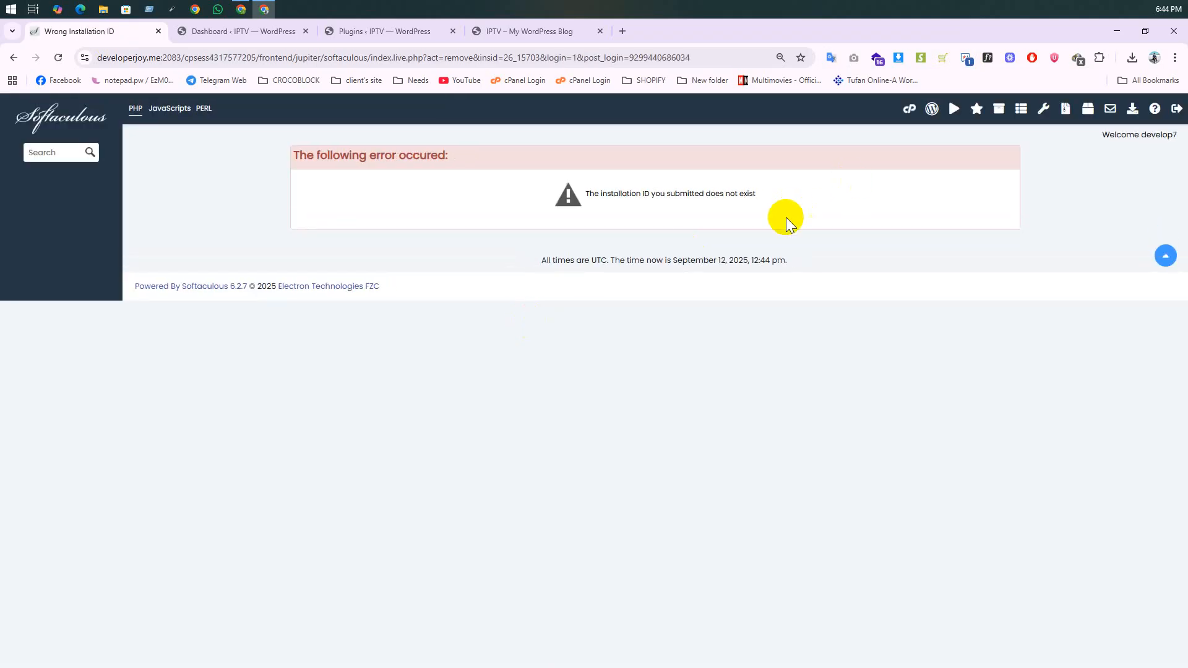
Open WordPress Manager by Softaculous from the cPanel tools
click(909, 112)
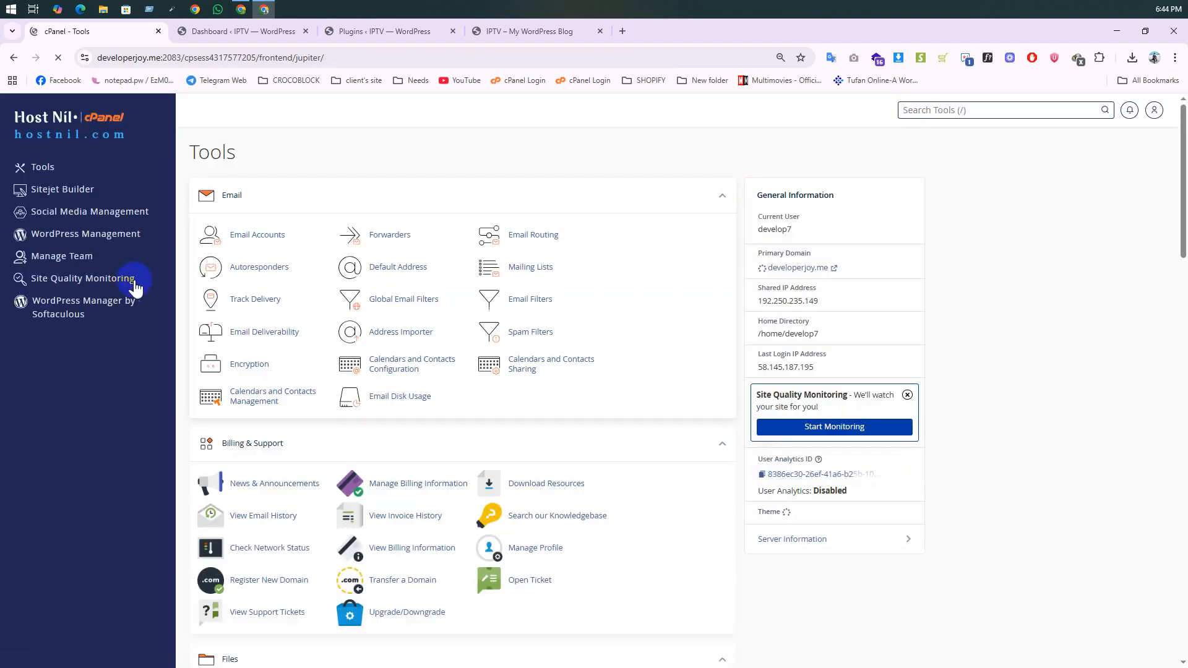
click(108, 306)
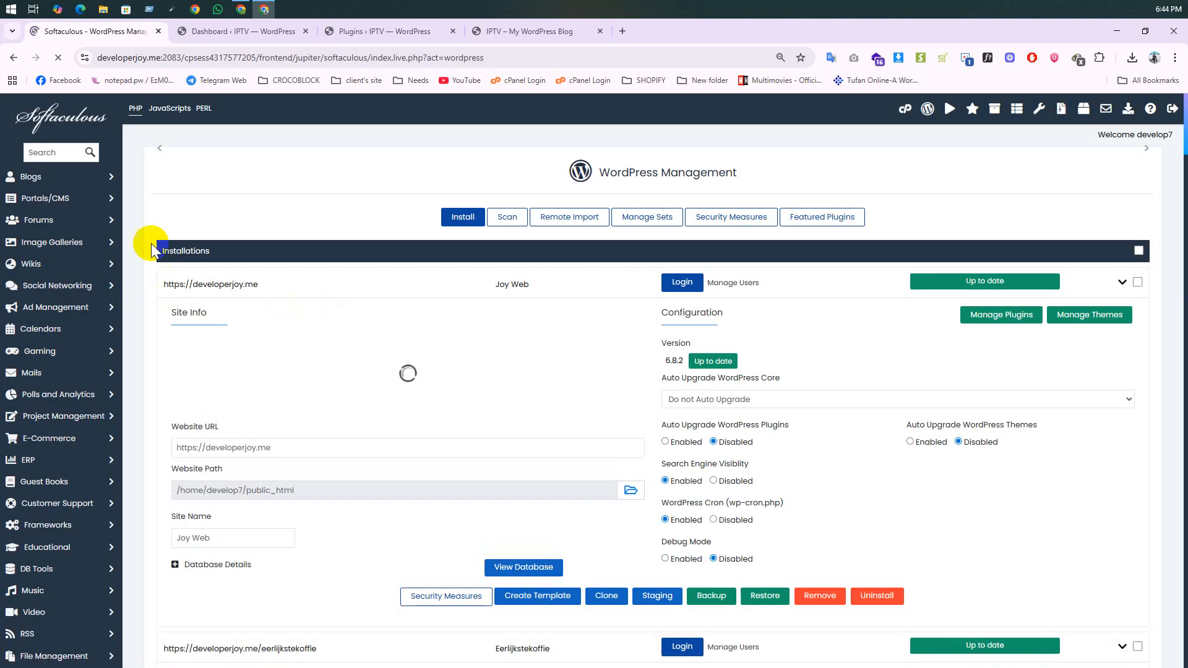
click(904, 110)
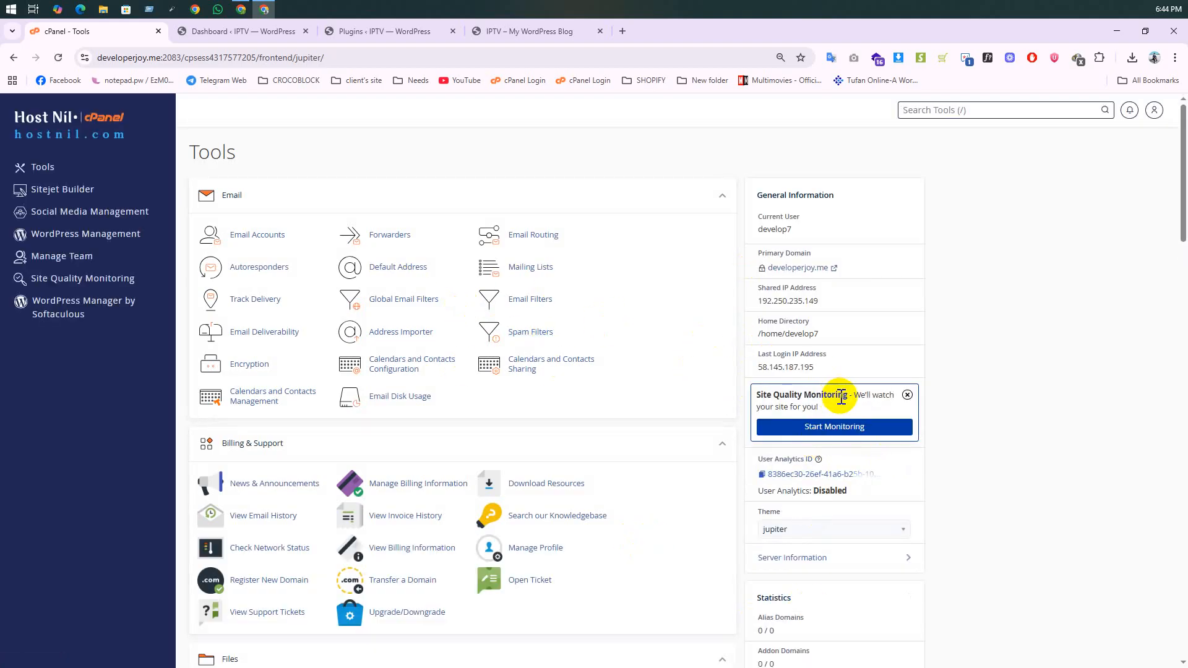
scroll(796, 347, down, 3)
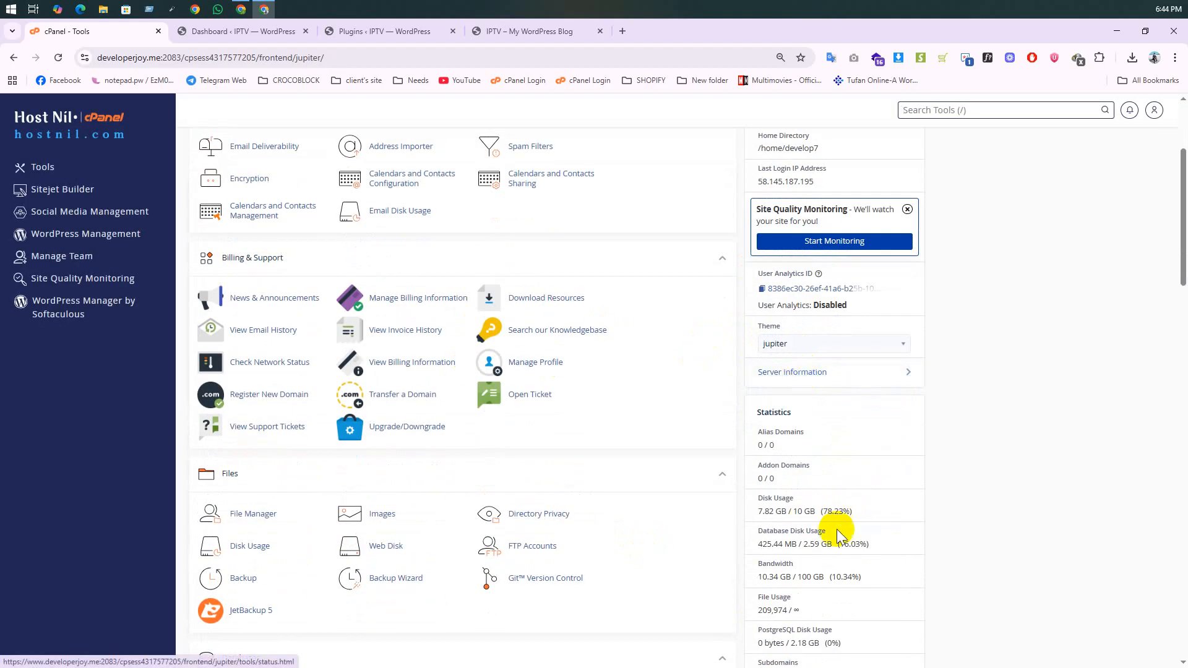
scroll(94, 351, up, 3)
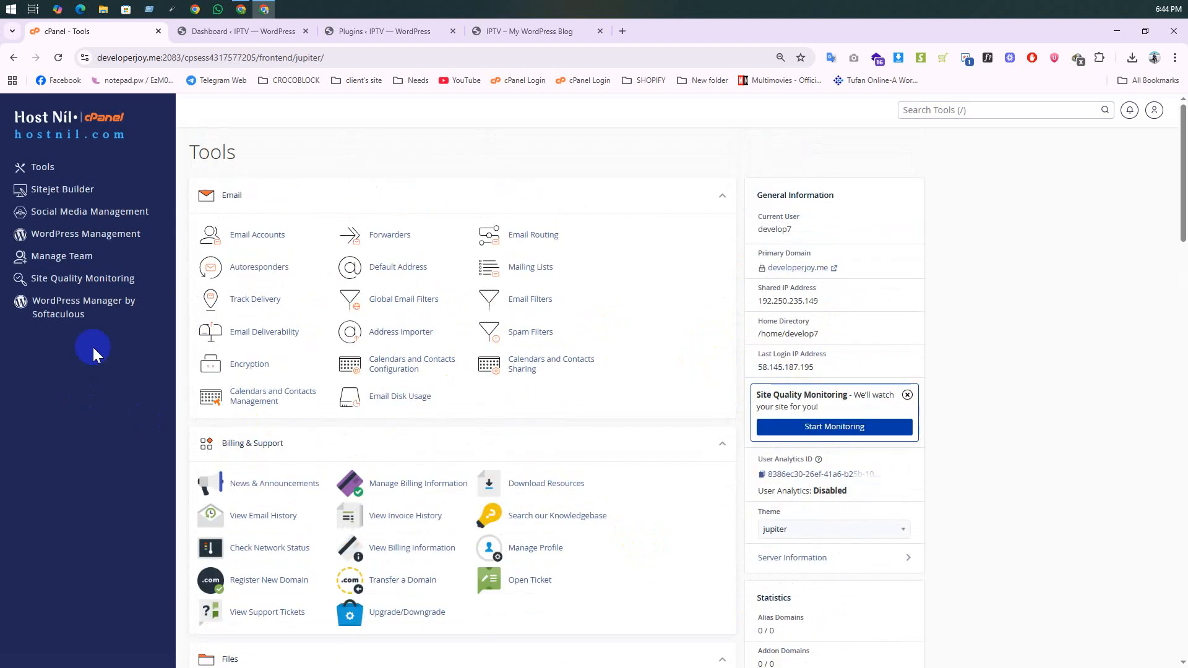
click(102, 309)
Start a new WordPress installation from the WordPress Management page
click(358, 31)
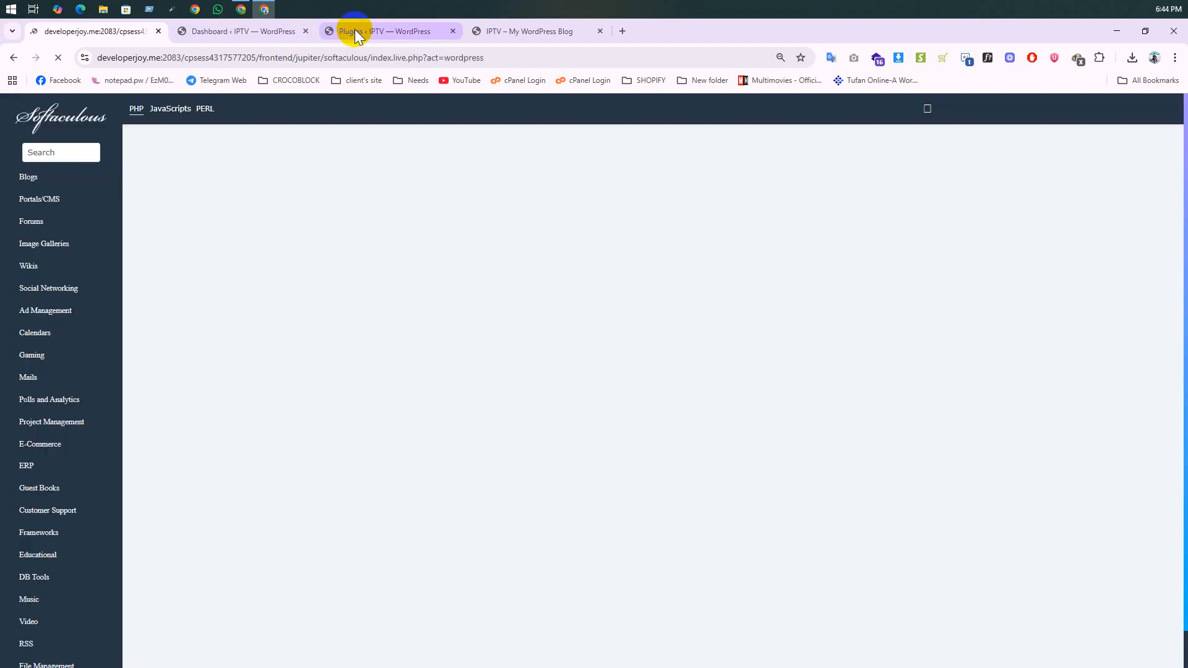
click(520, 32)
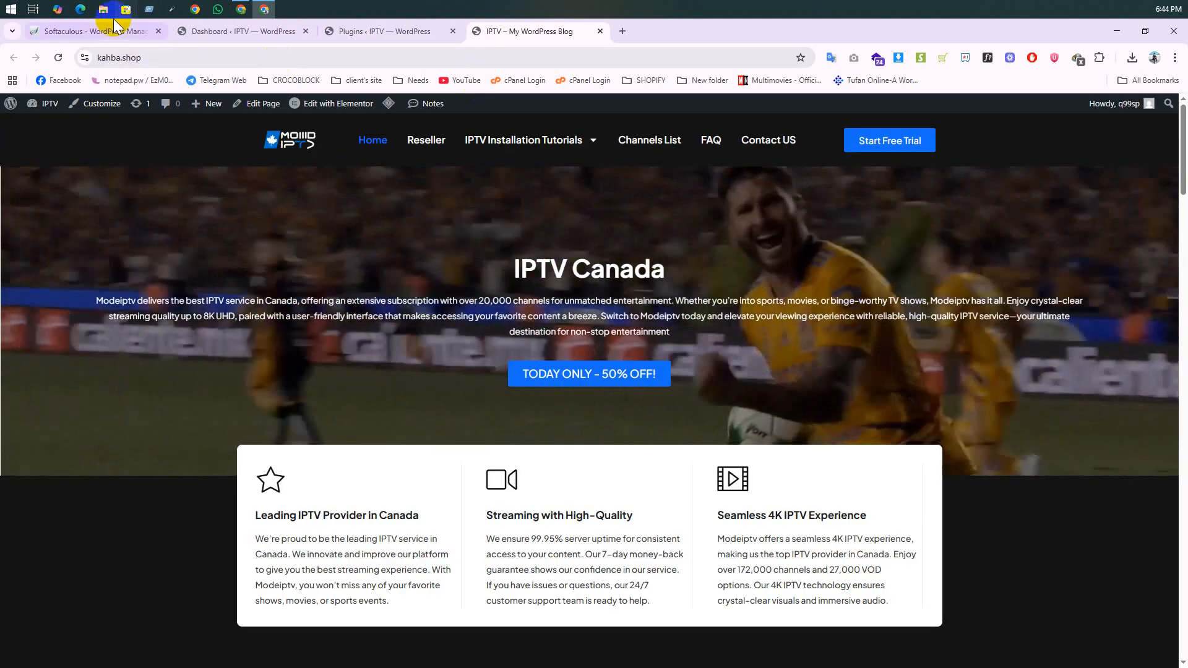
click(114, 30)
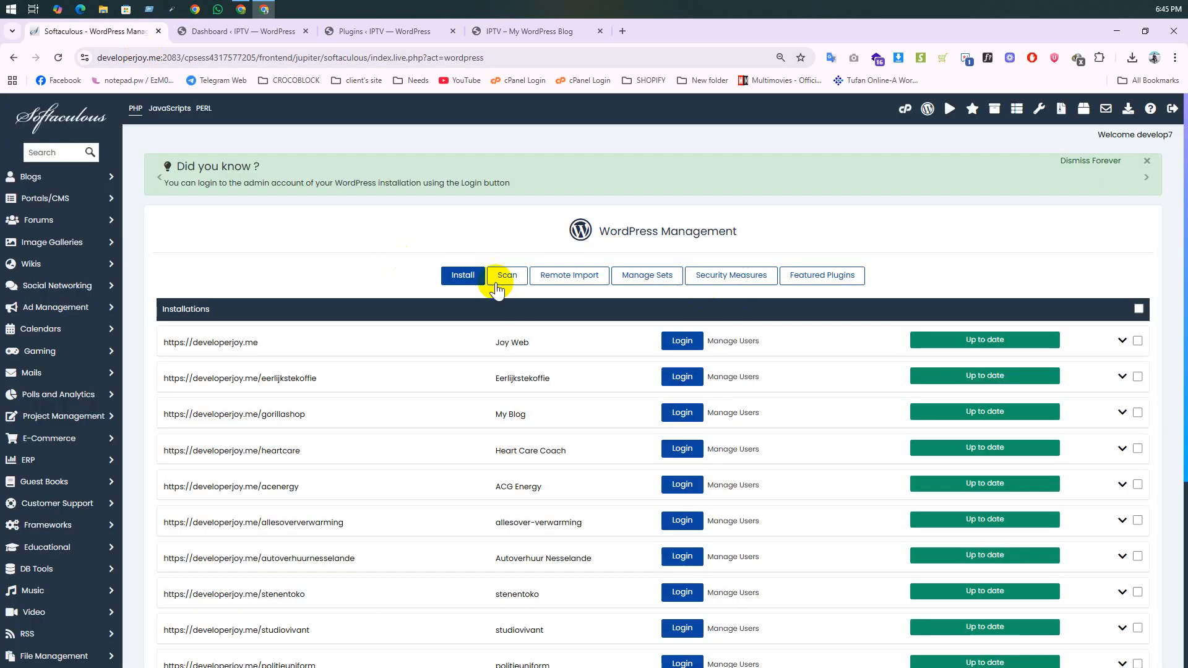
scroll(488, 291, down, 10)
scroll(503, 304, up, 10)
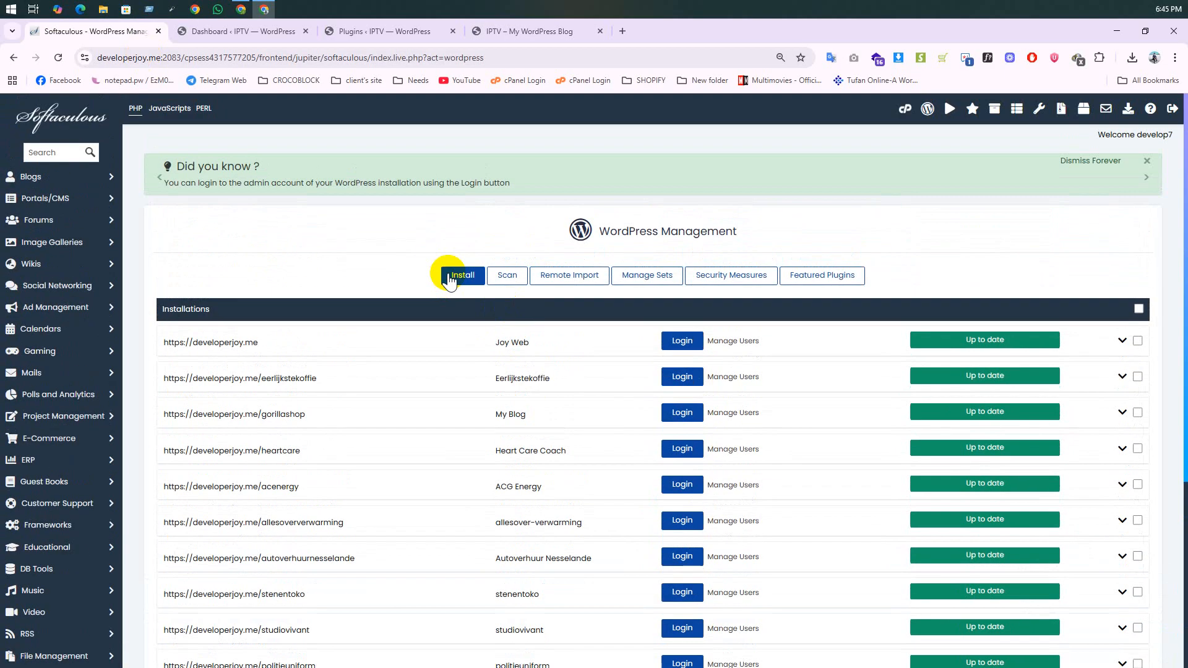
click(458, 279)
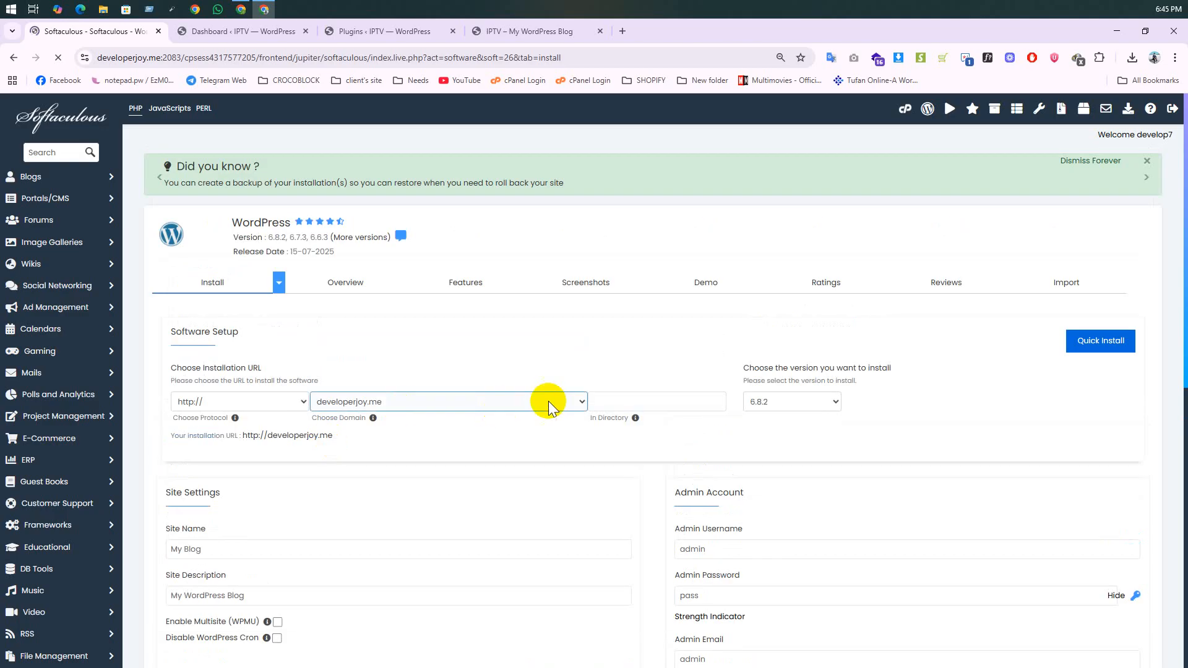
Set the install directory to iptv and enter a new admin username and password
click(604, 403)
text(ip)
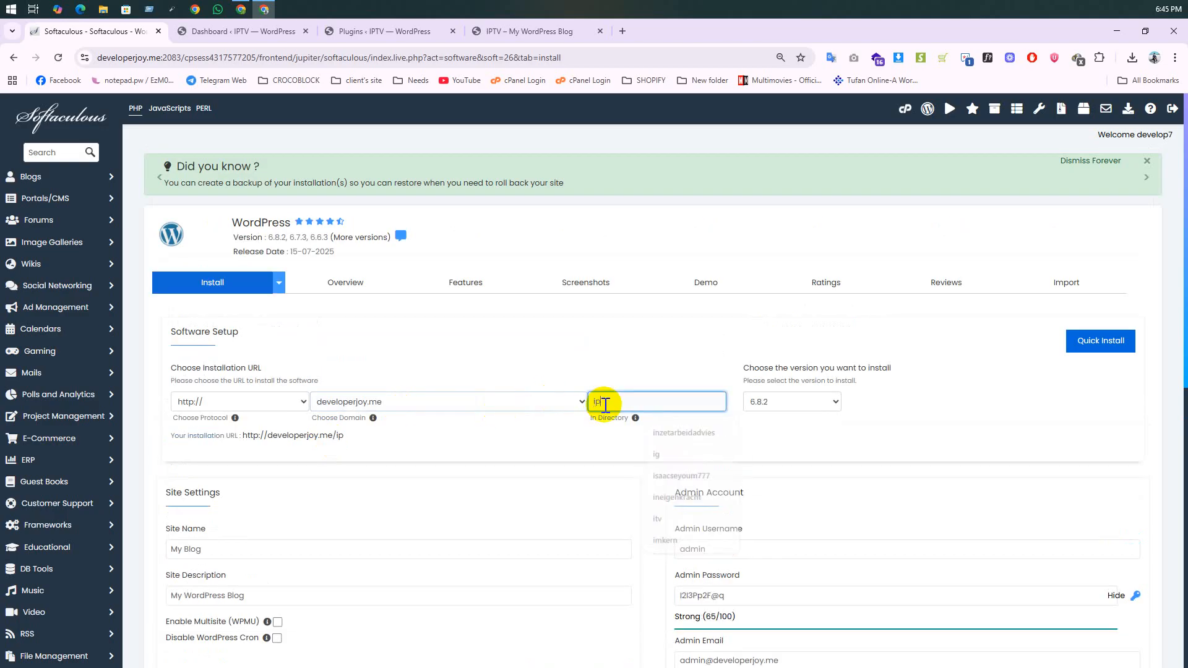
text(tv)
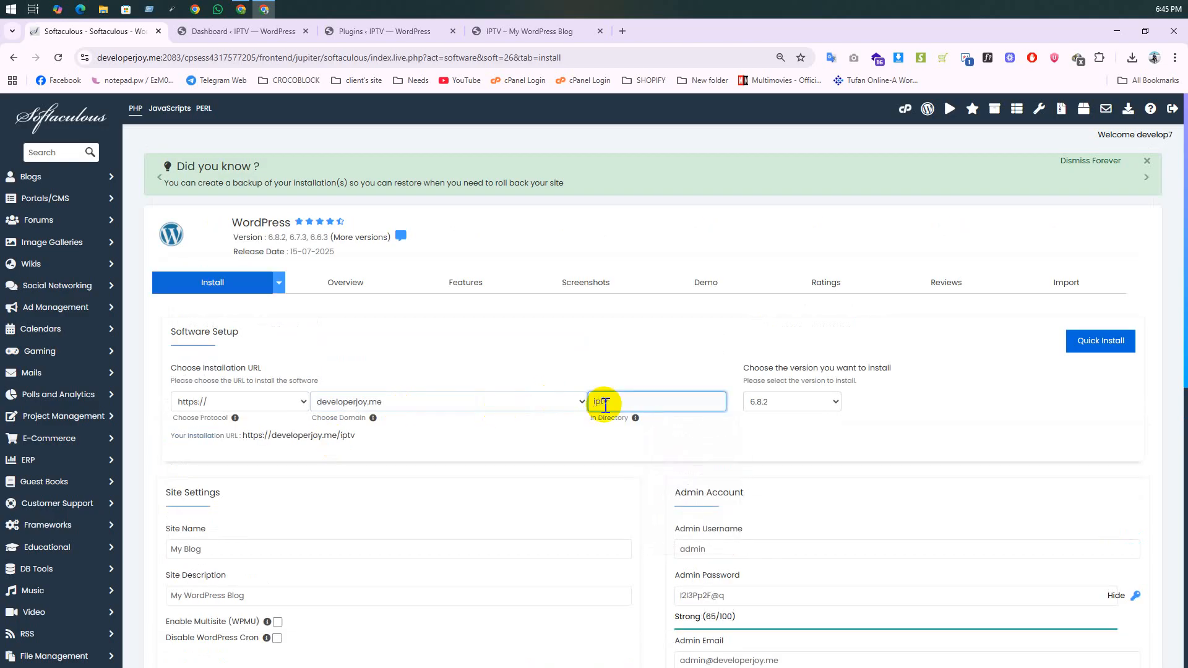
scroll(711, 532, down, 1)
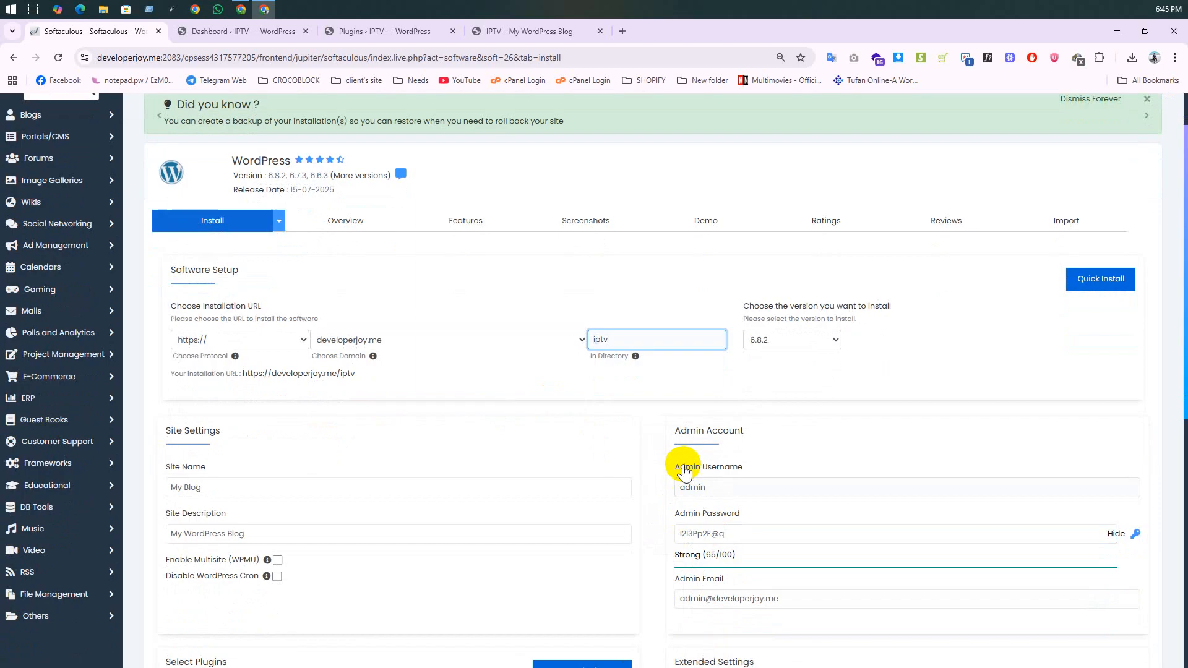
double_click(698, 487)
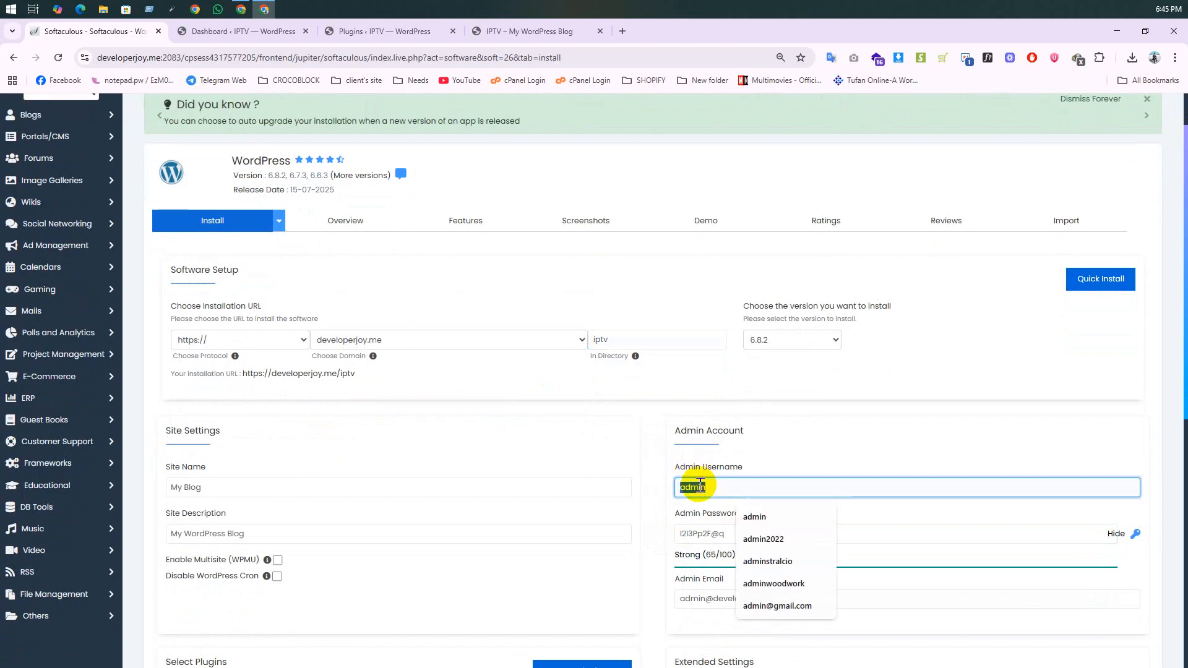
text(joykh)
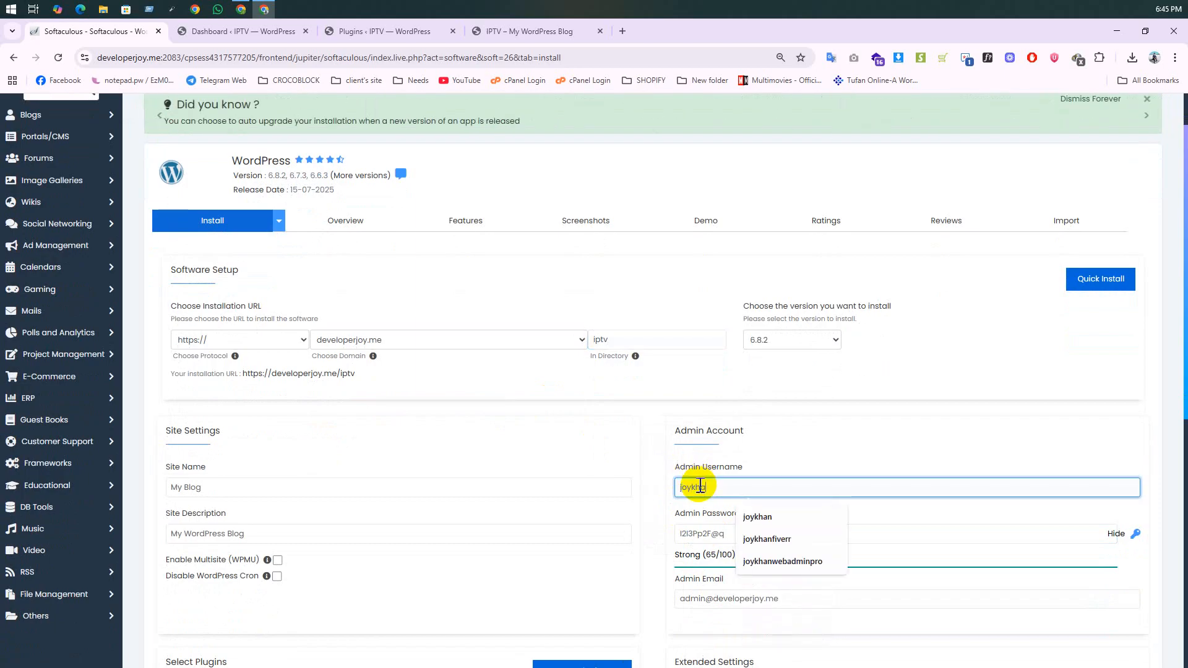
text(an)
double_click(700, 487)
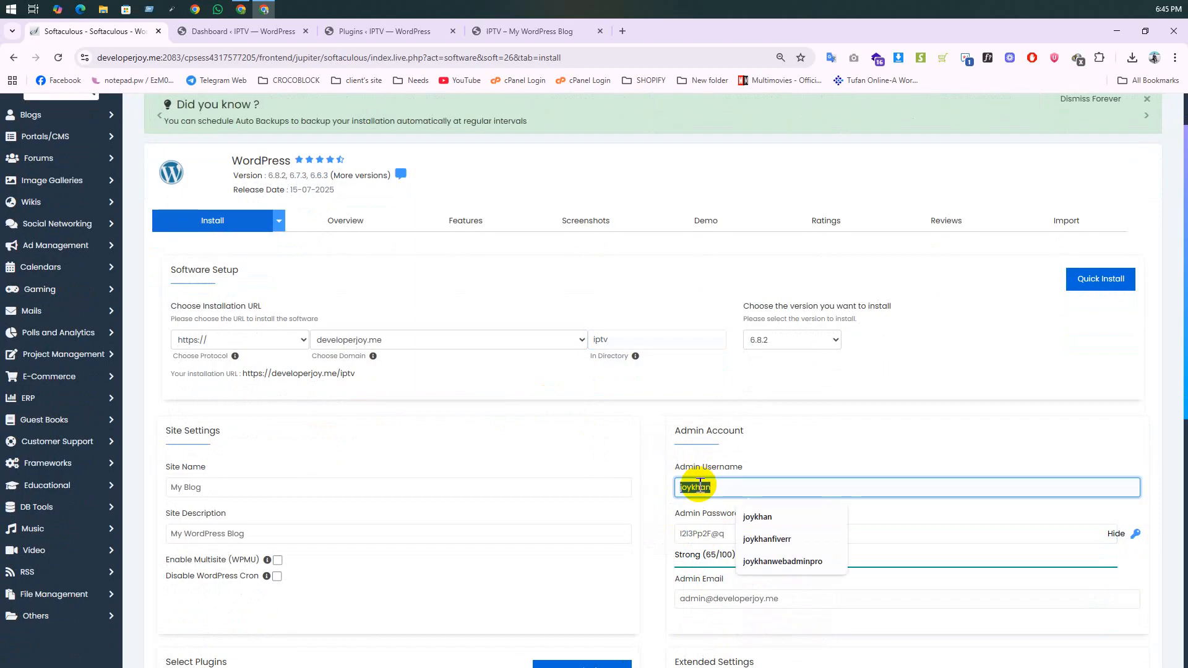
triple_click(701, 535)
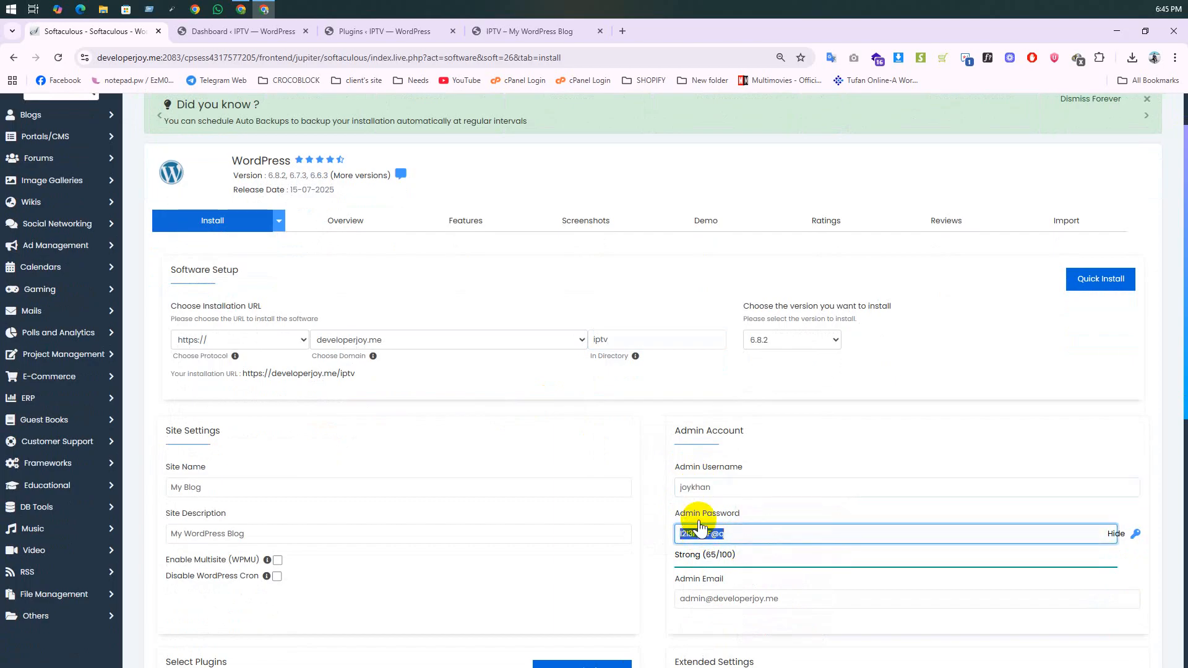
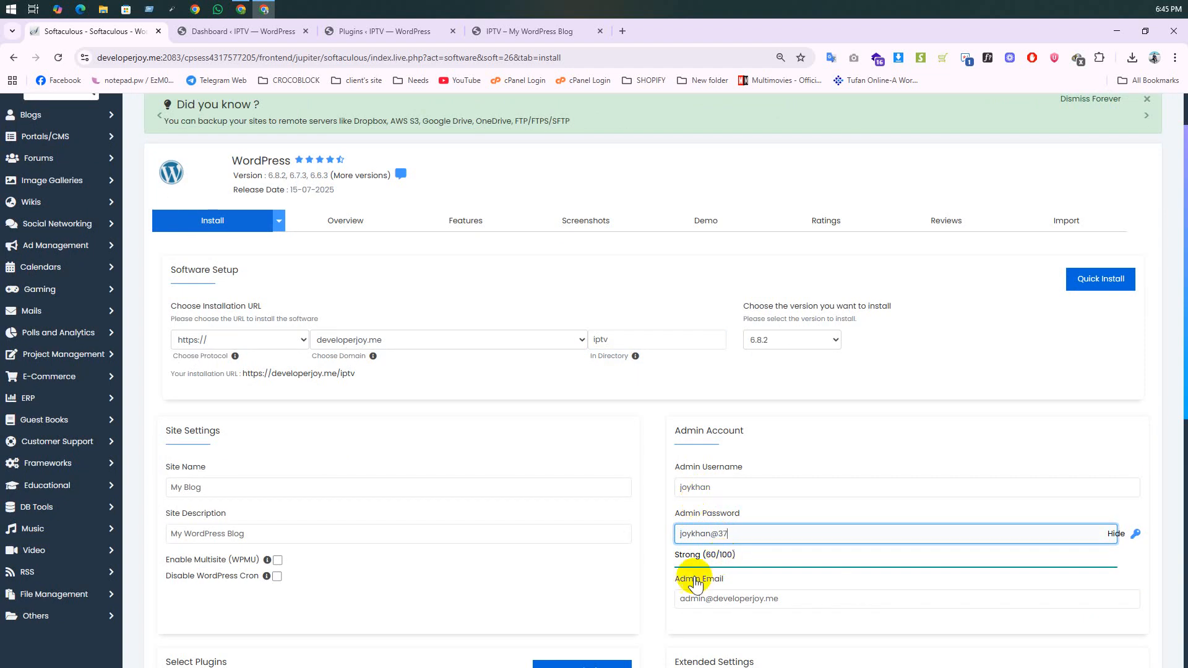
Deselect all seven suggested plugins, including Backups, SMTP and Limit Login Attempts, and install WordPress
scroll(640, 592, down, 4)
click(382, 494)
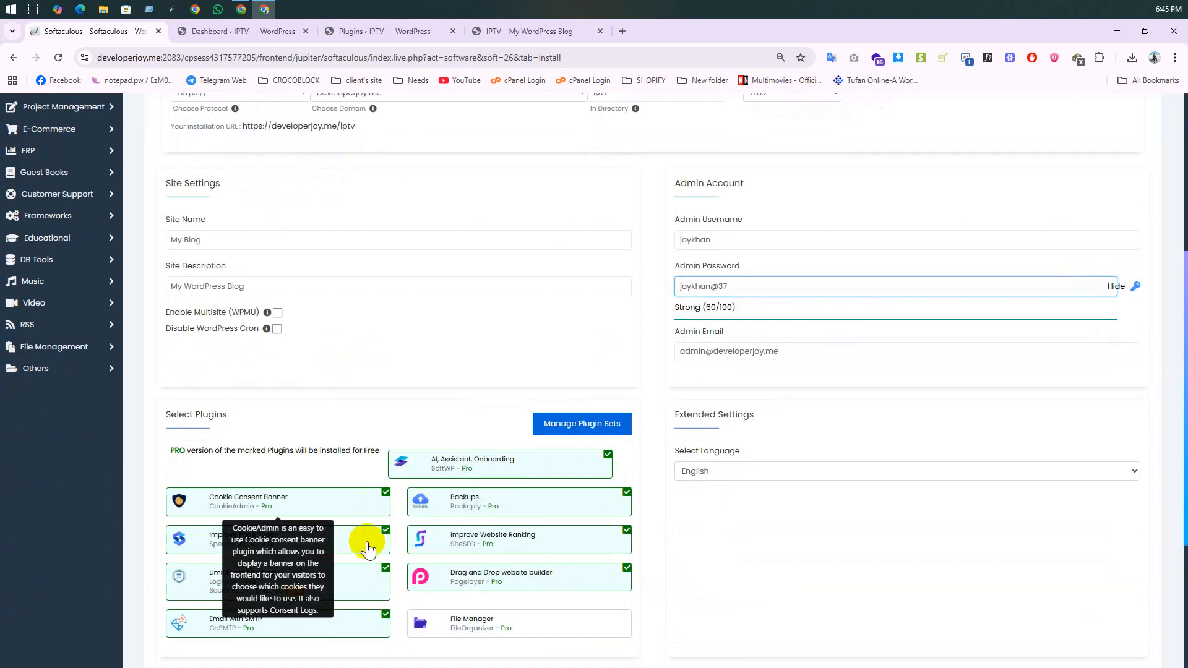
click(379, 533)
click(378, 620)
click(382, 583)
click(435, 574)
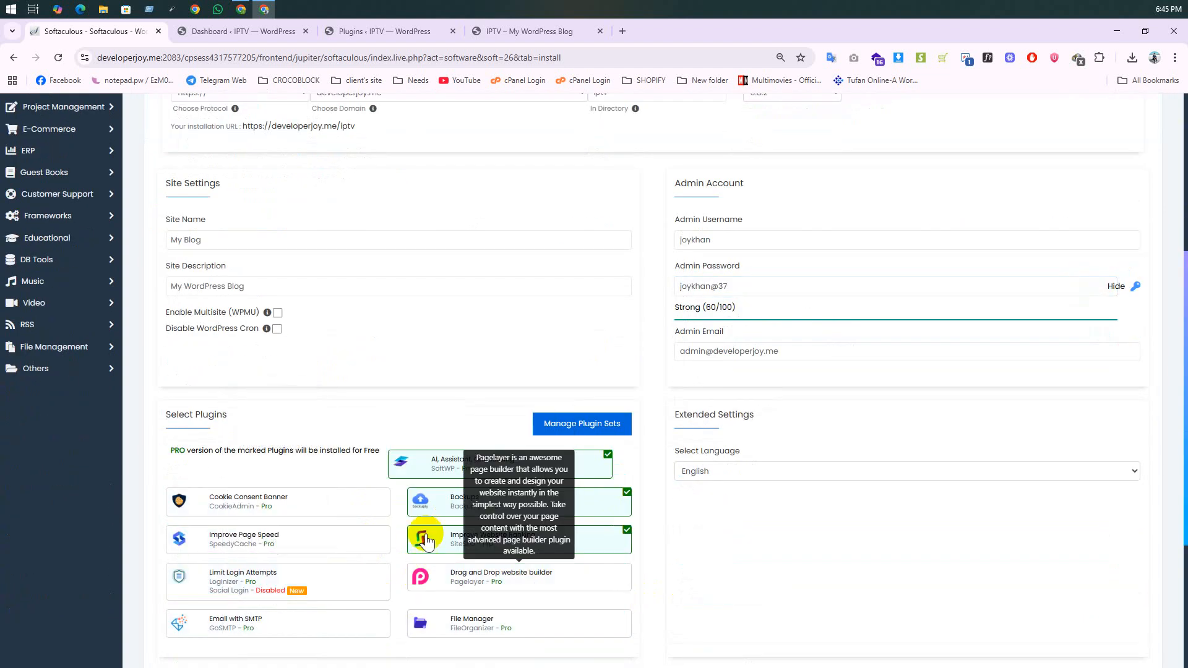
click(425, 538)
click(438, 496)
scroll(565, 538, down, 2)
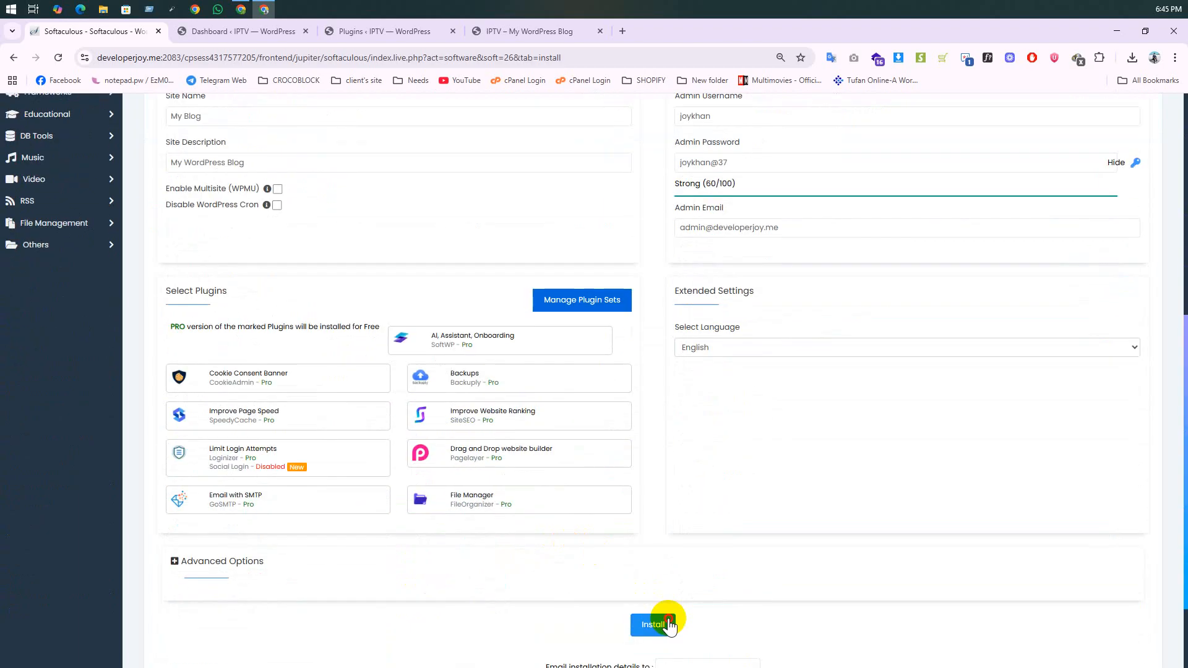
click(663, 622)
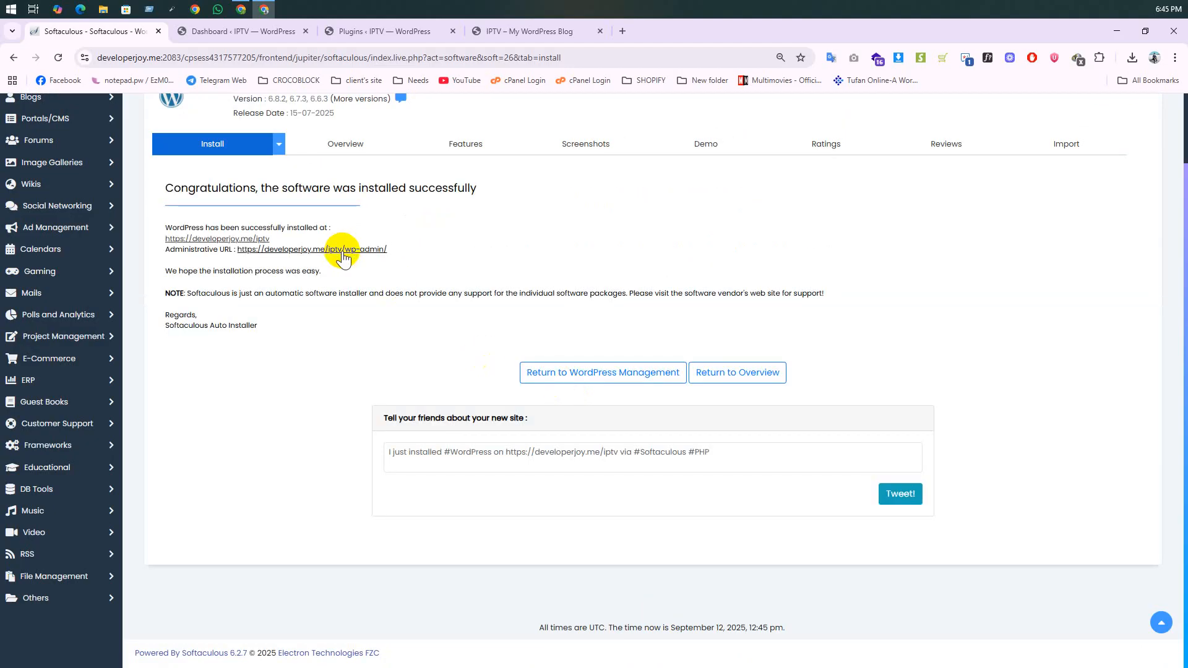
In the new site's wp-admin, set permalinks to the Post name structure and save
ctrl+click(339, 249)
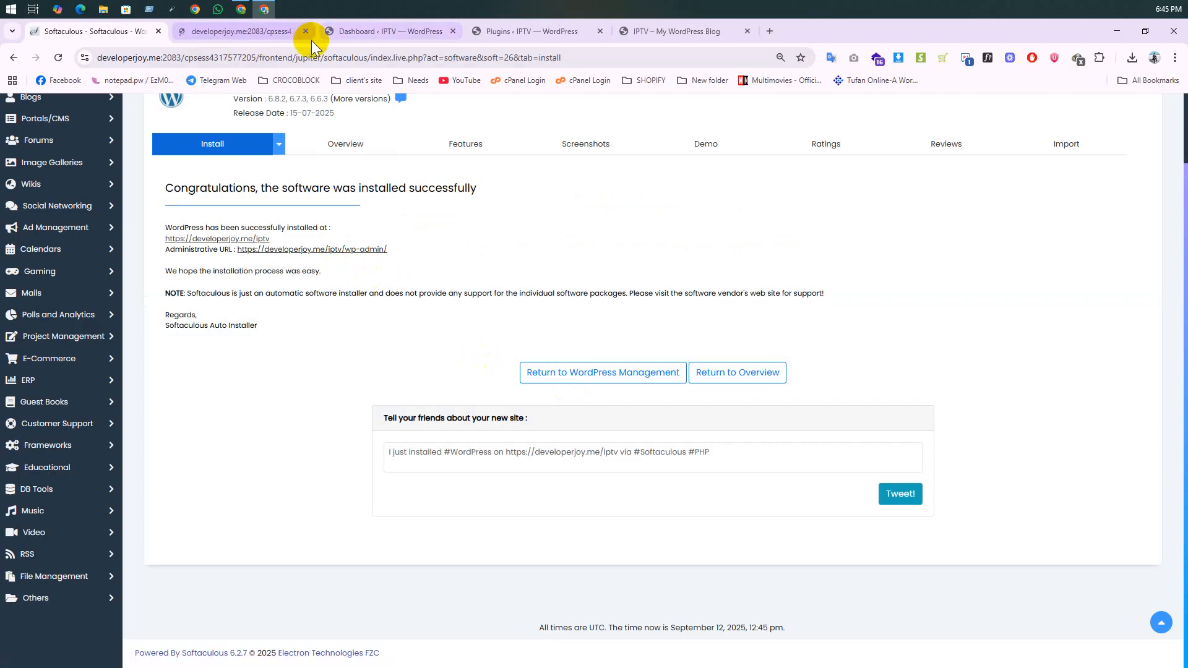
click(240, 33)
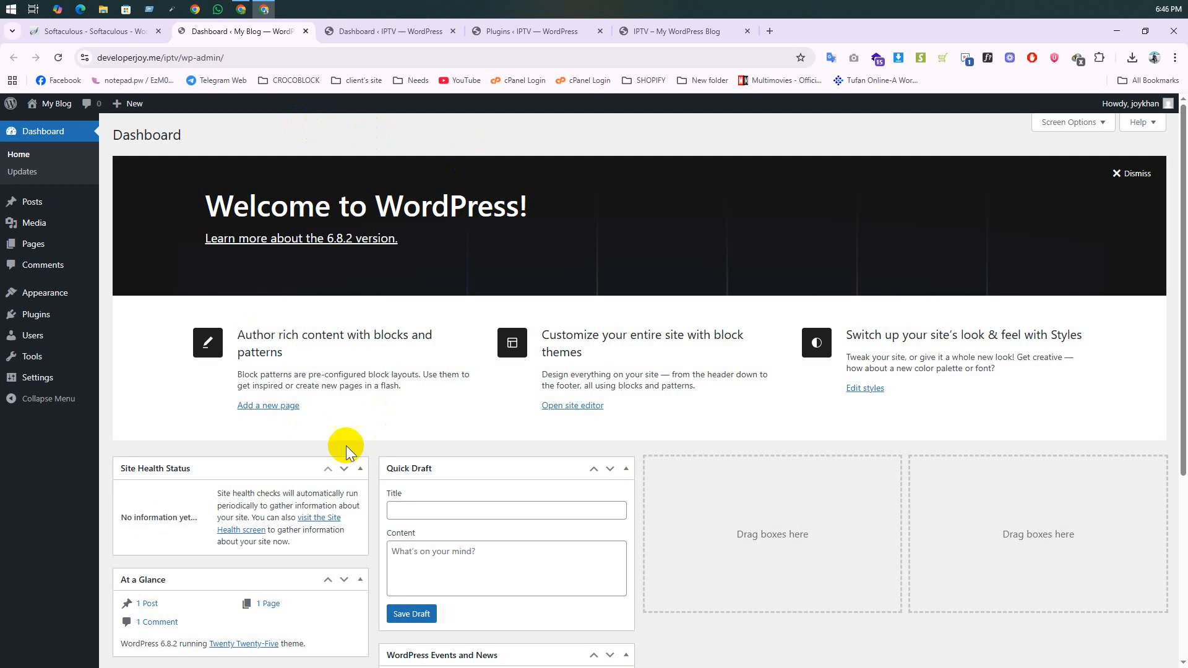
click(69, 380)
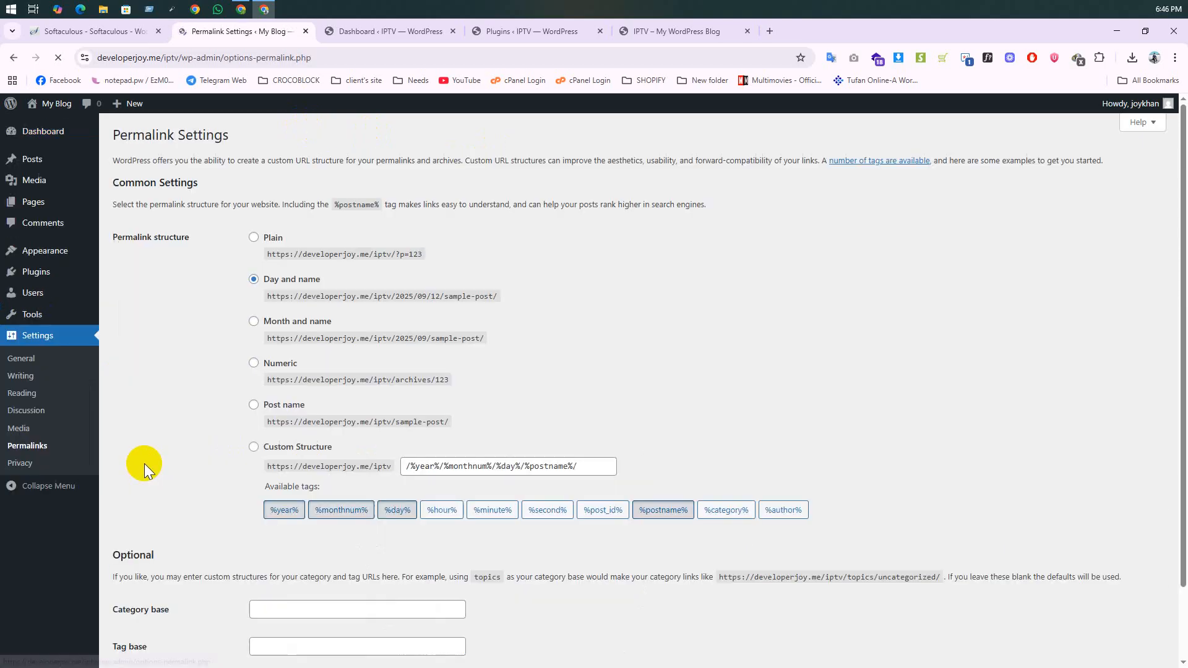
click(254, 405)
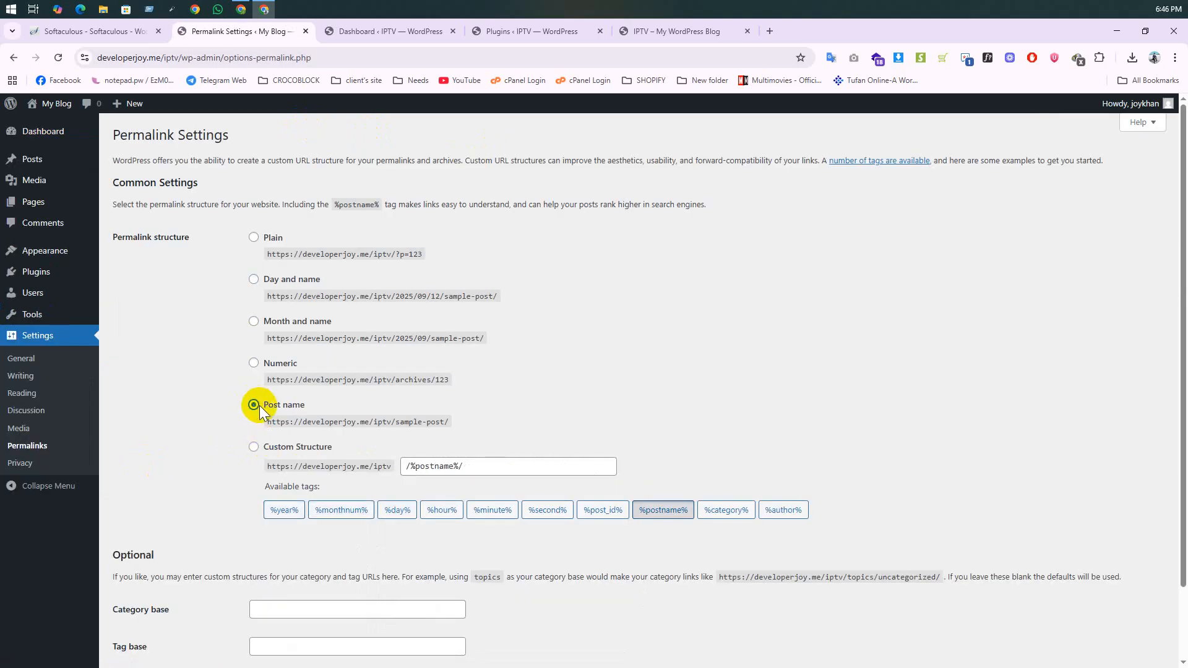
scroll(246, 413, down, 2)
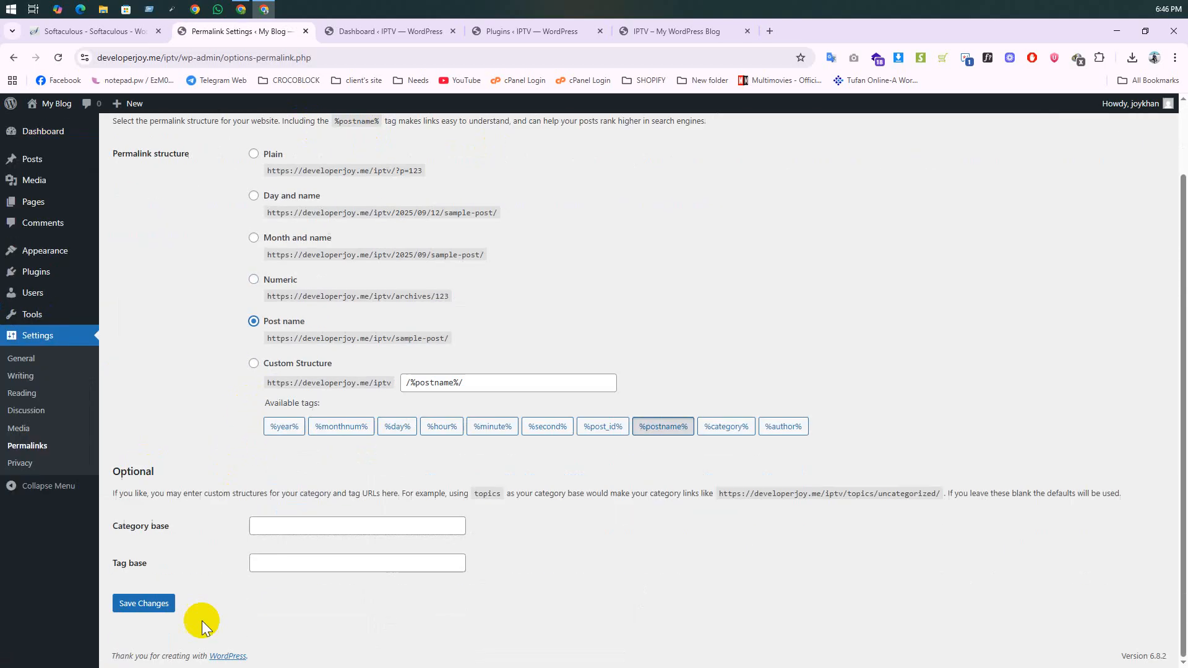
click(158, 605)
mouse_move(75, 251)
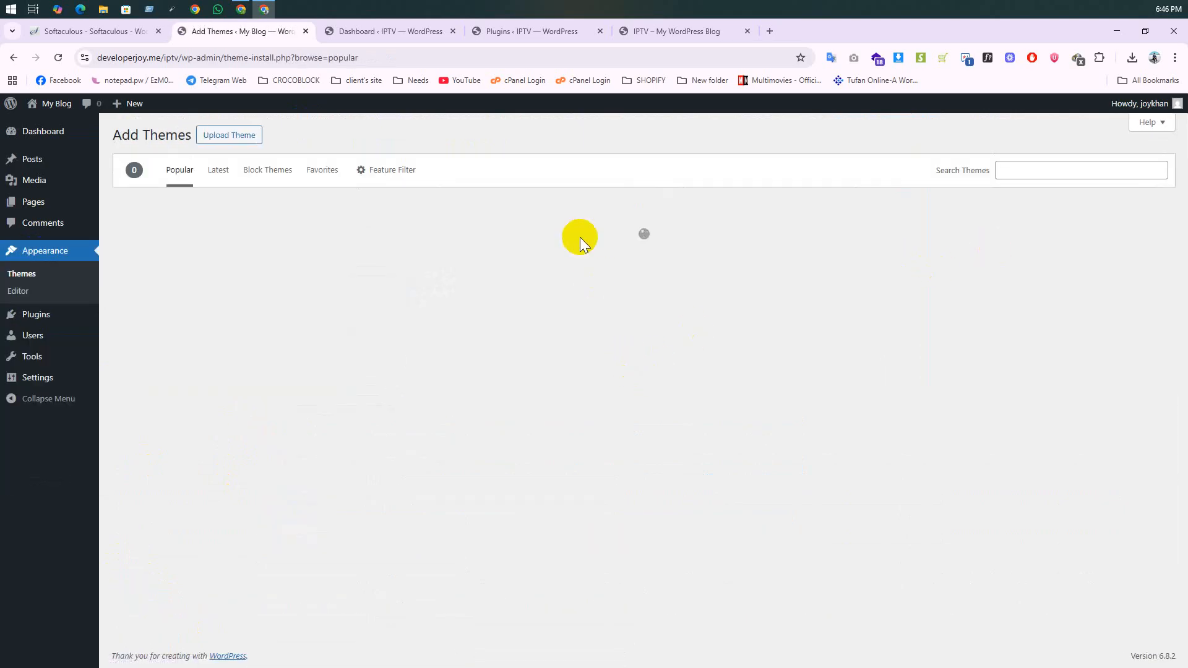
Install and activate the Hello Elementor theme, using the IPTV site as reference
click(643, 31)
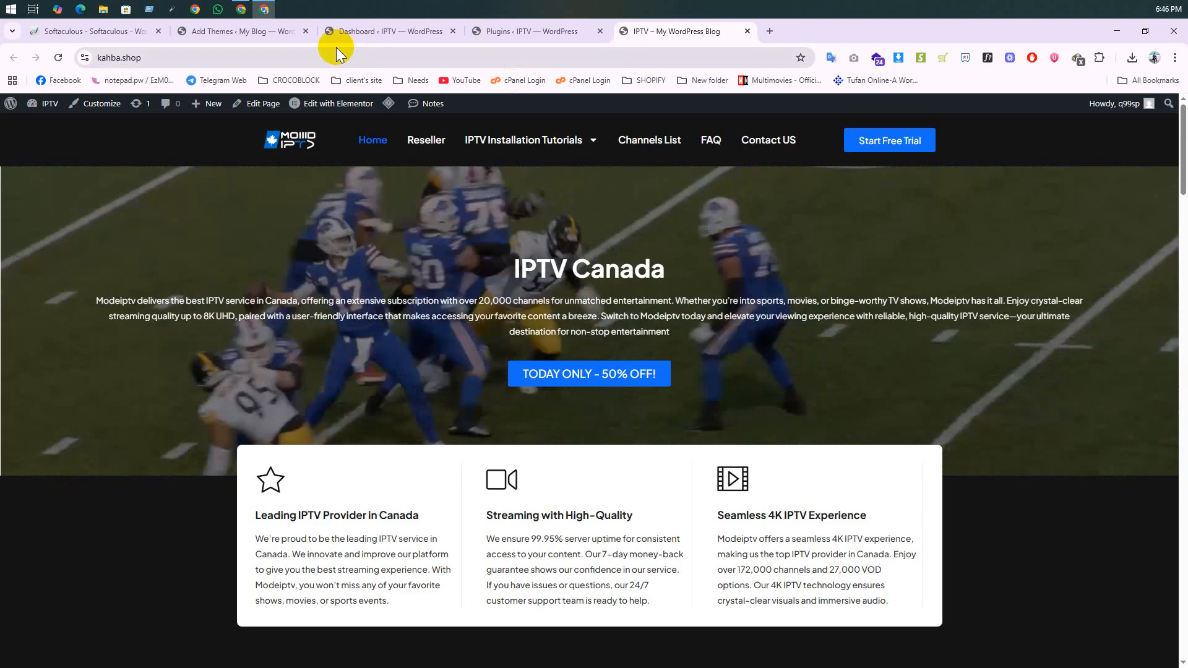
click(433, 32)
mouse_move(37, 405)
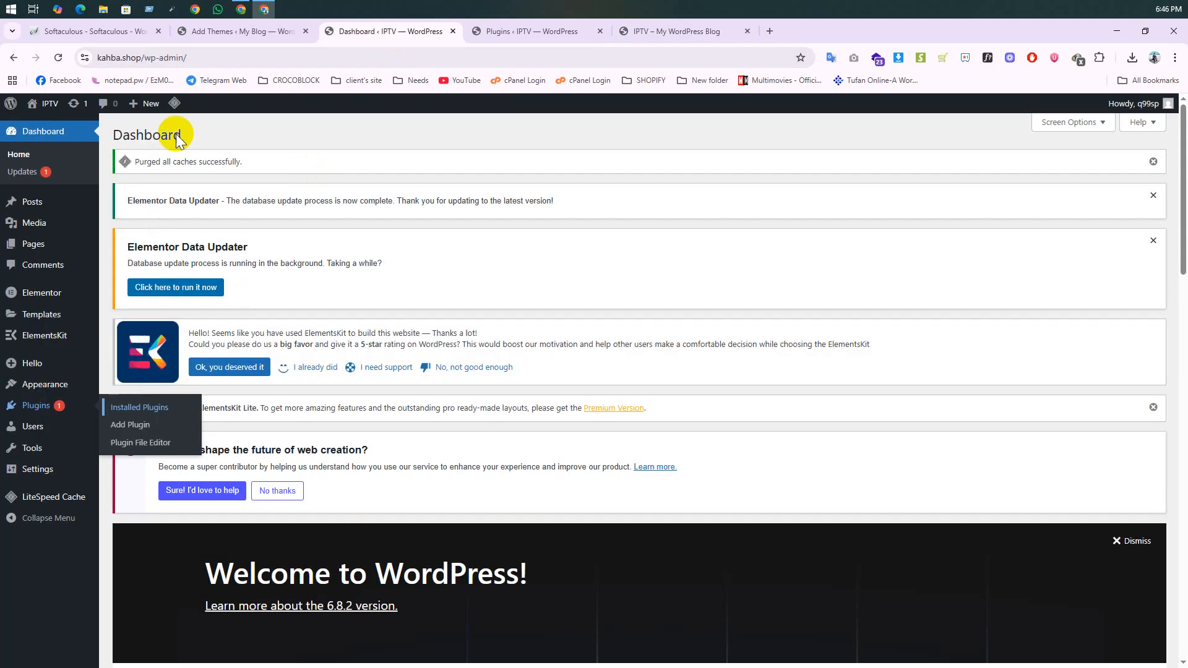
click(240, 34)
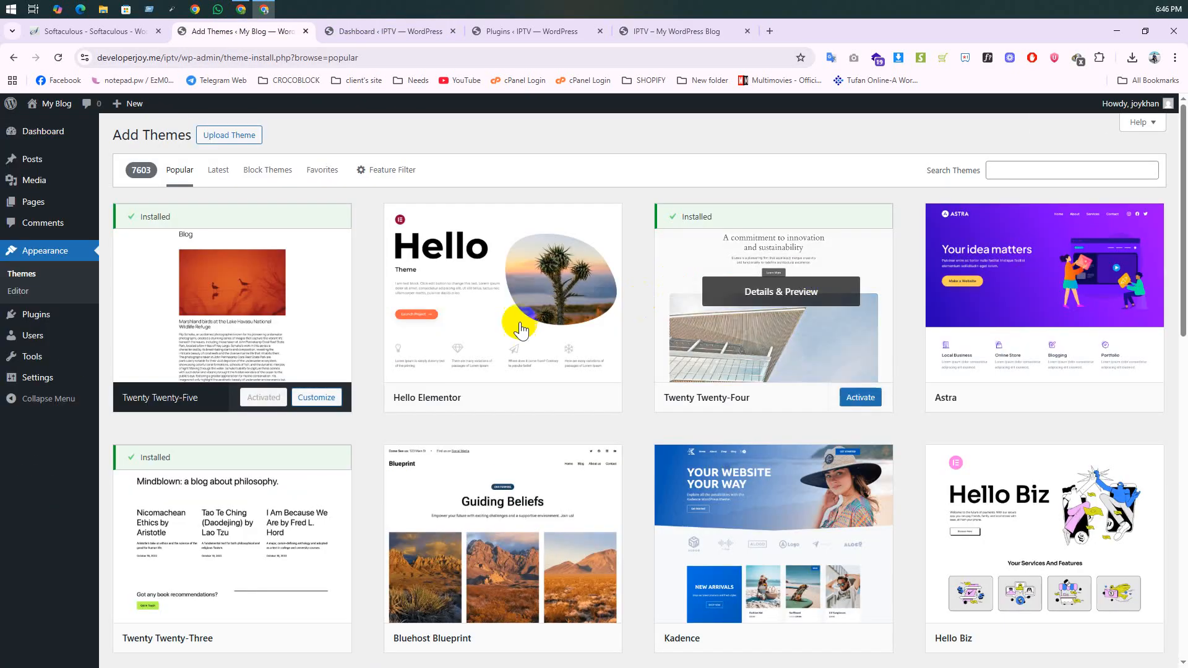
click(549, 399)
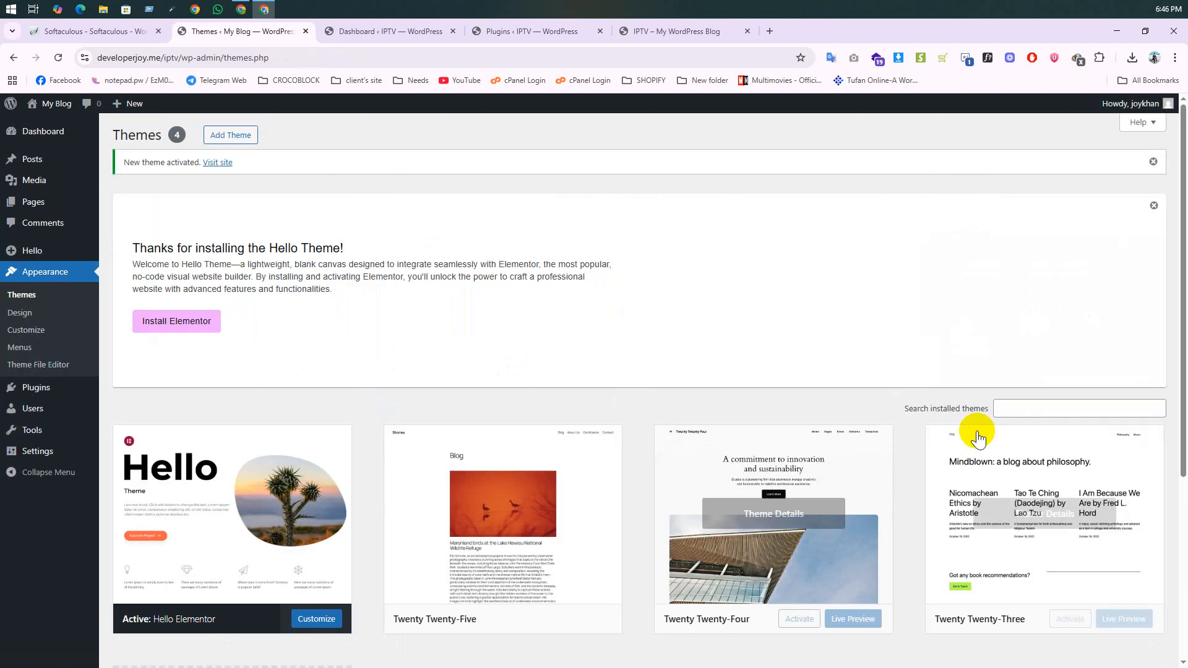
Delete the Twenty Twenty-Three and Twenty Twenty-Four themes, then start deleting Akismet Anti-spam
click(975, 570)
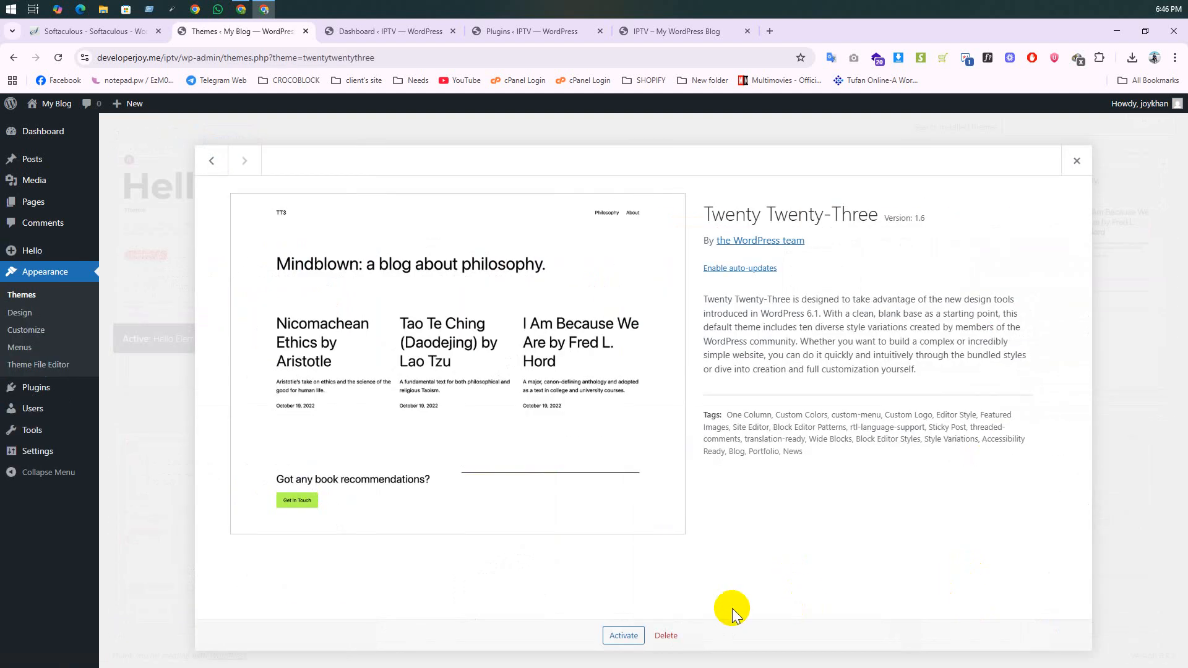
click(666, 636)
click(644, 160)
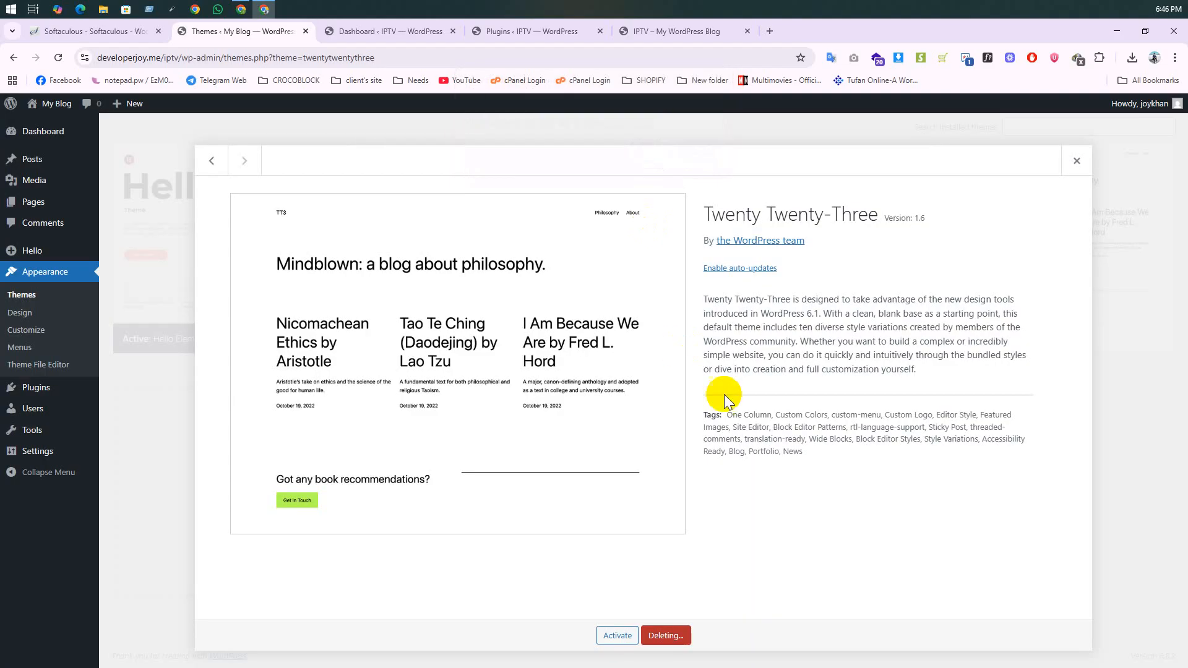
click(740, 502)
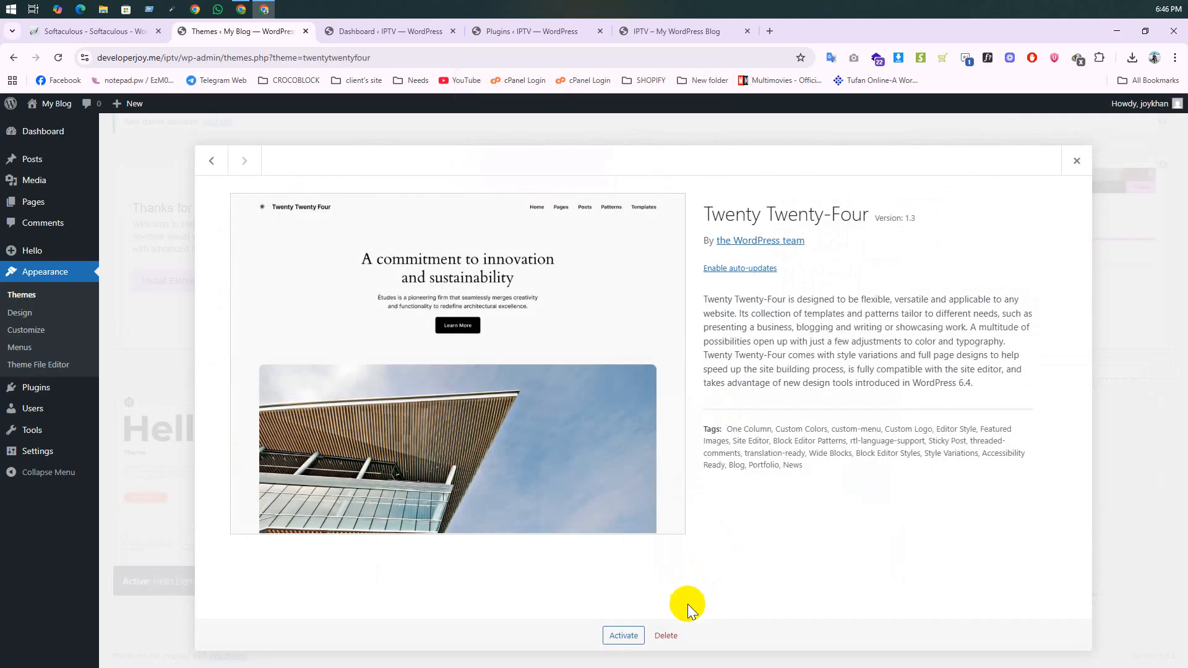
click(665, 635)
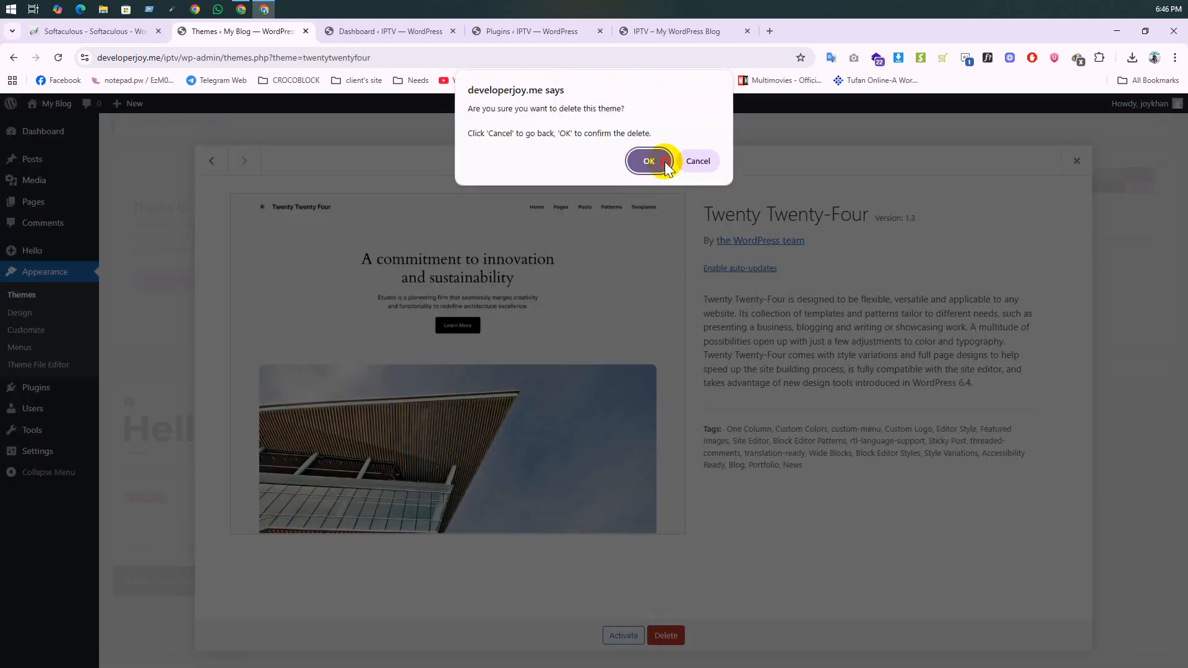
click(660, 161)
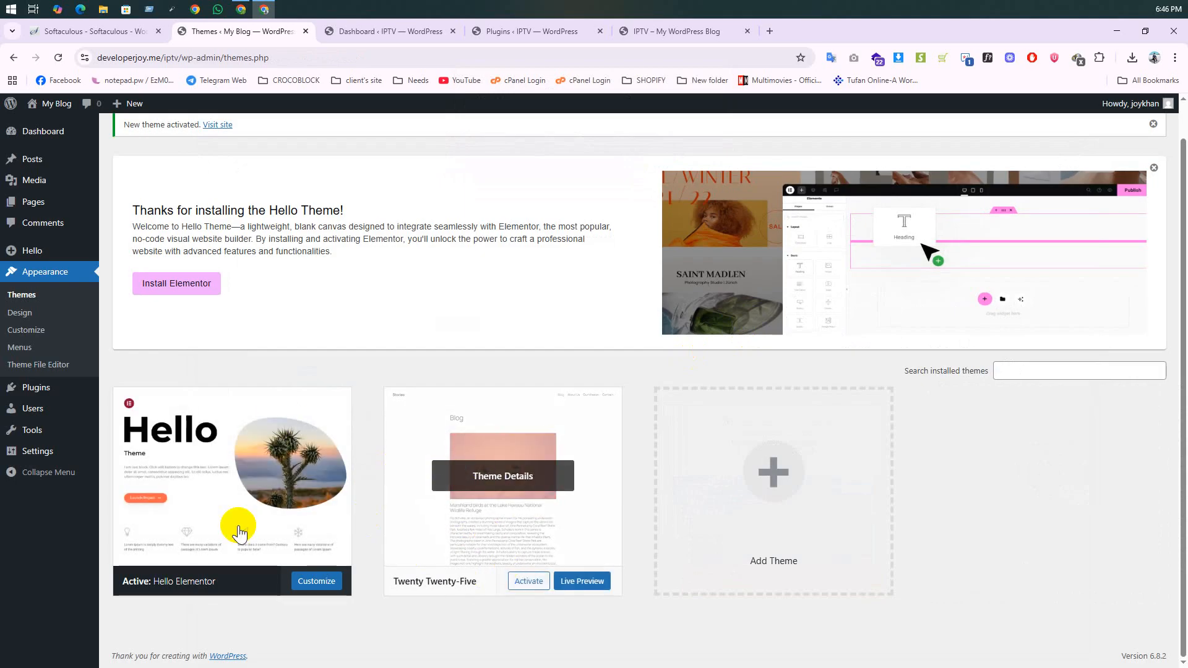
click(42, 388)
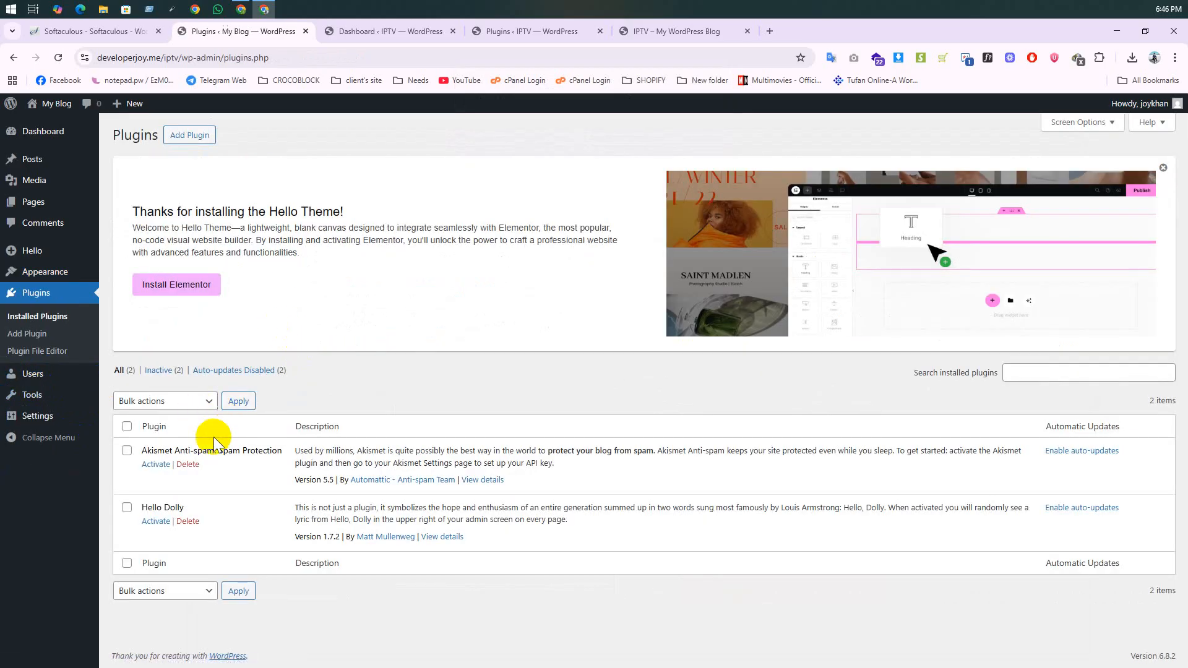
click(187, 464)
Confirm the Akismet deletion and delete Hello Dolly, leaving no plugins installed
click(647, 140)
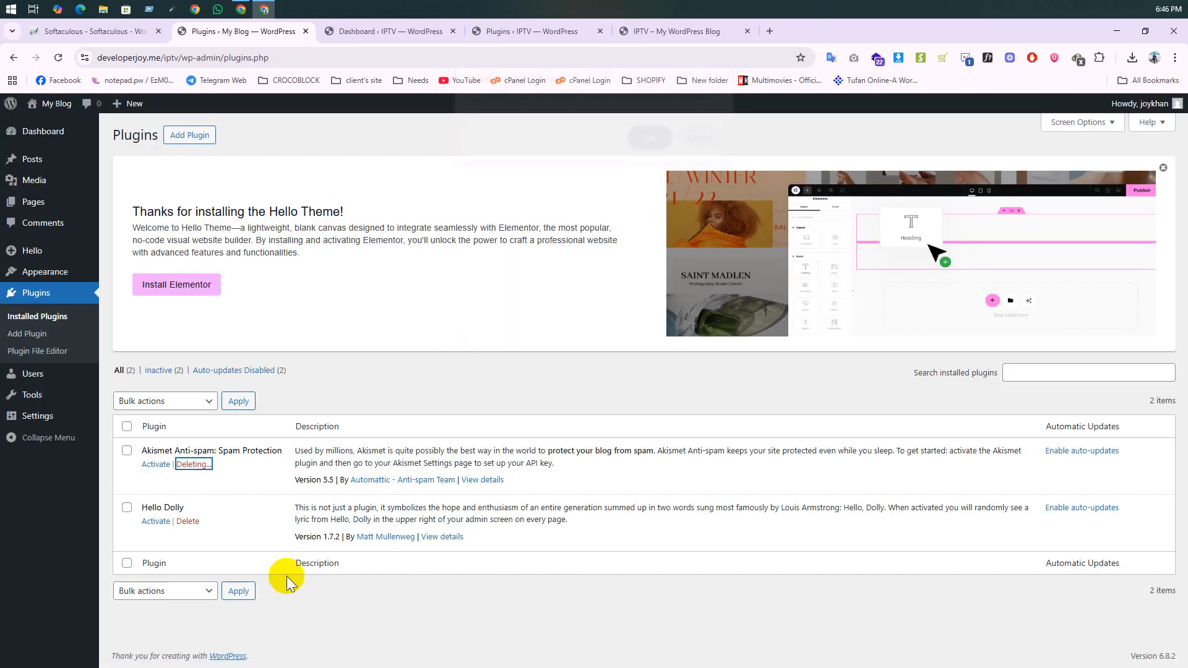
click(188, 488)
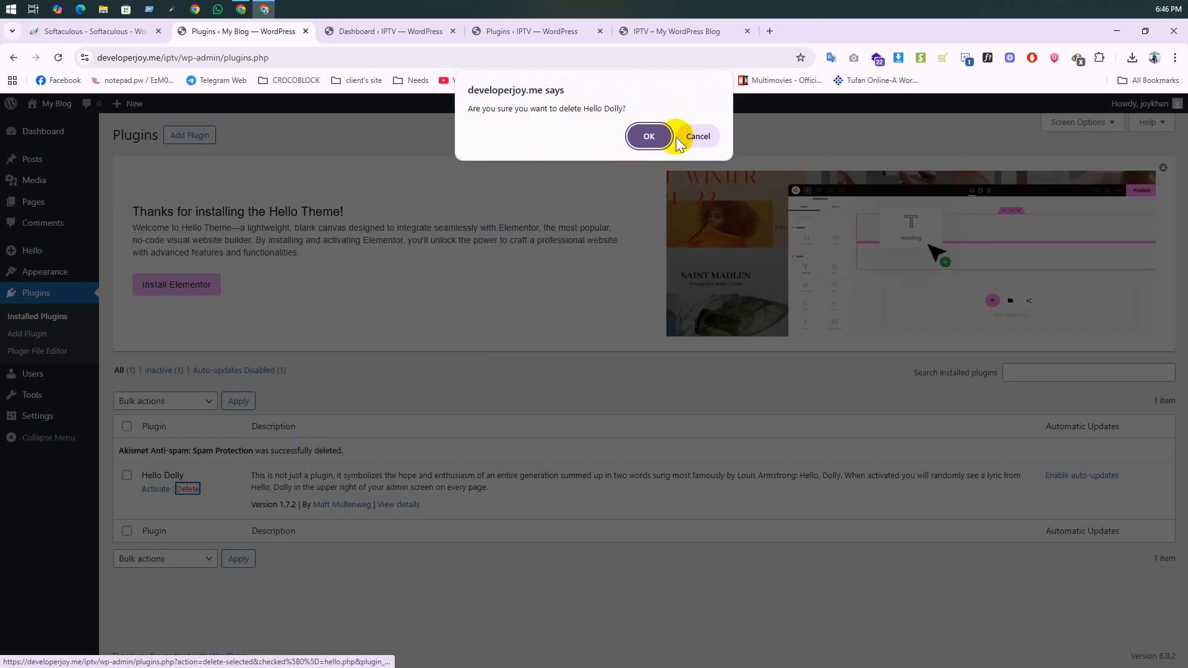
click(657, 136)
Review the IPTV site's plugin list, noting PRO Elements and ElementsKit, then return
click(500, 27)
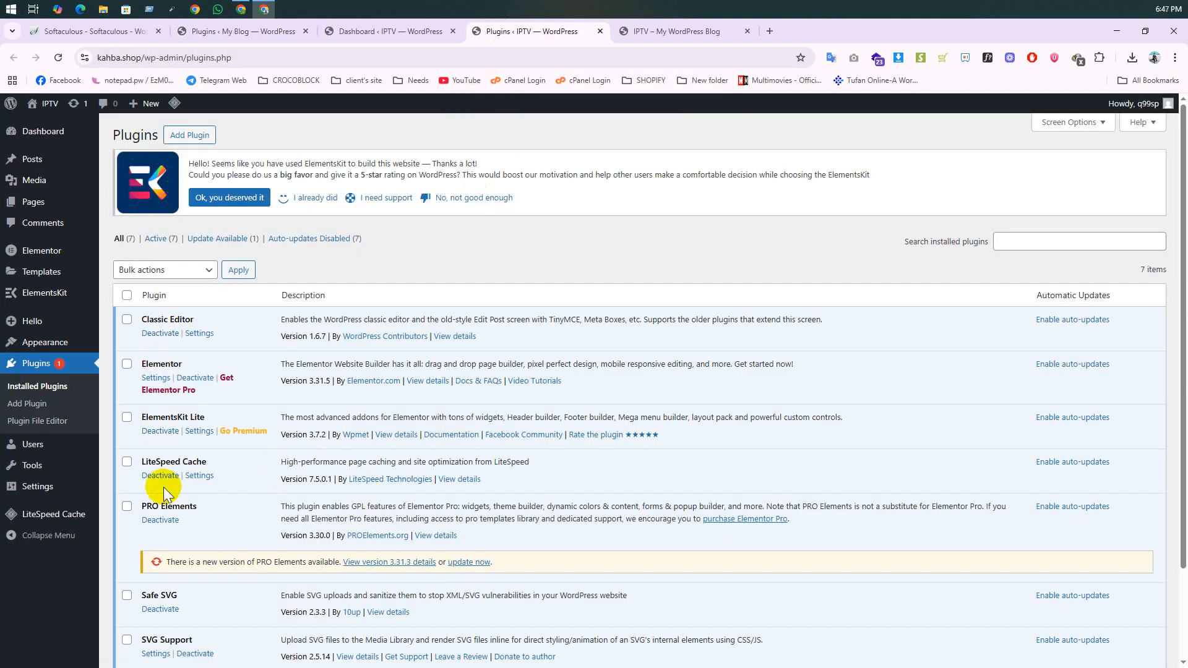
scroll(173, 485, down, 1)
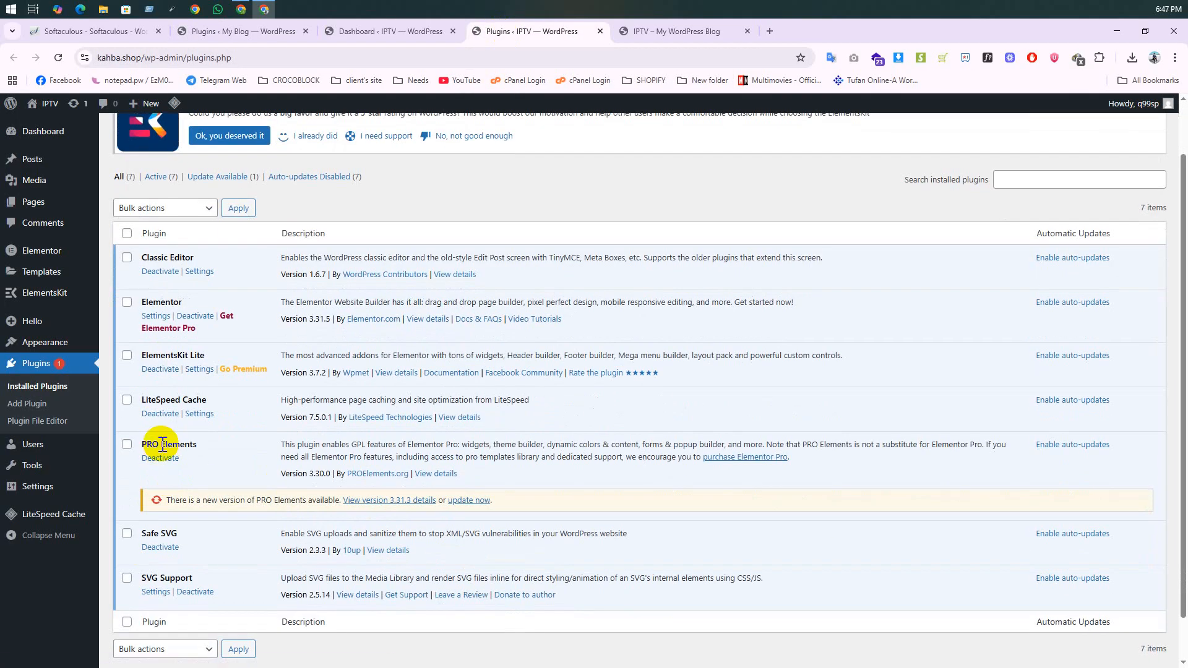
triple_click(162, 444)
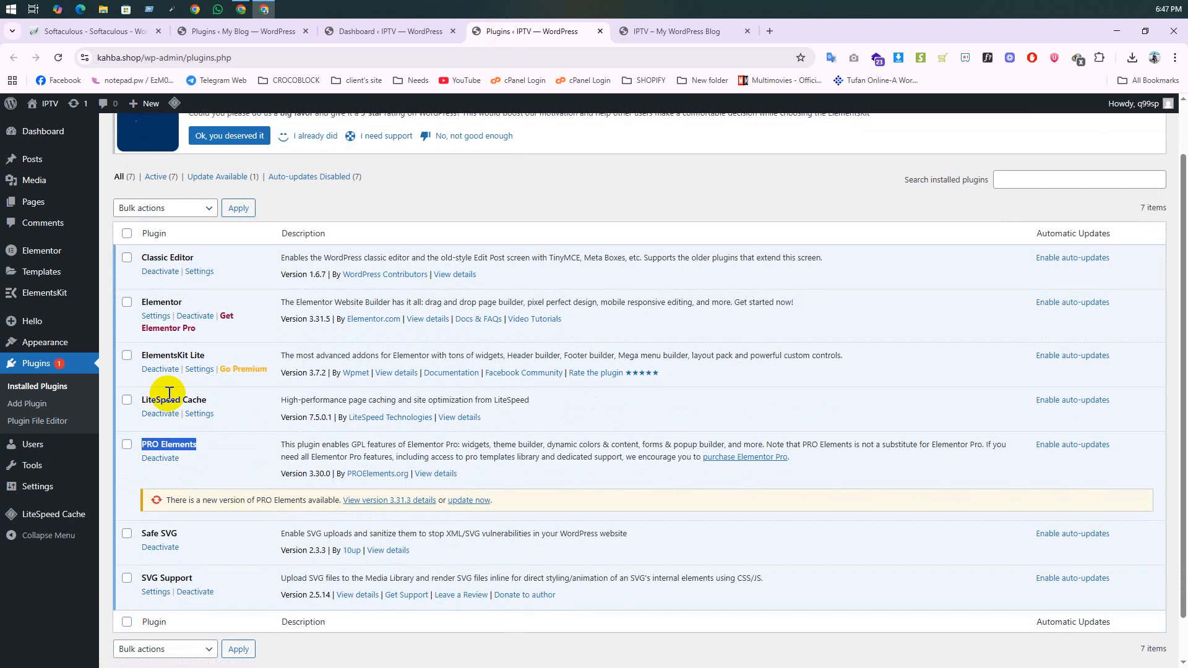
double_click(184, 350)
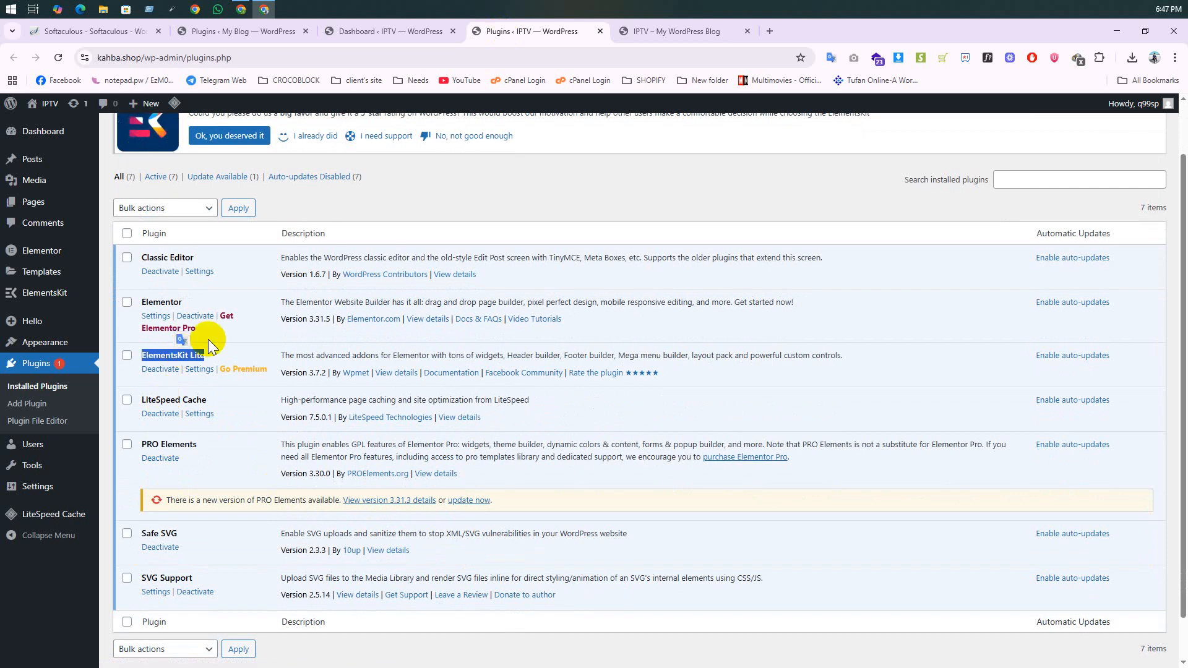
click(674, 34)
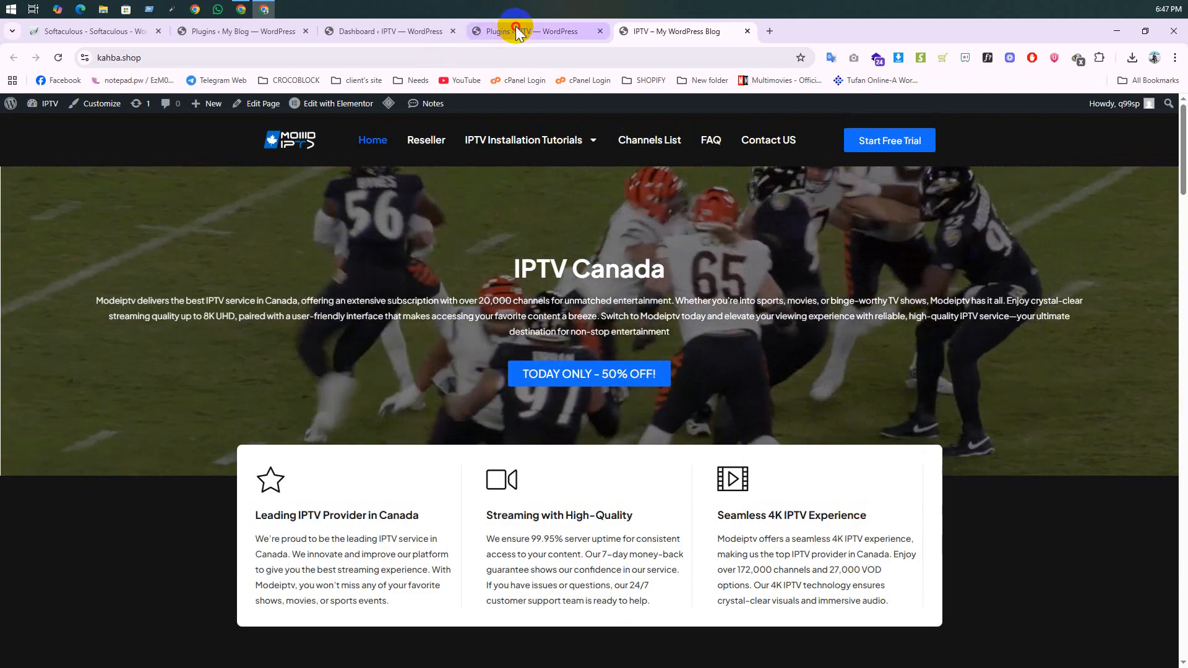
click(517, 31)
click(370, 34)
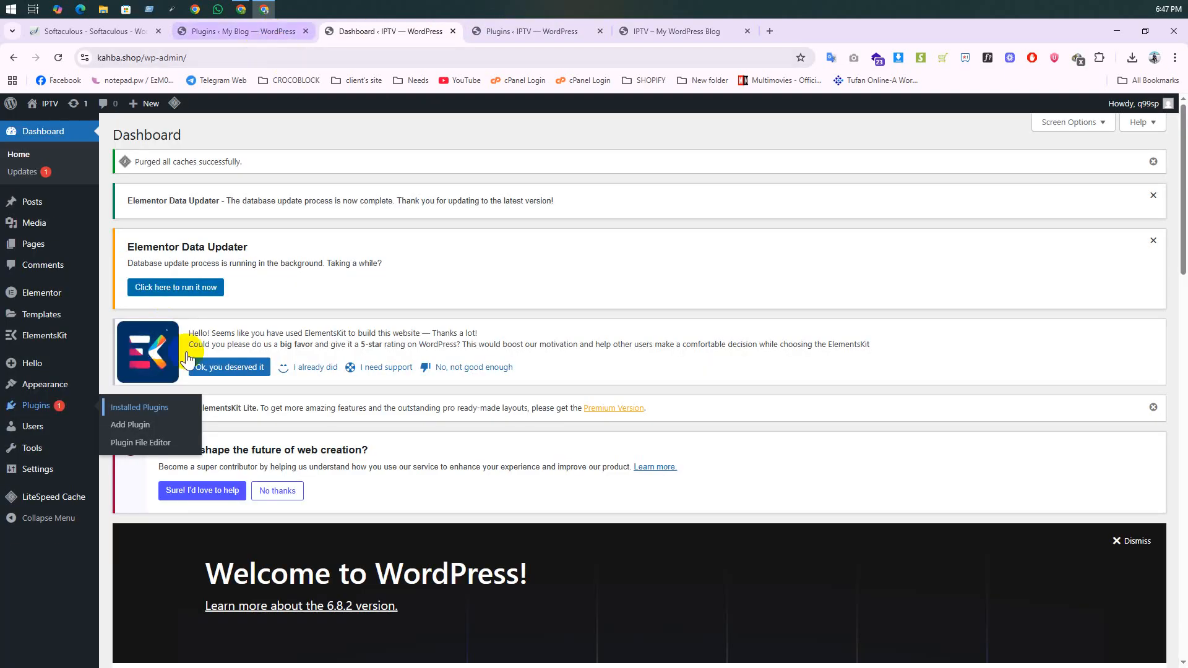
scroll(141, 413, down, 5)
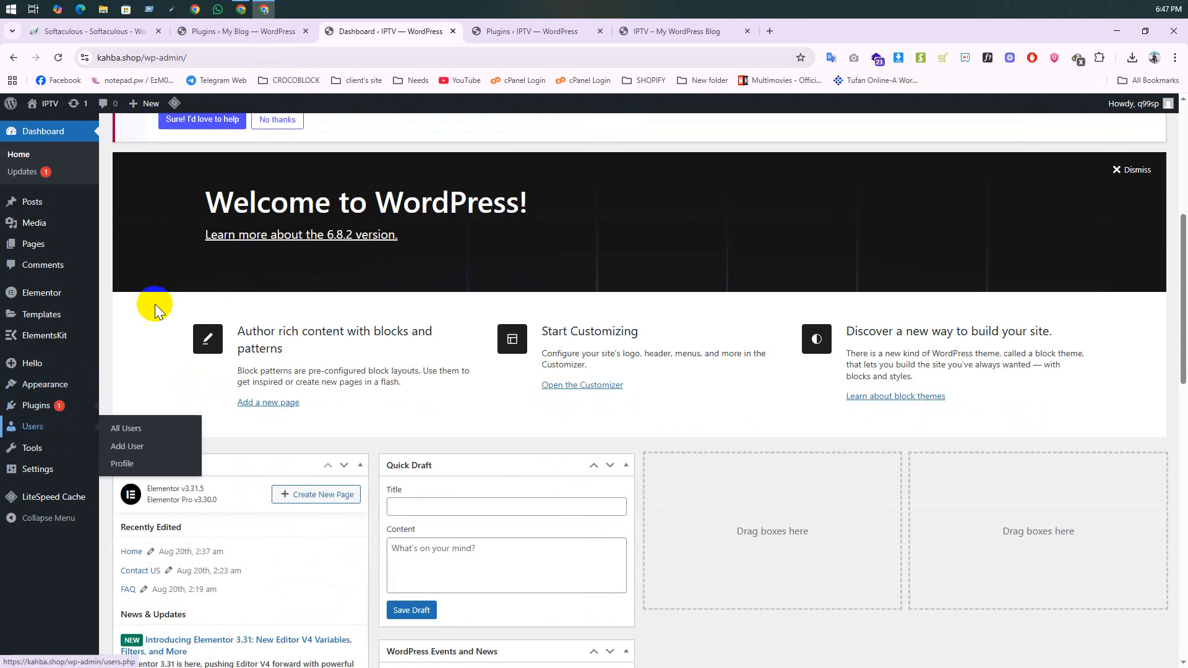
click(545, 32)
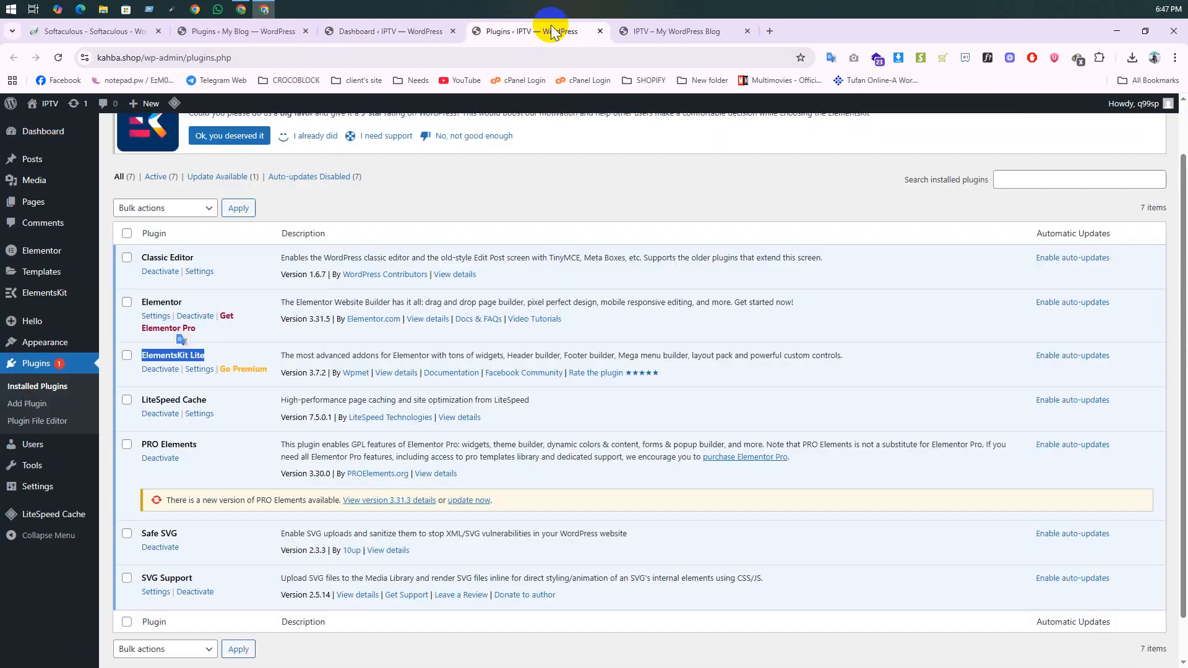
click(369, 29)
click(231, 32)
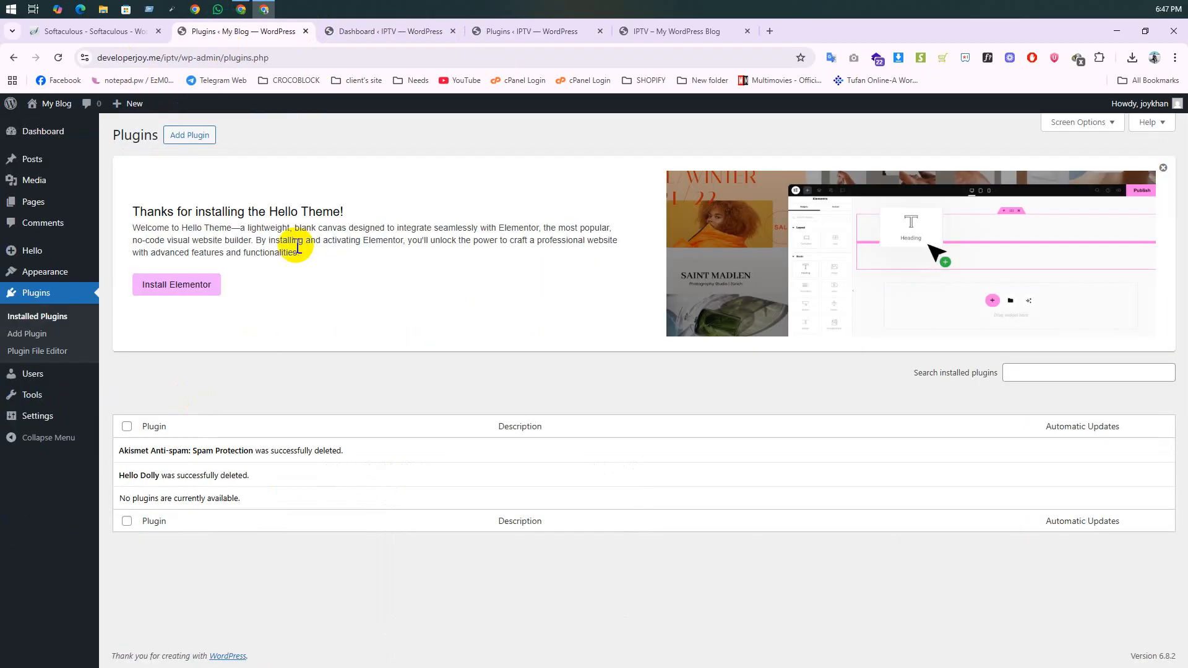
Install Classic Editor and Elementor Website Builder from Popular plugins, and activate Elementor
click(208, 137)
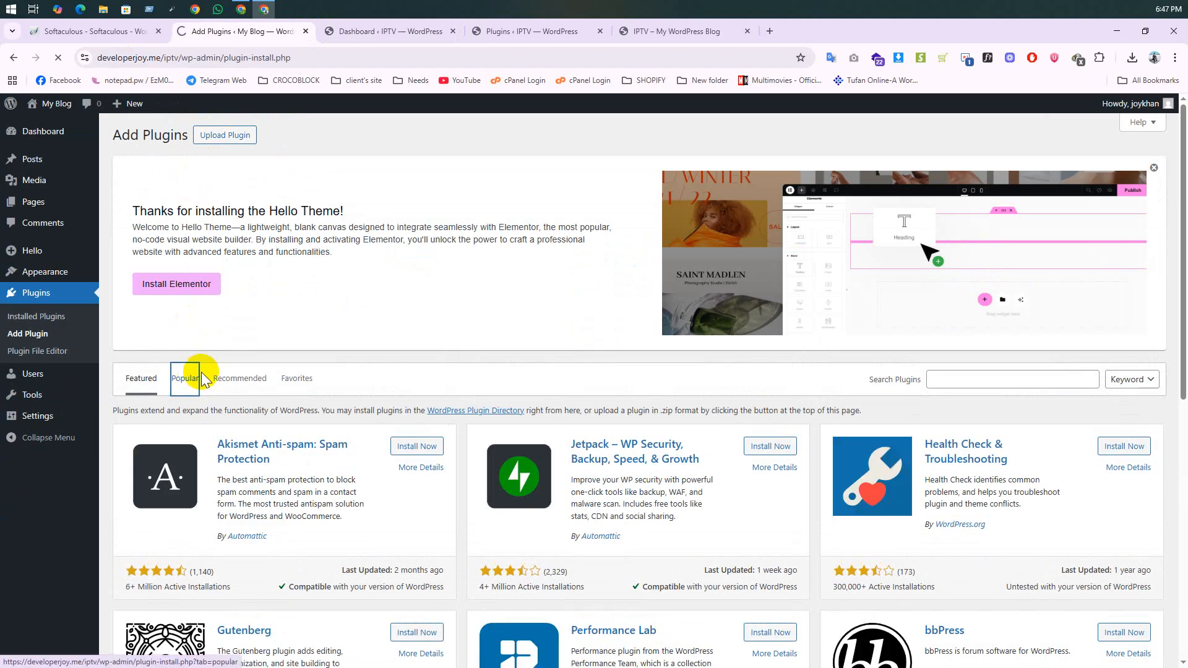
scroll(331, 310, down, 3)
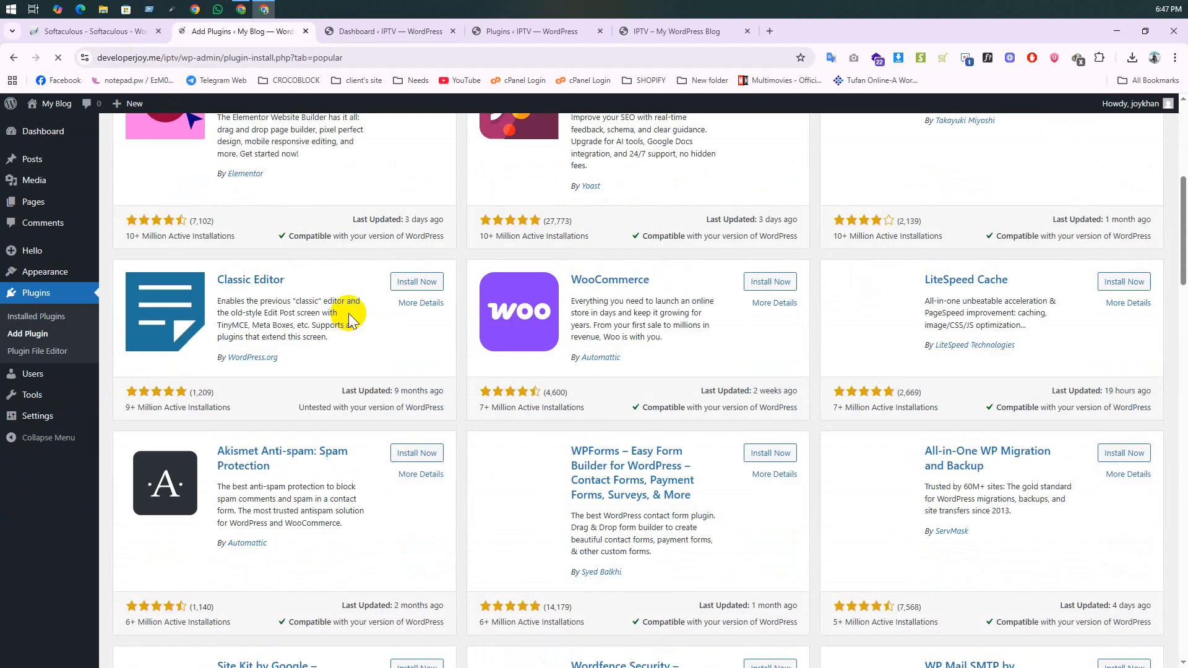
scroll(498, 426, up, 2)
click(407, 408)
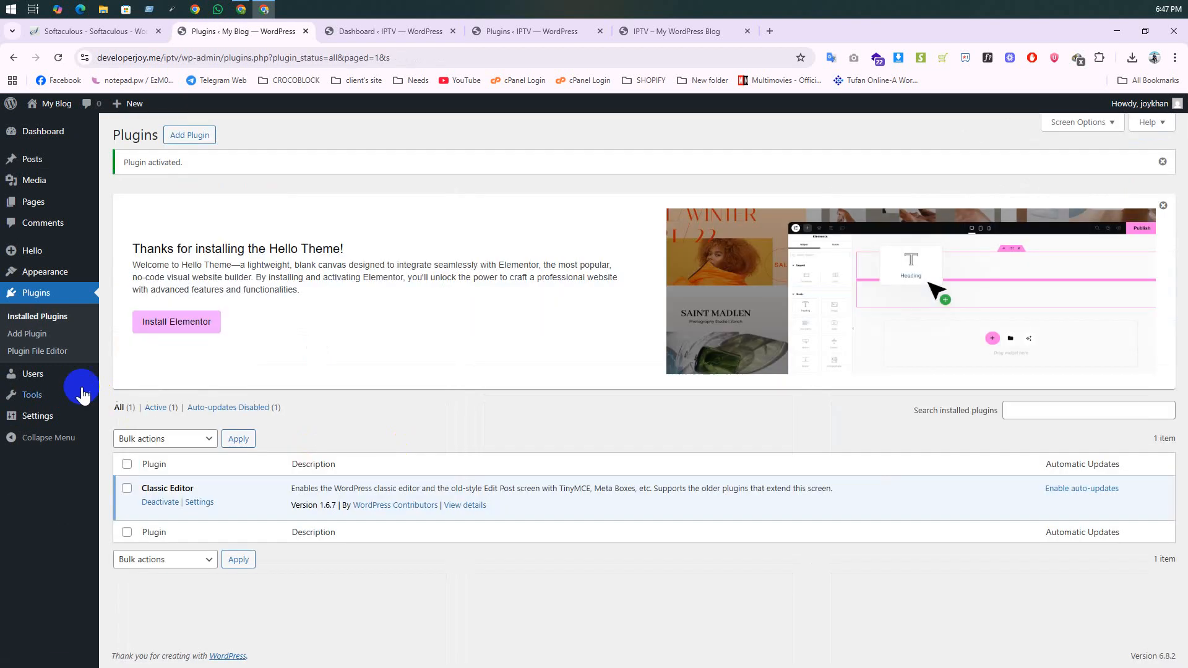
click(191, 136)
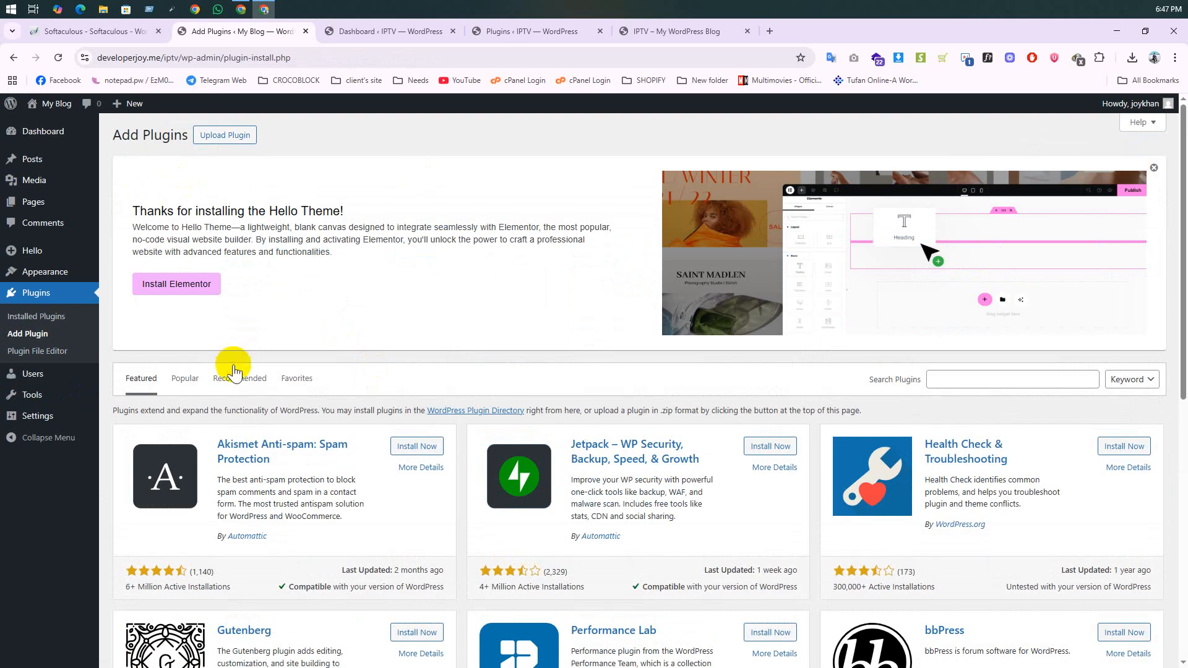
click(187, 381)
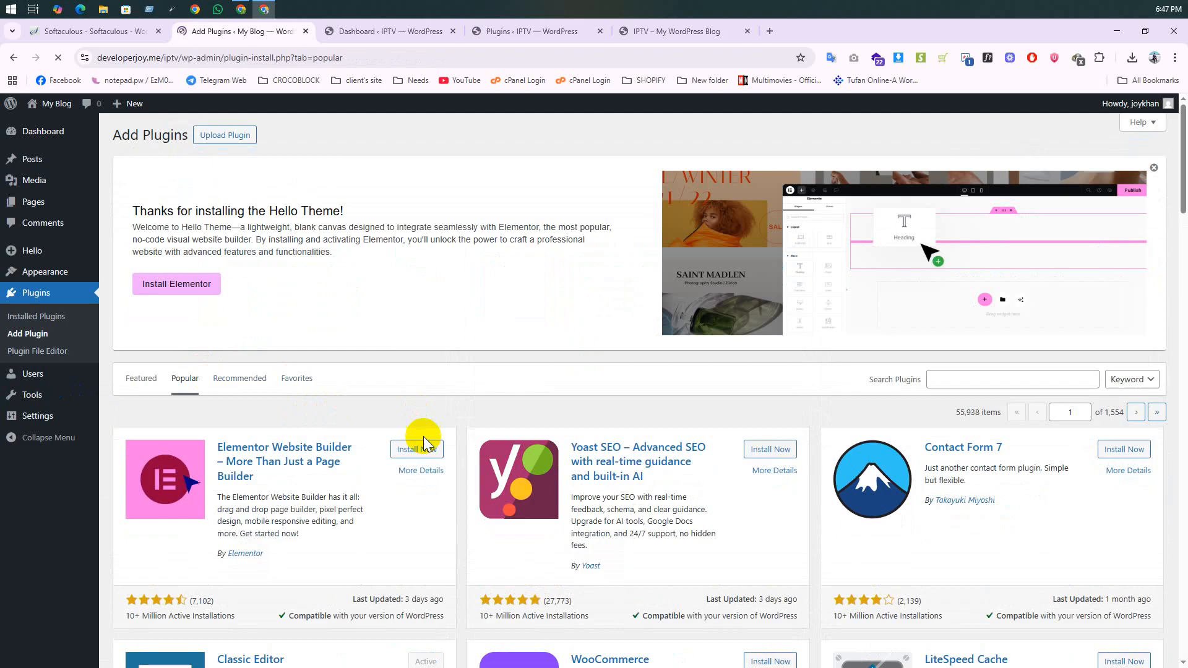
click(424, 447)
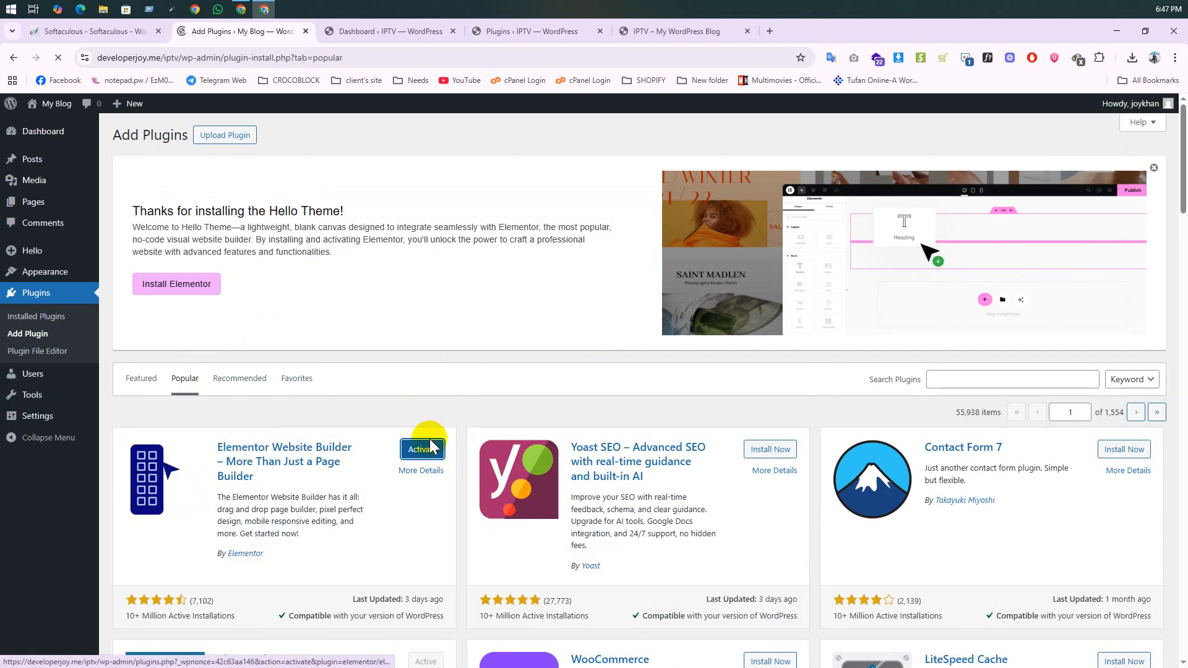
click(433, 447)
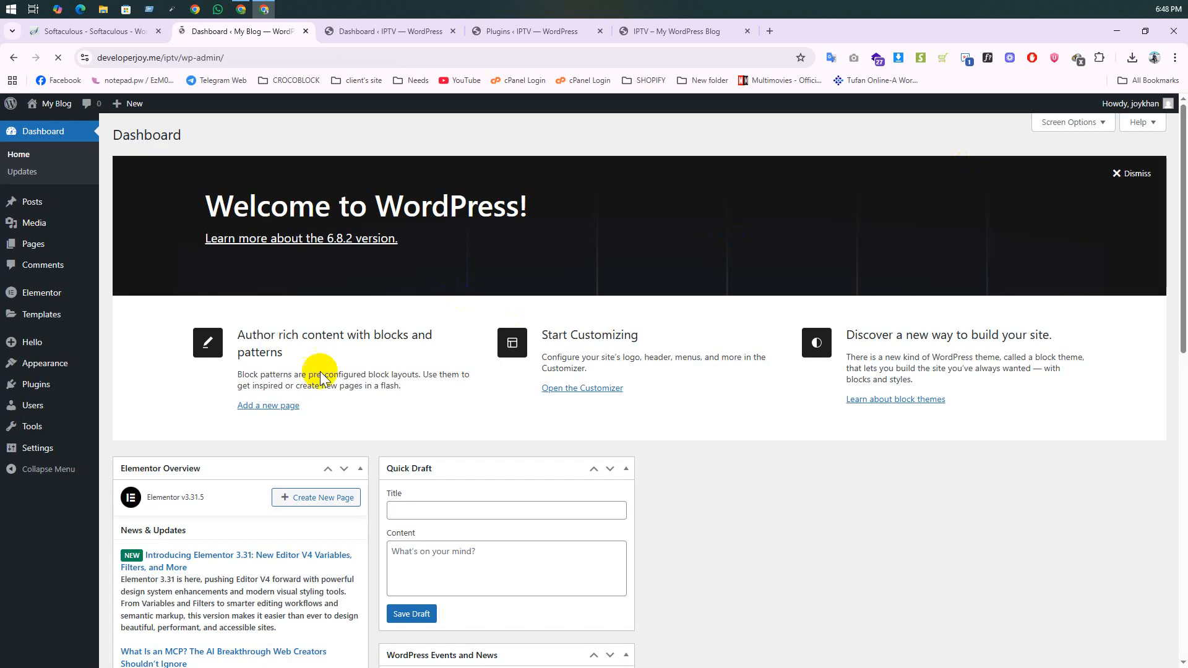
Open the Upload Plugin panel and browse Downloads for a plugin zip without choosing one
click(38, 390)
click(134, 406)
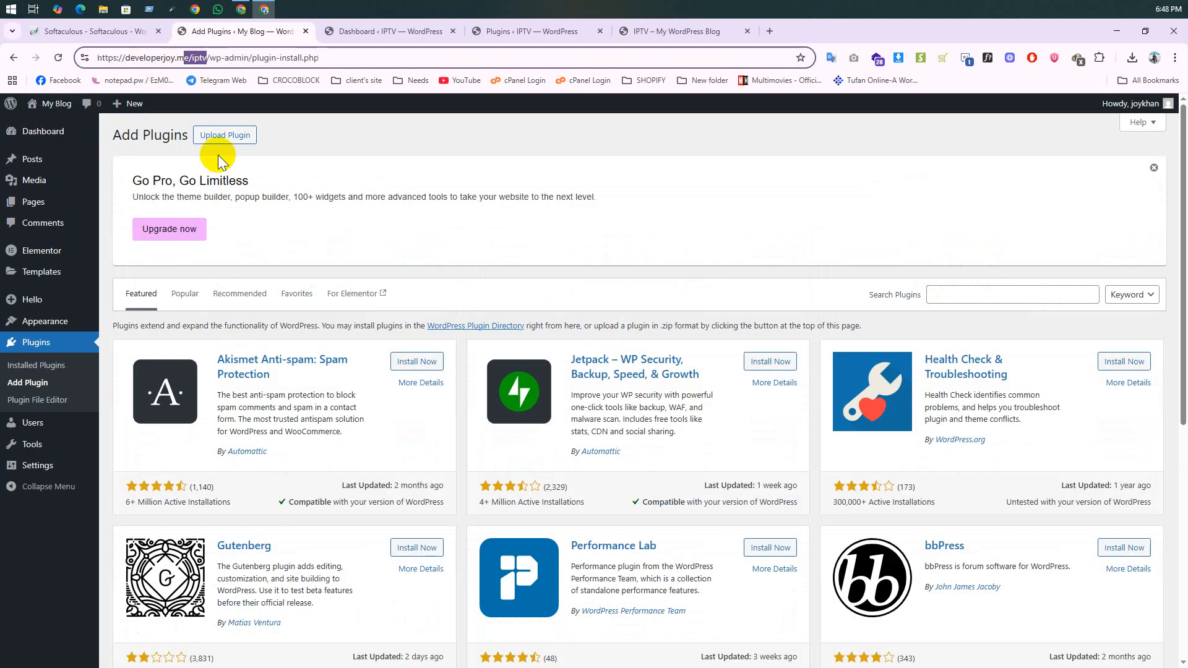
click(232, 138)
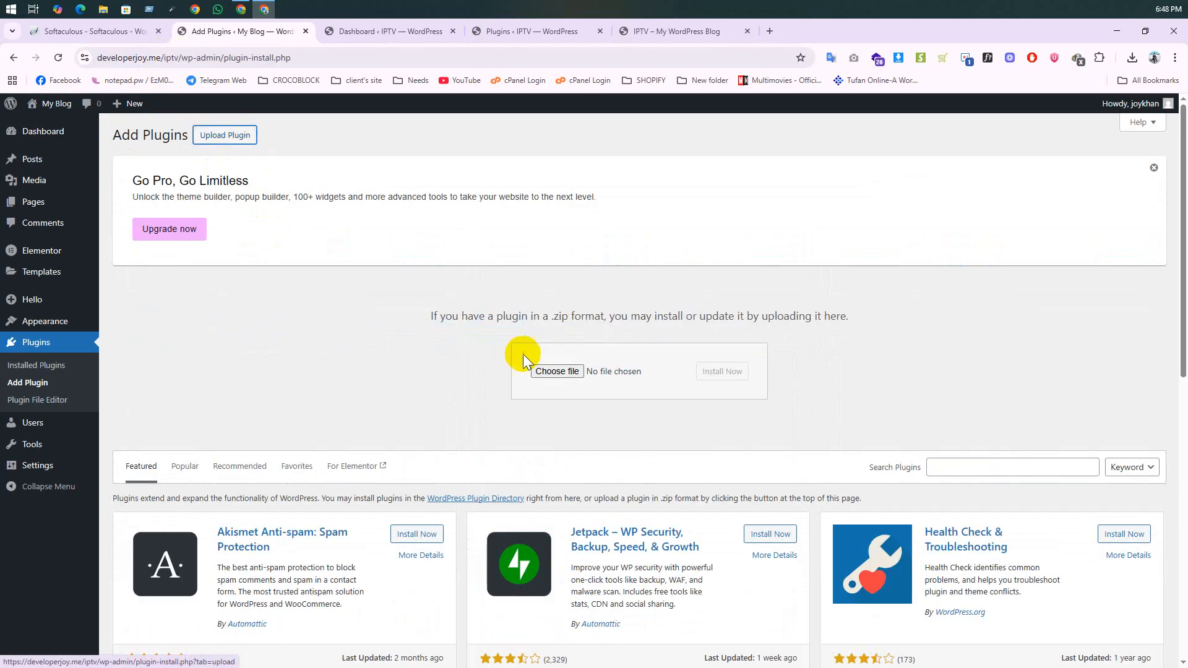
click(555, 371)
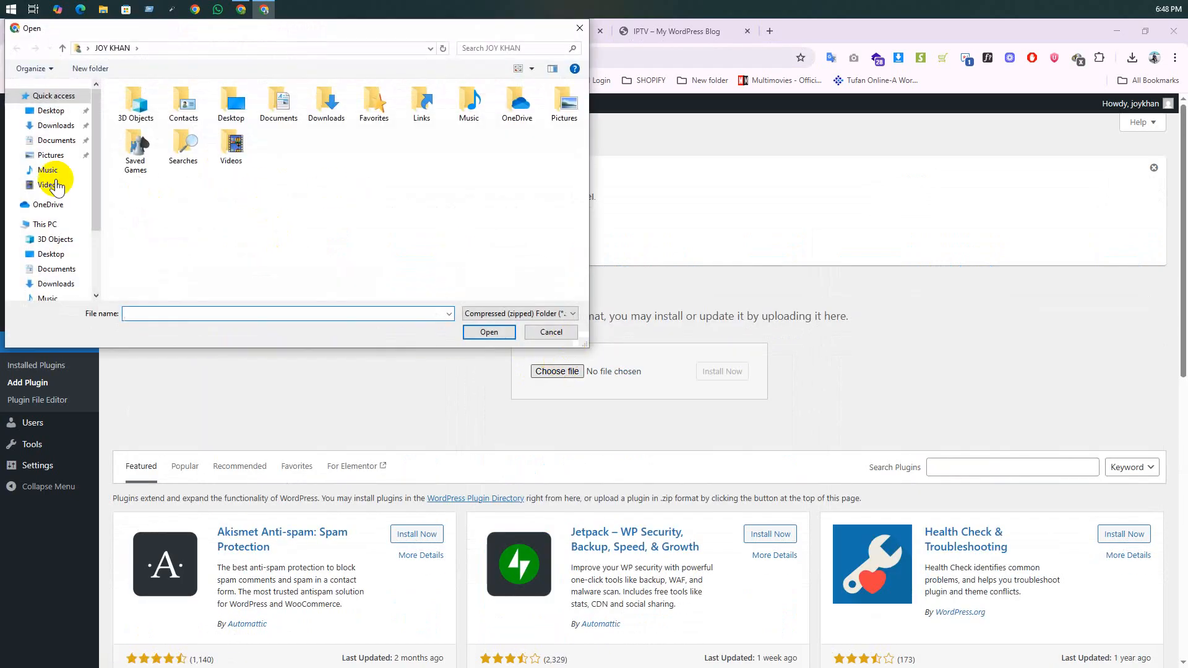
click(56, 284)
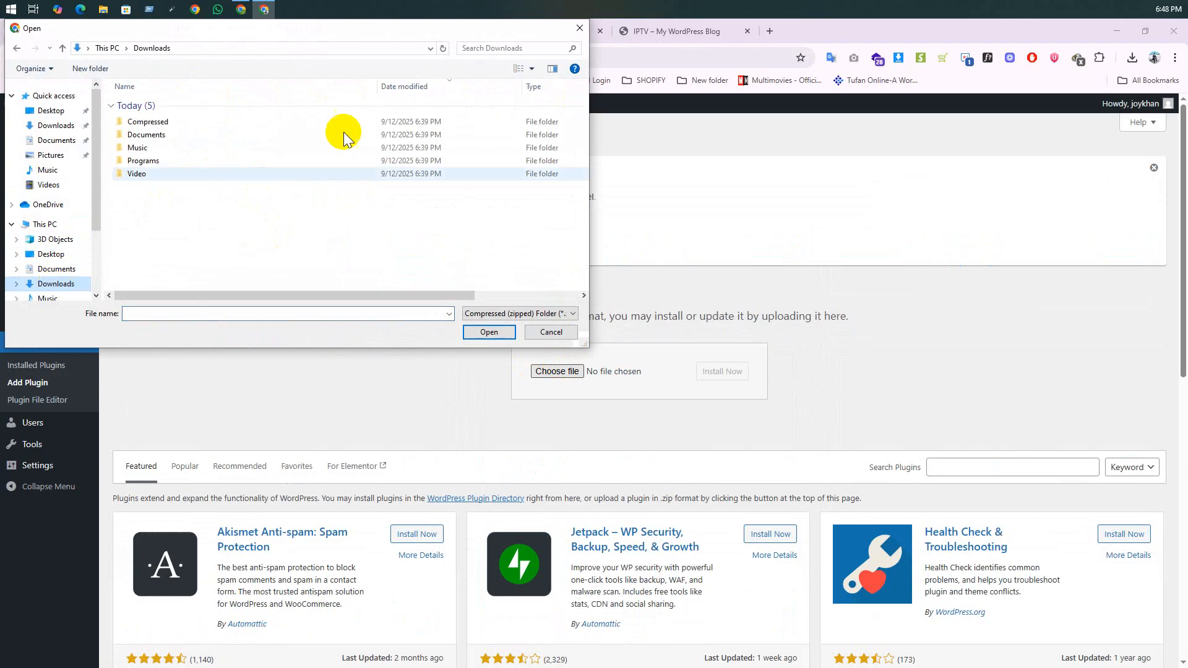
click(580, 28)
click(769, 31)
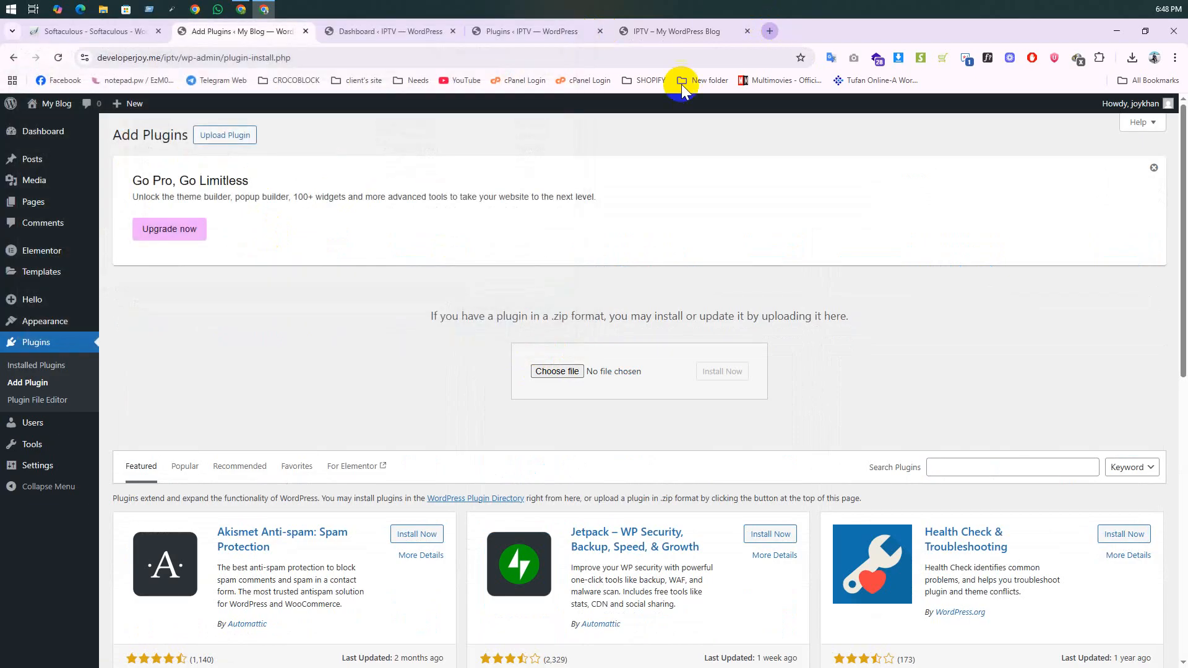
Search Google for 'pro elements' and download pro-elements.zip from proelements.org
click(475, 266)
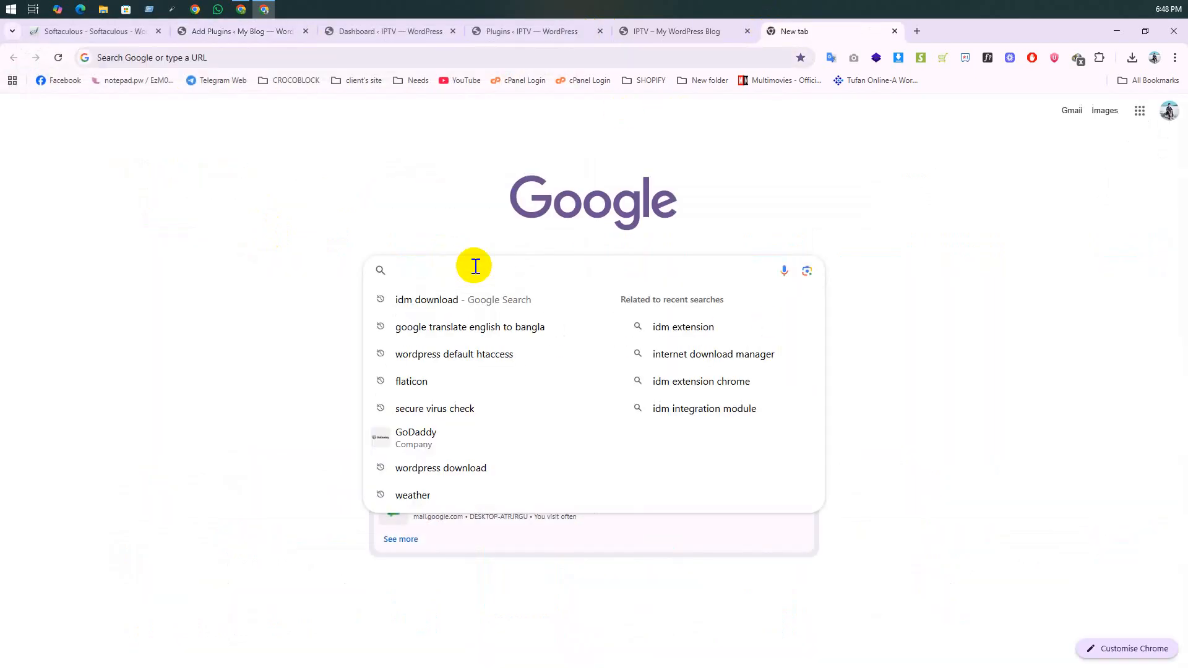
text(pro ele)
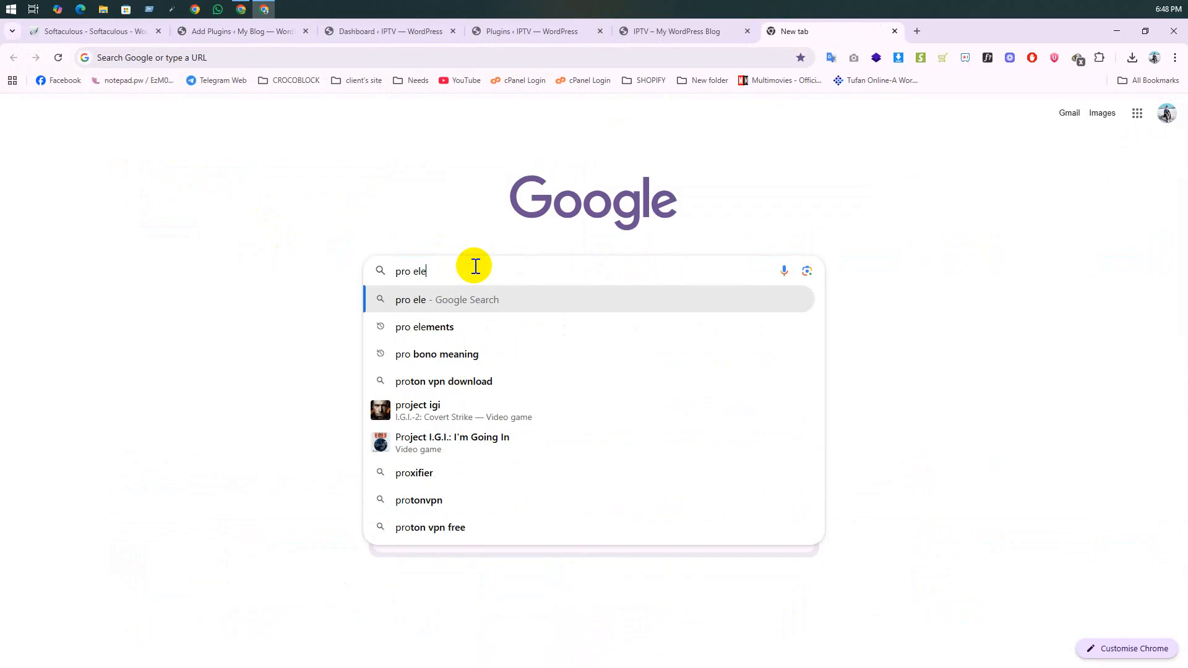
text(ments)
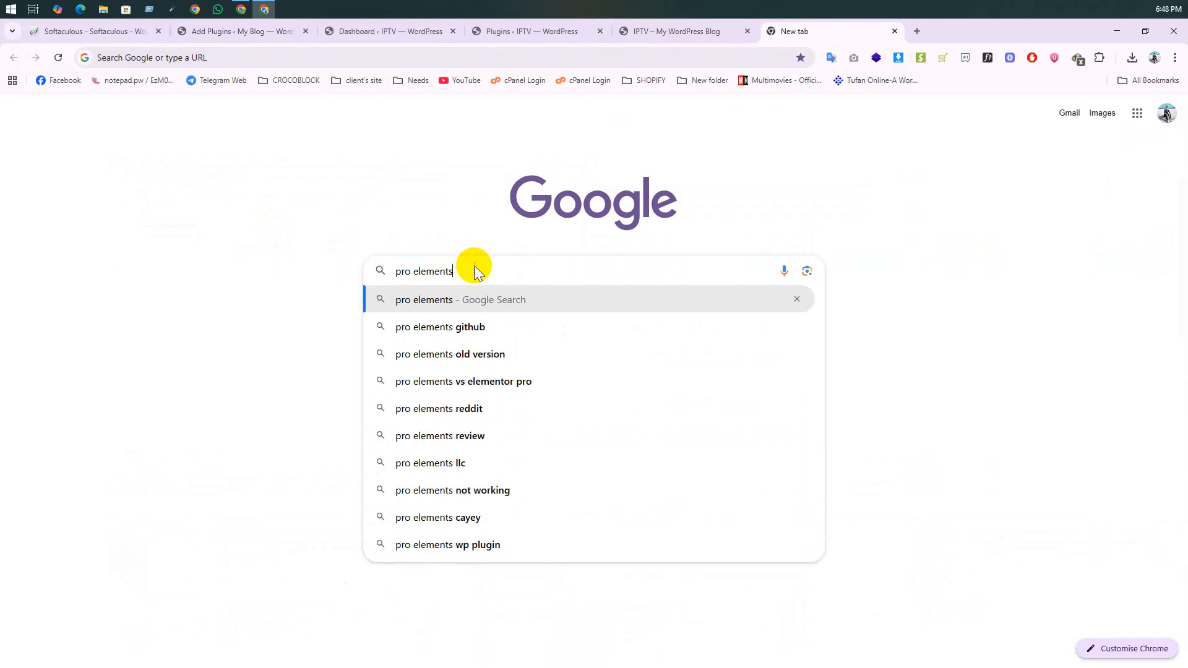
key(Return)
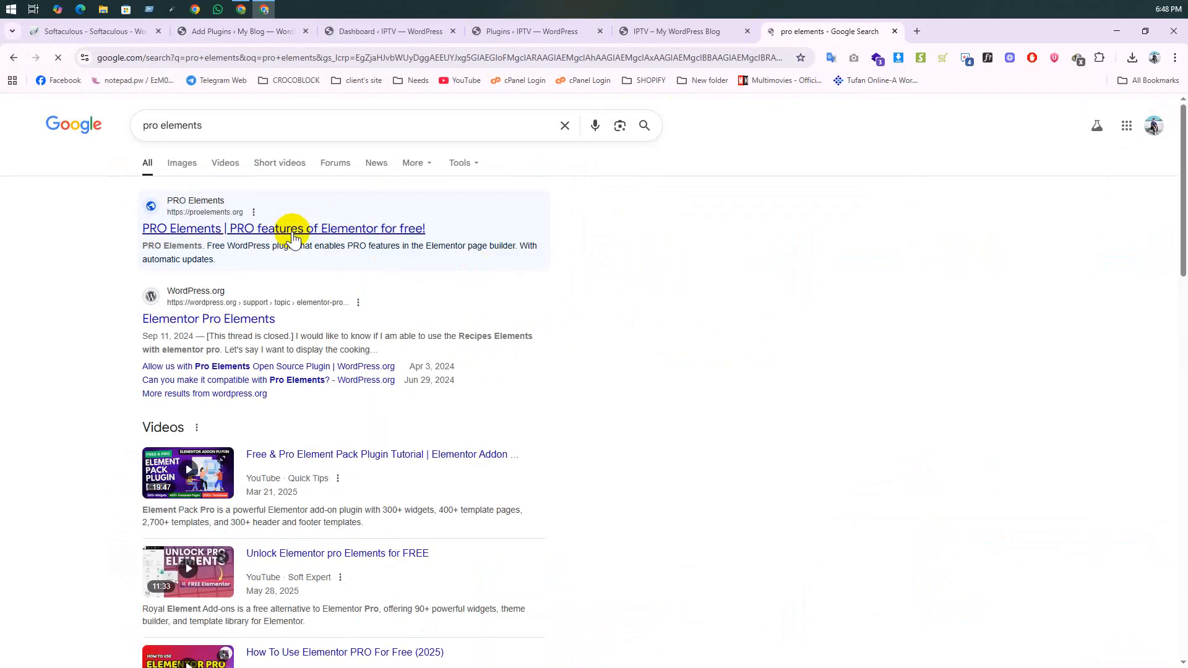
click(295, 229)
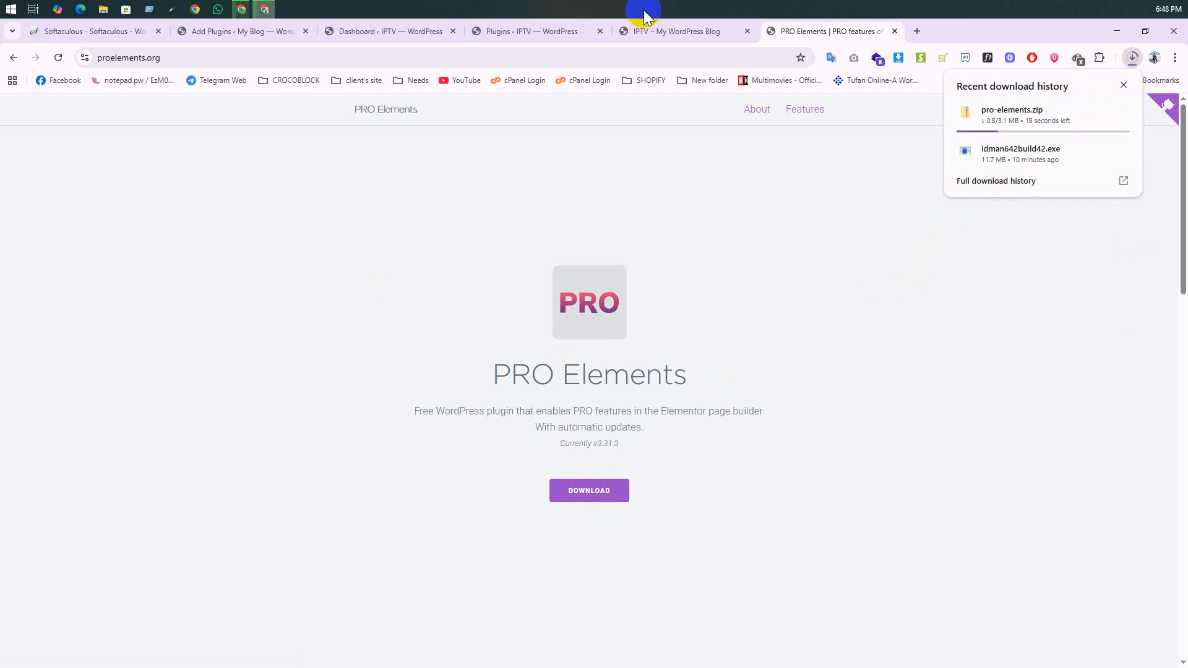
click(538, 32)
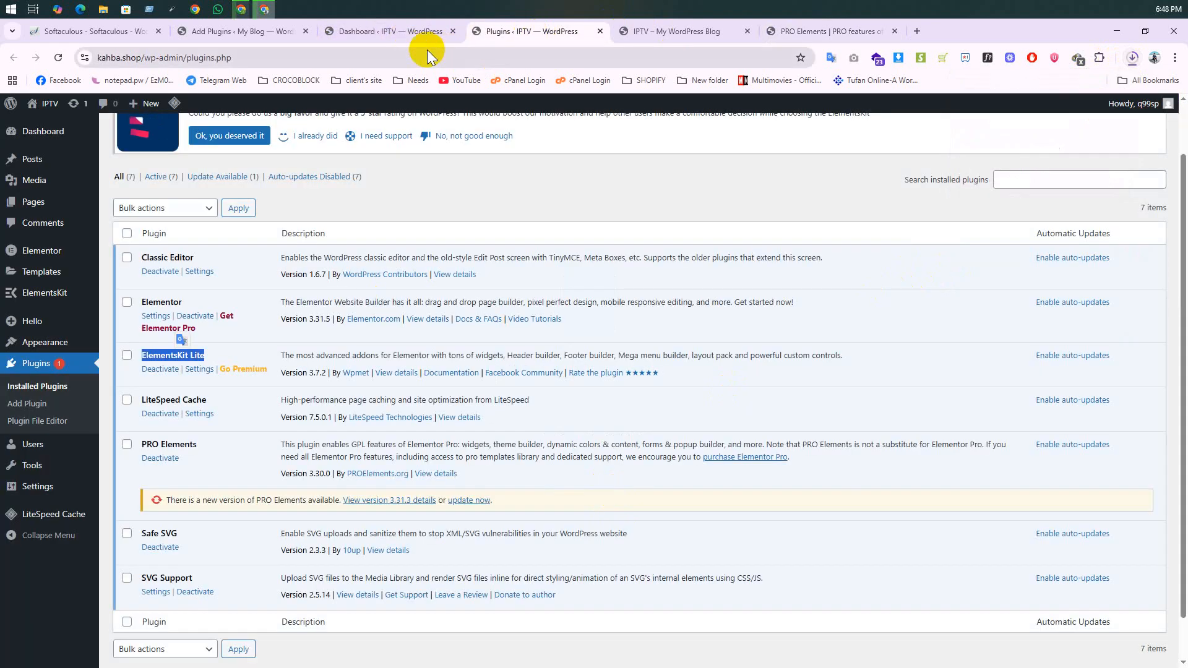
Search Add Plugins for ElementsKit Lite, then install and activate it on My Blog
click(246, 31)
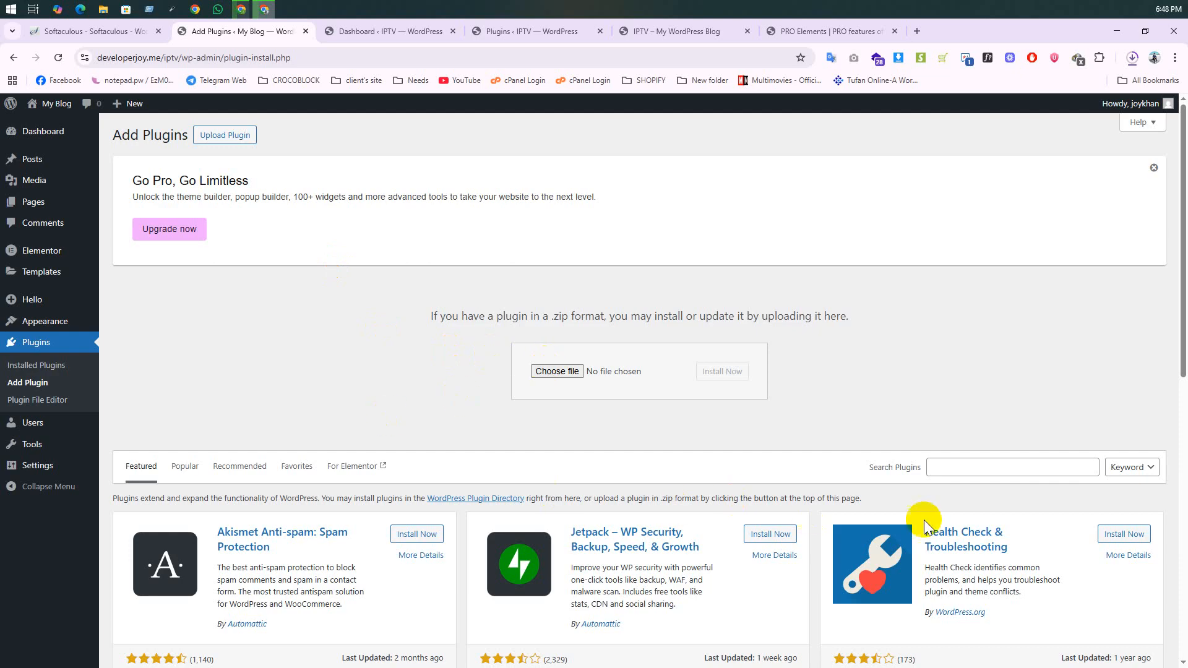
click(954, 471)
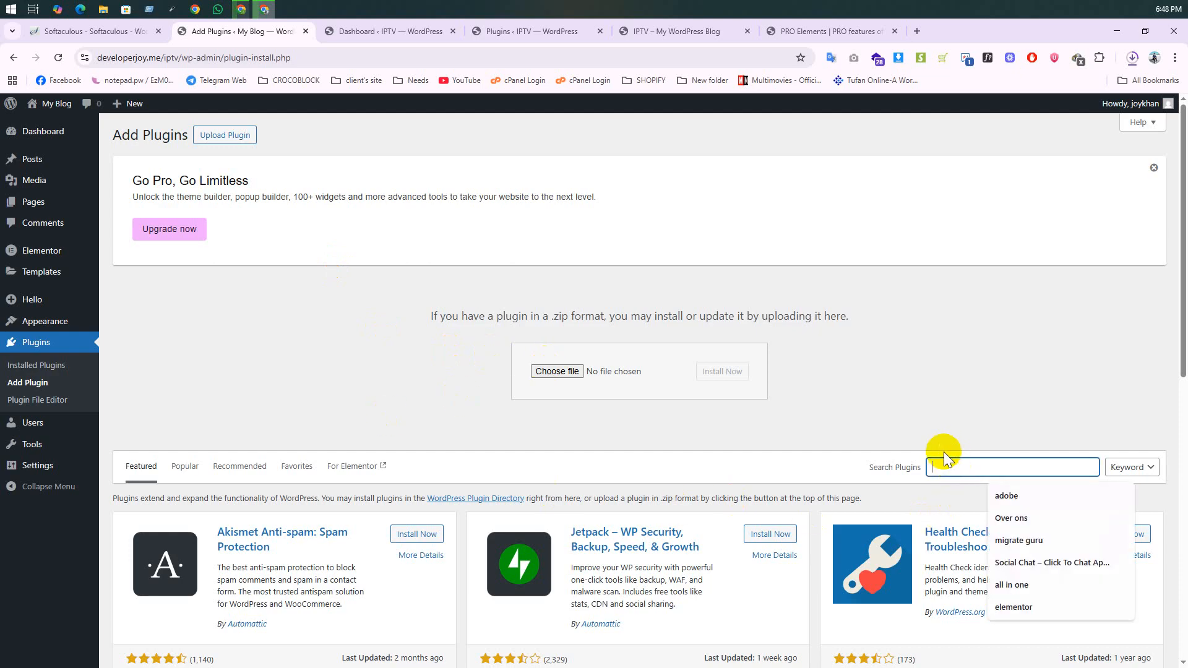
key(super+v)
click(988, 245)
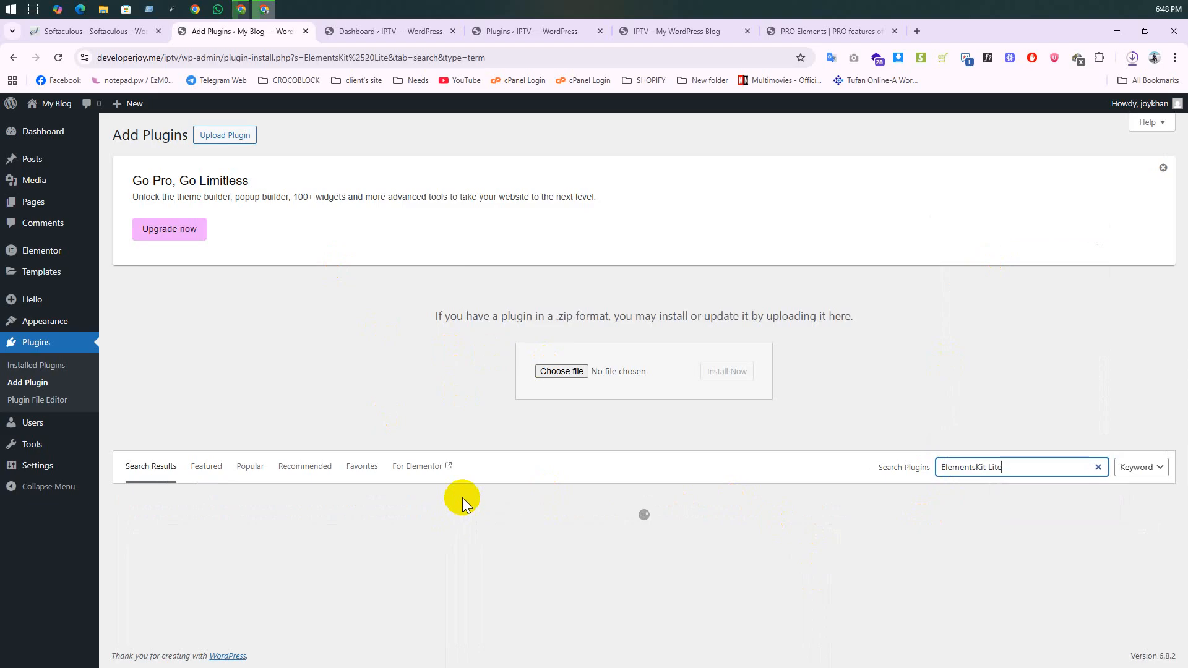
scroll(409, 518, down, 1)
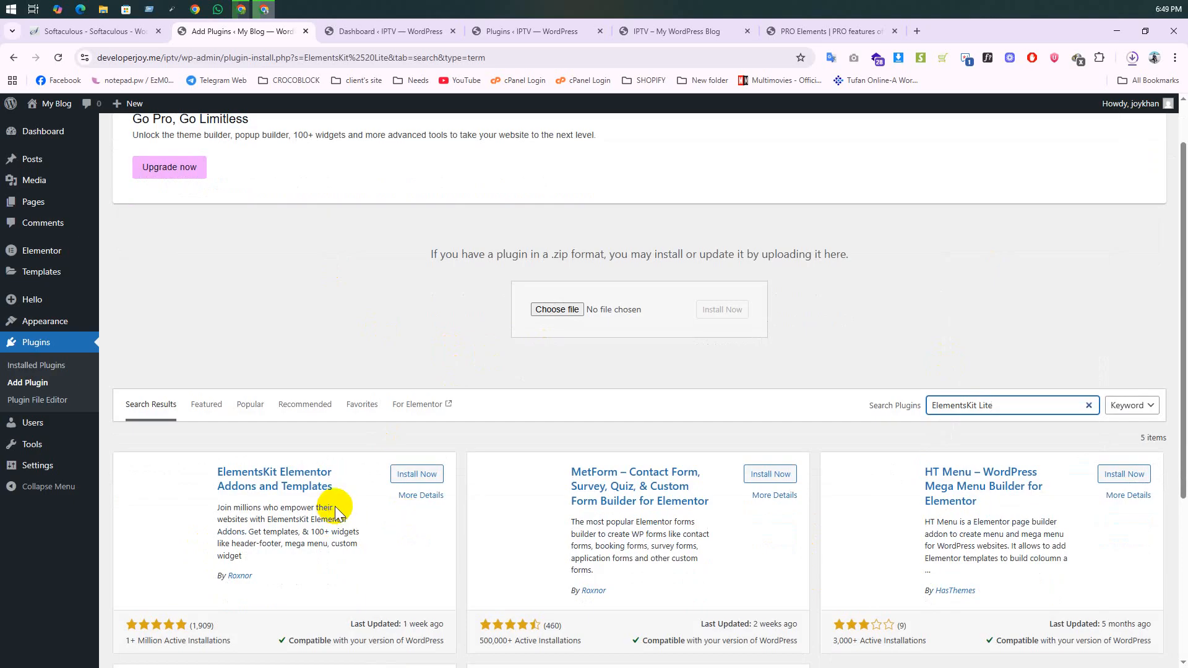
click(414, 475)
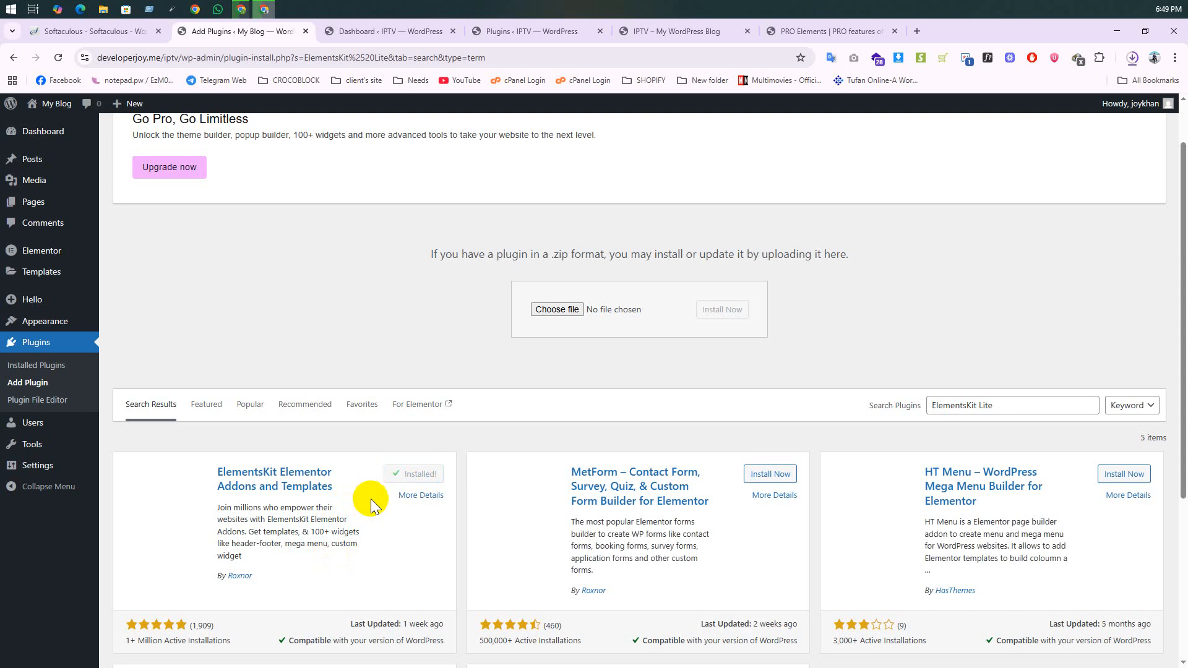
click(421, 478)
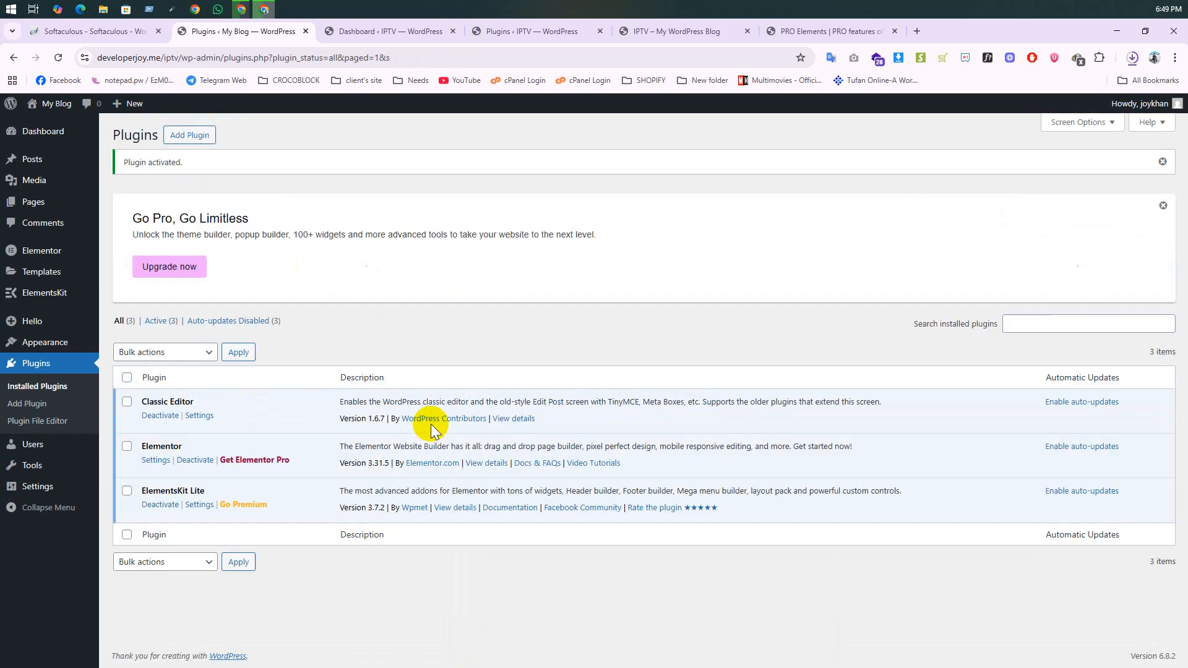
Upload pro-elements.zip from Downloads as a plugin and activate PRO Elements
click(210, 137)
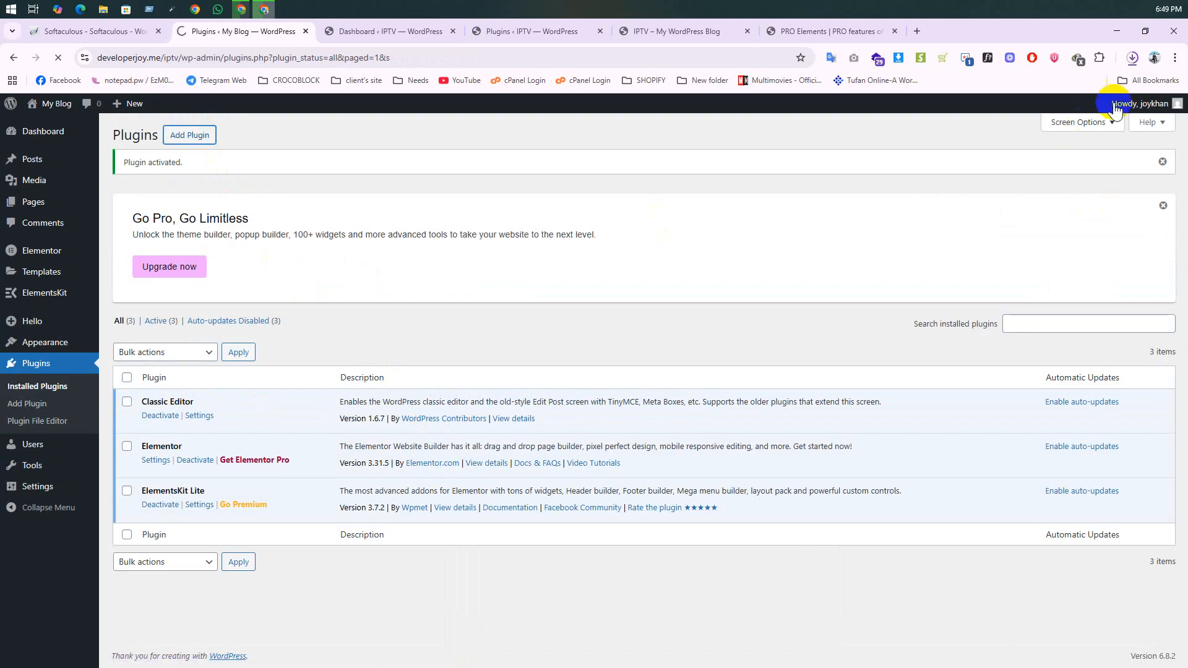
click(1133, 60)
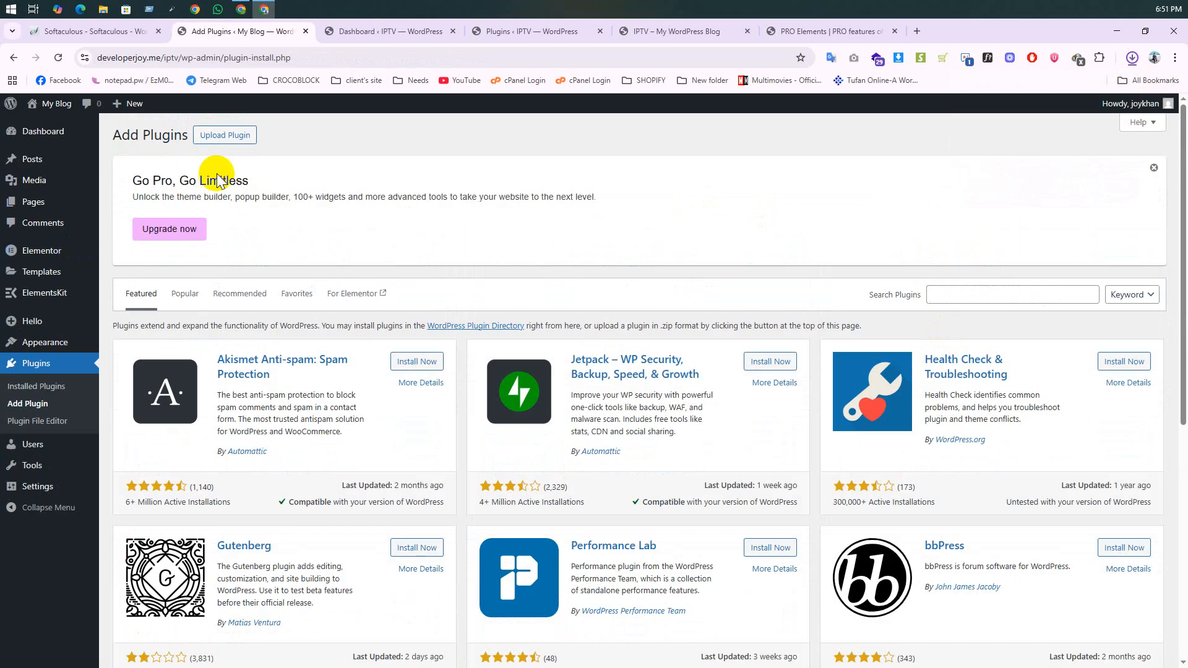
click(229, 137)
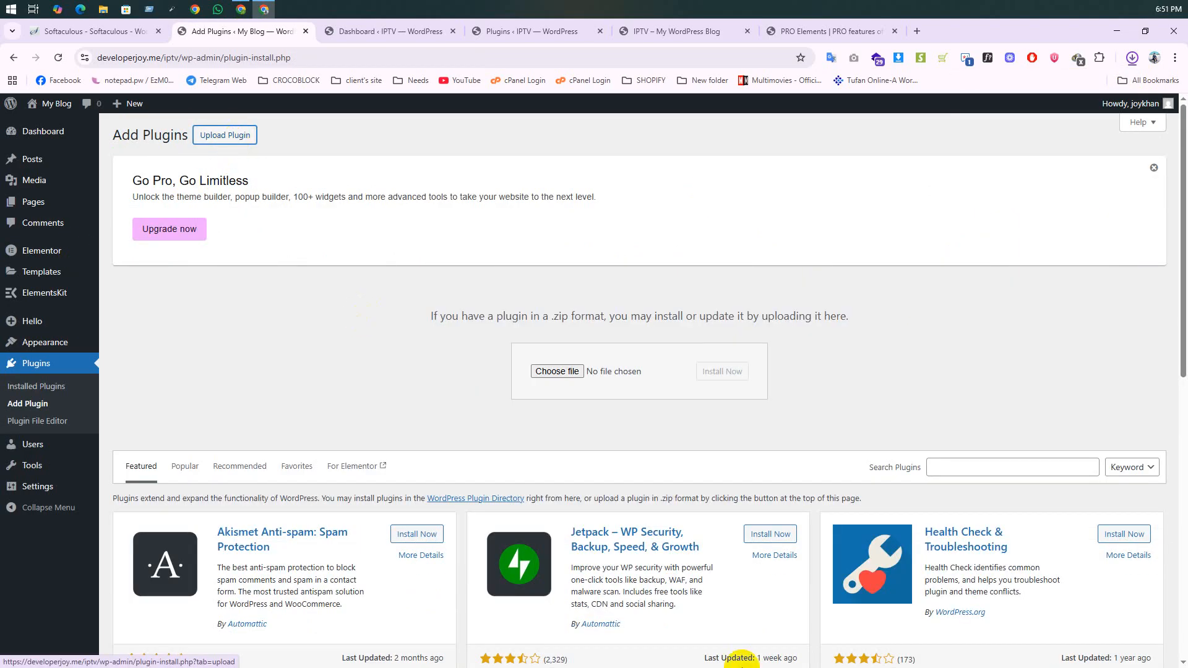
click(556, 372)
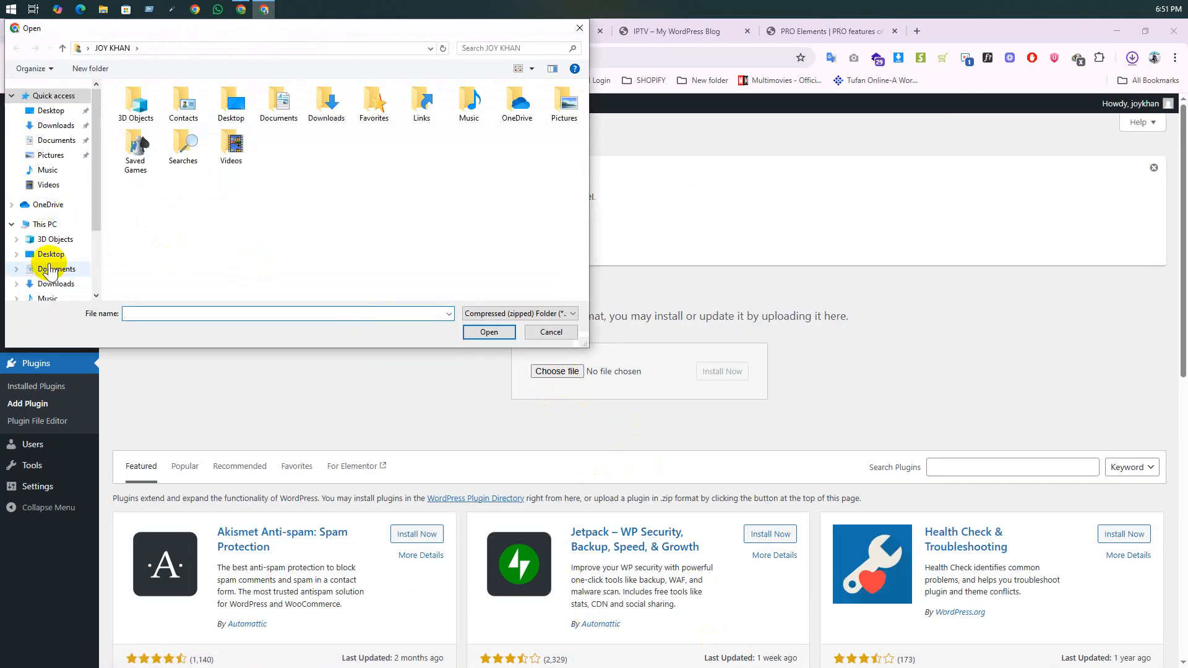
click(56, 284)
click(154, 122)
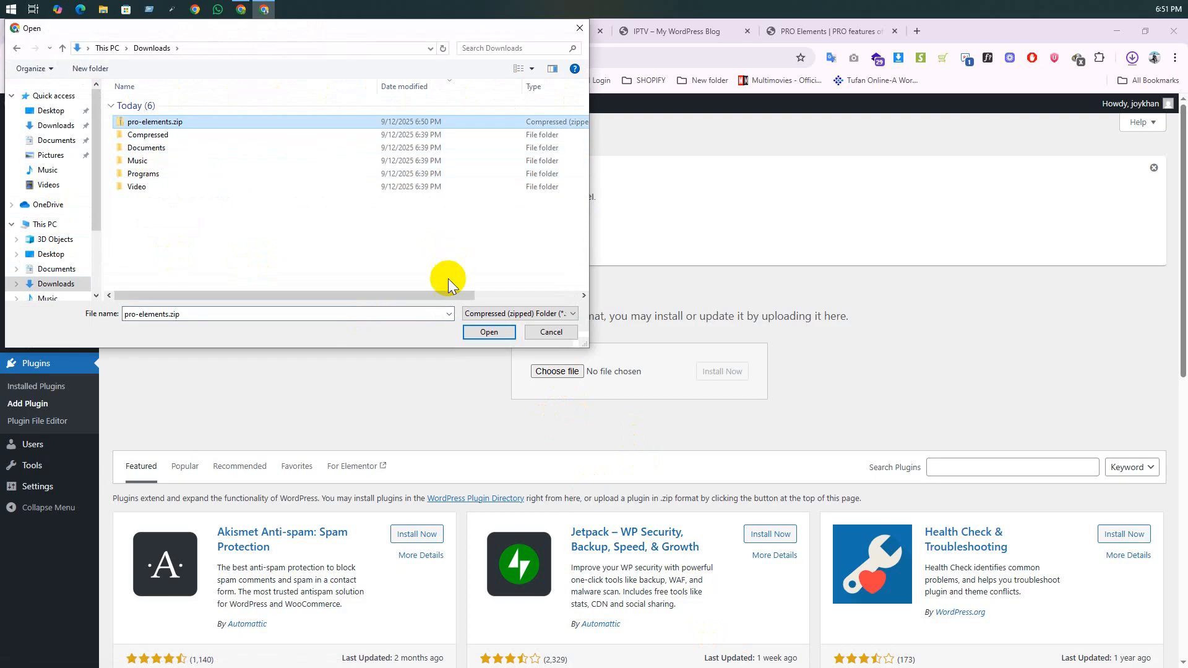
click(488, 333)
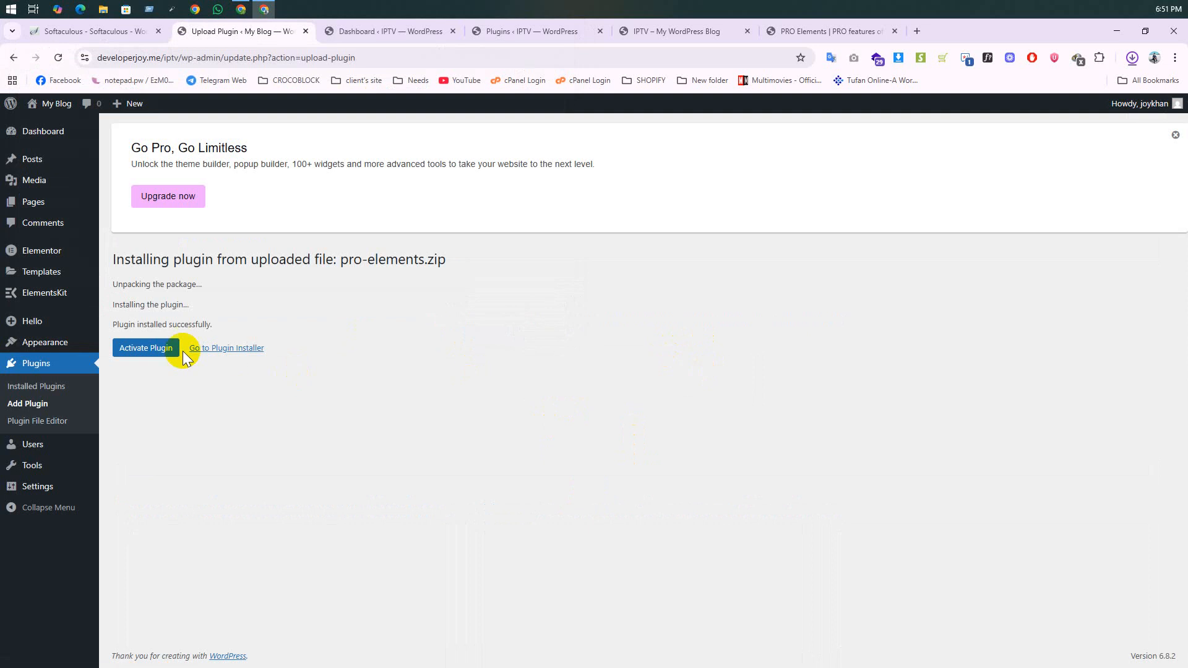
click(154, 347)
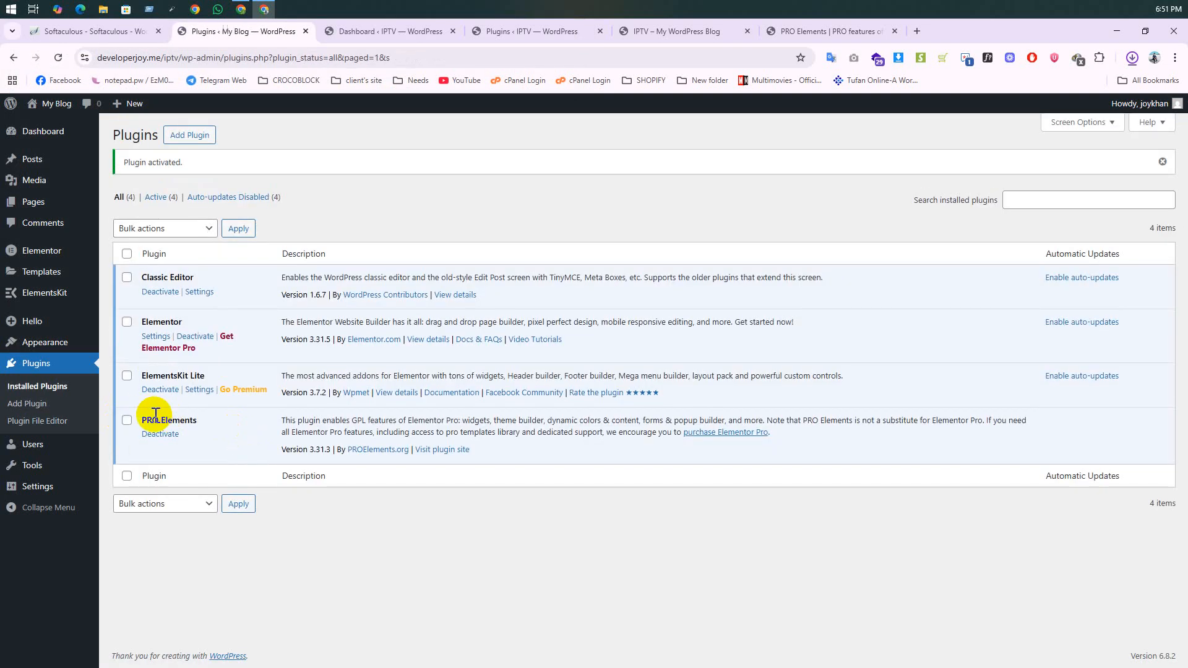
Compare the new site's active plugins with the IPTV site's plugin list
drag(159, 417, 190, 417)
drag(187, 376, 171, 372)
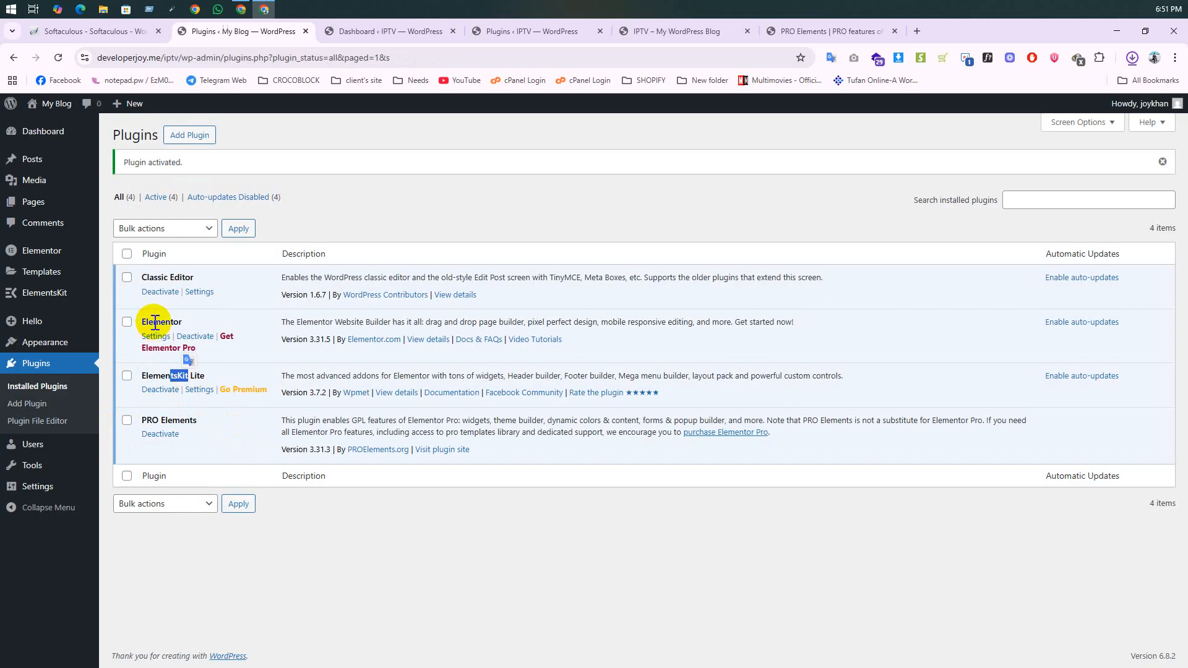
click(540, 35)
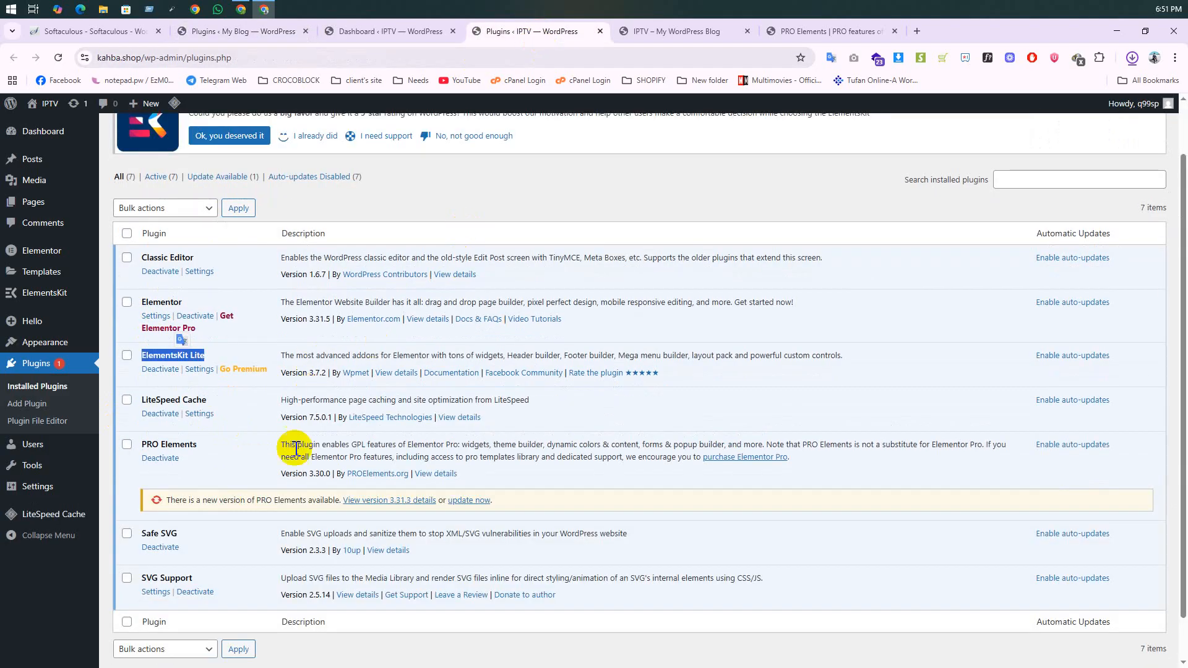
click(390, 31)
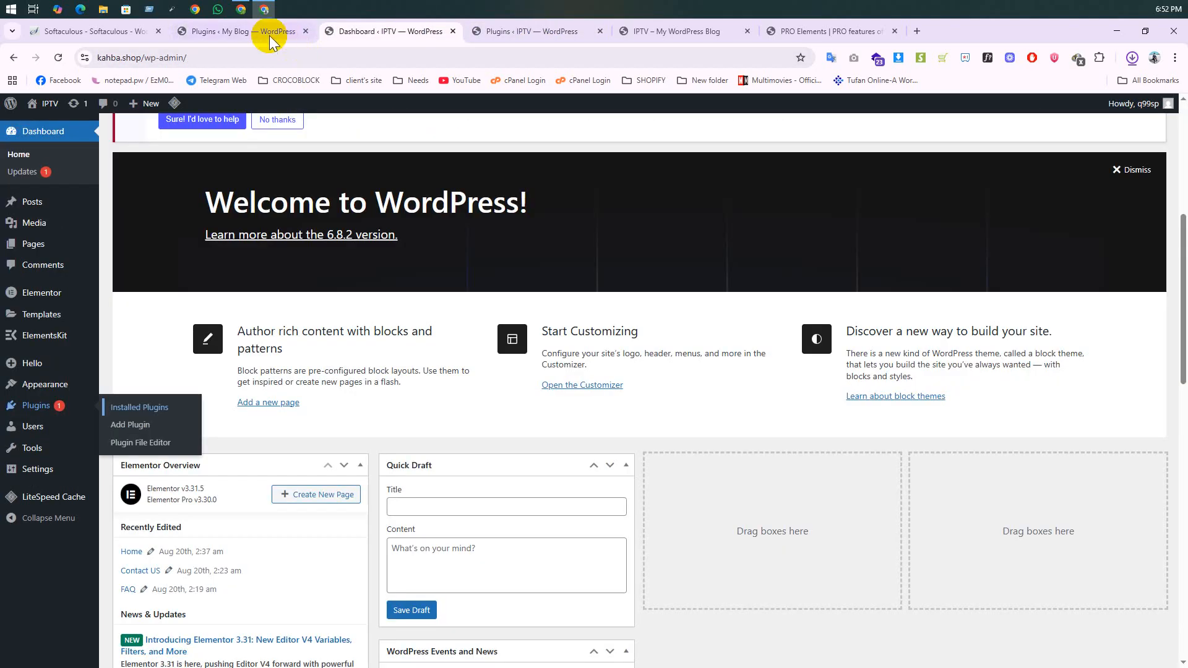
click(265, 34)
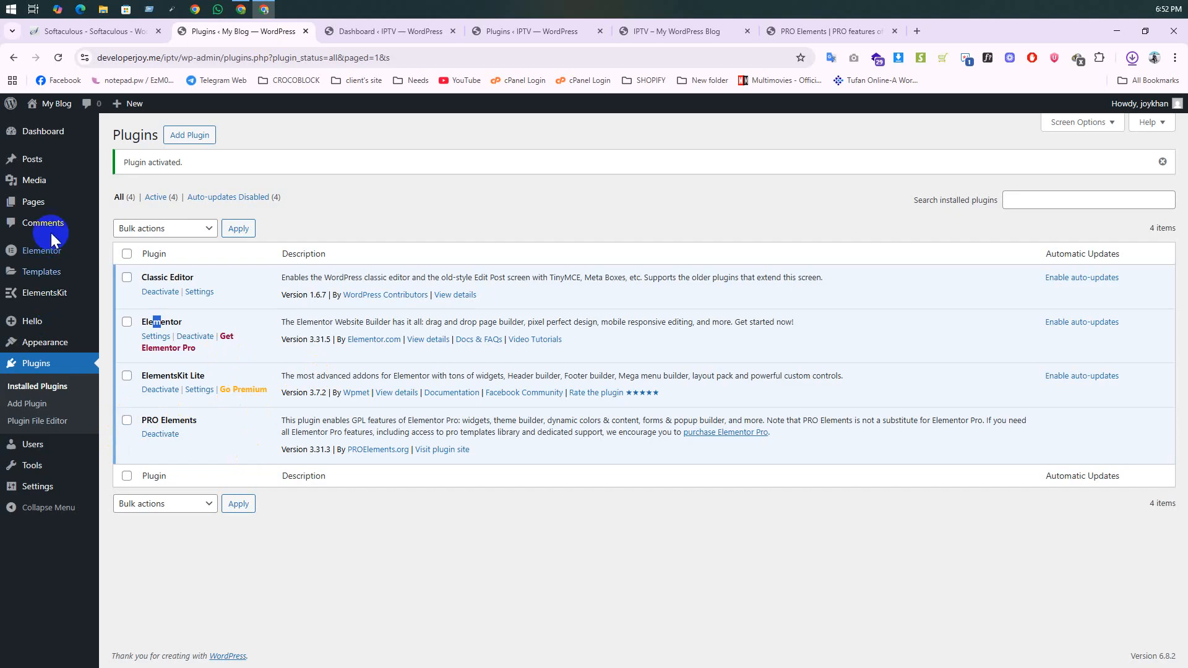
mouse_move(36, 208)
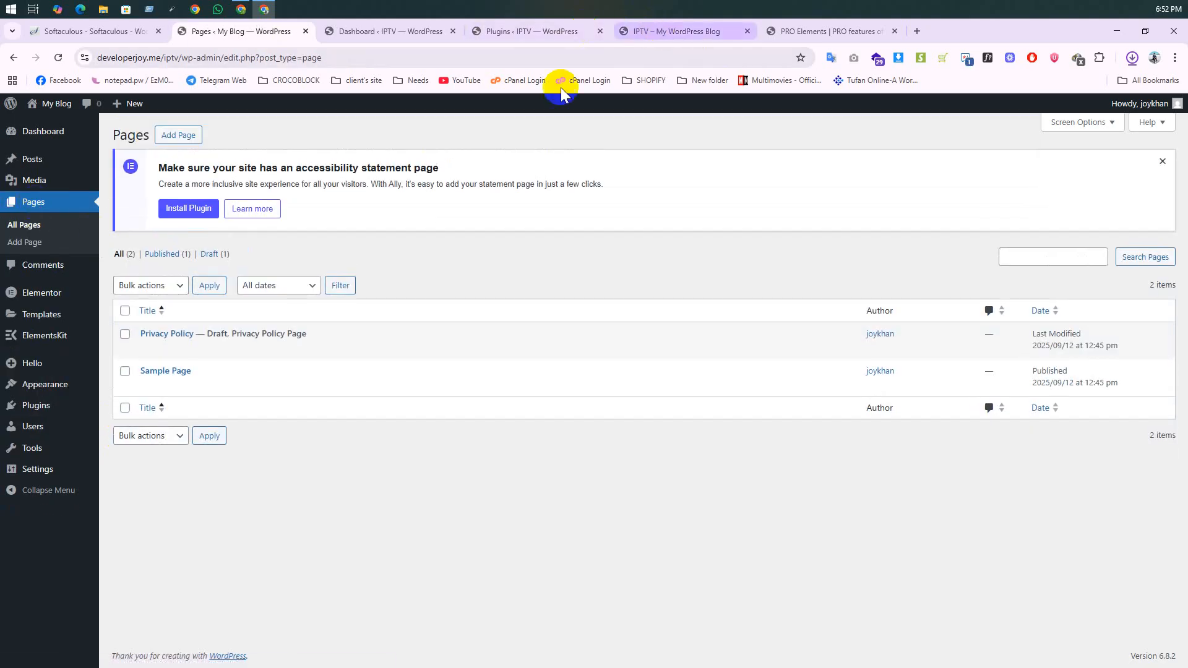
Open a new page editor in its own tab and arrange it beside the reference IPTV site
click(677, 31)
mouse_move(575, 141)
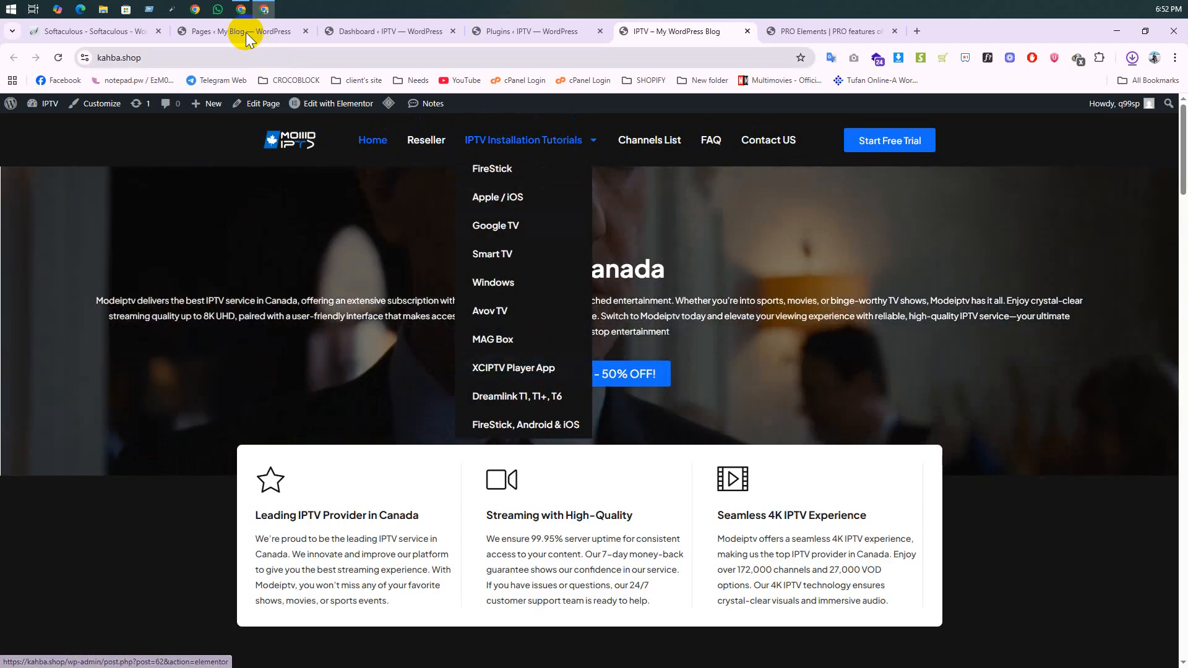
click(259, 32)
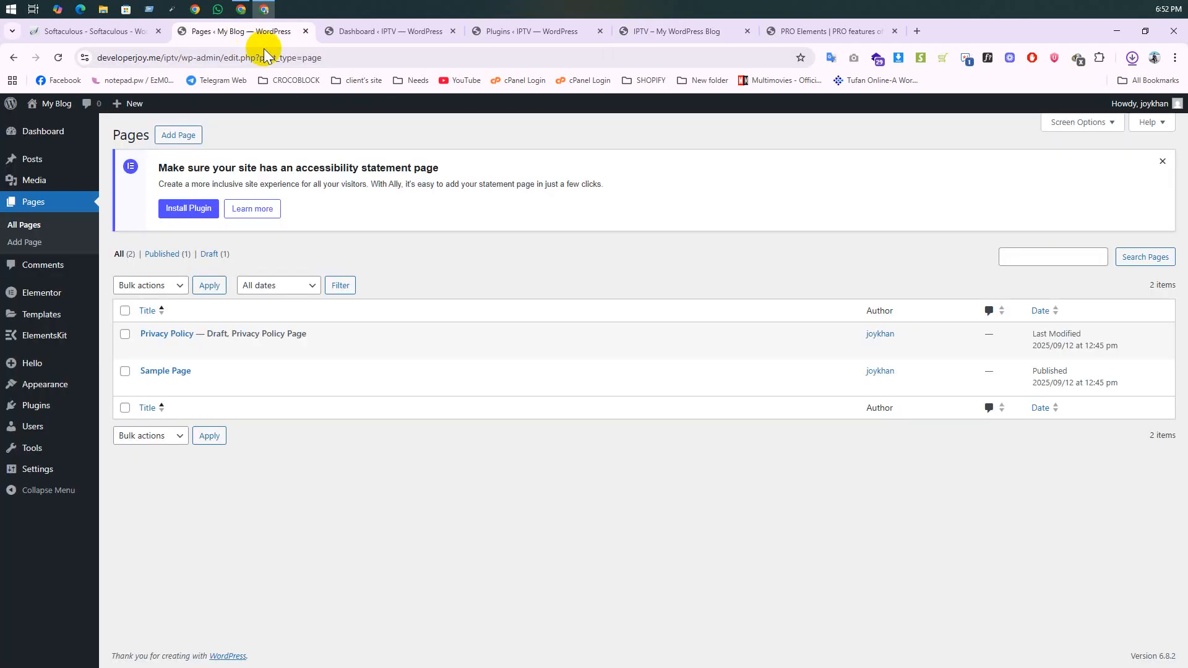
middle_click(178, 134)
click(371, 31)
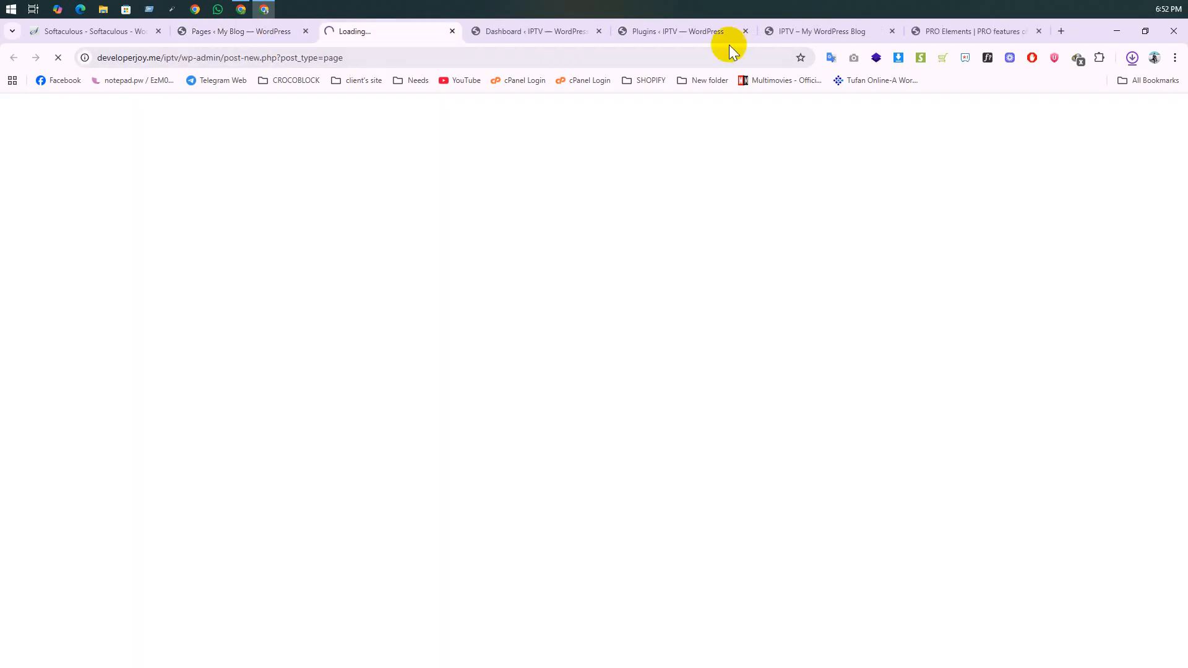
click(679, 31)
drag(798, 25, 532, 41)
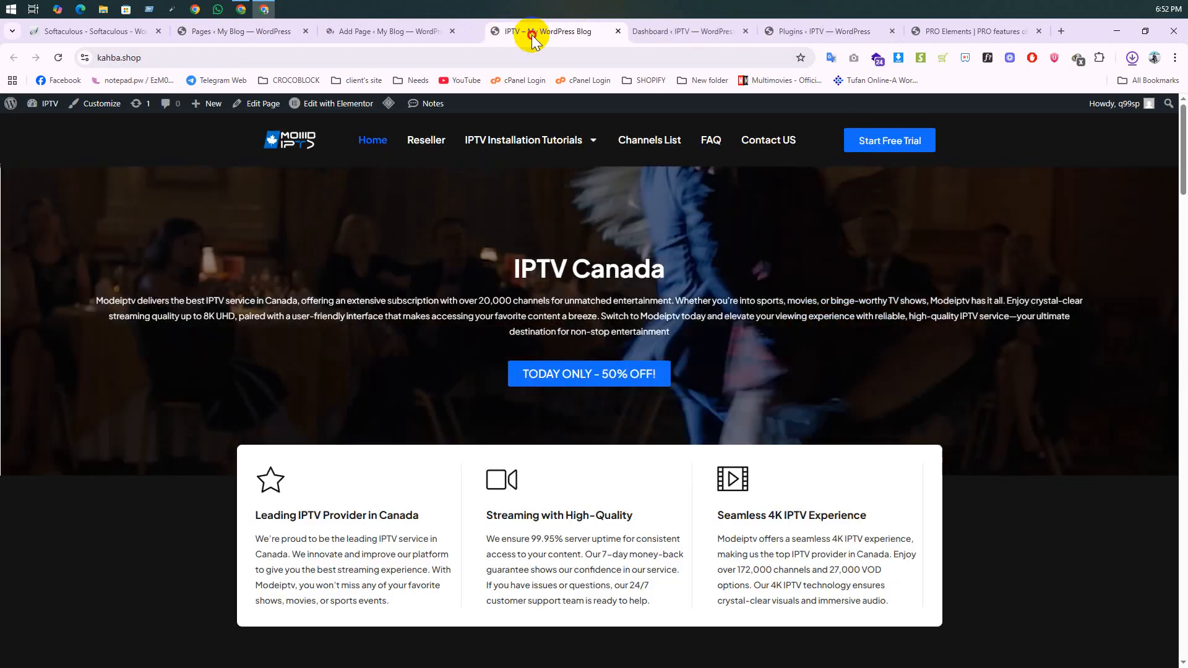
click(371, 32)
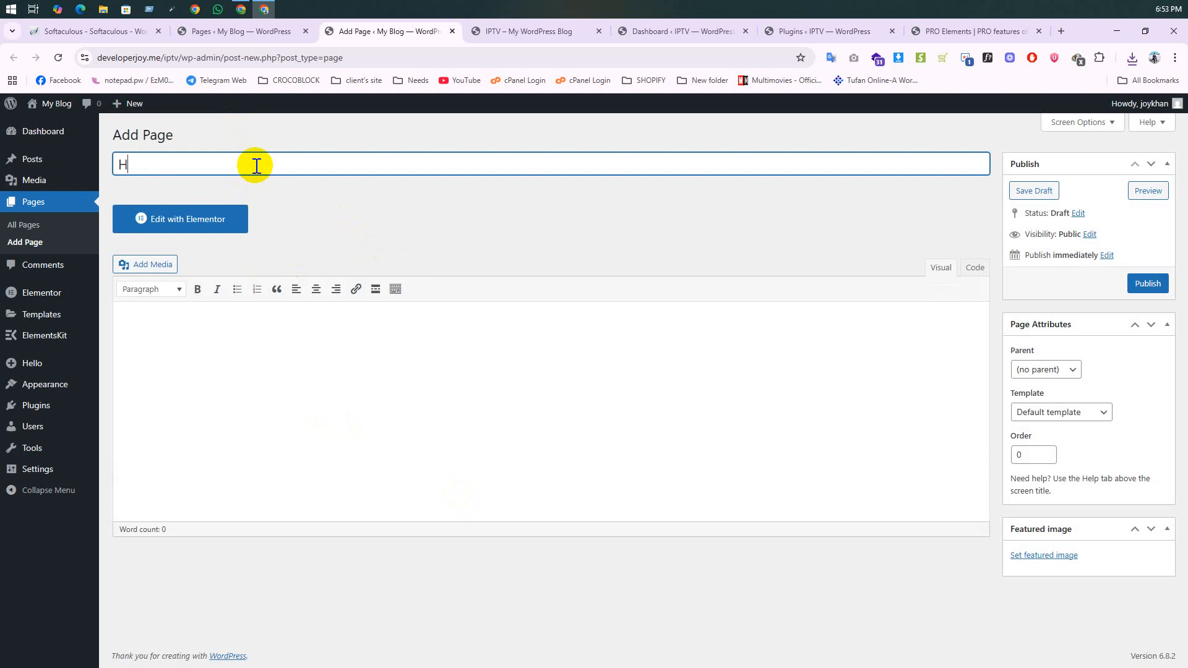
Publish the Home page with the Elementor Full Width template
click(1047, 412)
click(1052, 464)
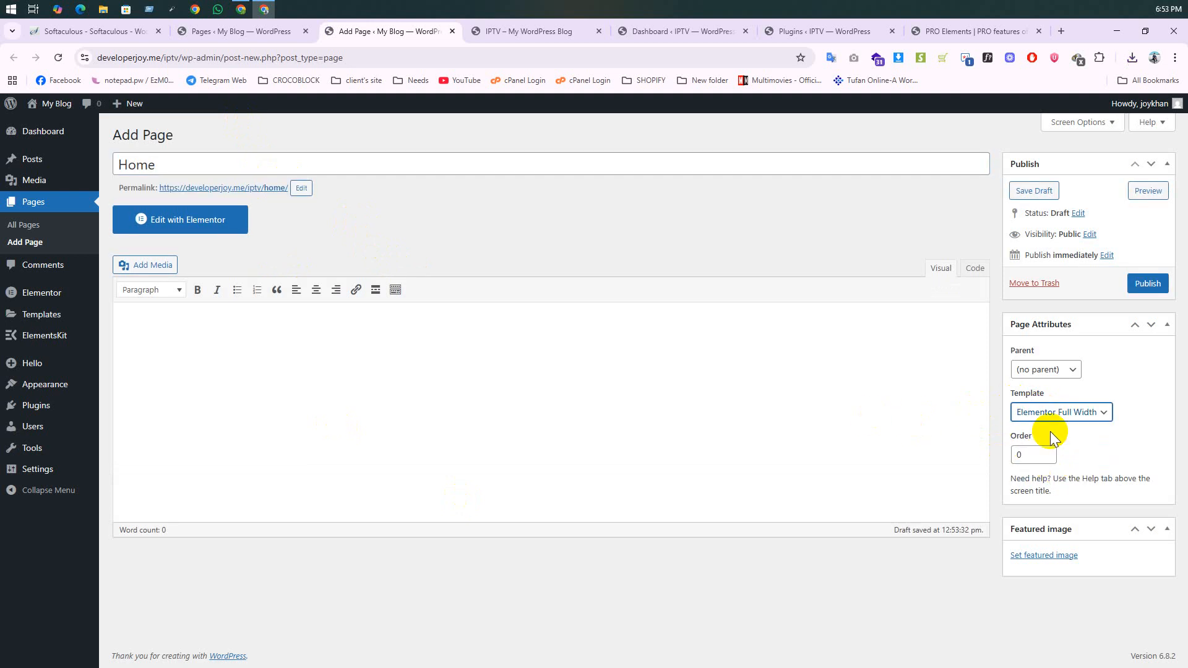
click(1151, 284)
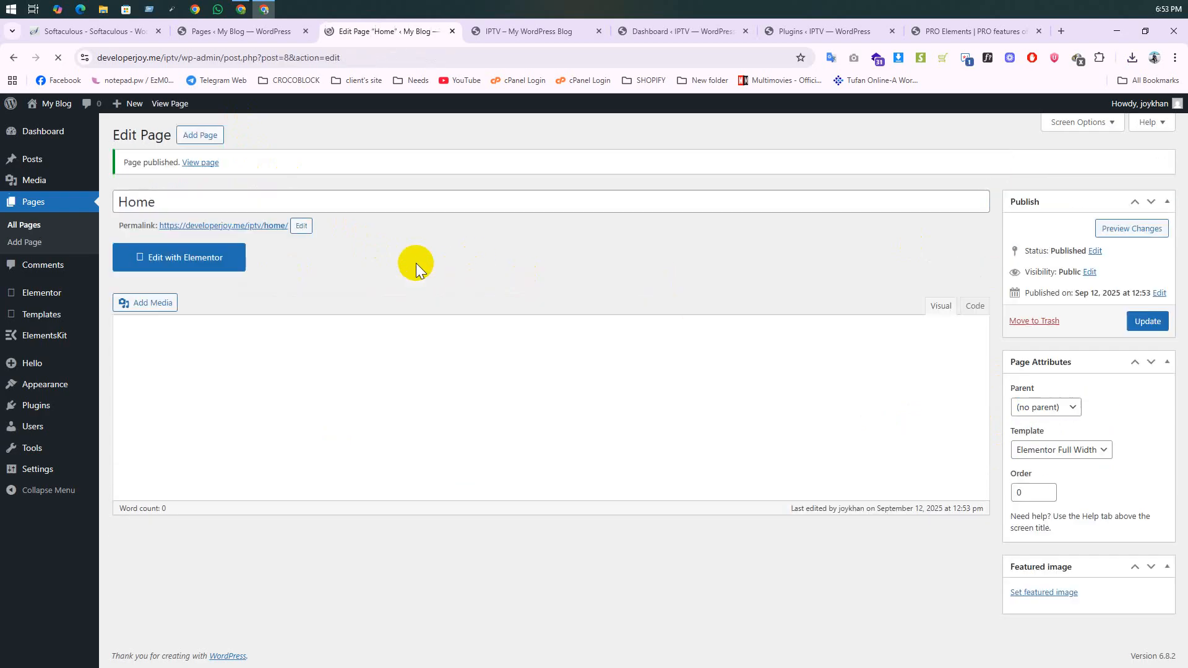
Start another new page and bring up options for the reference site's Reseller menu link
click(214, 141)
click(559, 32)
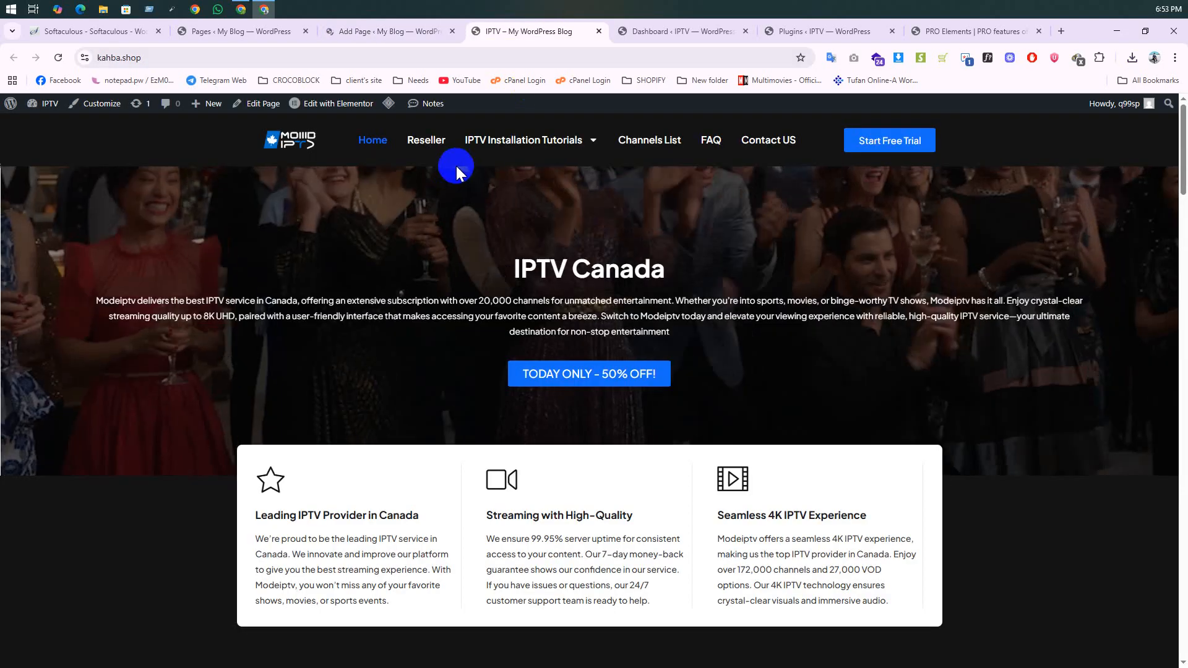
right_click(434, 144)
Inspect the Reseller menu link with DevTools docked at the bottom and copy its text
click(492, 332)
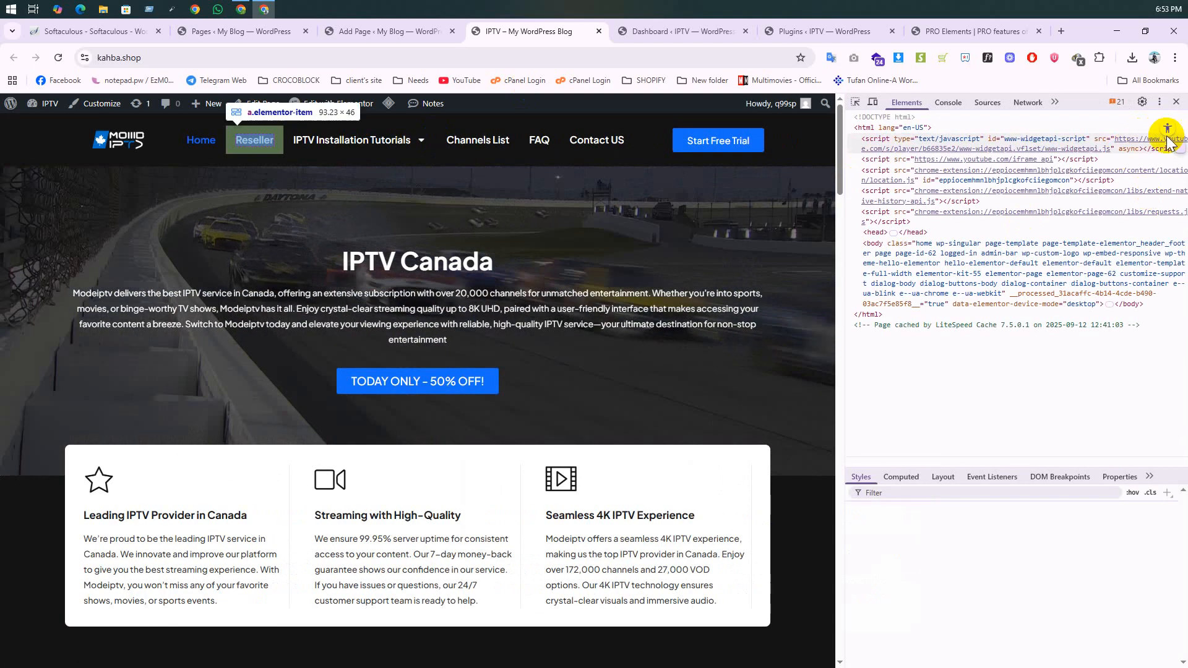
click(1159, 102)
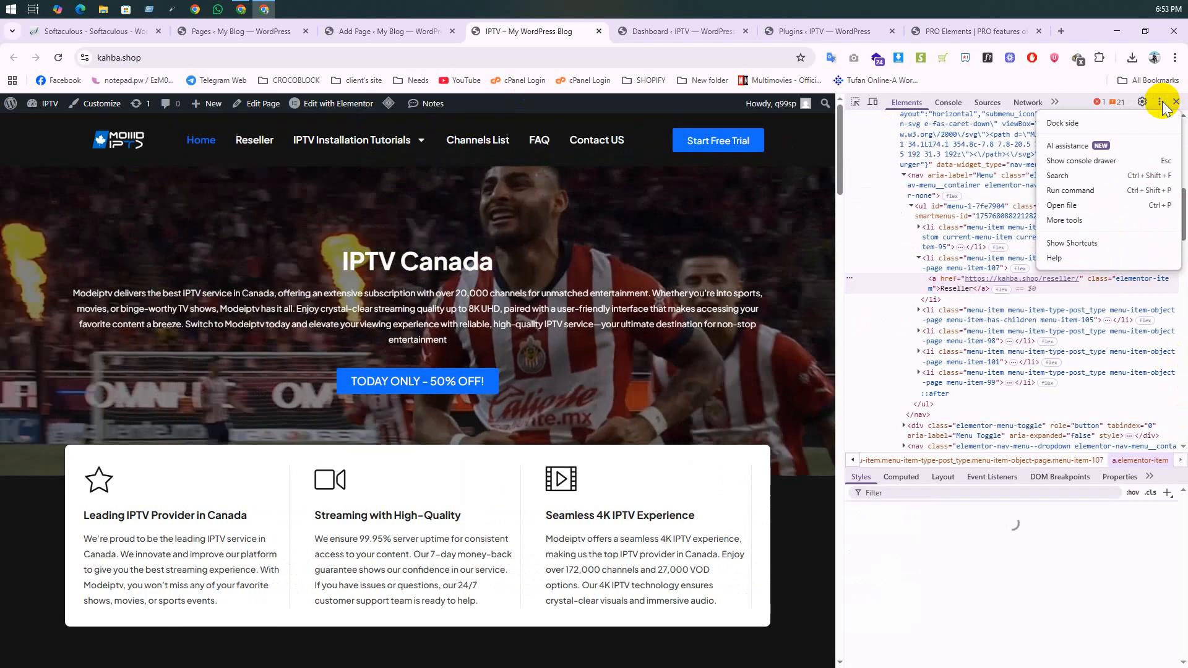
click(1131, 124)
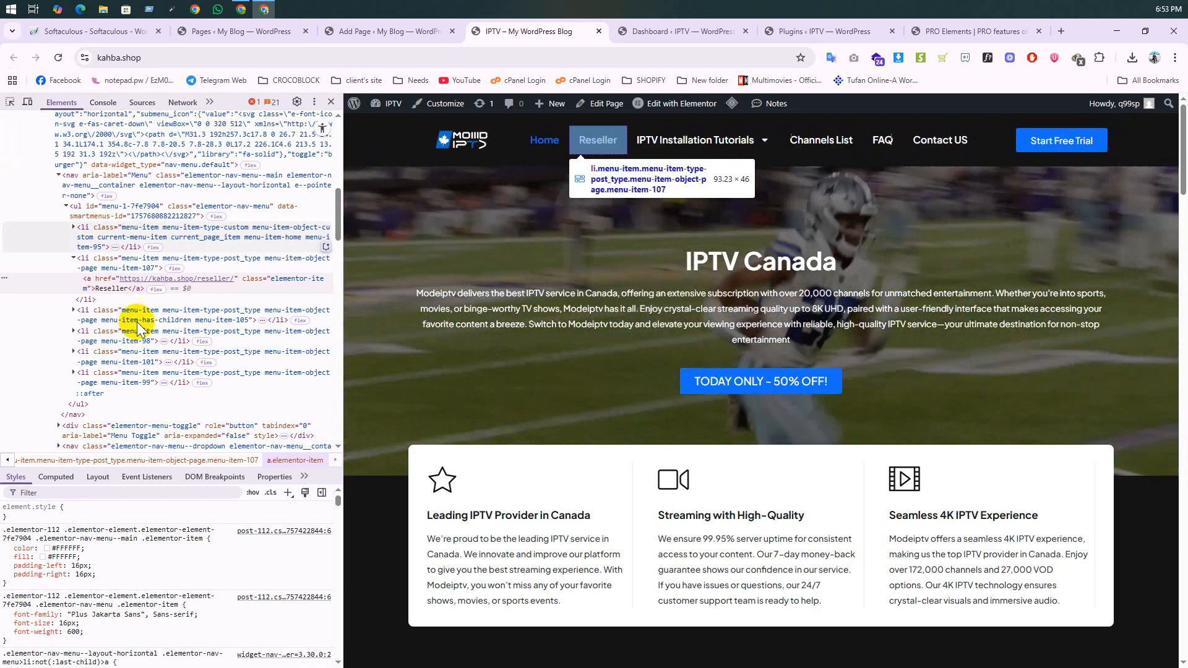
click(314, 102)
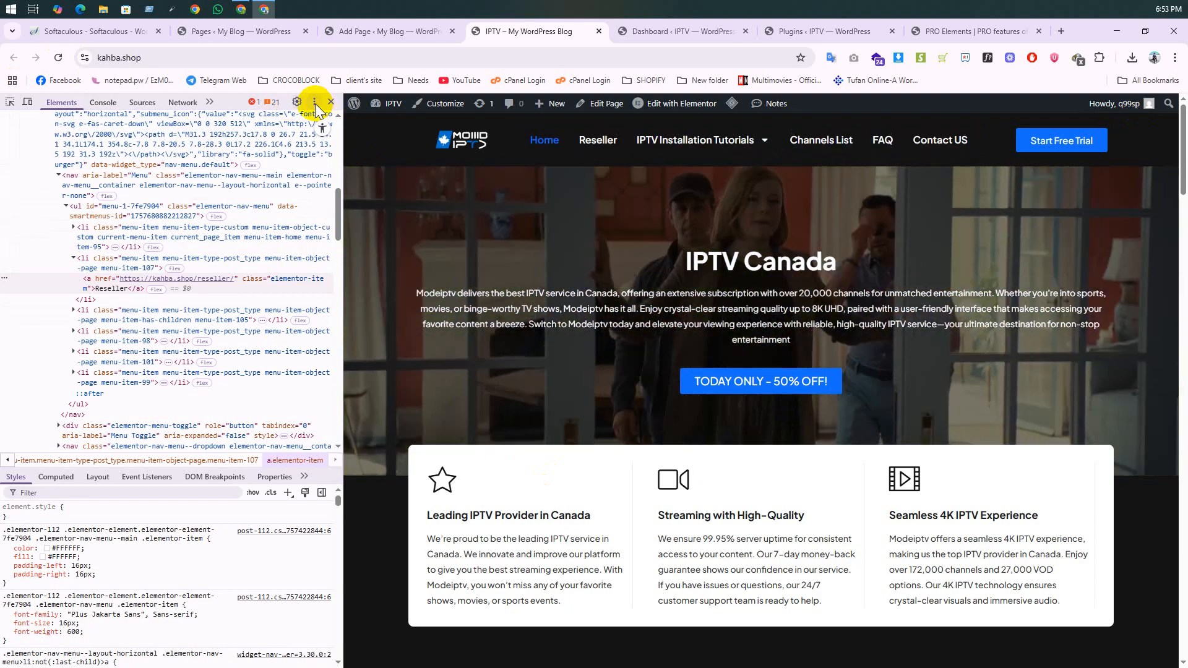
click(302, 122)
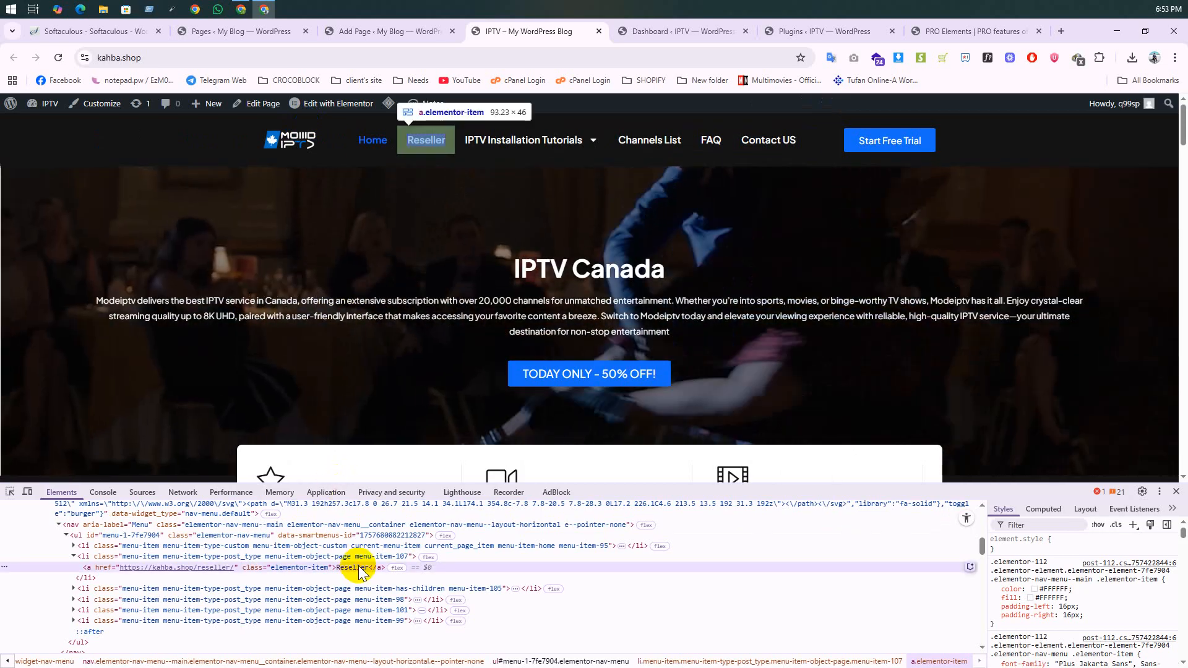
double_click(358, 567)
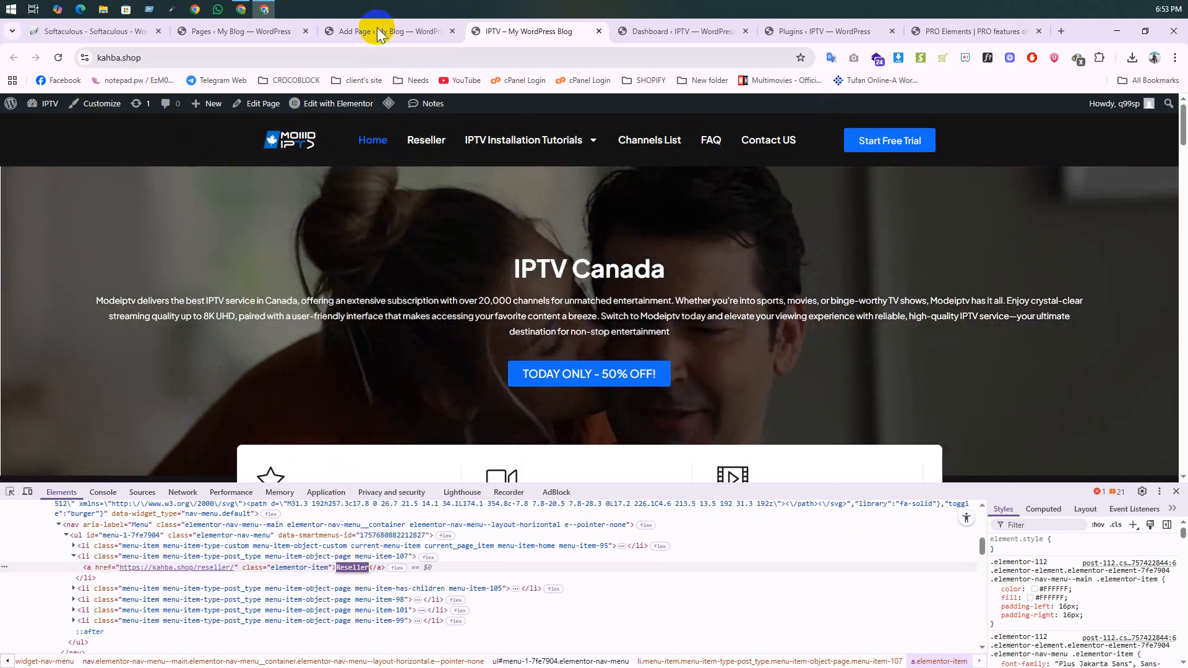
Publish the Reseller page with the Elementor Full Width template
click(382, 31)
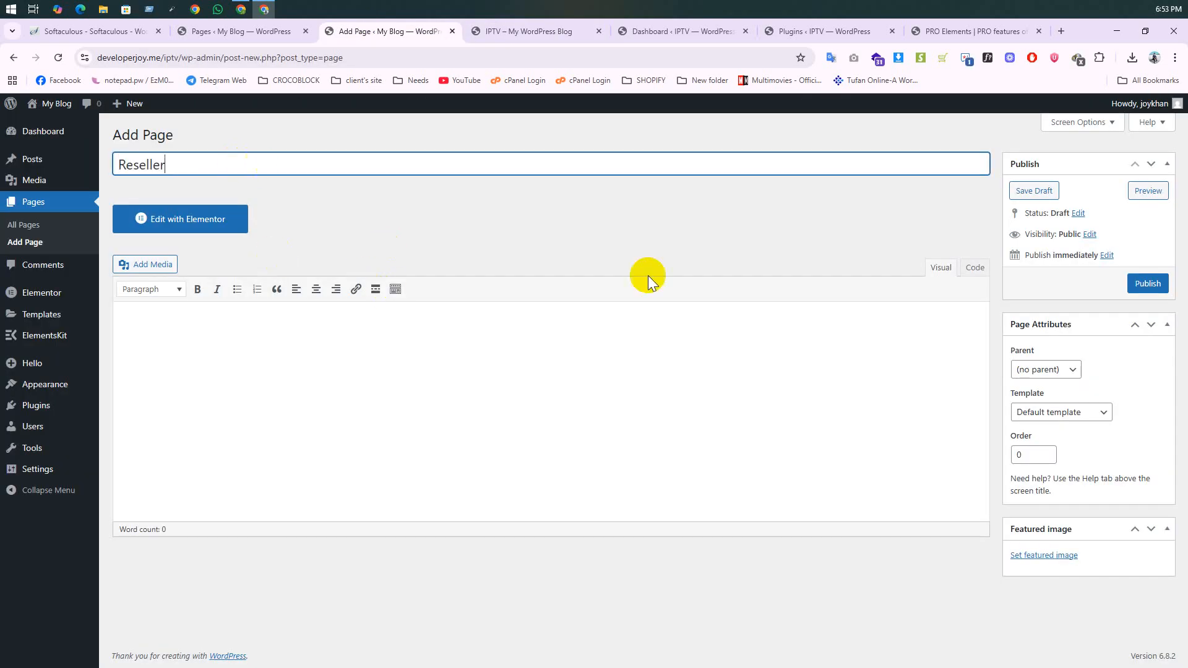
click(1068, 466)
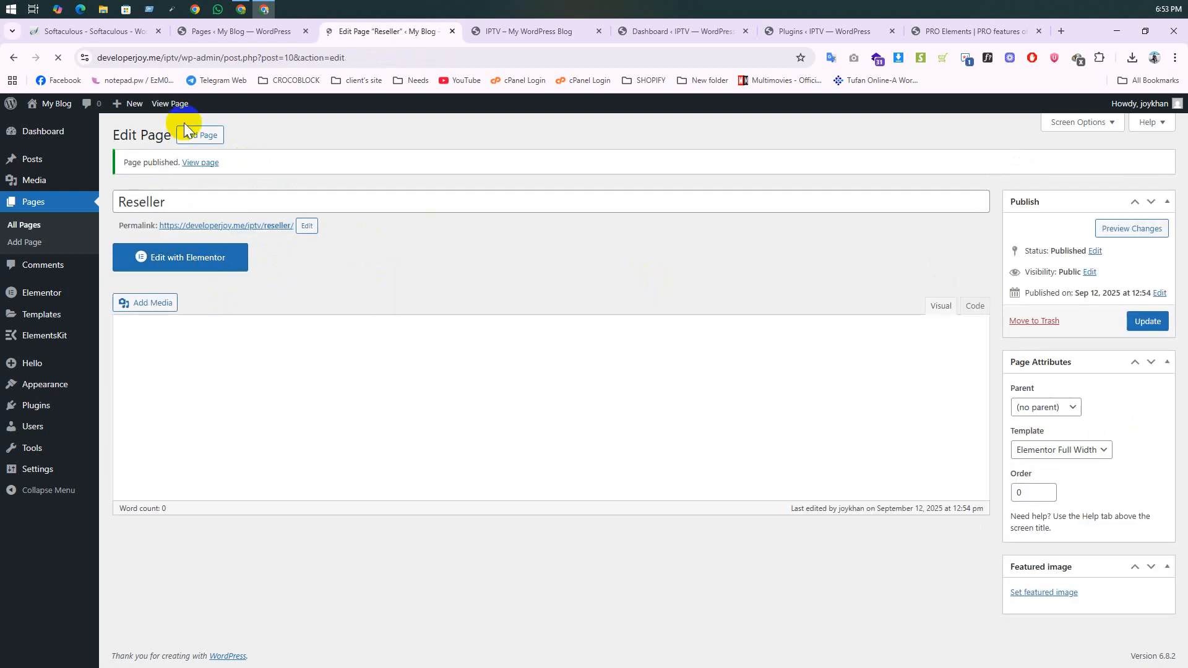
click(189, 134)
Inspect the reference site's IPTV Installation Tutorials link and copy its text
click(504, 31)
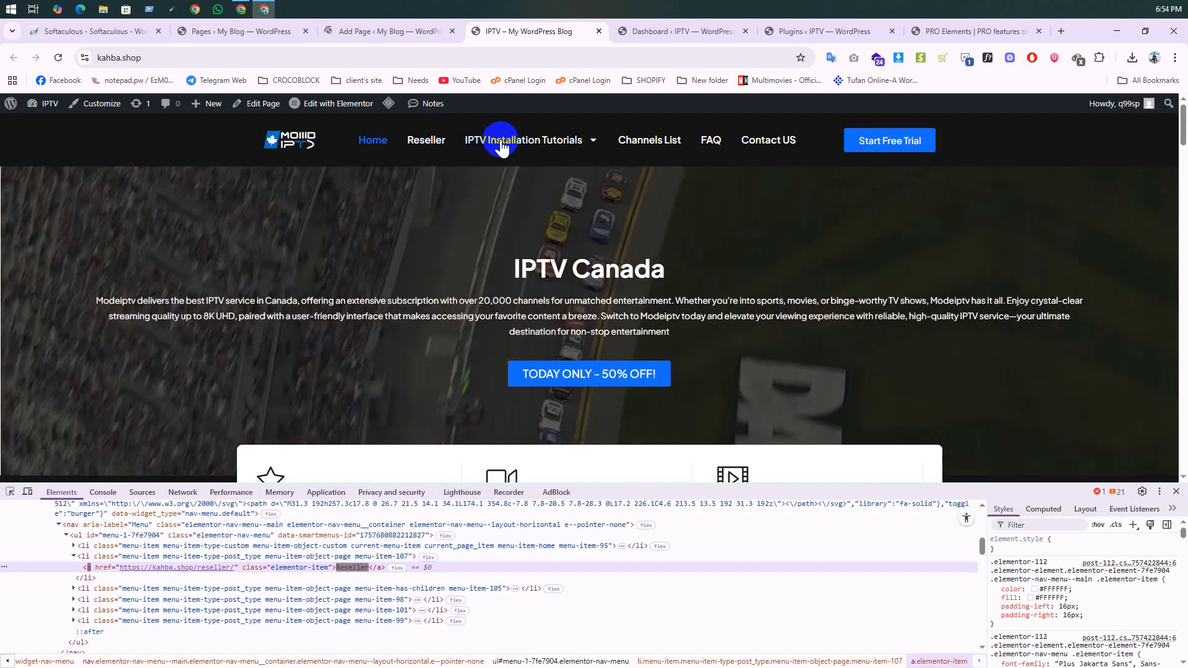
right_click(501, 143)
click(543, 324)
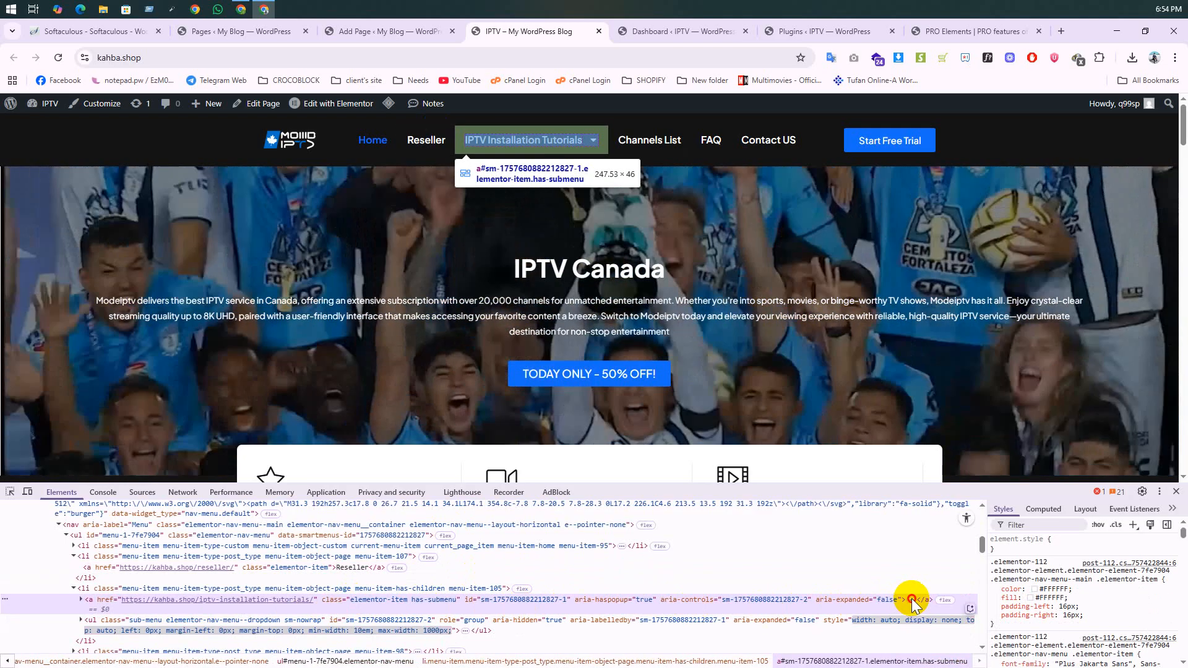
click(909, 600)
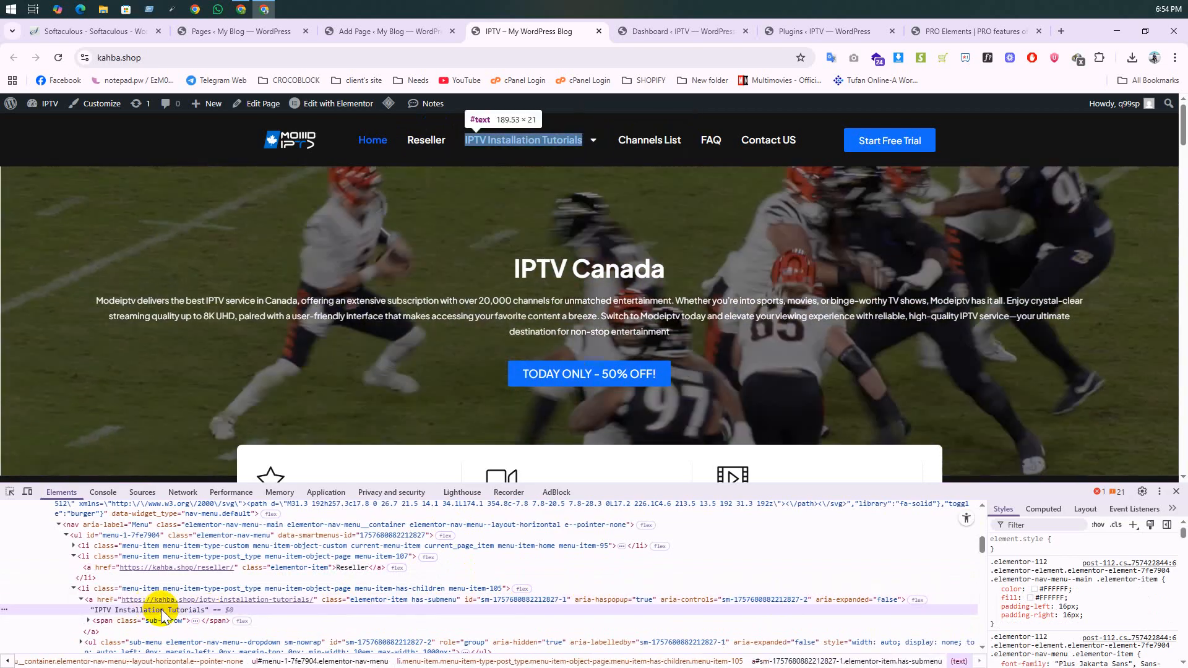
double_click(161, 608)
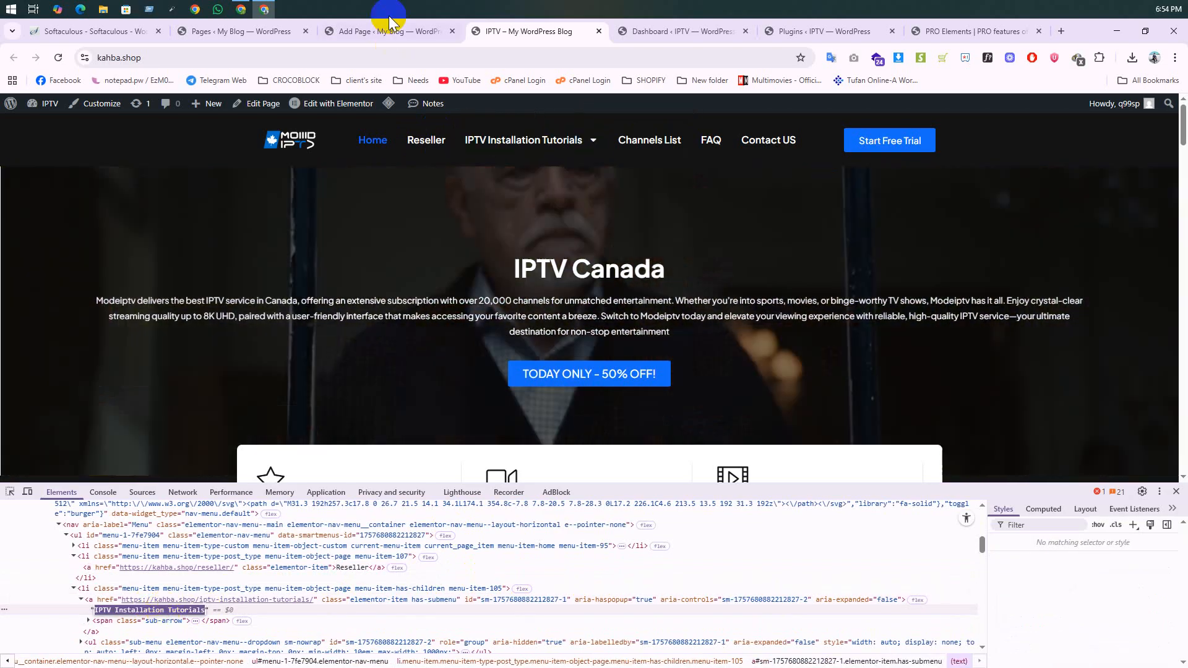
Give the IPTV Installation Tutorials page the Elementor Full Width template
click(384, 31)
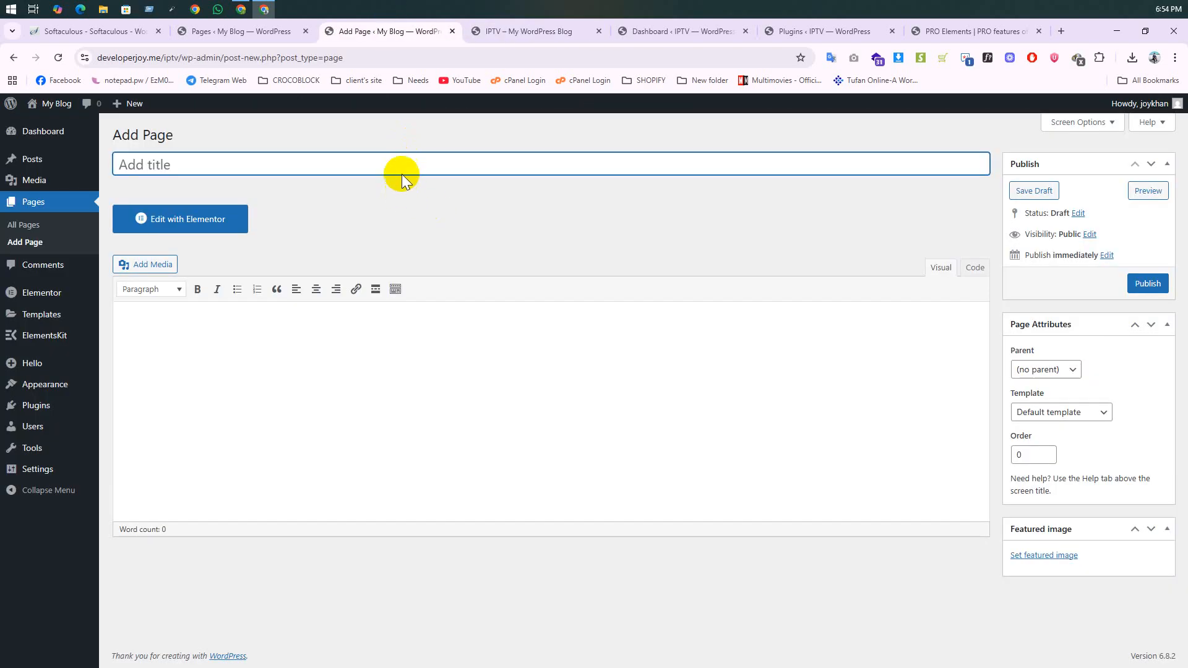
click(1090, 413)
click(1078, 464)
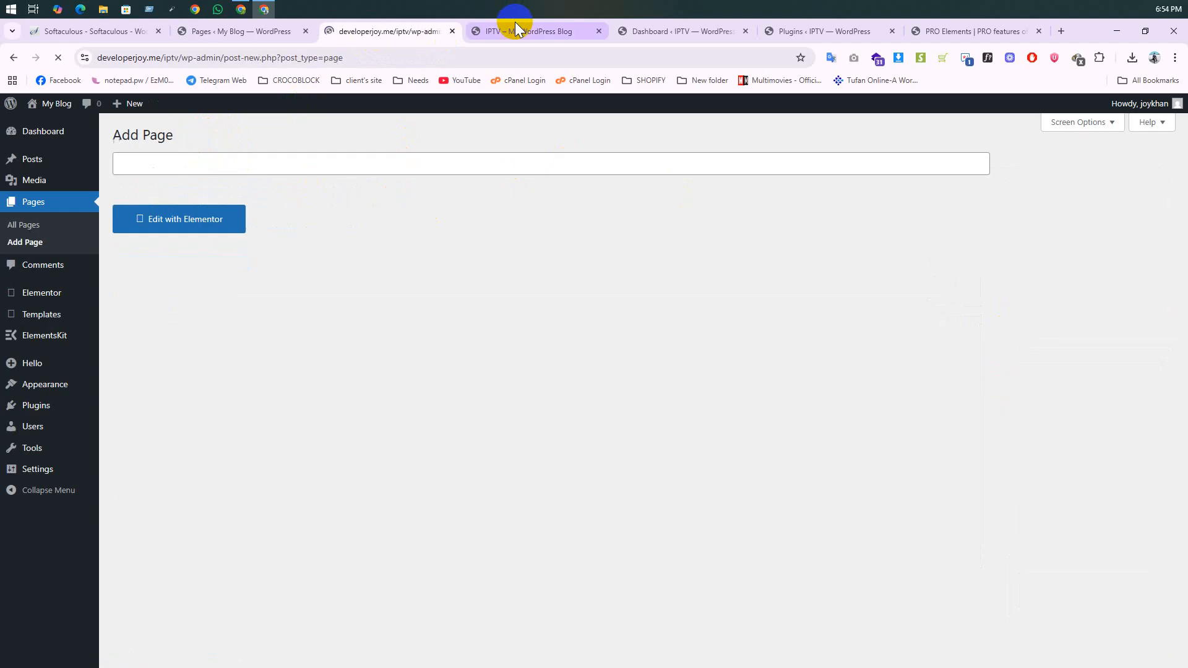
Inspect the reference site's Channels List menu link
click(517, 30)
mouse_move(514, 144)
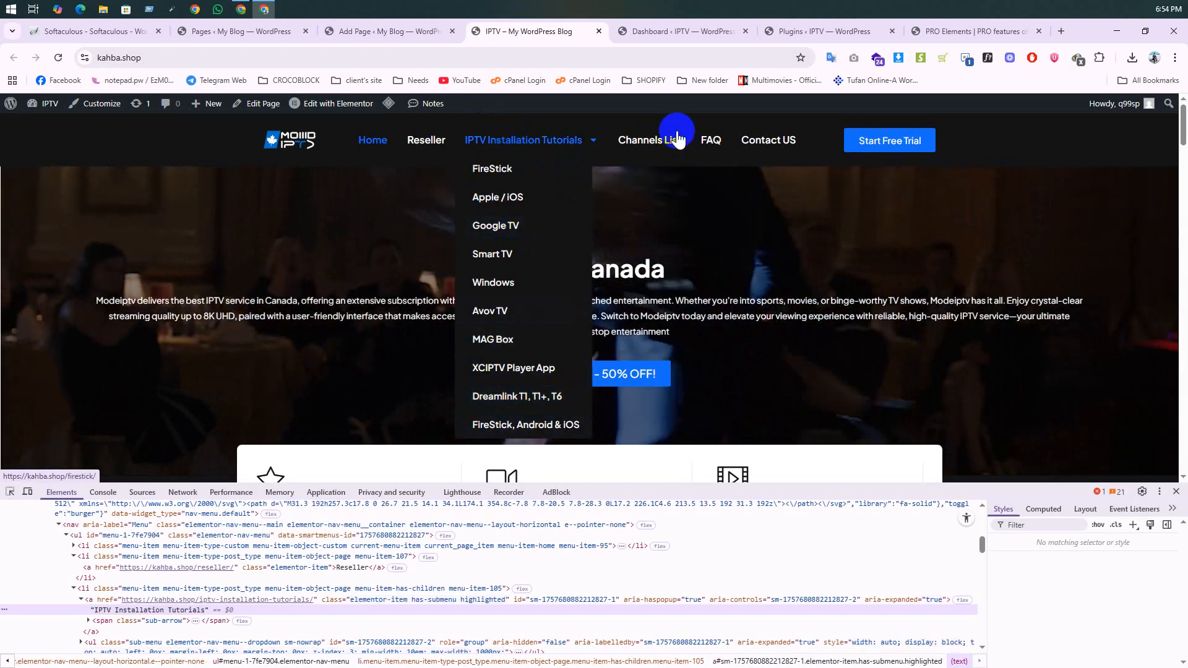
right_click(682, 143)
click(709, 313)
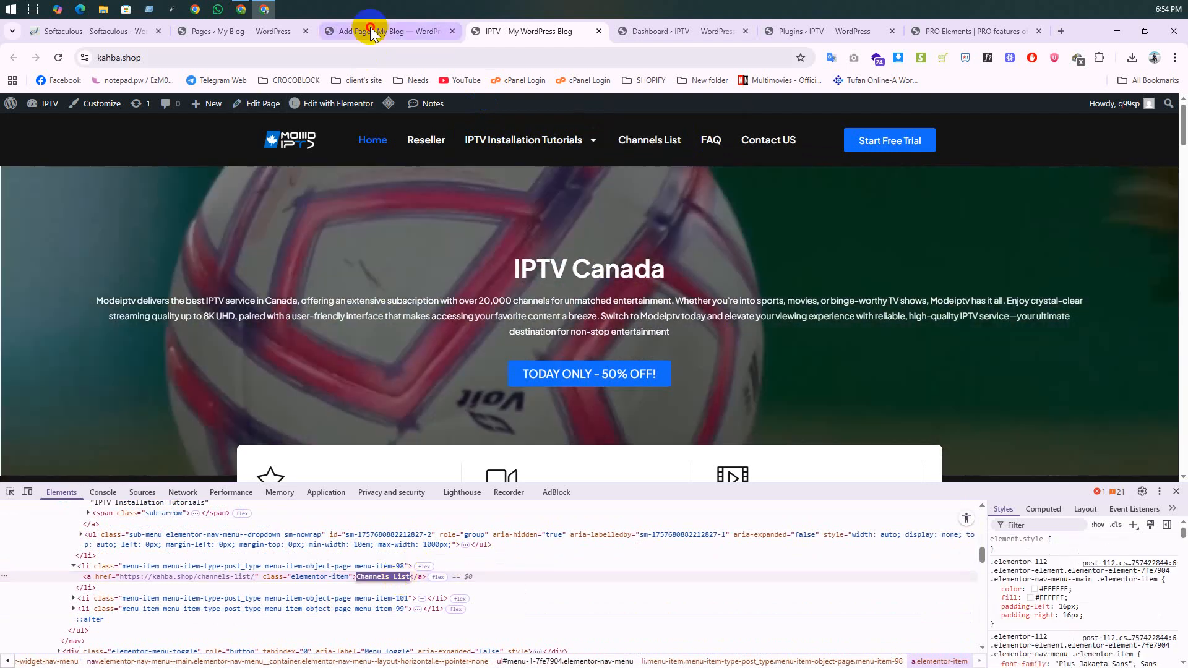
Set the Channels List page to Elementor Full Width and start another blank page
click(372, 32)
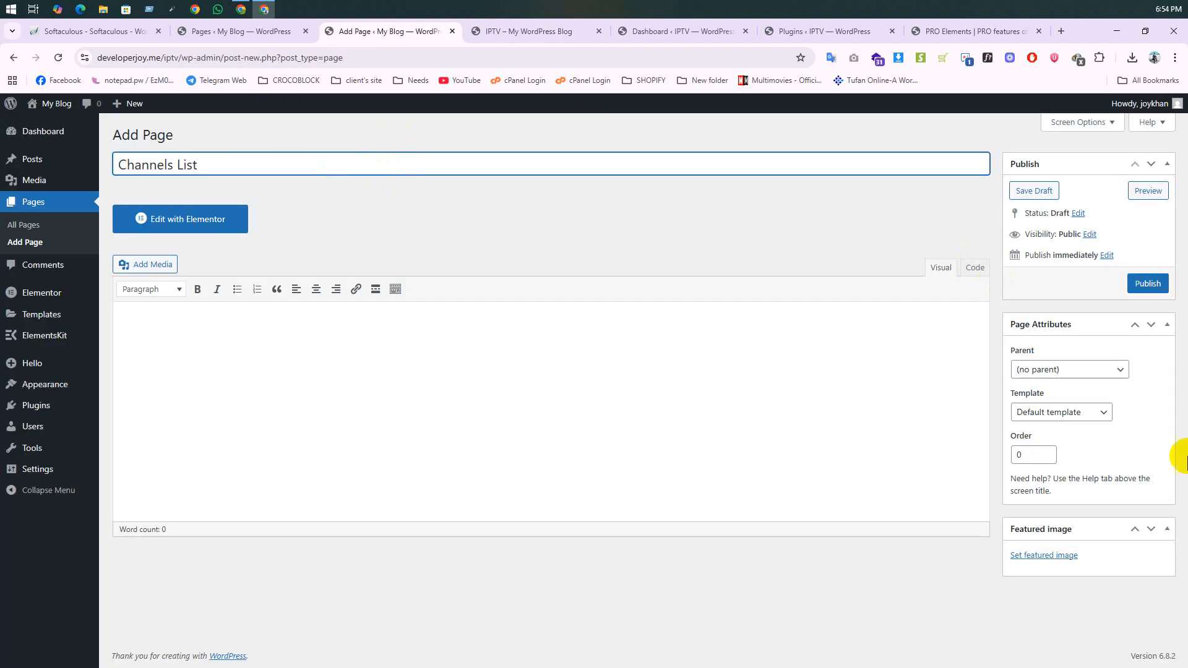
click(1062, 413)
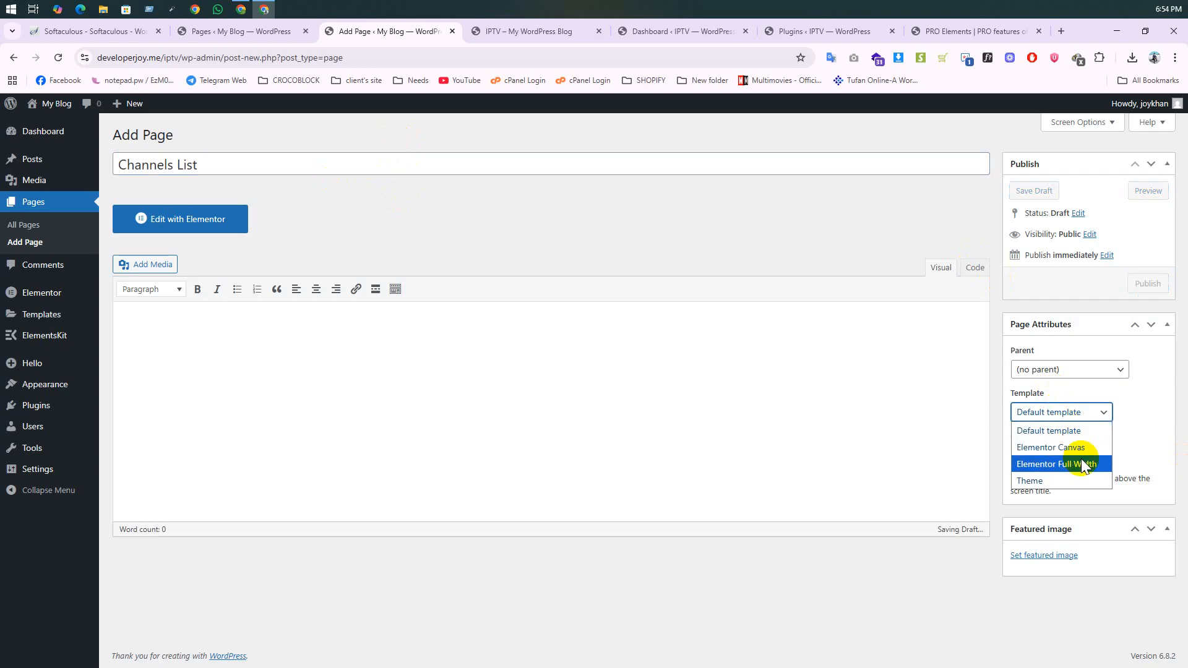
click(1079, 461)
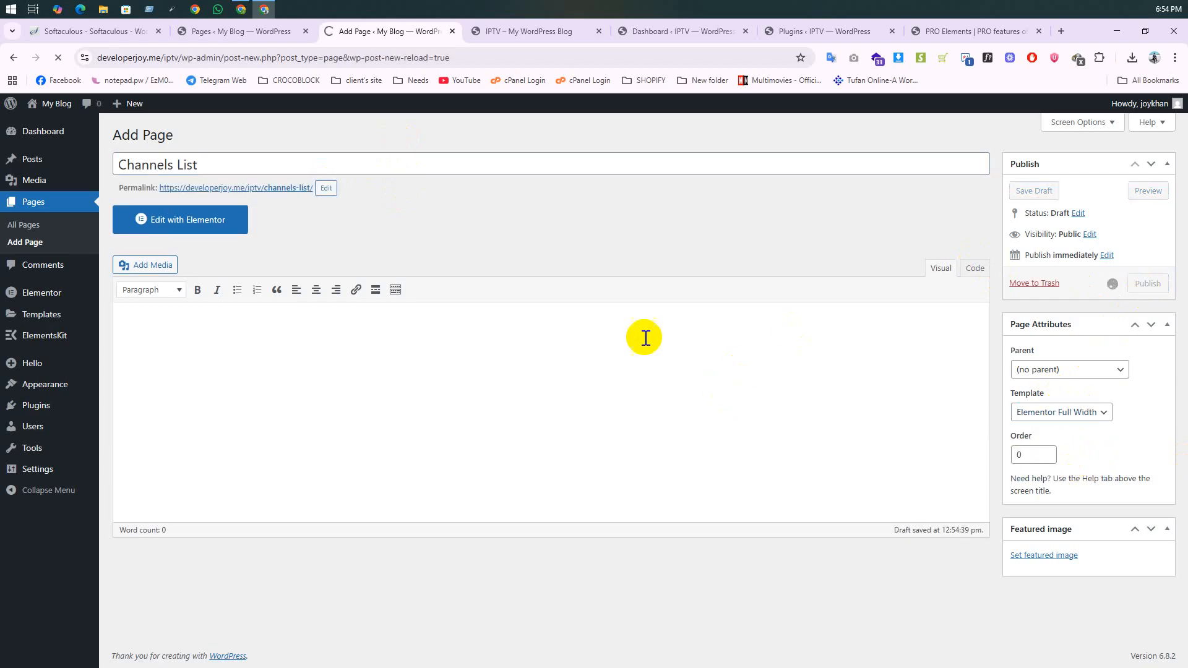
click(200, 135)
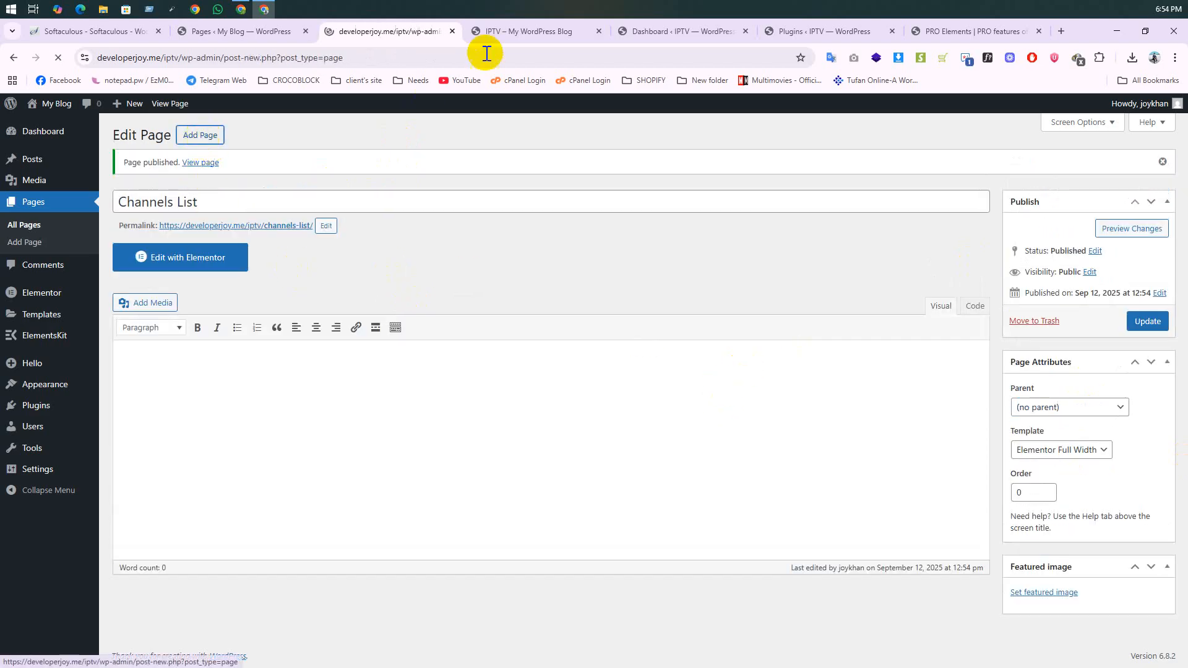
click(540, 31)
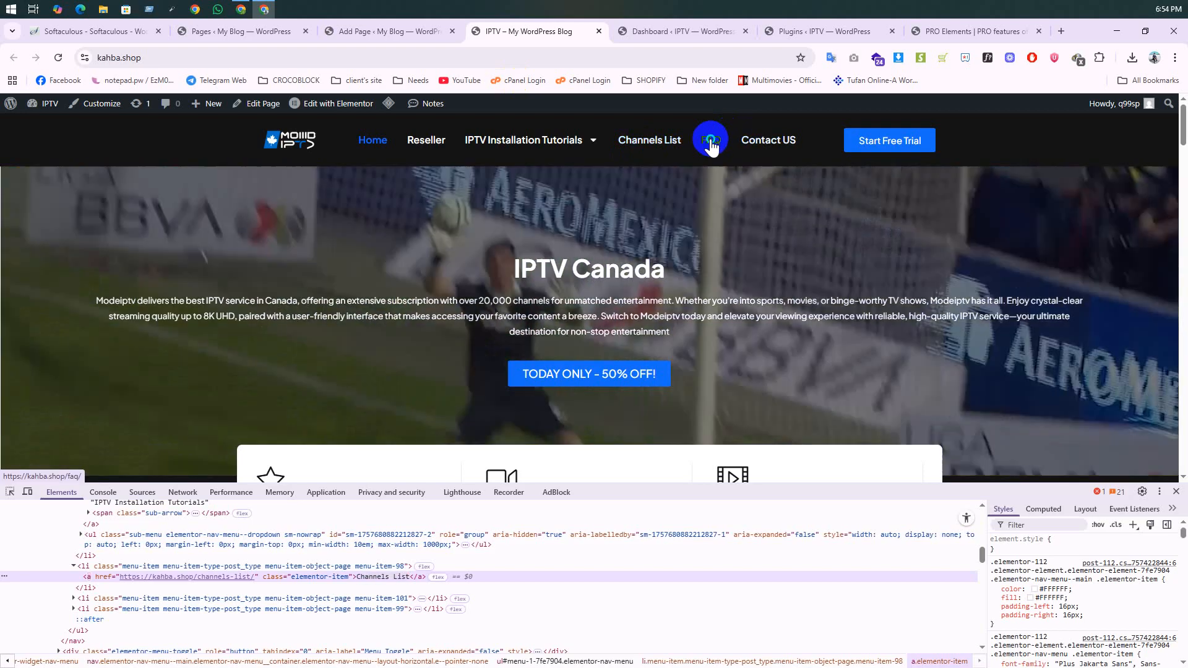
Copy the FAQ menu text from the reference site and publish an FAQ page on Elementor Full Width
right_click(711, 146)
click(745, 323)
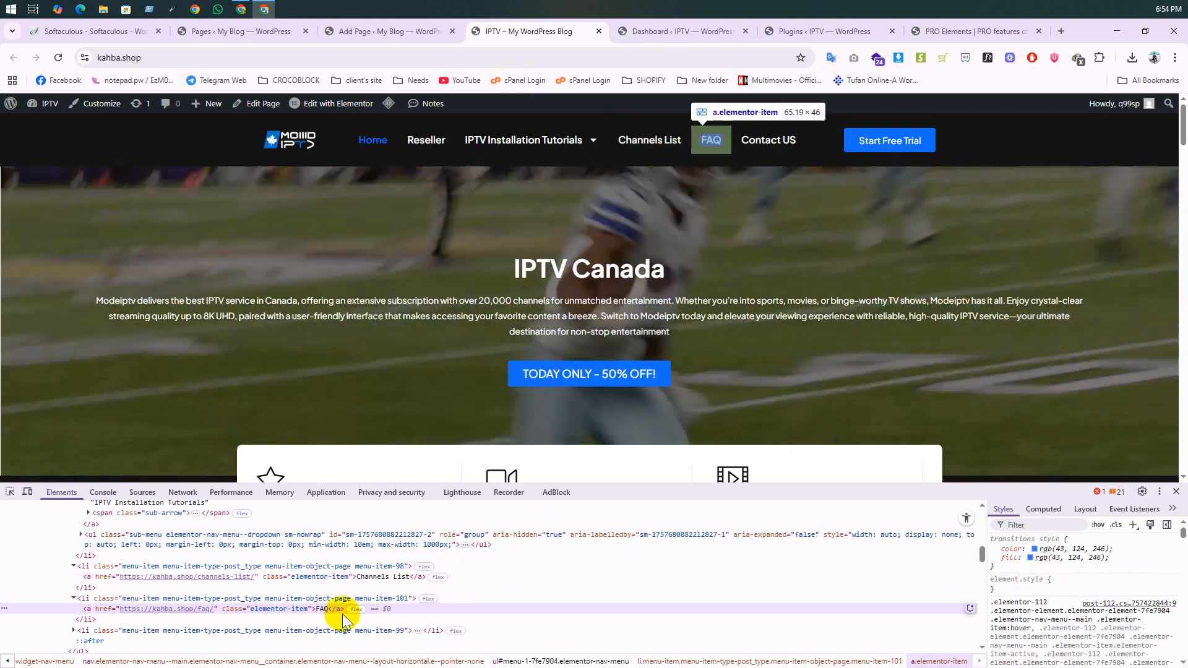
click(327, 609)
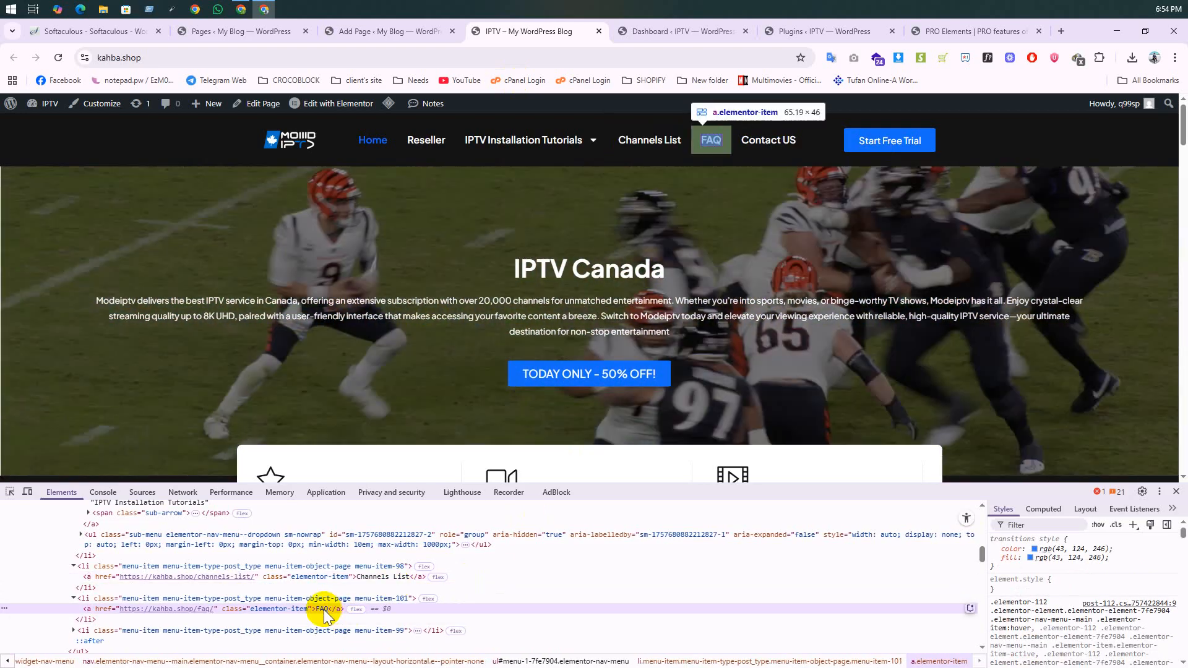
double_click(324, 609)
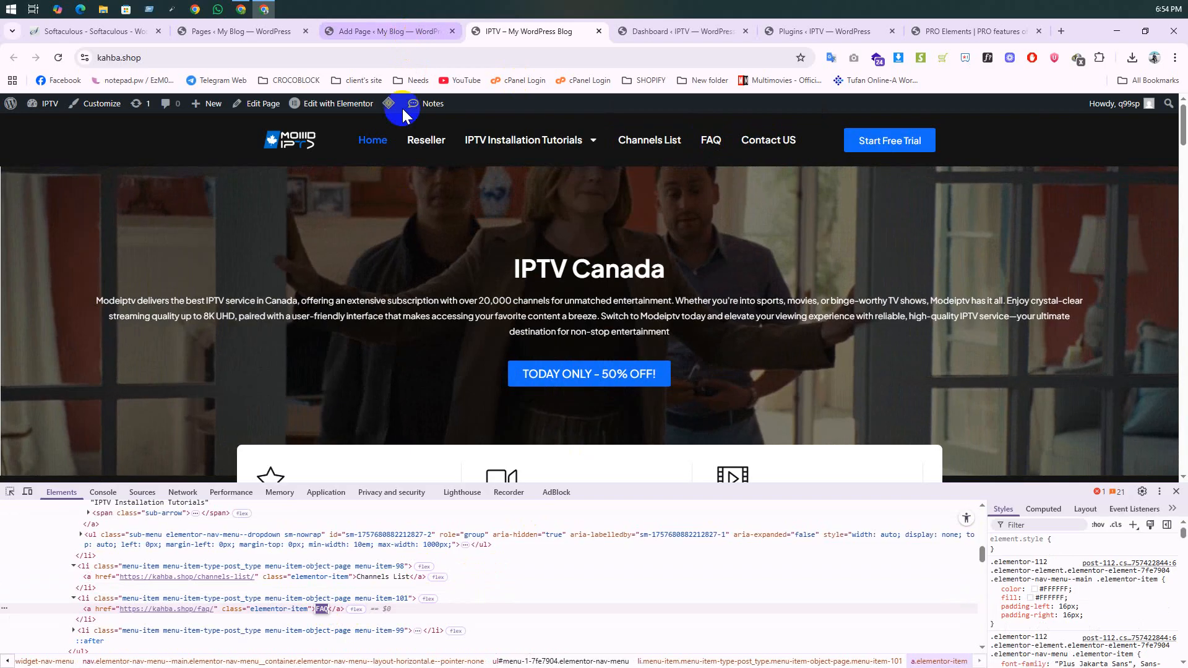
click(403, 32)
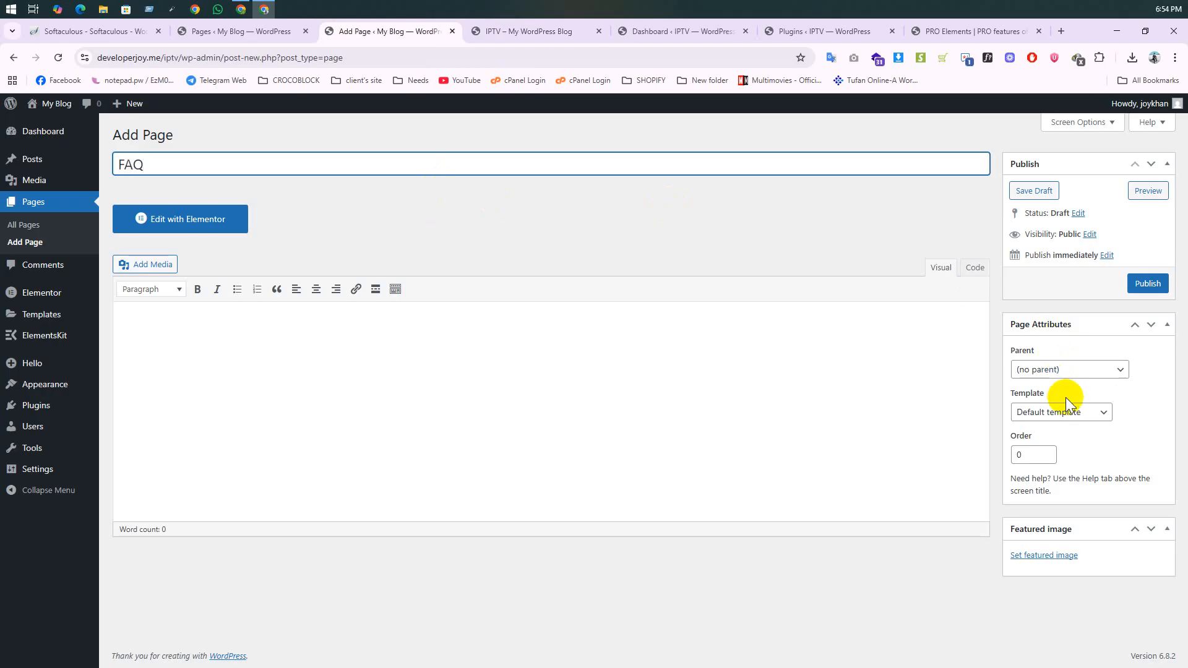
click(1059, 412)
click(1053, 465)
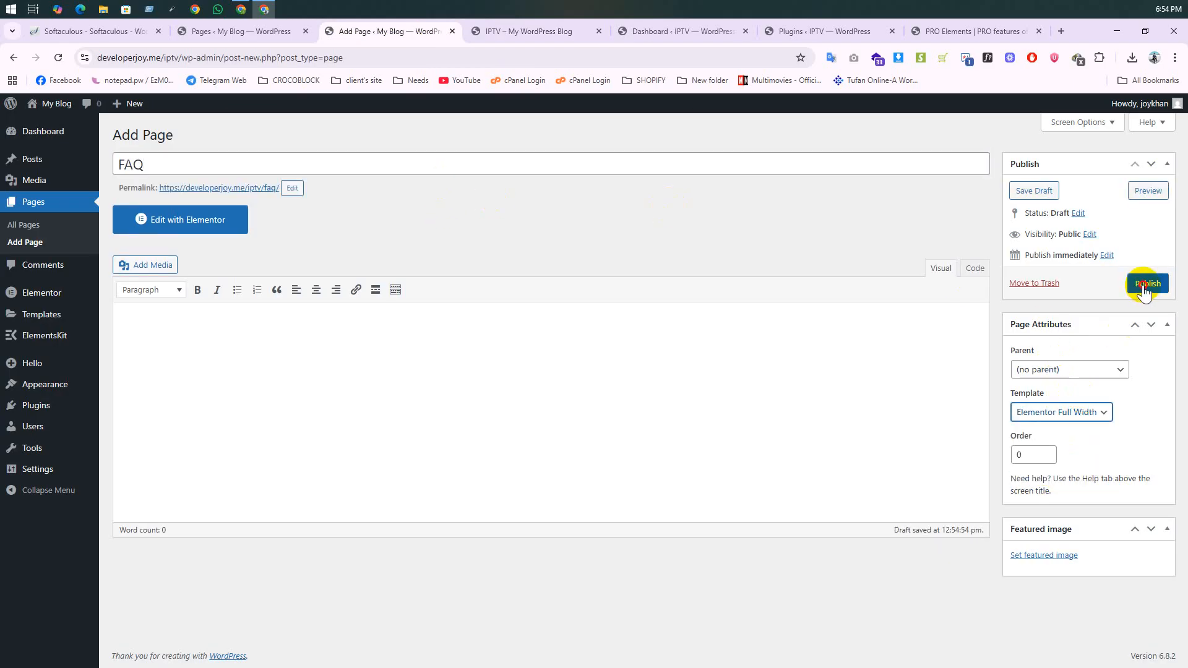
click(1143, 287)
Copy the Contact US menu text and publish a Contact US page on Elementor Full Width
click(533, 32)
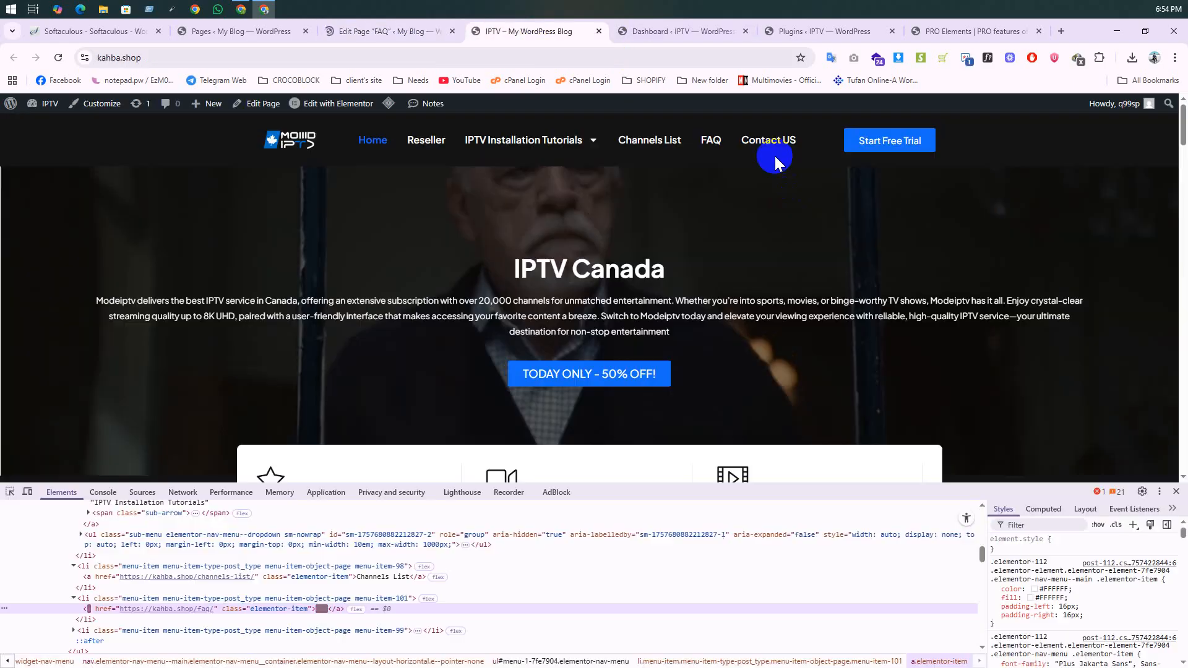
right_click(765, 142)
click(807, 324)
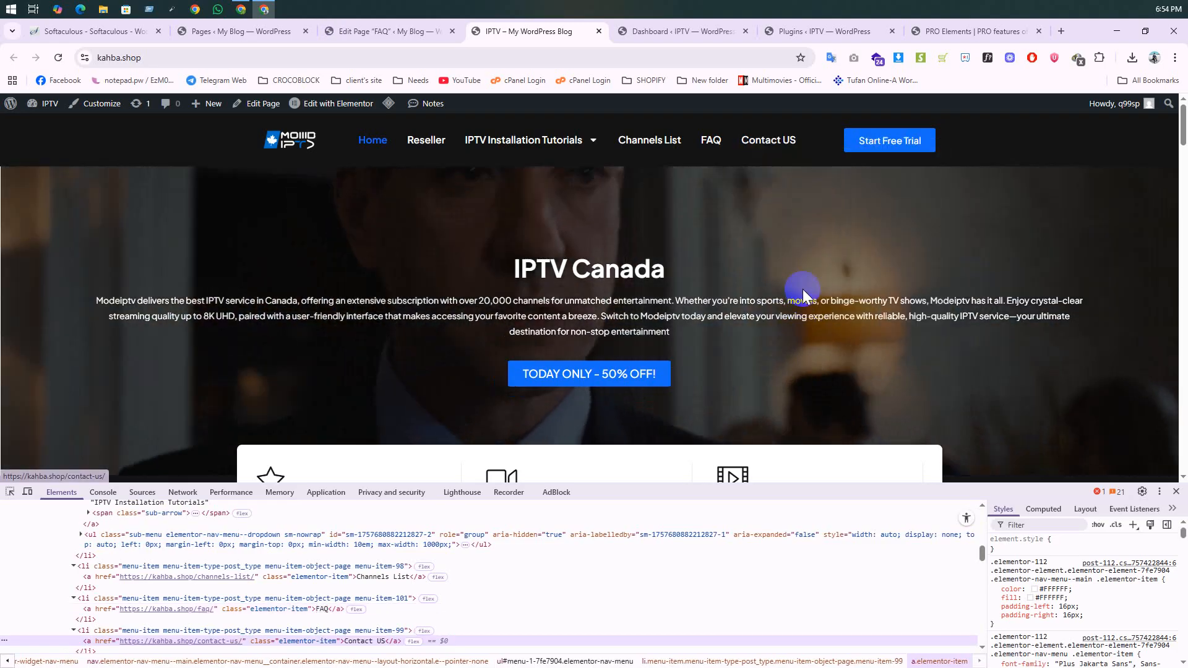
double_click(364, 641)
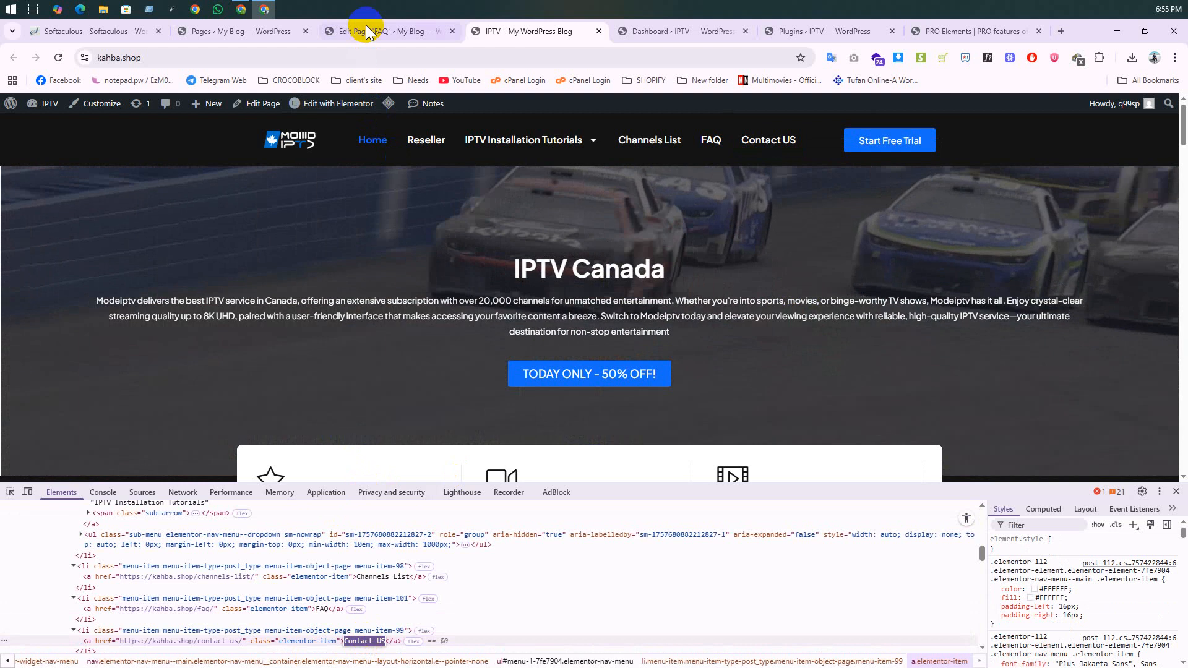
click(365, 31)
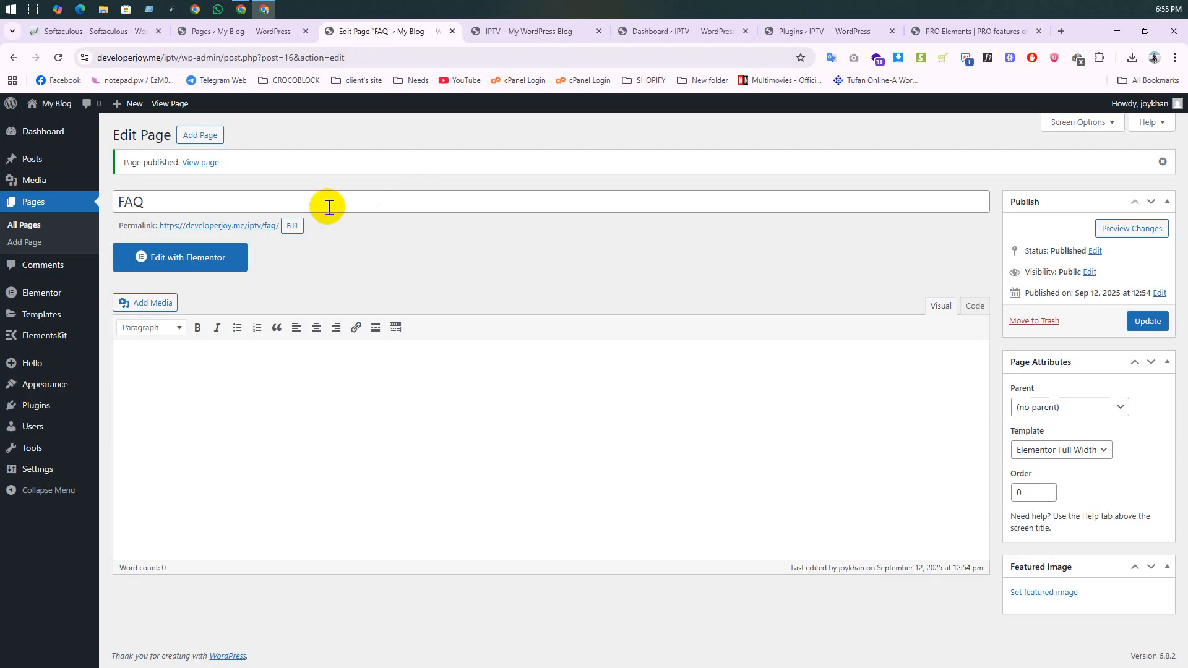
click(207, 135)
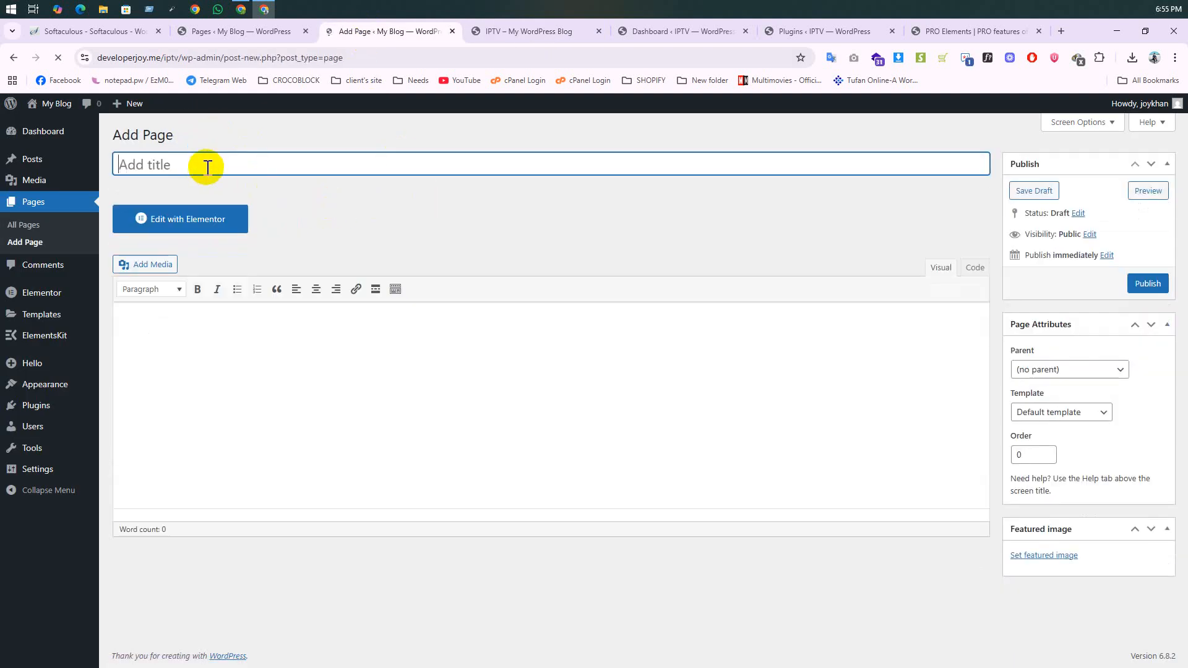
click(1090, 416)
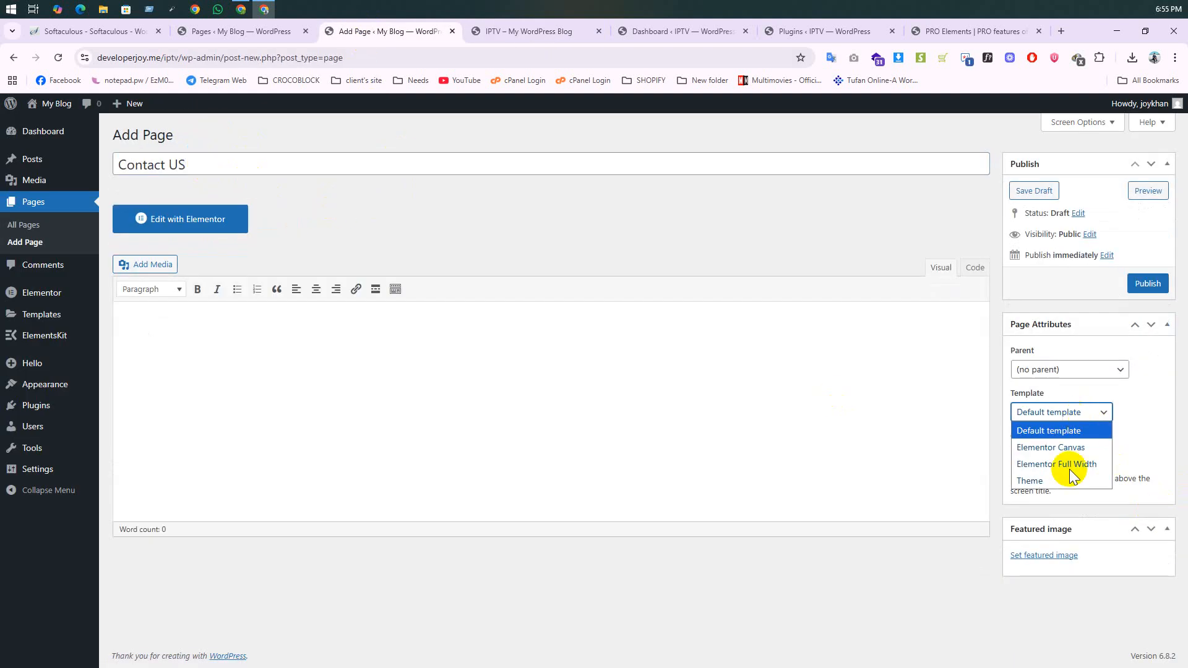
click(1068, 463)
click(1146, 284)
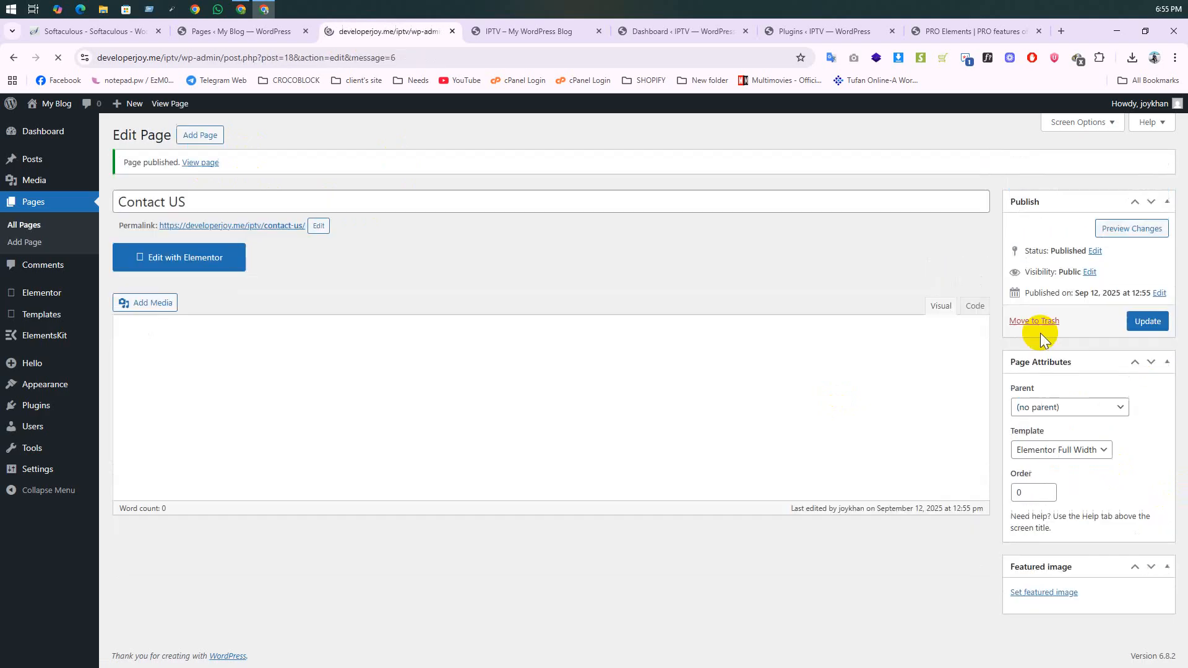
click(512, 36)
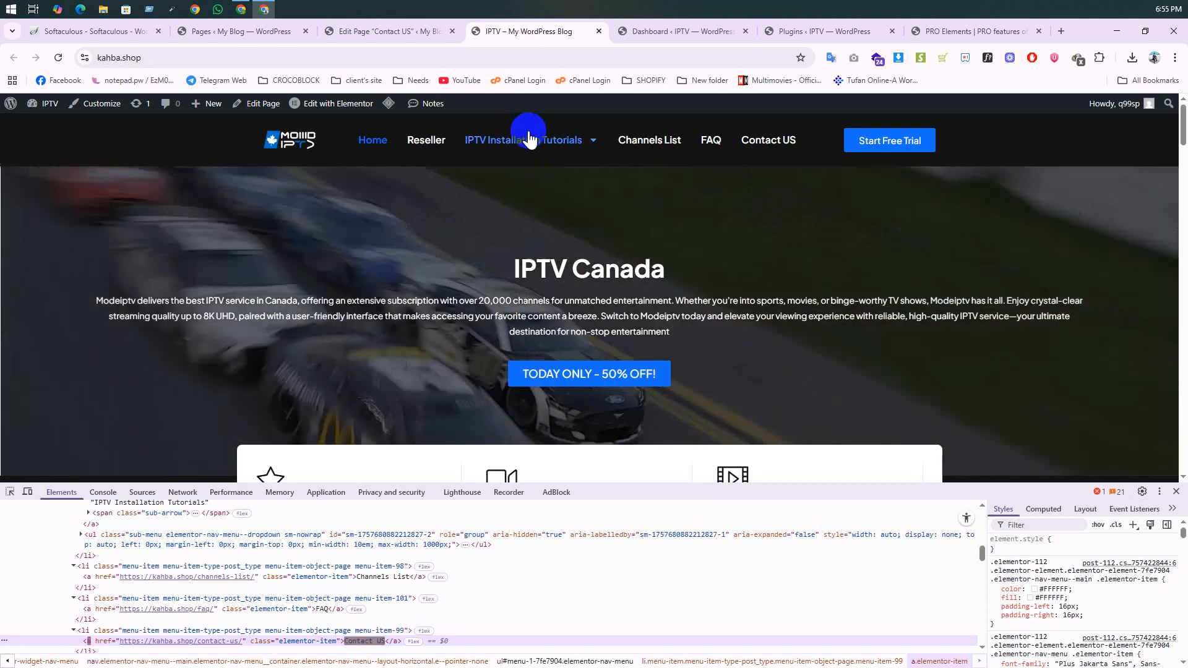
Inspect the FireStick entry under IPTV Installation Tutorials, then start a new blank page
mouse_move(525, 137)
scroll(520, 297, down, 3)
scroll(525, 312, up, 3)
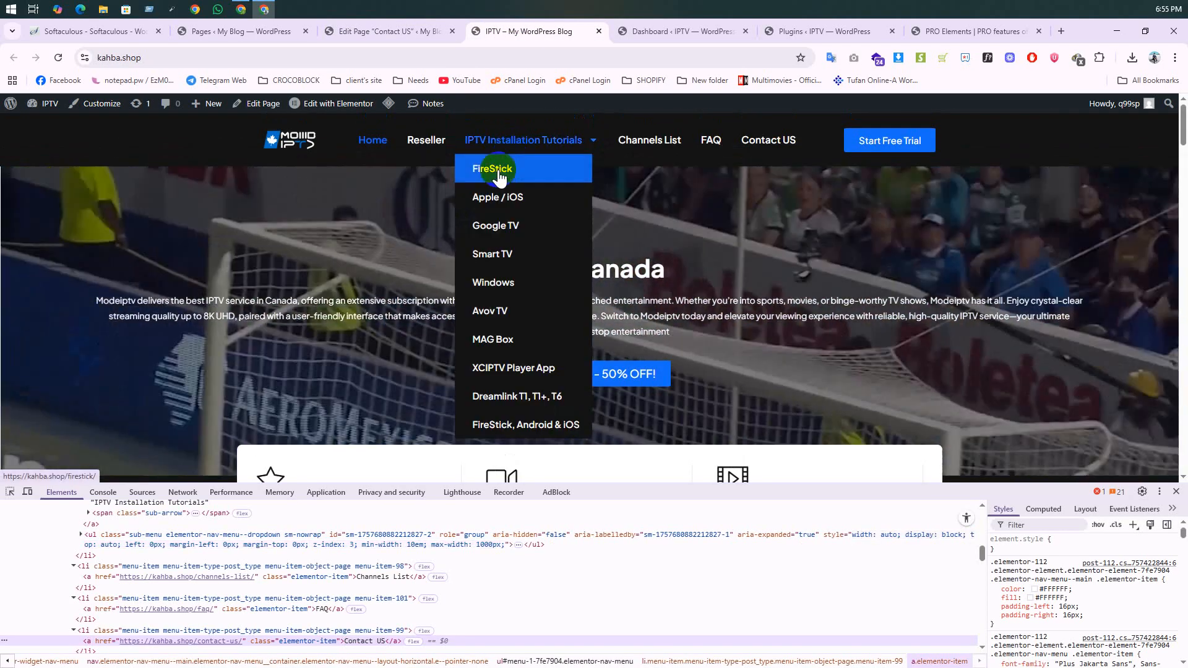
right_click(500, 178)
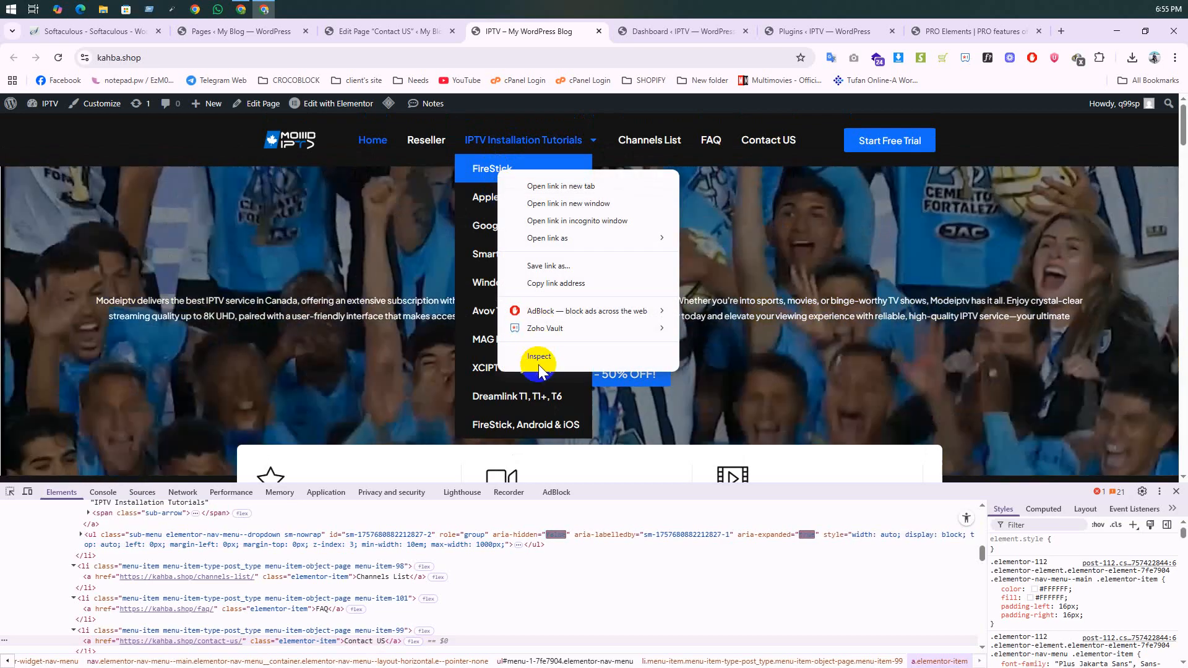
click(539, 357)
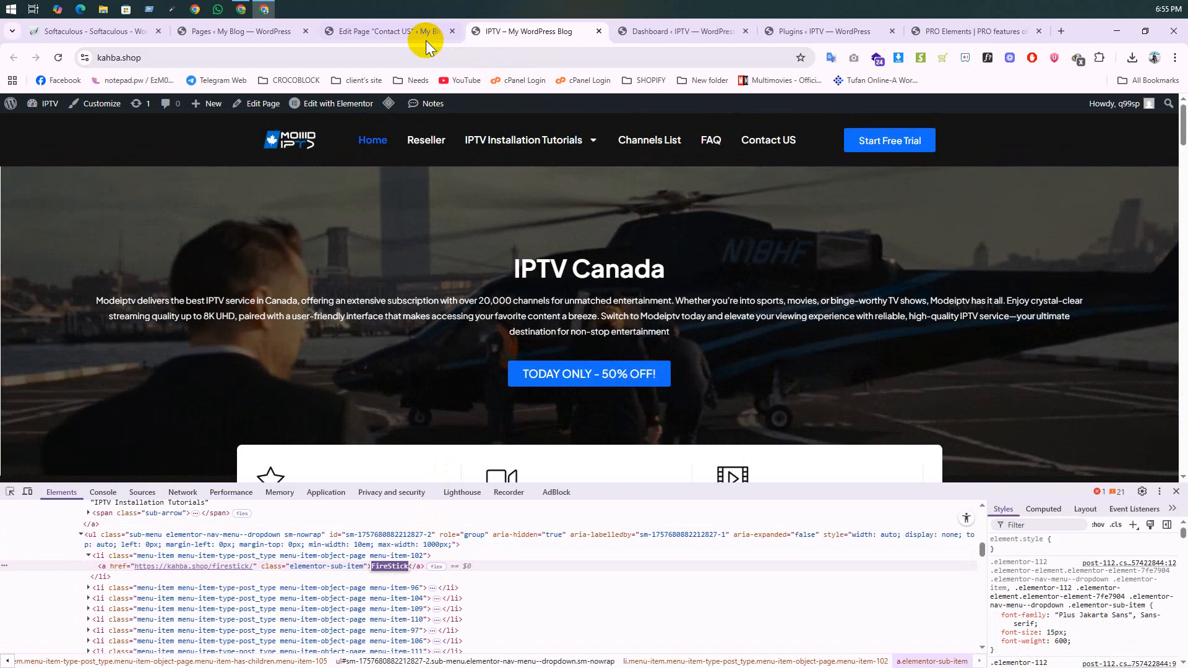
click(416, 32)
click(203, 137)
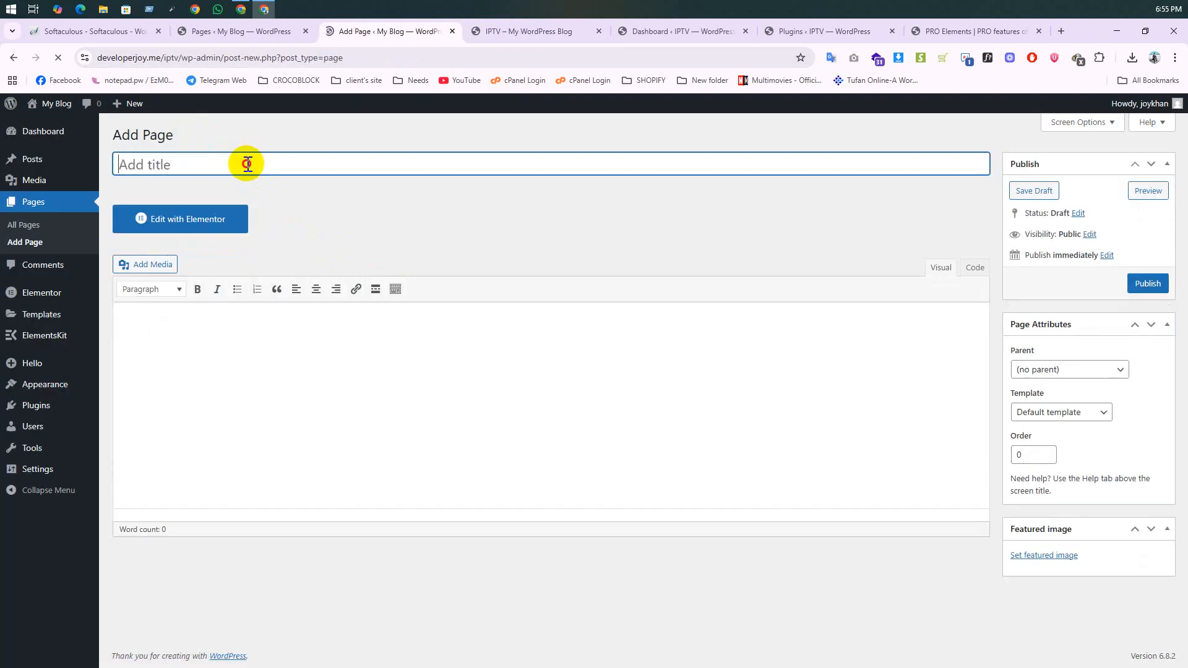
Publish a page titled FireStick with the Elementor Full Width template
text(FireStick)
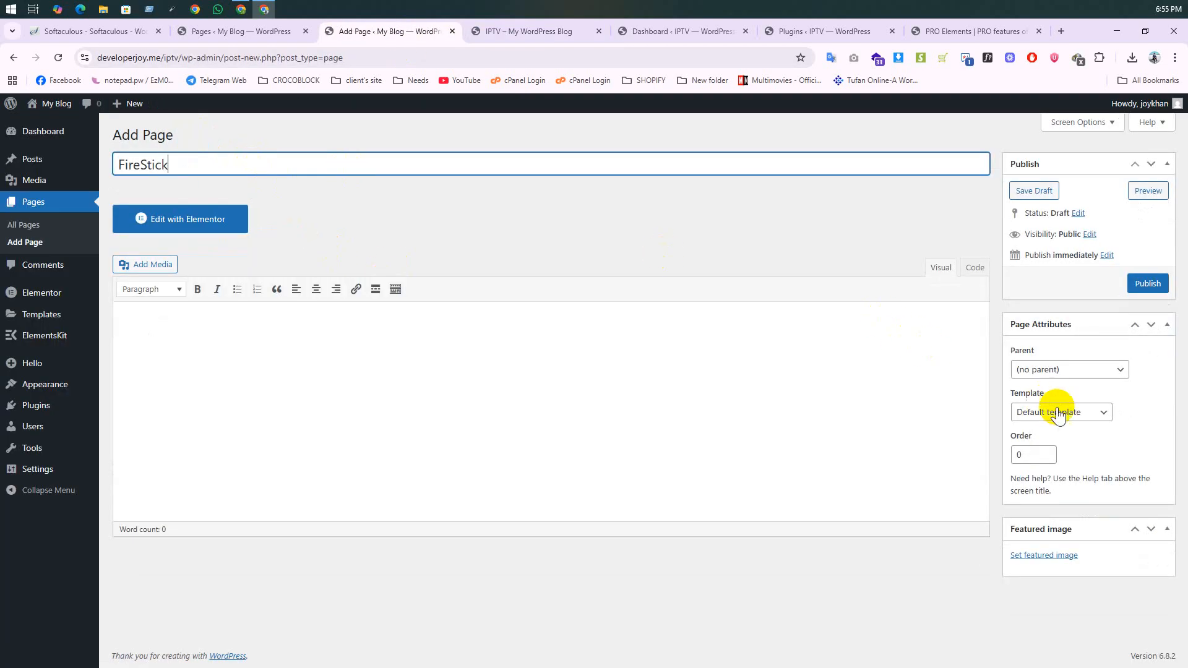
click(1058, 413)
click(1067, 462)
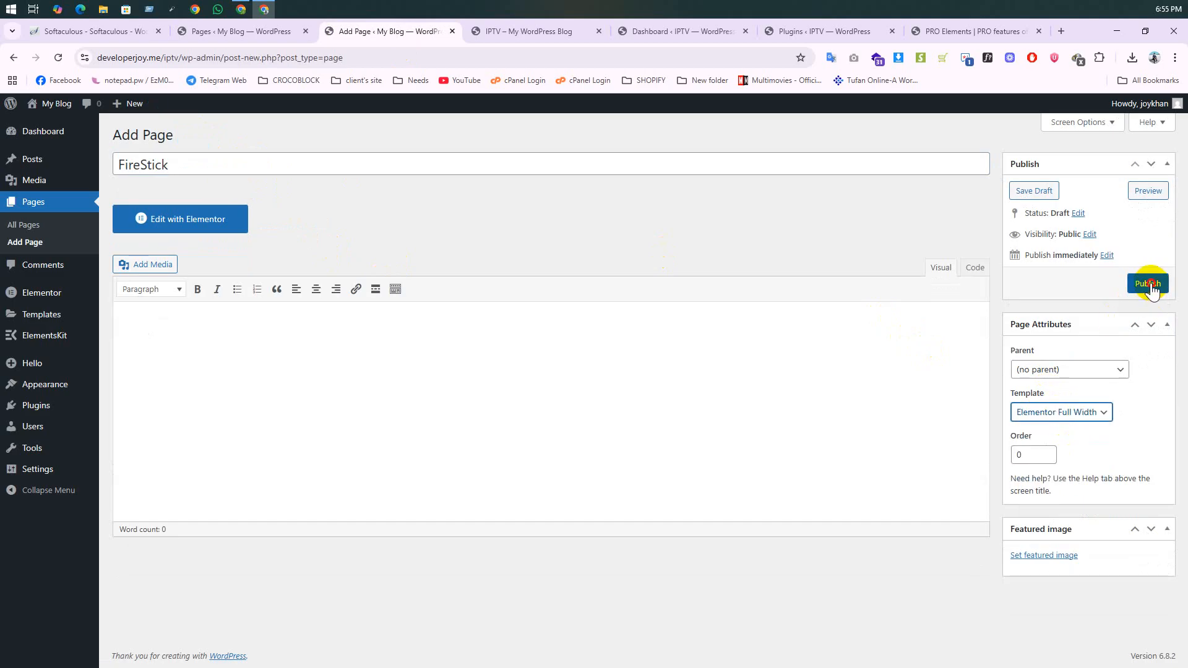
click(1148, 286)
Inspect the next IPTV Installation Tutorials submenu link and copy its text
click(535, 32)
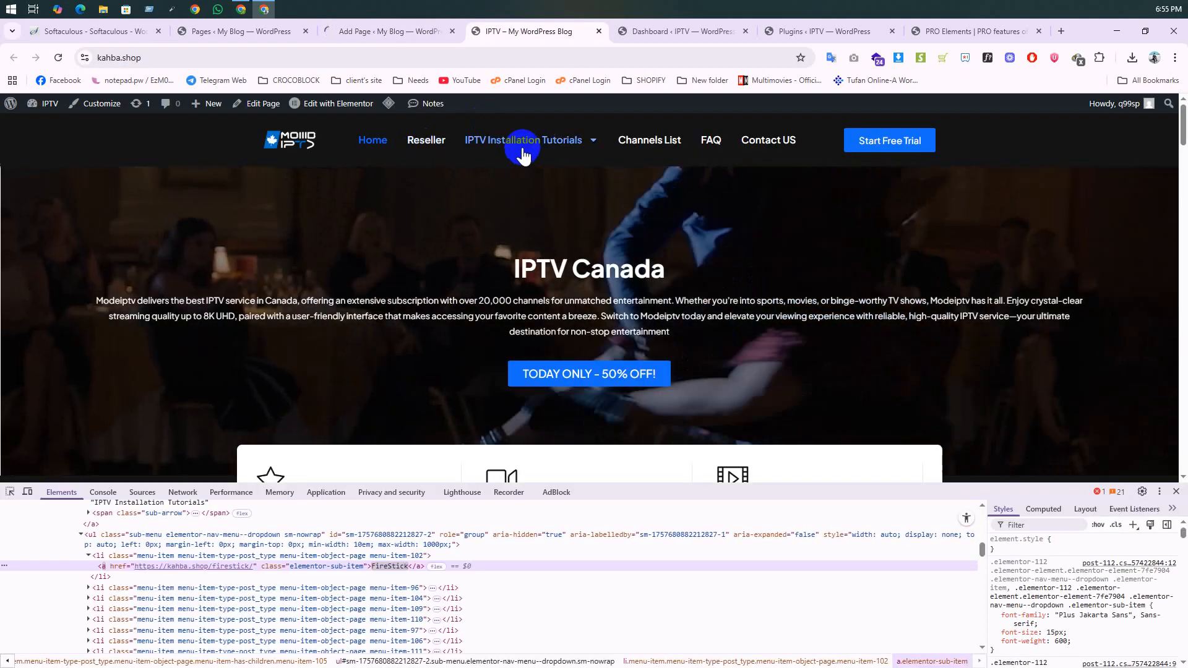
mouse_move(522, 146)
right_click(500, 196)
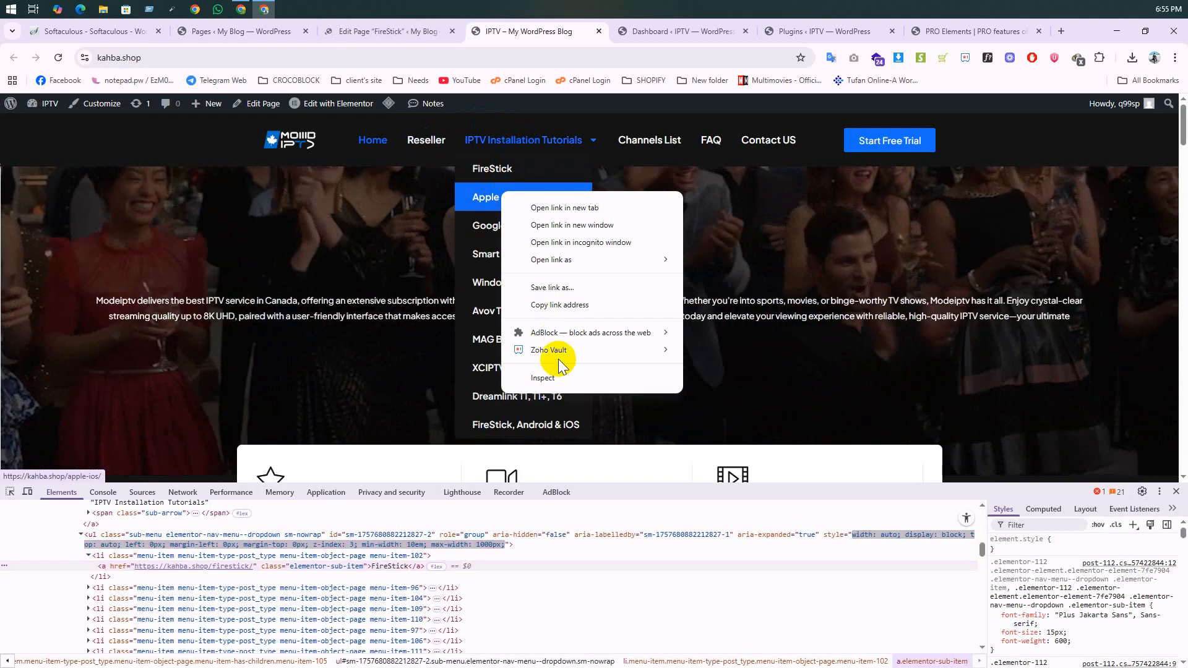
click(557, 377)
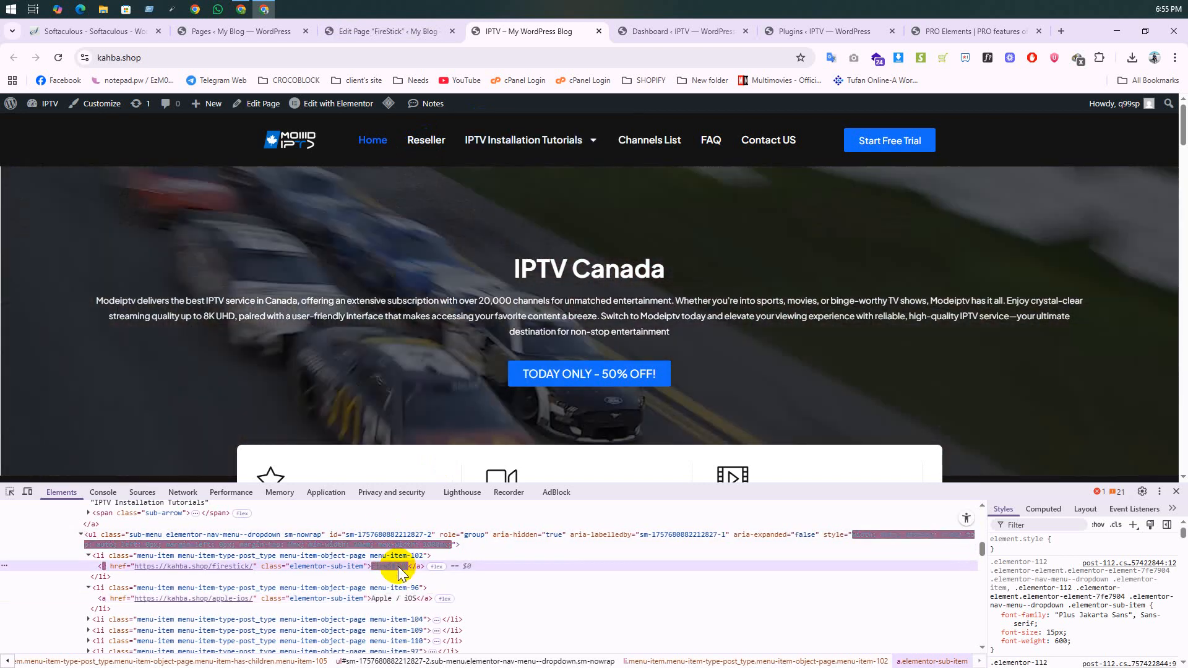
double_click(398, 566)
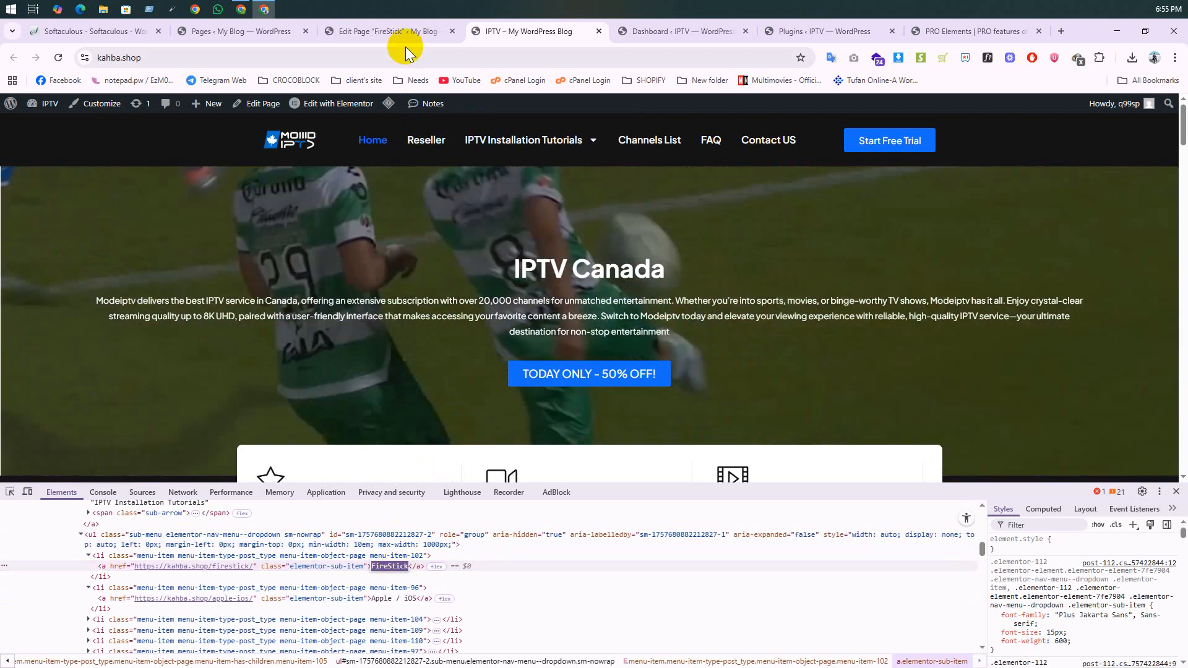
Start another new page set to the Elementor Full Width template
click(403, 34)
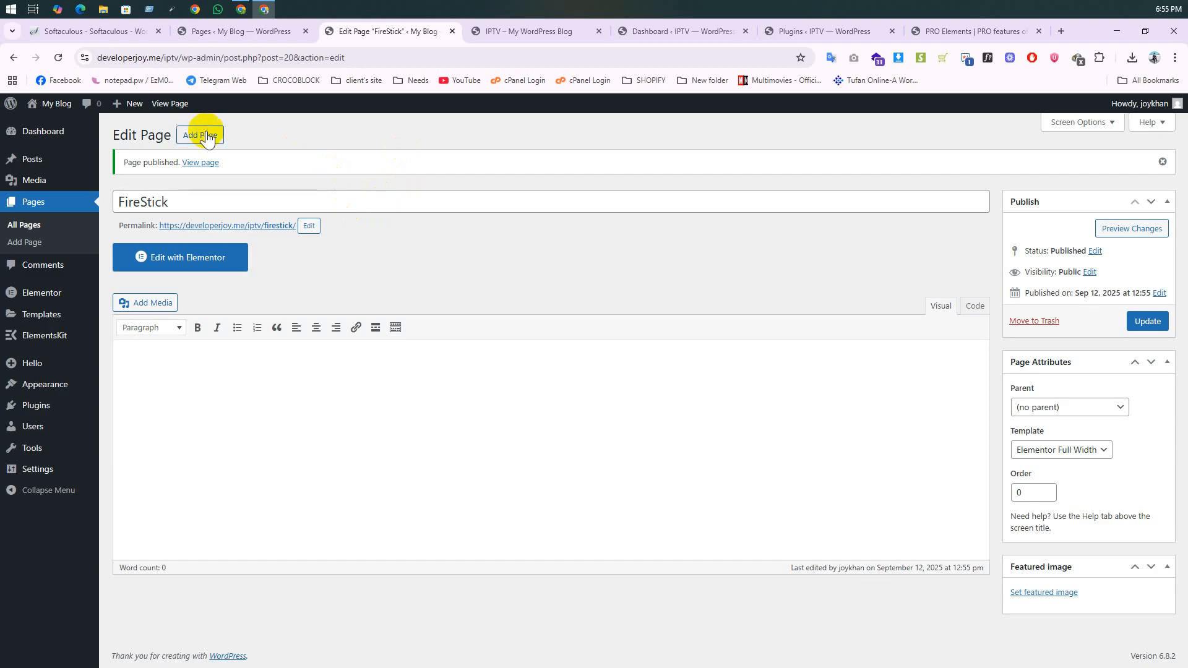
click(209, 139)
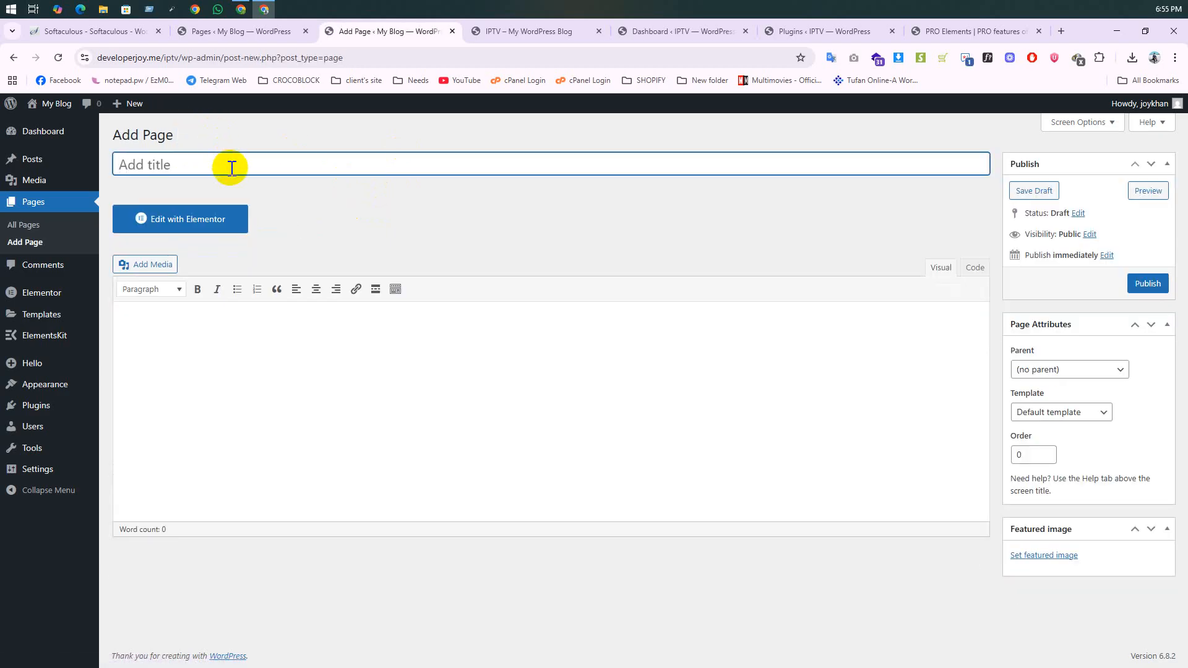
click(1080, 411)
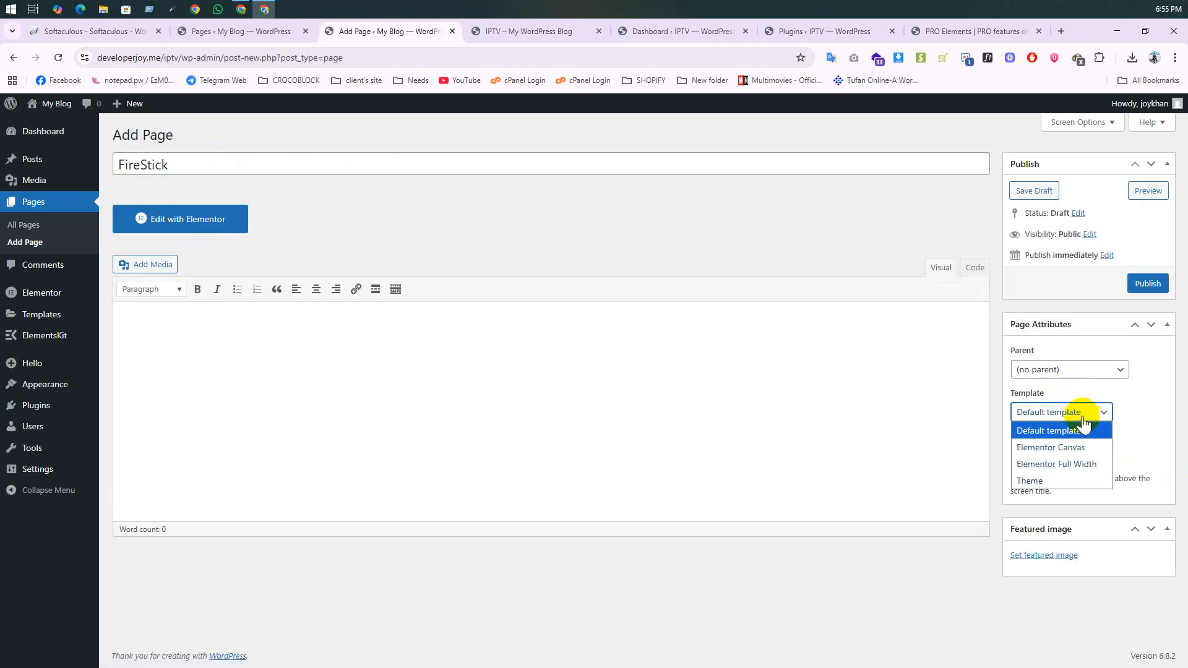
click(1081, 461)
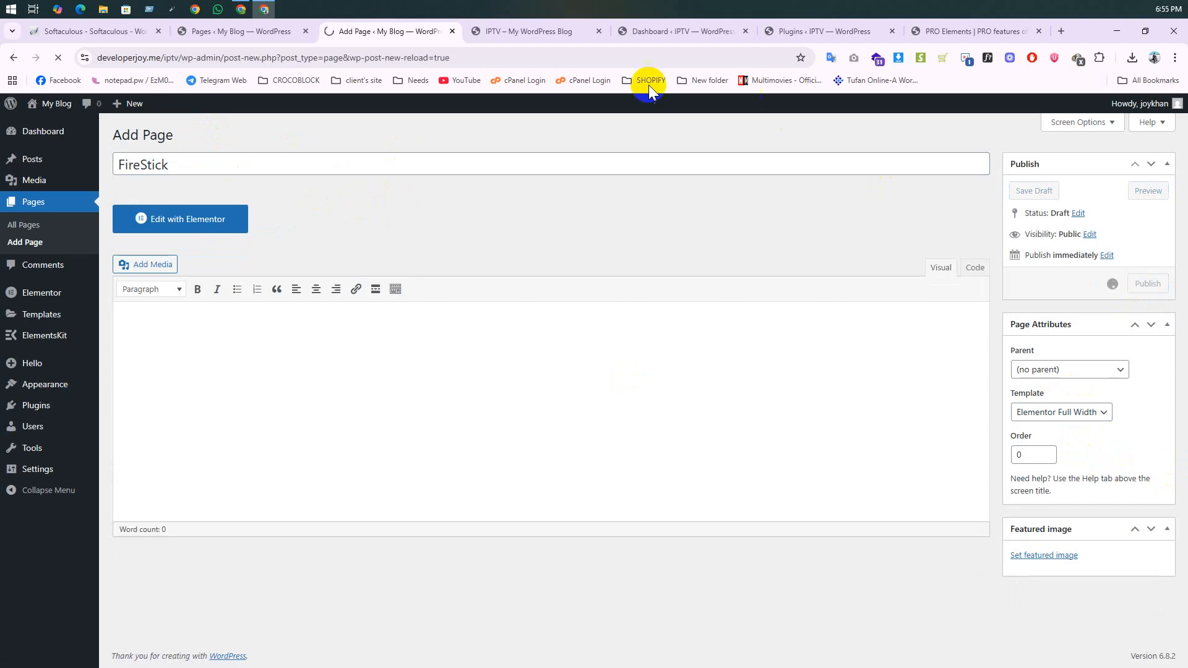
click(554, 34)
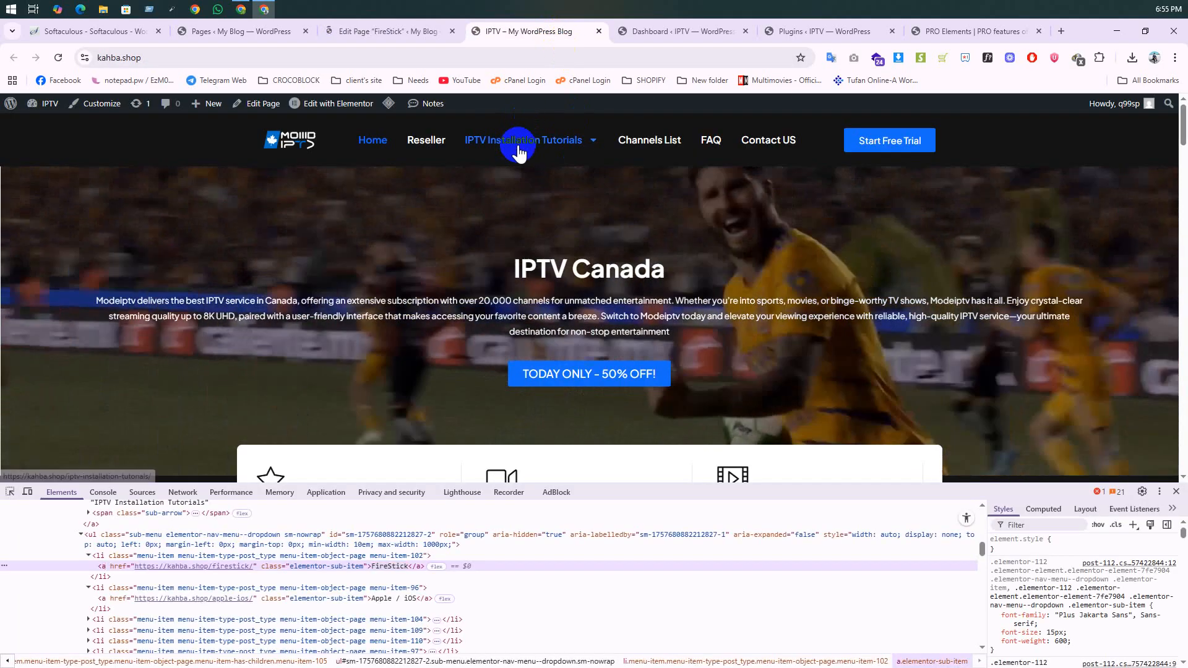
Open the reference site's Google TV tutorial page and copy the Google TV link text
mouse_move(517, 141)
click(502, 225)
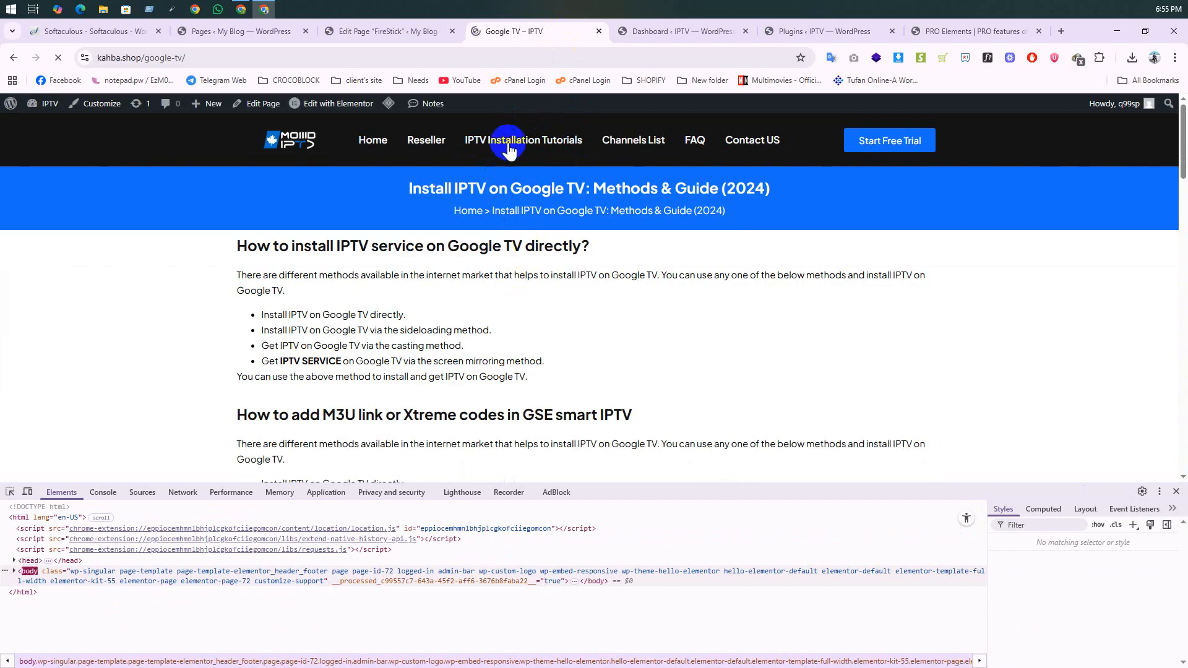
mouse_move(506, 144)
right_click(492, 223)
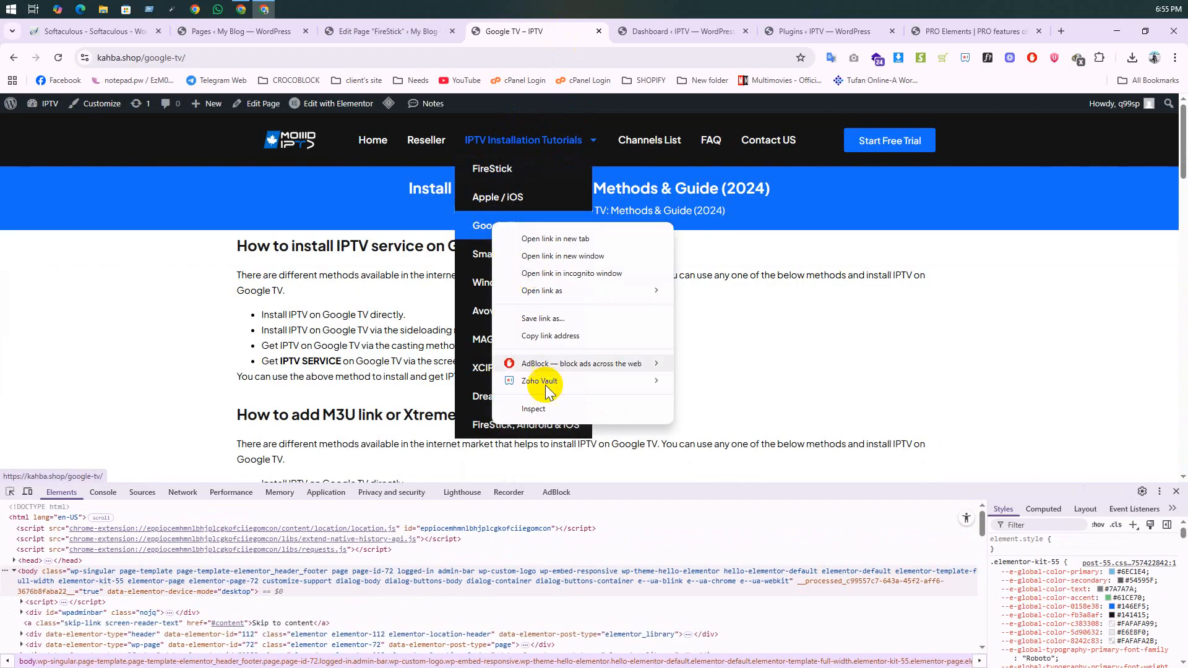
click(533, 408)
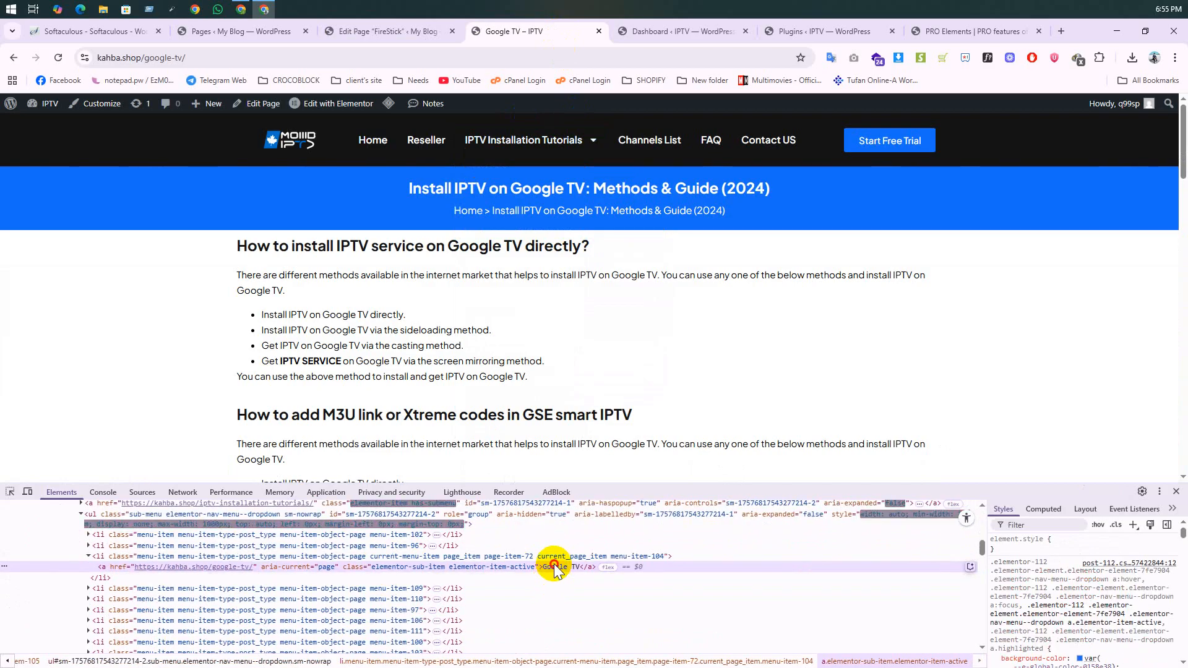
double_click(554, 567)
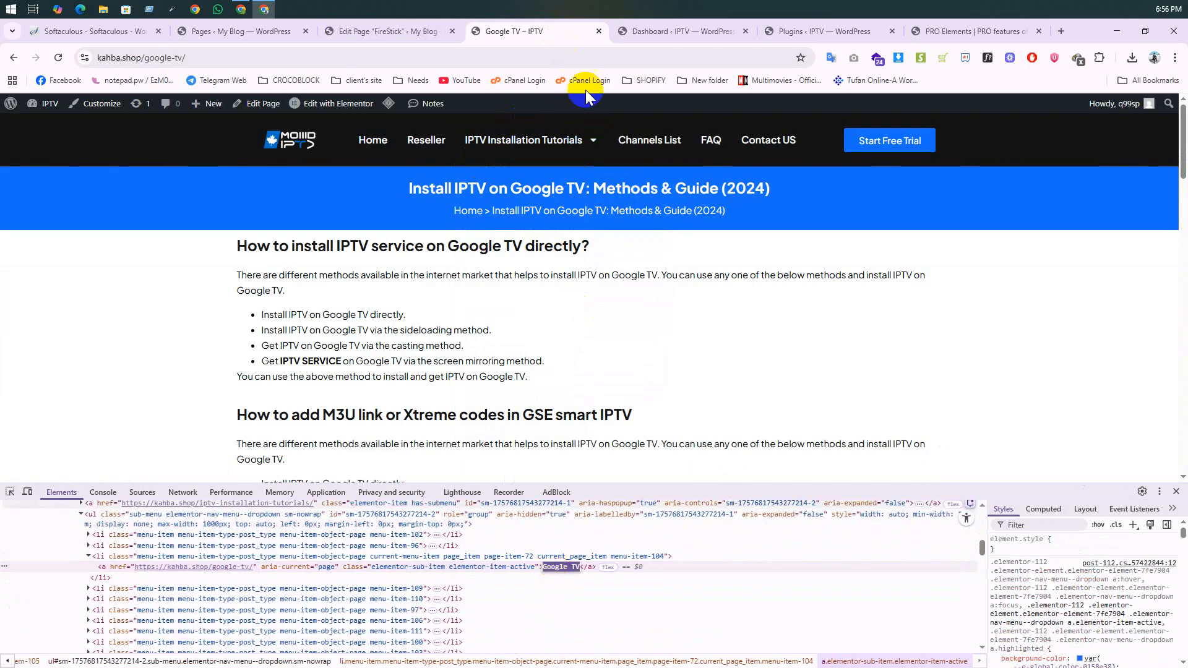
click(399, 31)
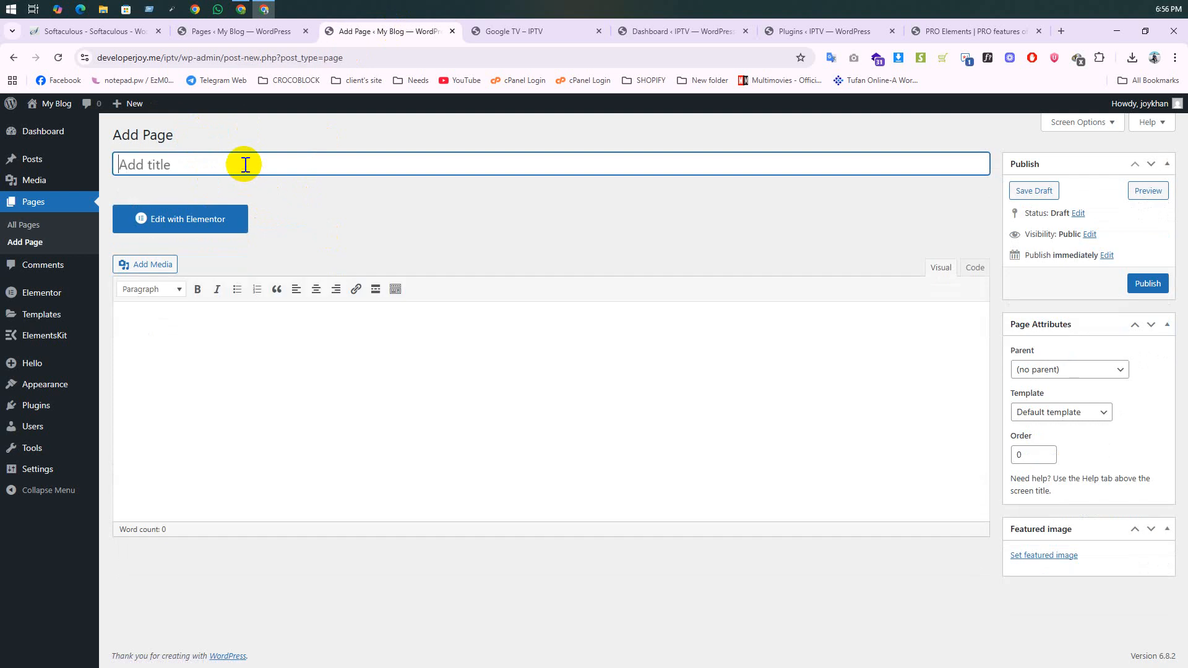
Publish the Google TV page with the Elementor Full Width template
click(1062, 412)
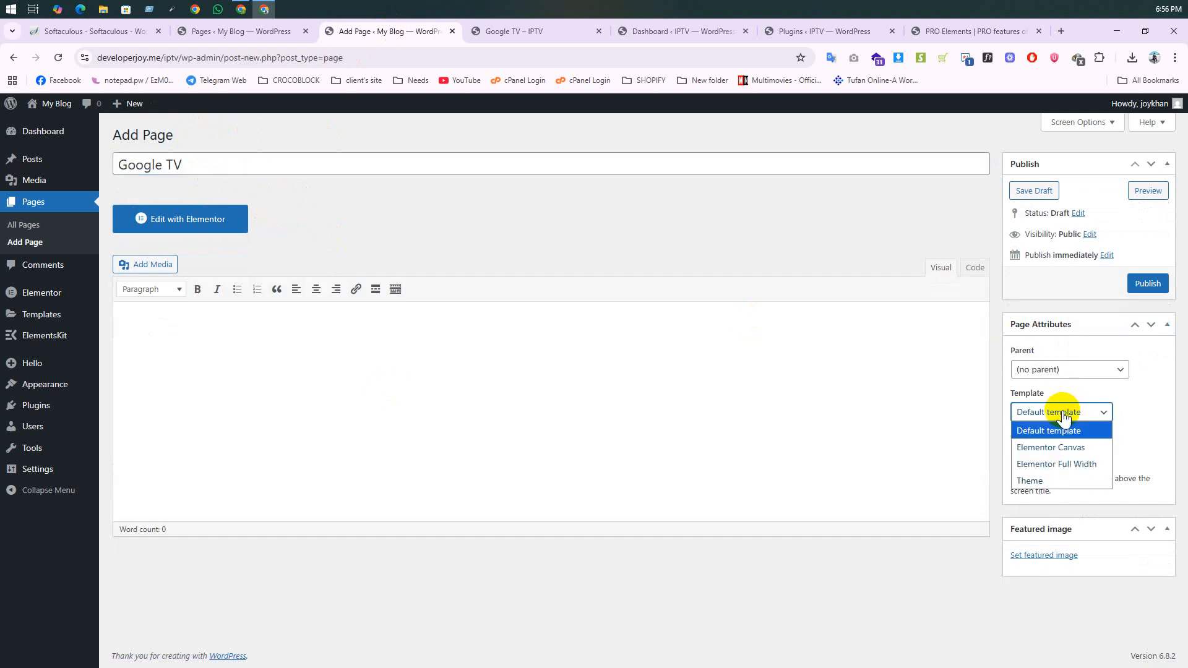
click(1059, 464)
click(1147, 285)
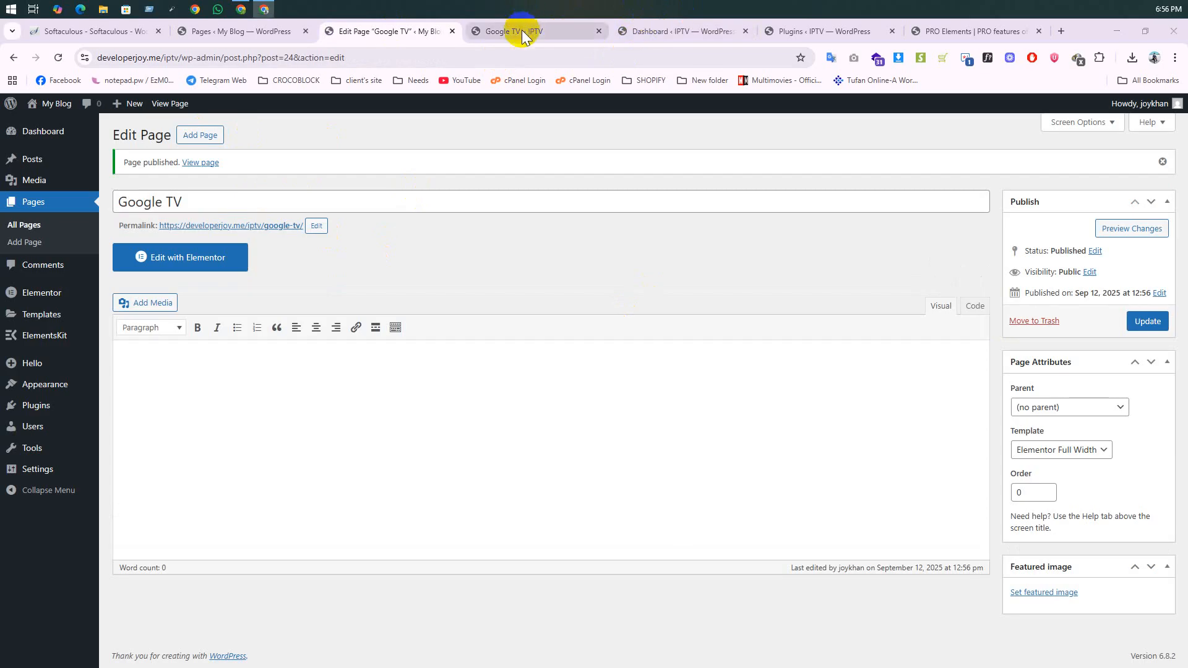
Compare with the reference site's menu, close DevTools, and head to Appearance > Menus
click(522, 32)
mouse_move(470, 136)
scroll(518, 408, down, 1)
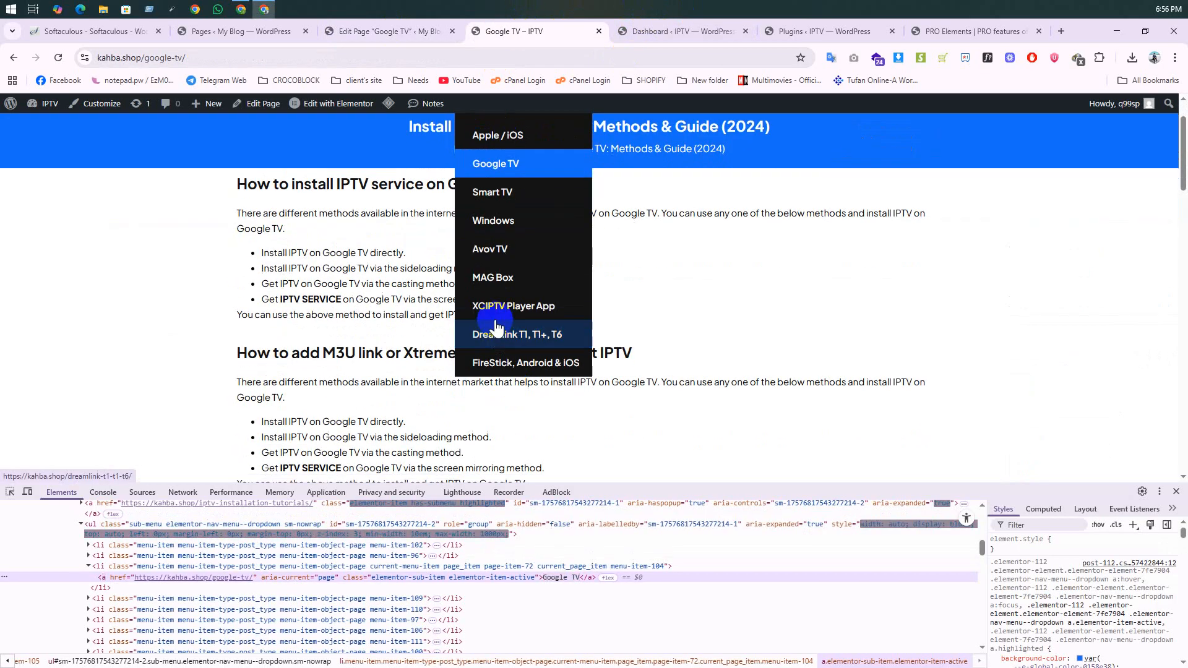
scroll(545, 272, up, 1)
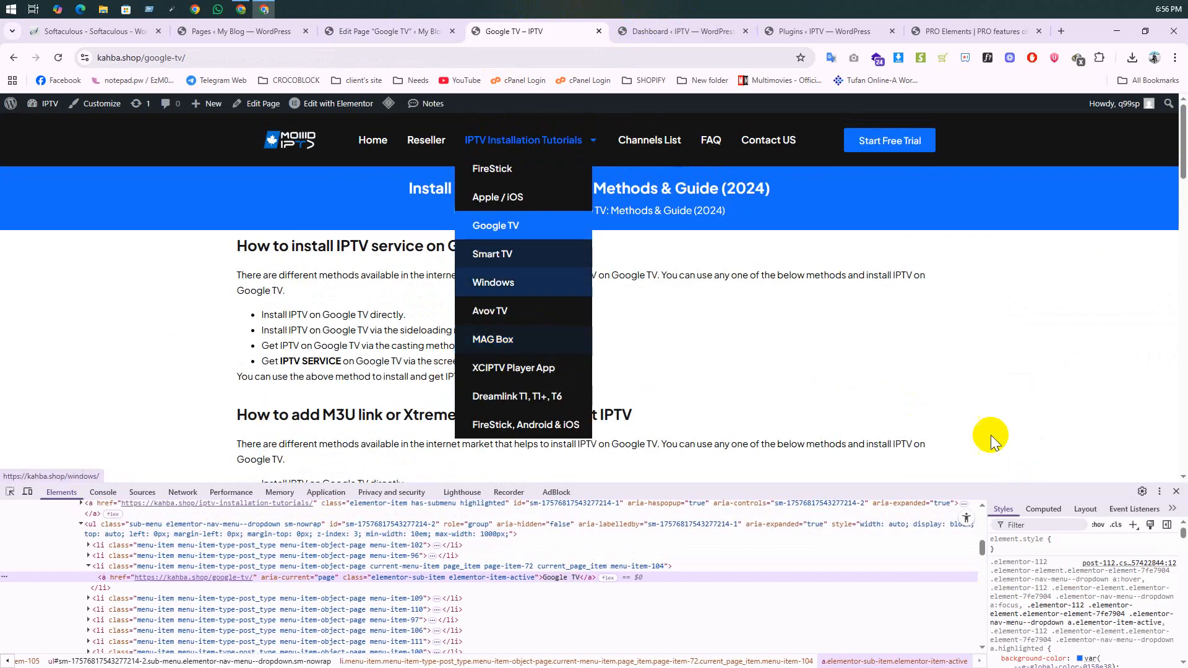
key(F12)
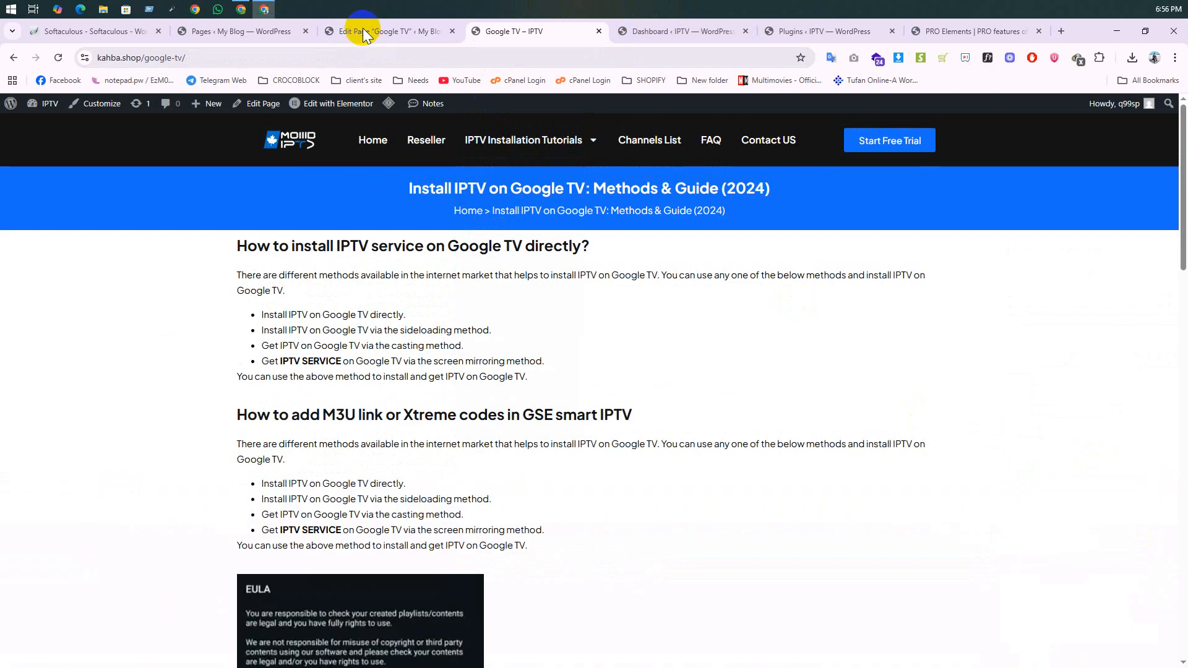
click(359, 31)
mouse_move(49, 391)
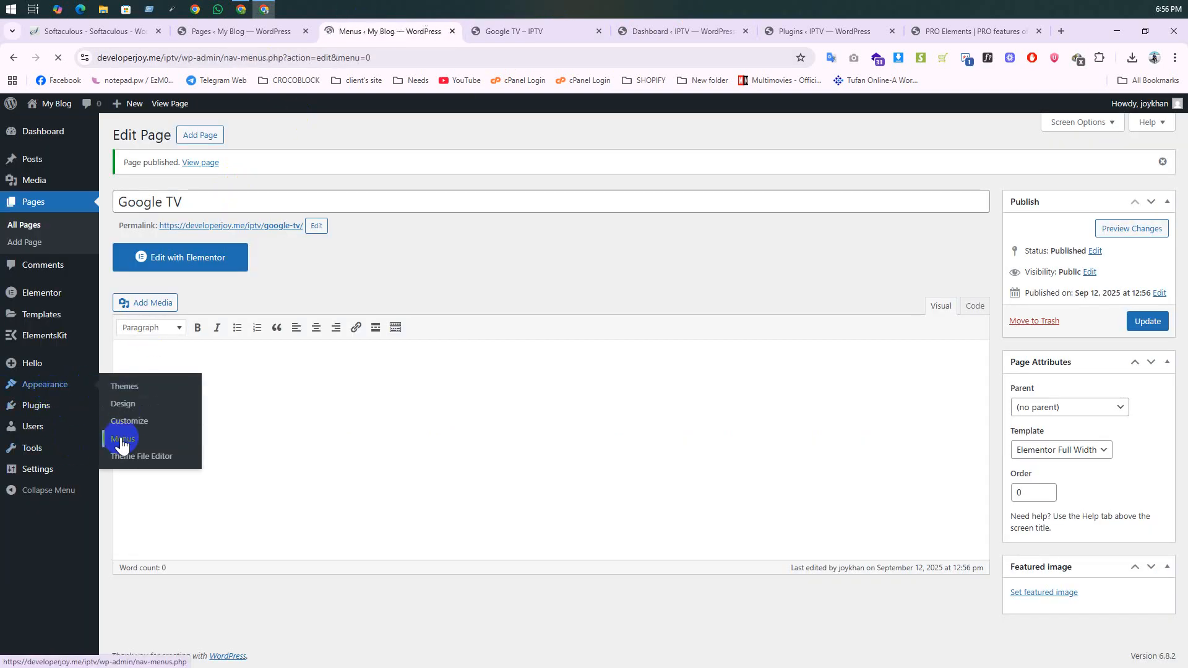
Enter 'main menu' as the menu name and create the menu
click(650, 30)
click(515, 34)
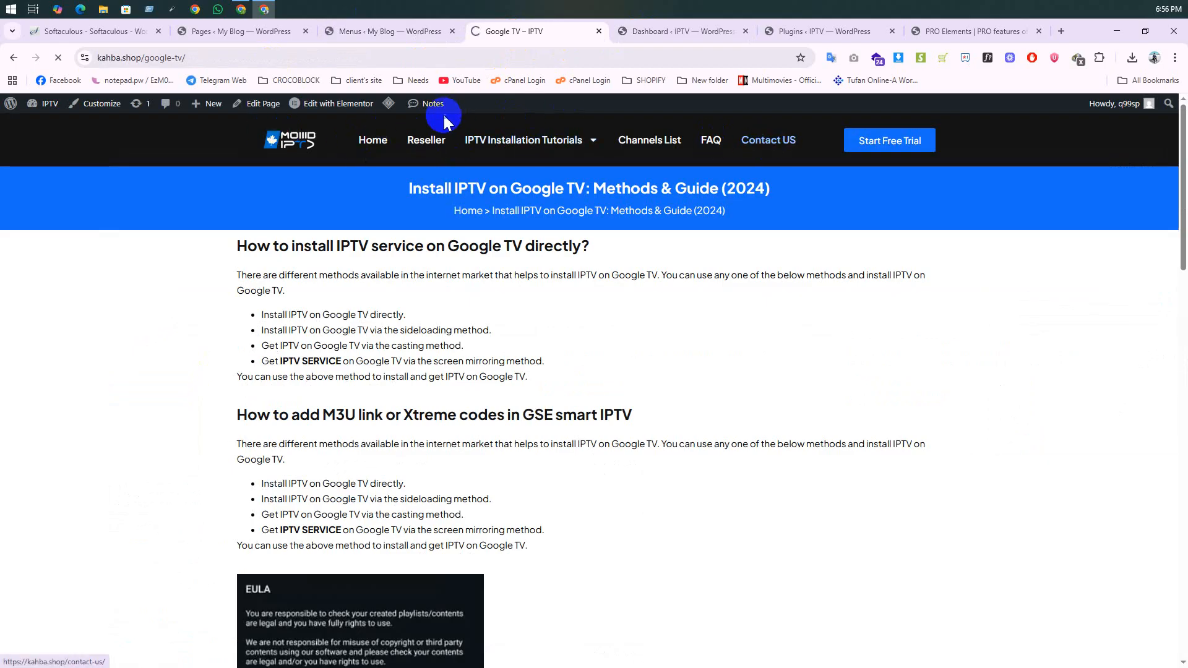
click(359, 32)
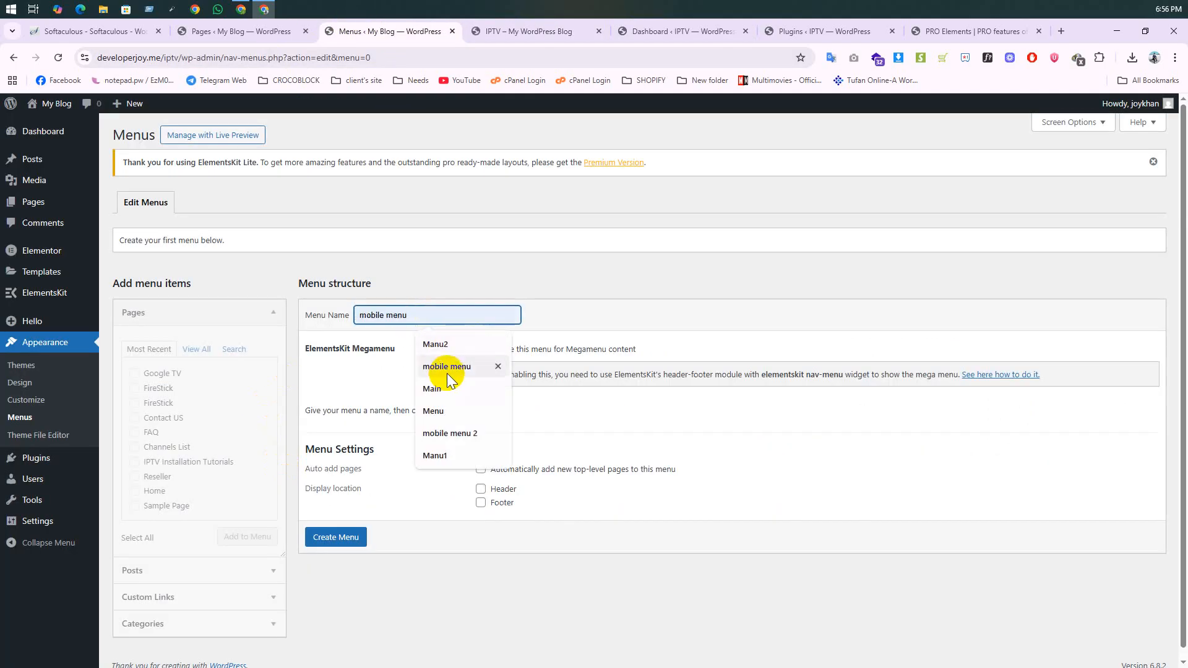
click(440, 390)
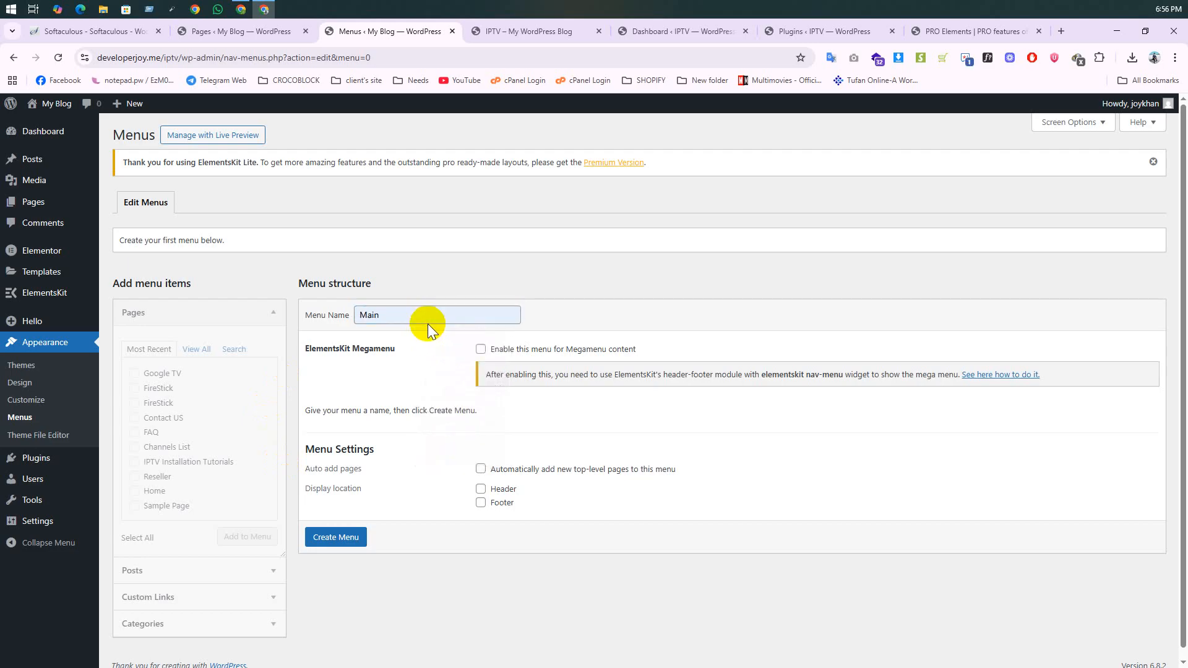
click(429, 317)
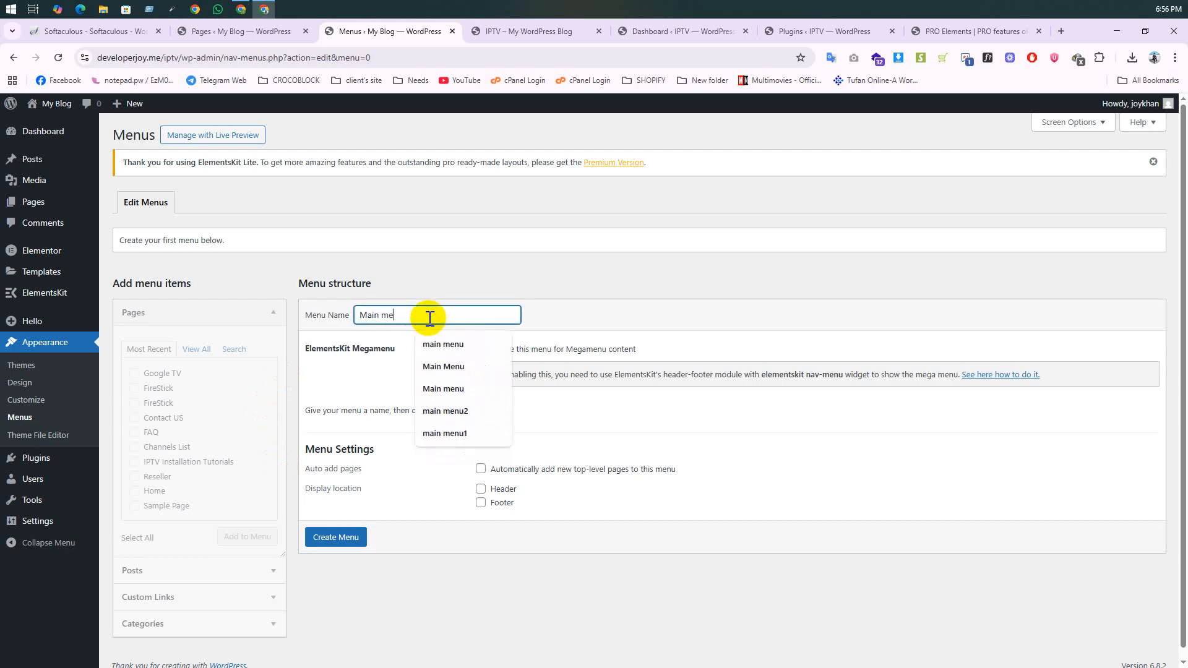
click(437, 343)
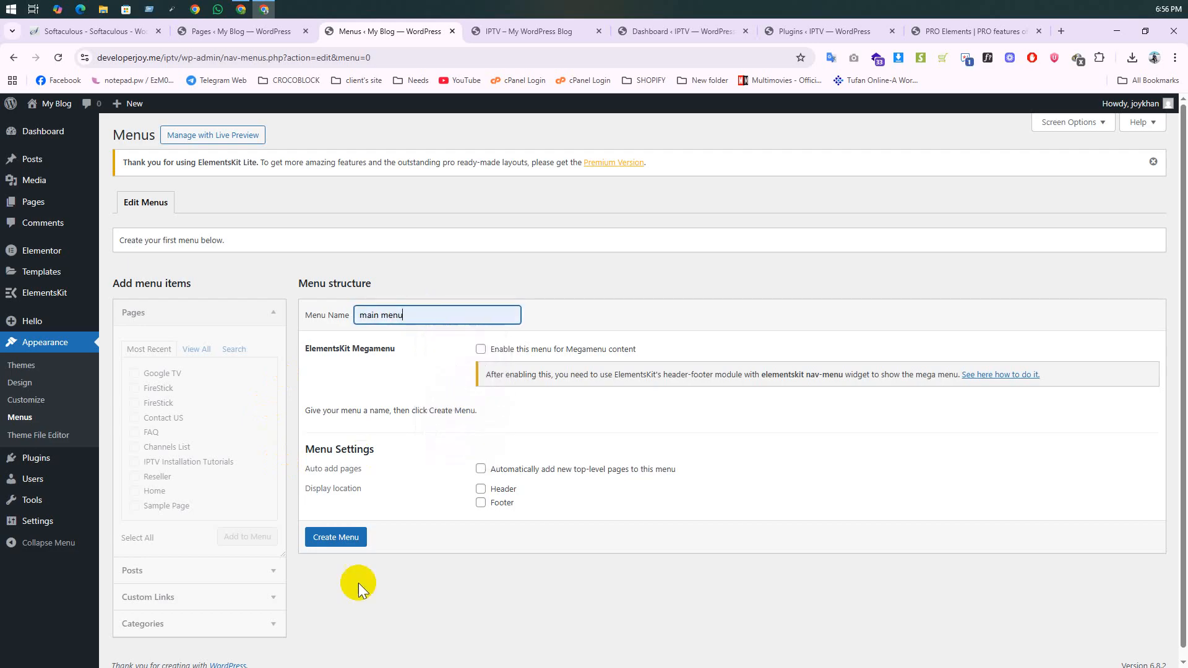
click(346, 540)
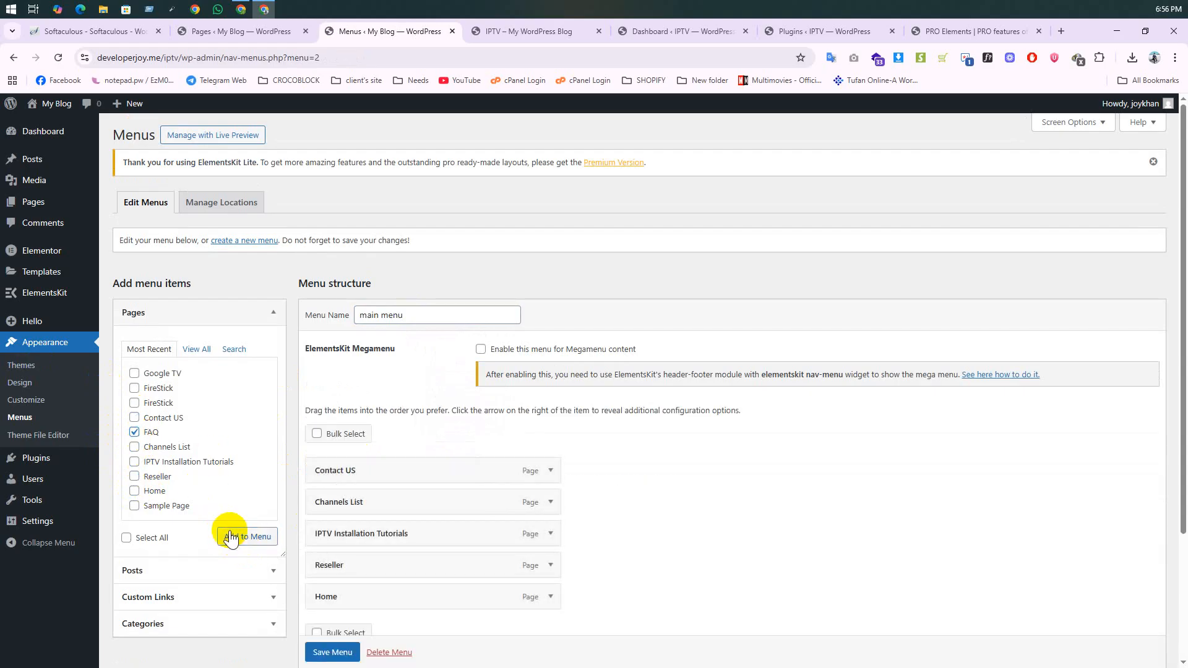
Add FAQ, order the menu Home, Reseller, IPTV Installation Tutorials, and nest both FireStick pages under it
click(231, 537)
scroll(315, 528, down, 3)
drag(347, 410, 345, 285)
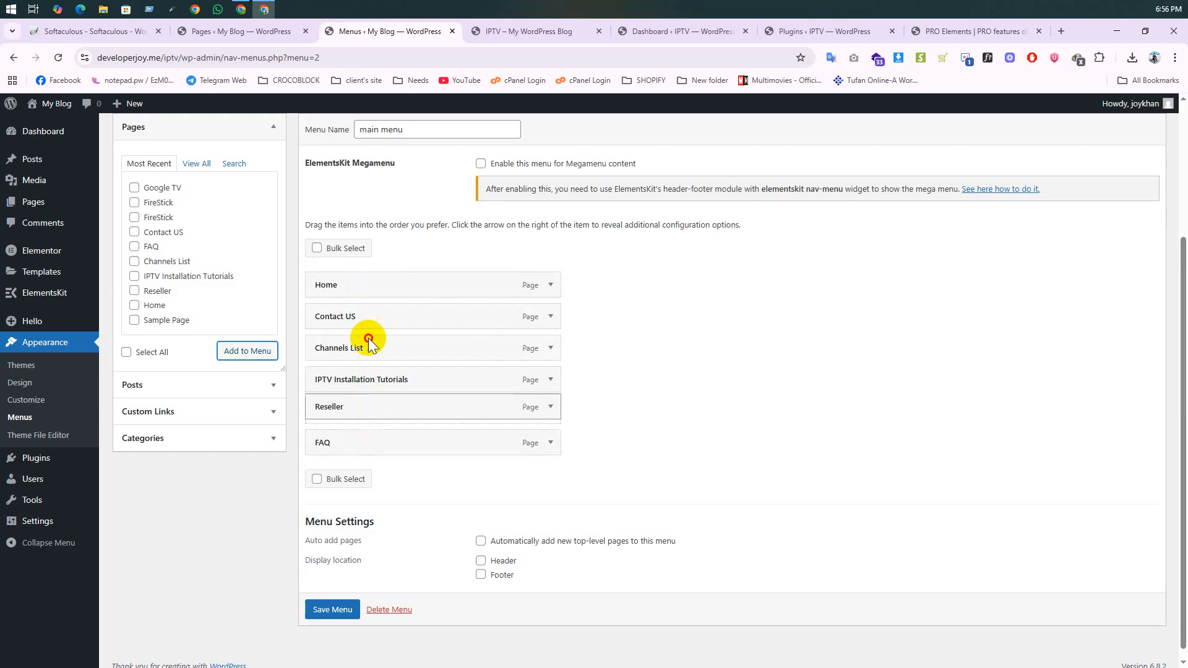
drag(368, 340, 375, 313)
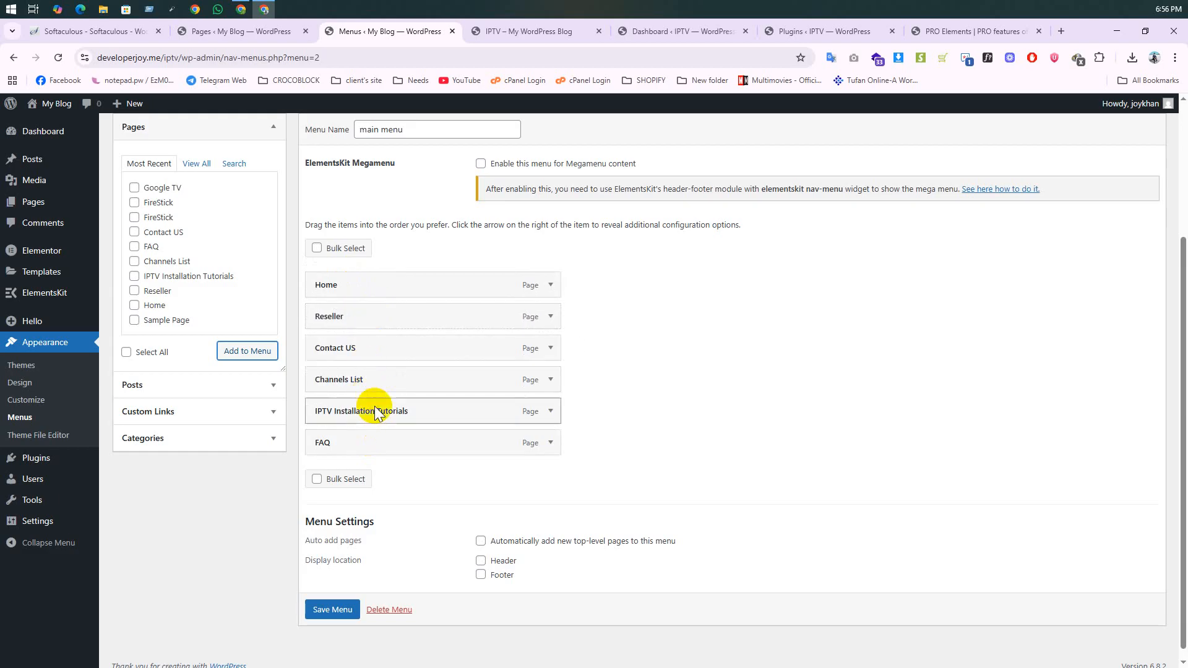
drag(378, 412, 379, 340)
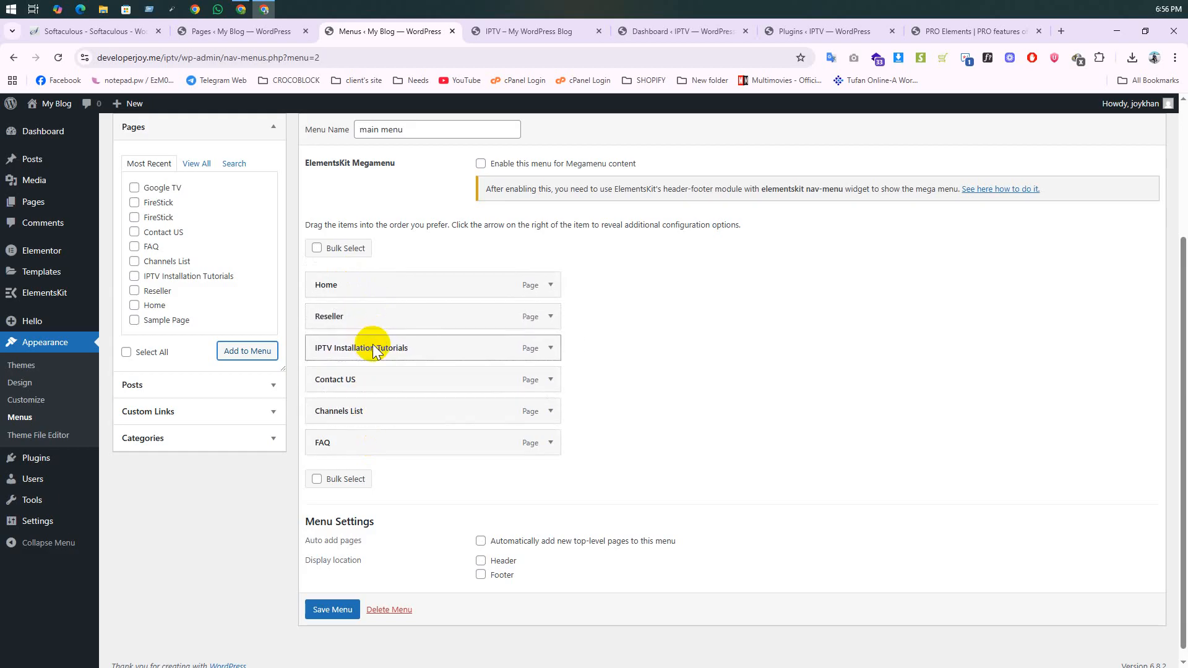
mouse_move(366, 411)
mouse_down()
mouse_move(365, 374)
mouse_move(367, 407)
mouse_up()
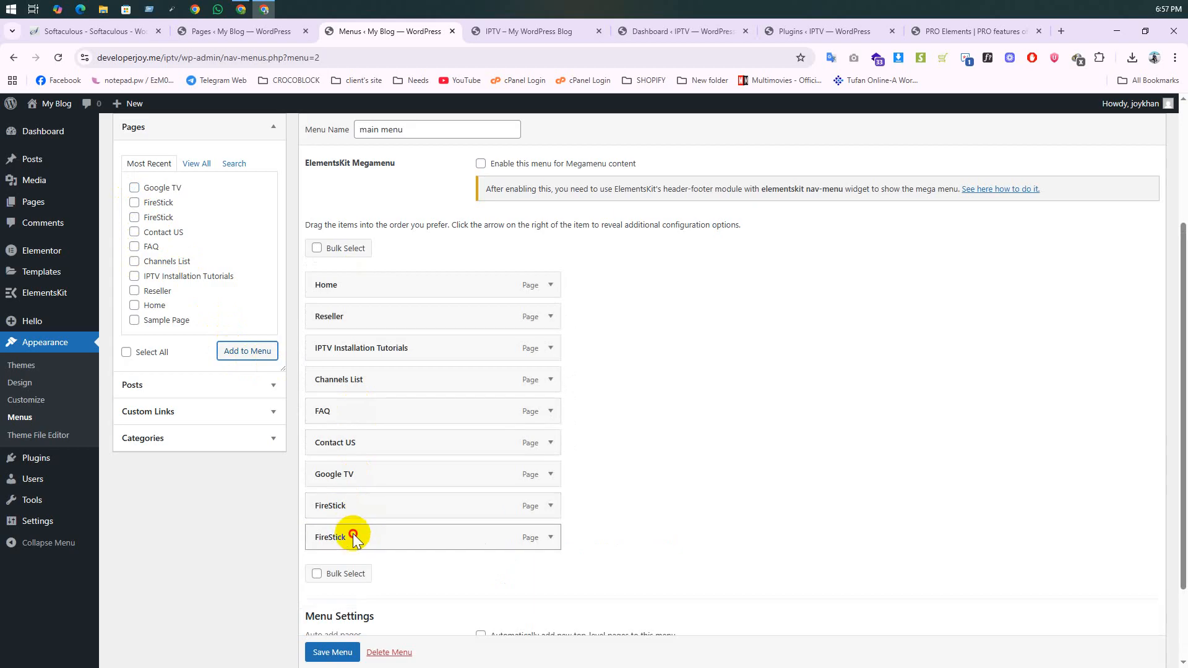
drag(353, 533, 374, 376)
drag(382, 538, 410, 438)
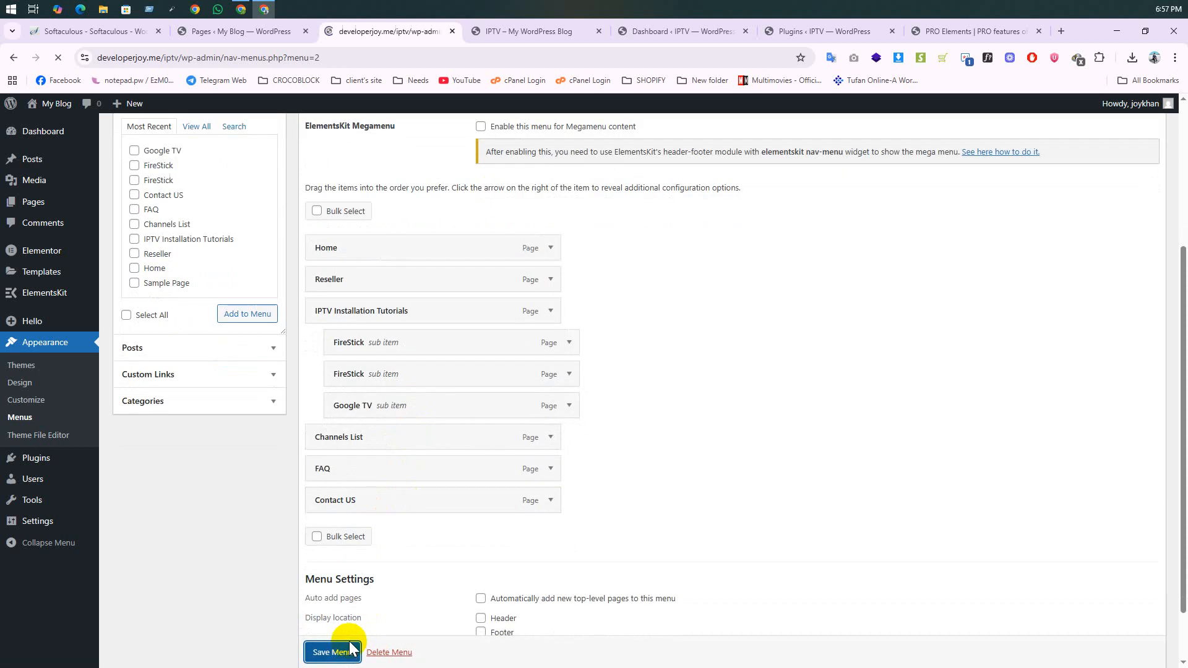
Open the site's front end in a new tab, then go back to the Menus page showing the saved main menu
click(495, 31)
click(382, 31)
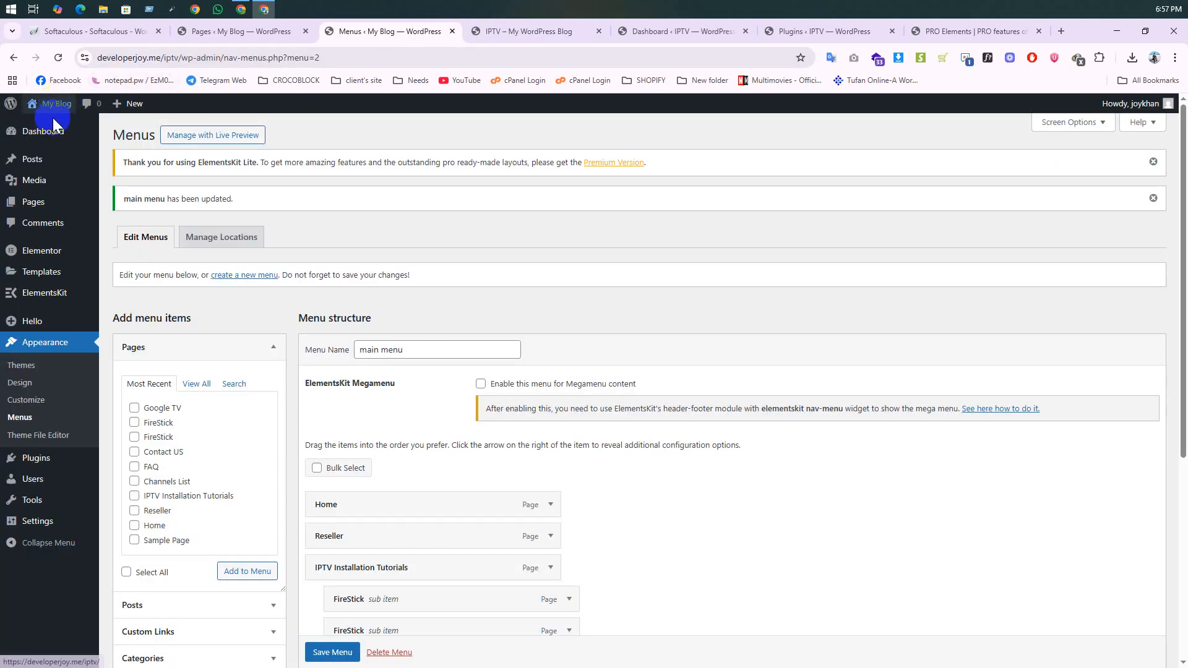
middle_click(54, 124)
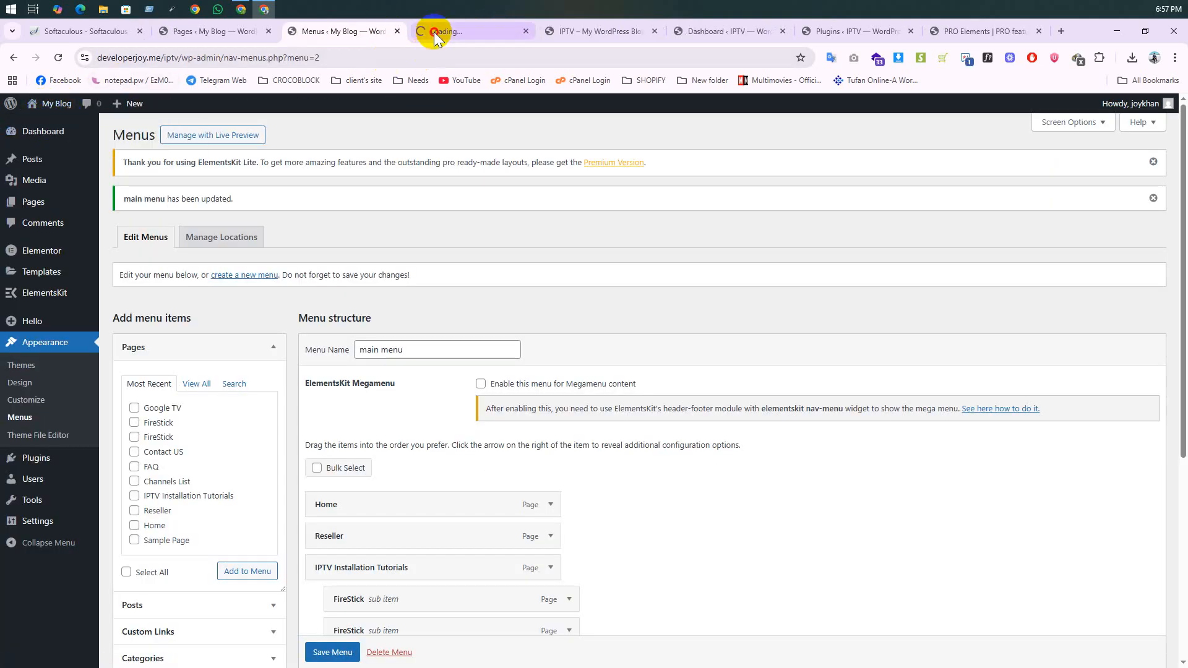
click(435, 34)
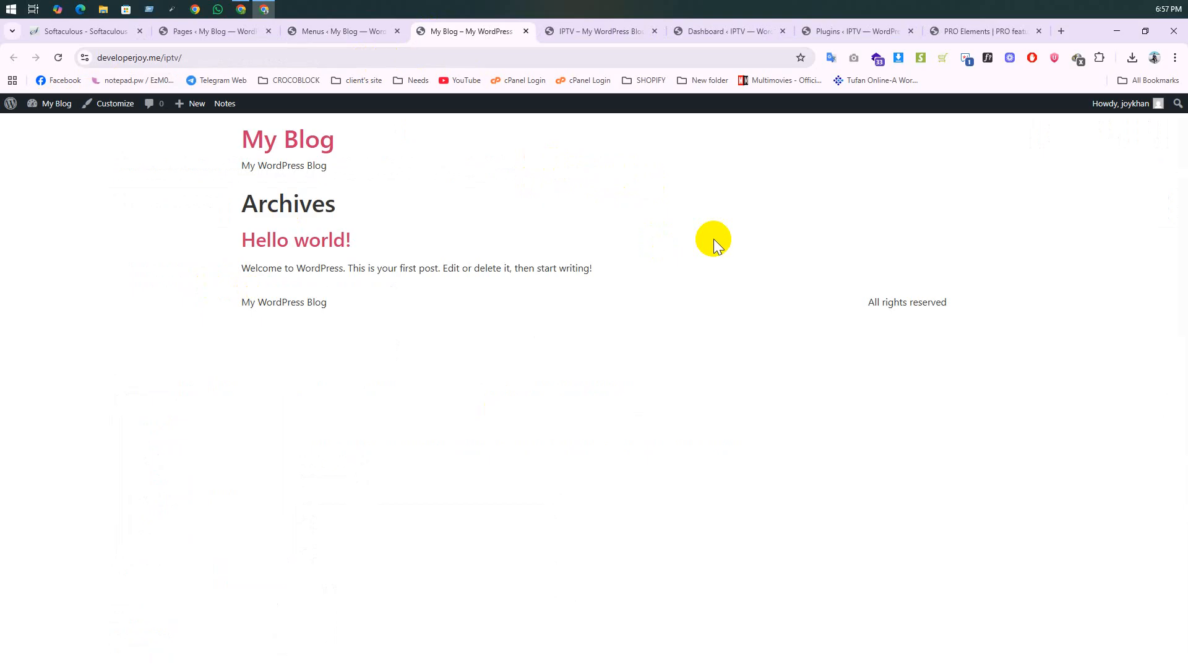
drag(204, 159, 547, 269)
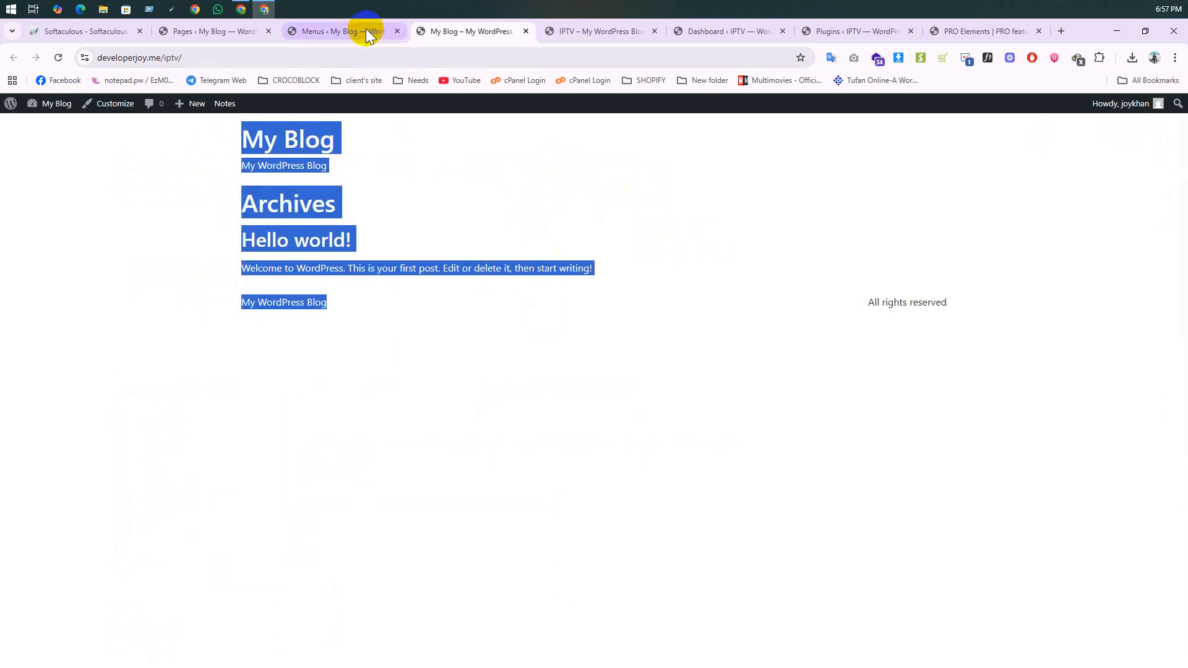
click(346, 31)
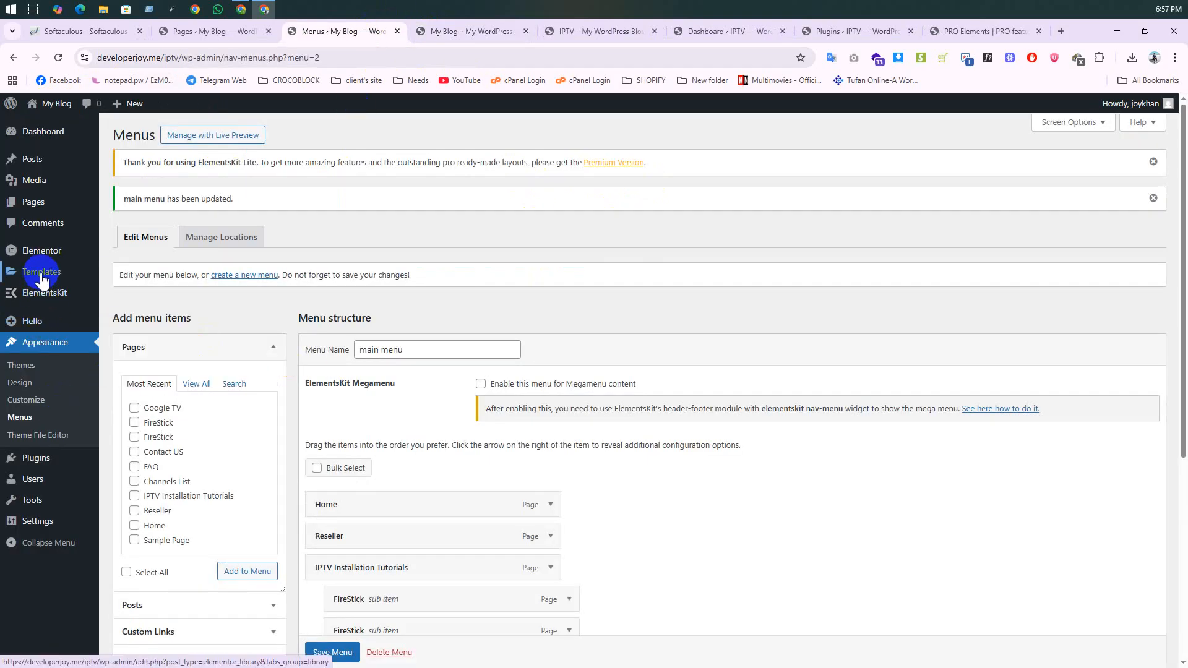
In Theme Builder's table view, create a new Header template named 'header'
mouse_move(43, 279)
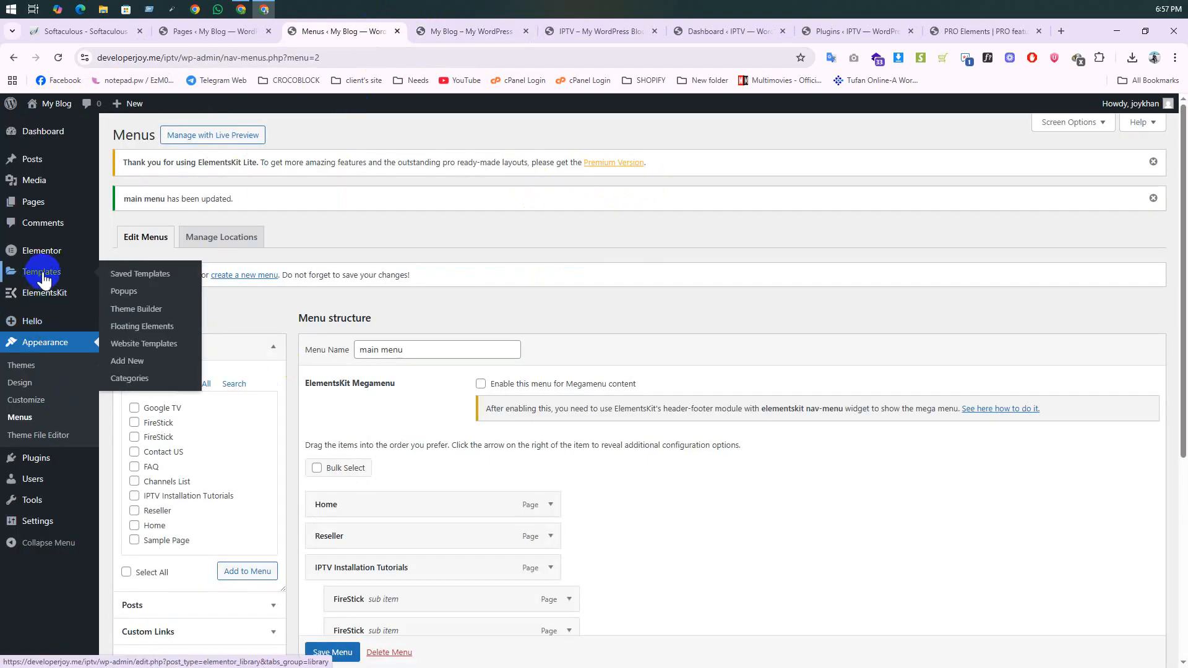
middle_click(141, 314)
click(531, 32)
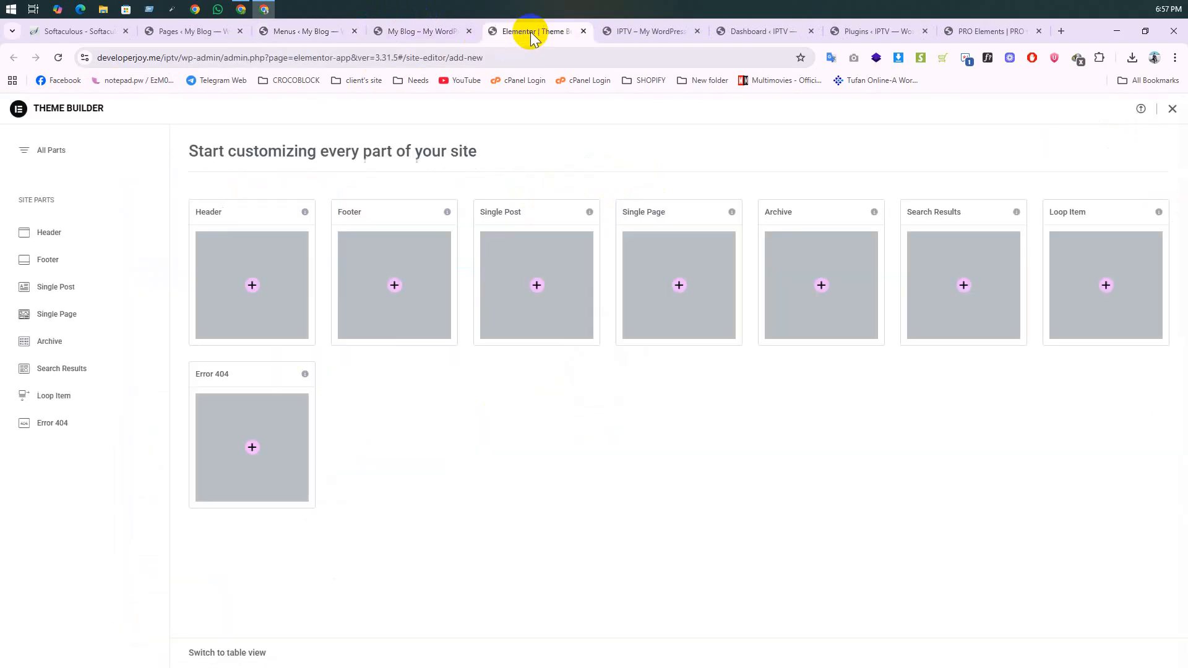
click(227, 653)
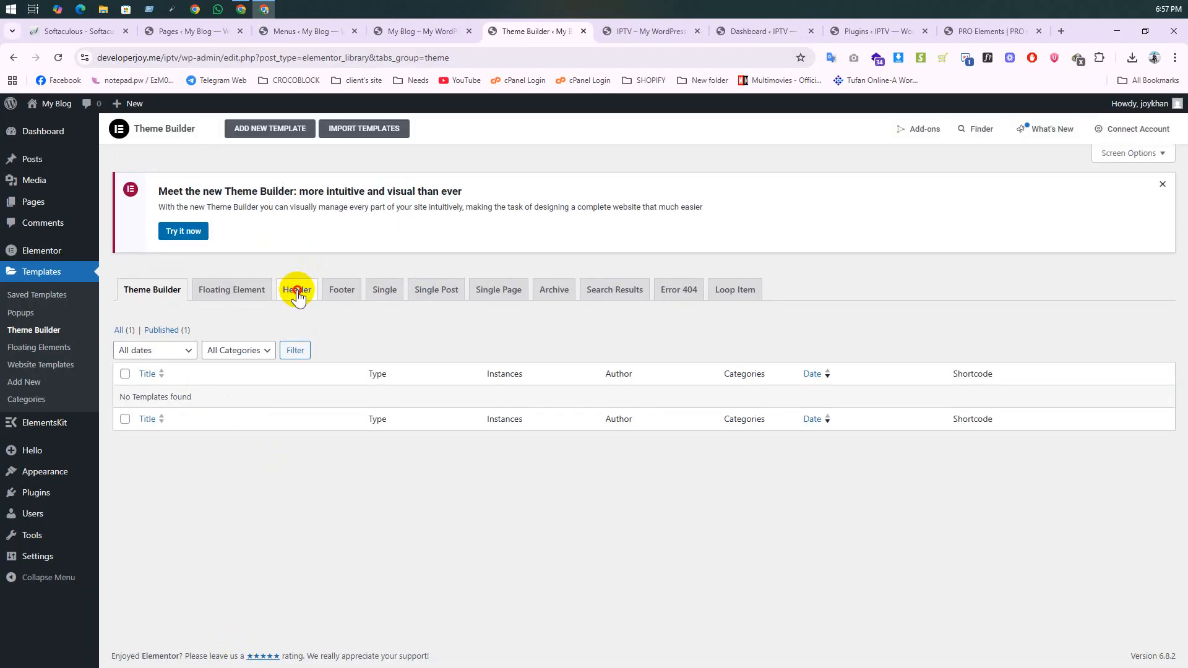
click(297, 291)
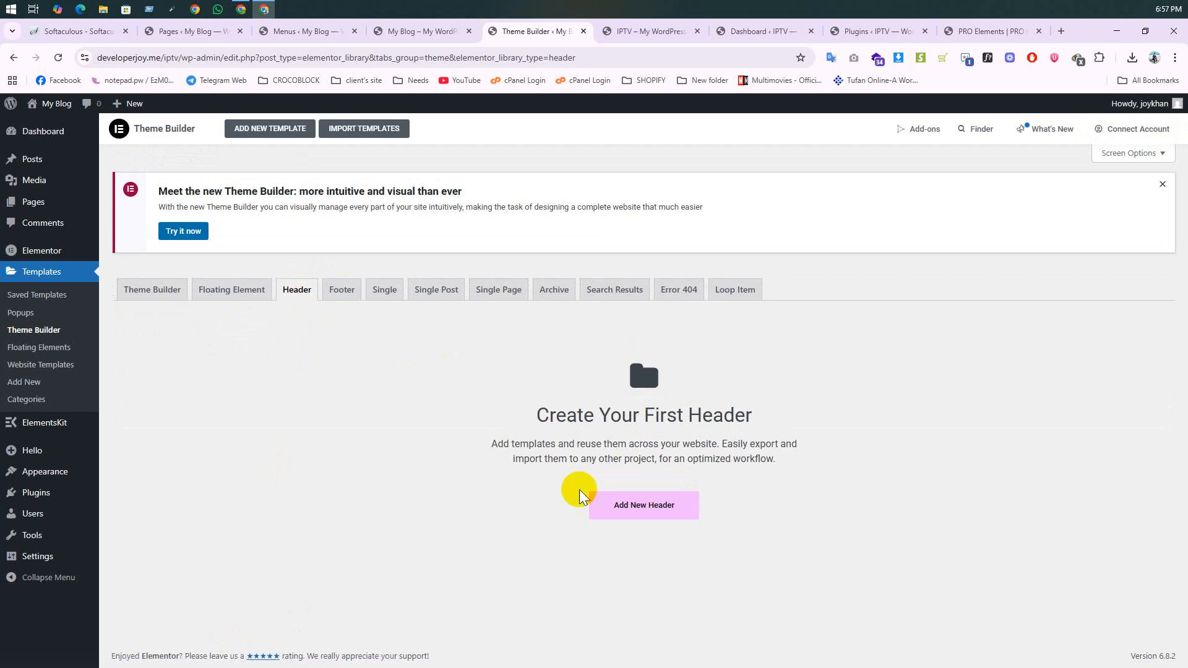
click(626, 504)
click(644, 429)
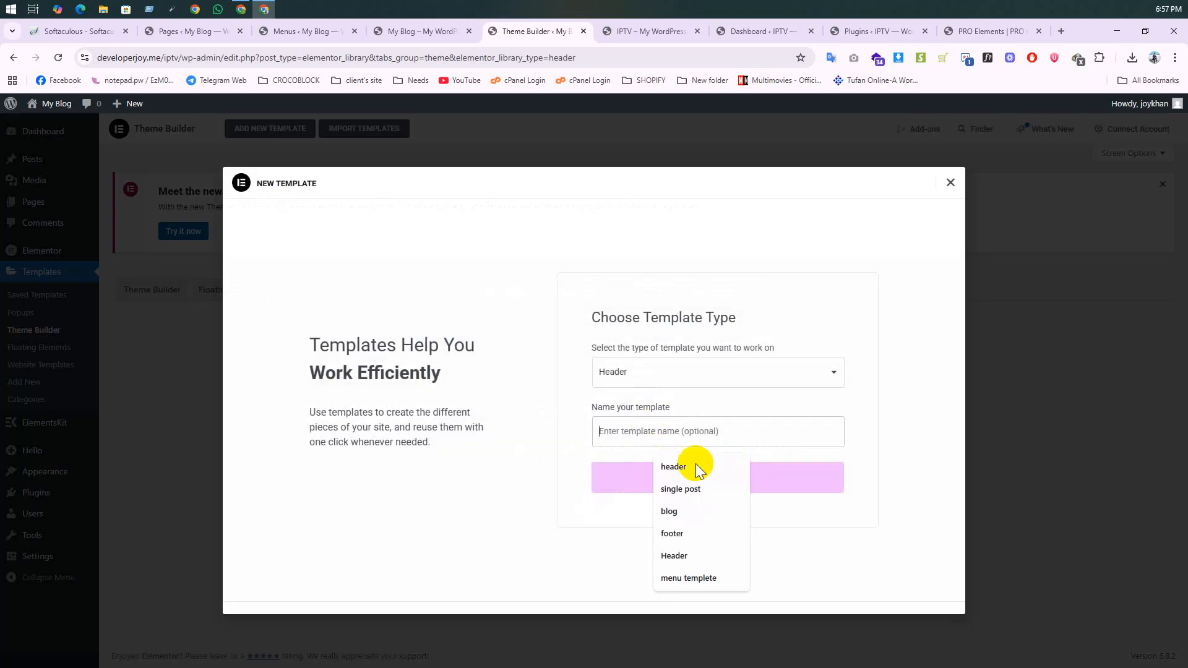
click(696, 465)
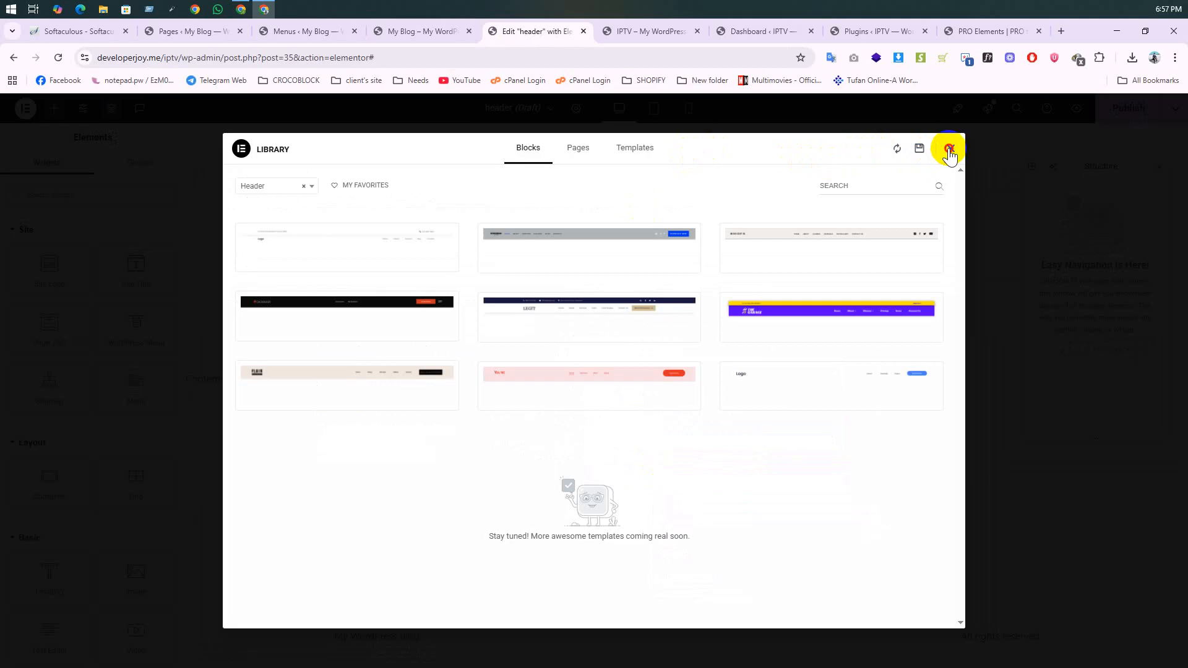
Close the block library and notifications popup, move the structure panel right, and view the IPTV site
click(949, 152)
click(691, 550)
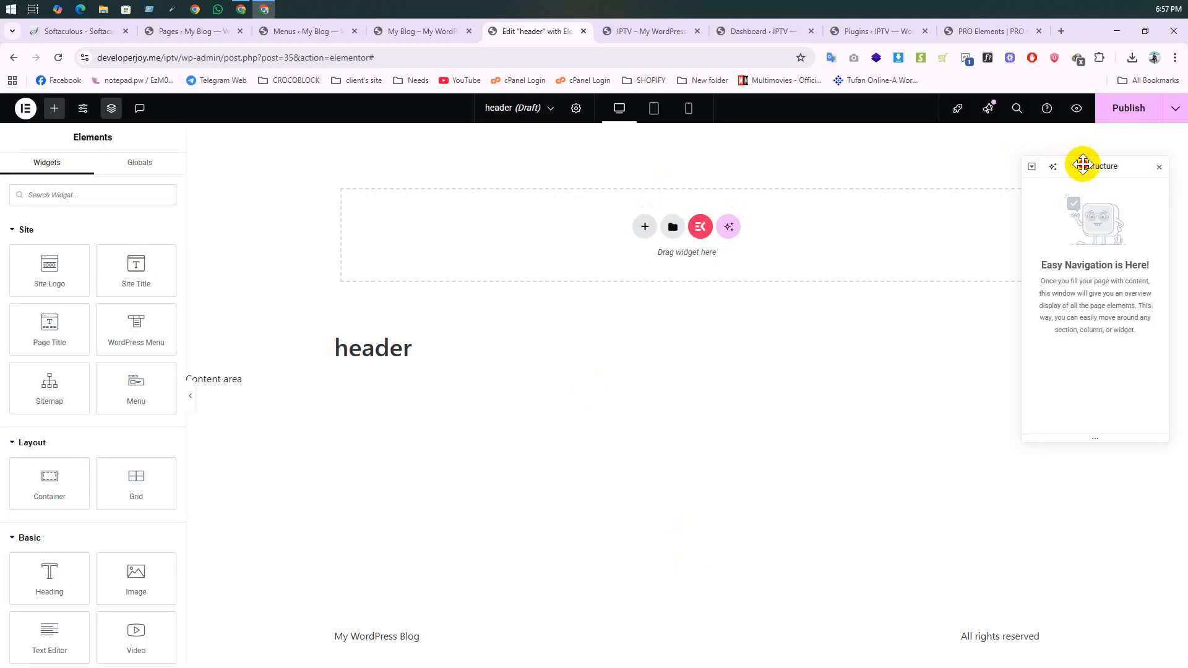
drag(1082, 163, 1129, 162)
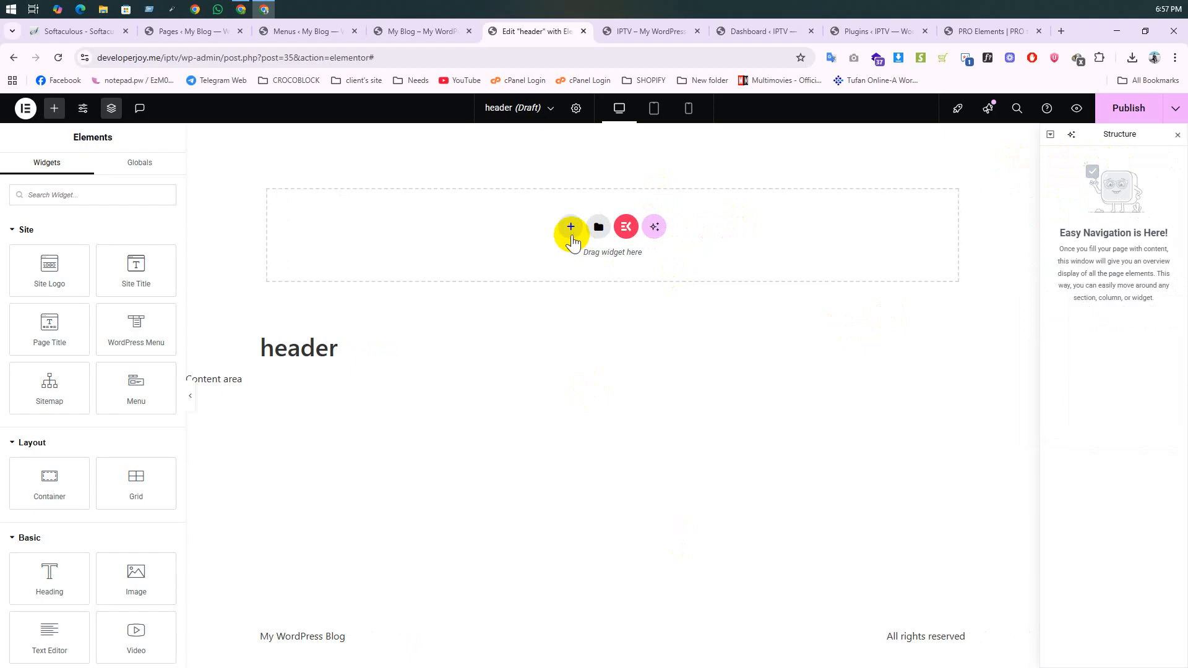
click(625, 39)
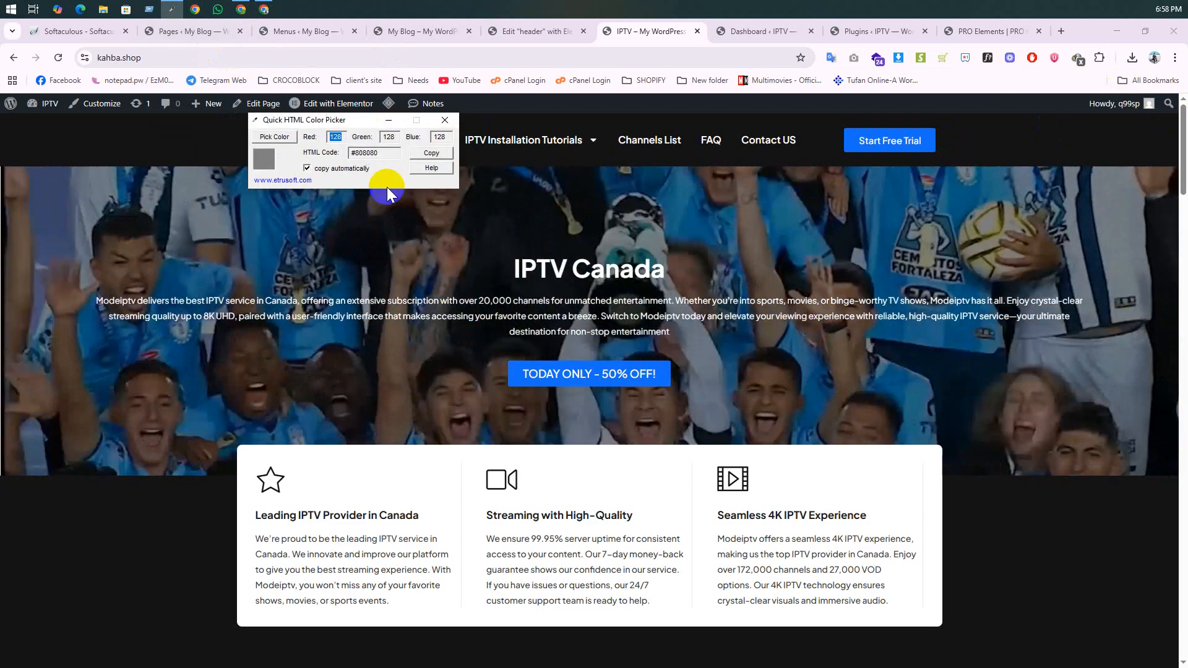
Sample the kahba.shop header colour with the Quick HTML Color Picker, then return to the editor
drag(337, 119, 386, 192)
click(331, 210)
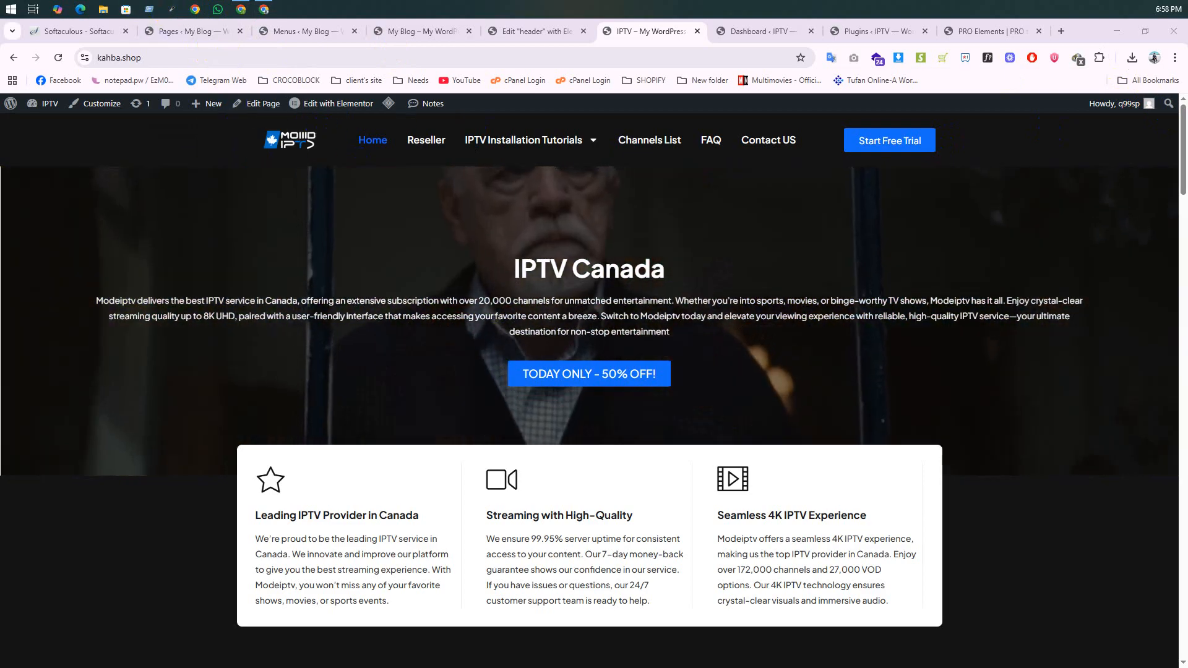
click(171, 9)
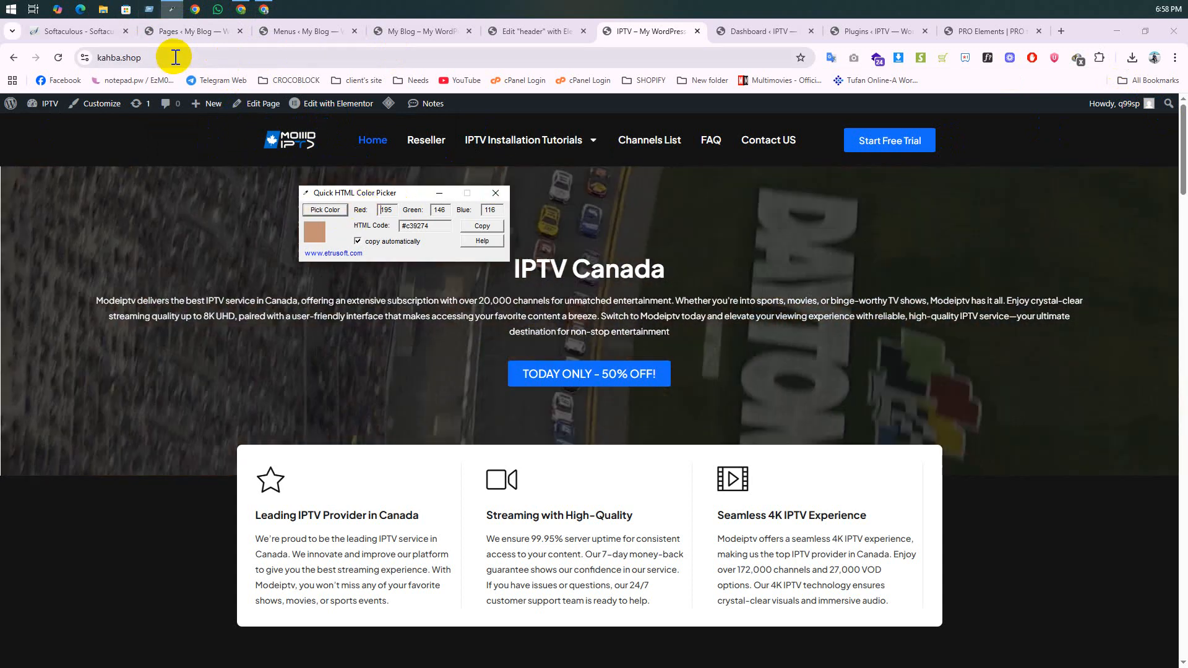
click(175, 56)
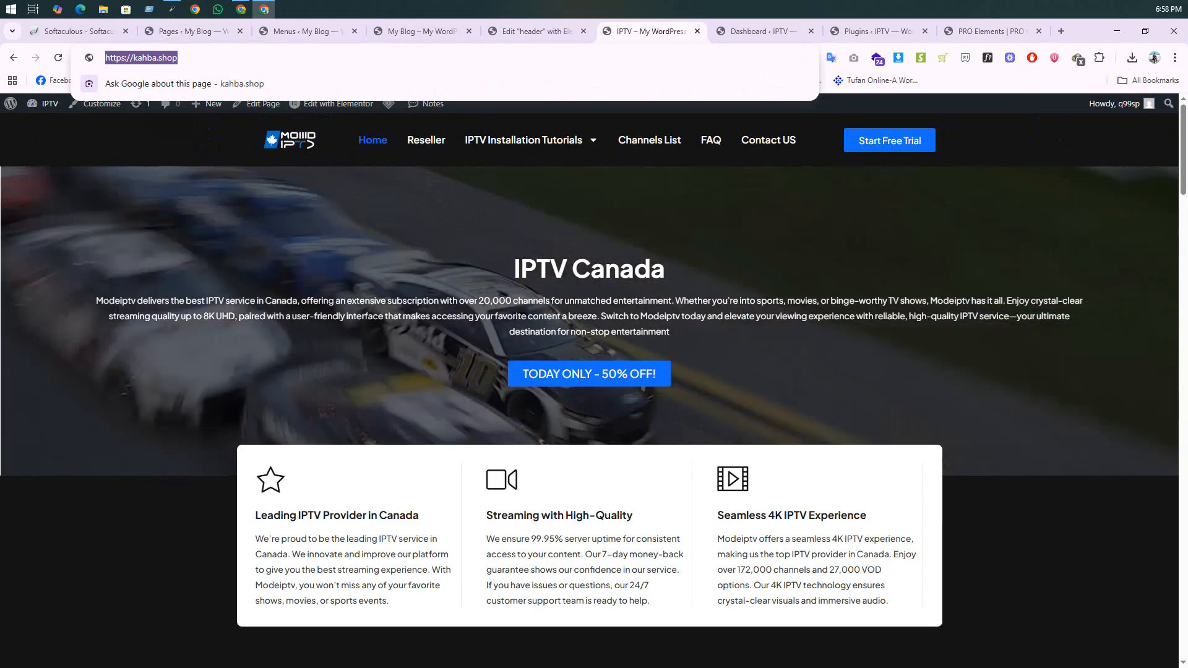
key(alt+Tab)
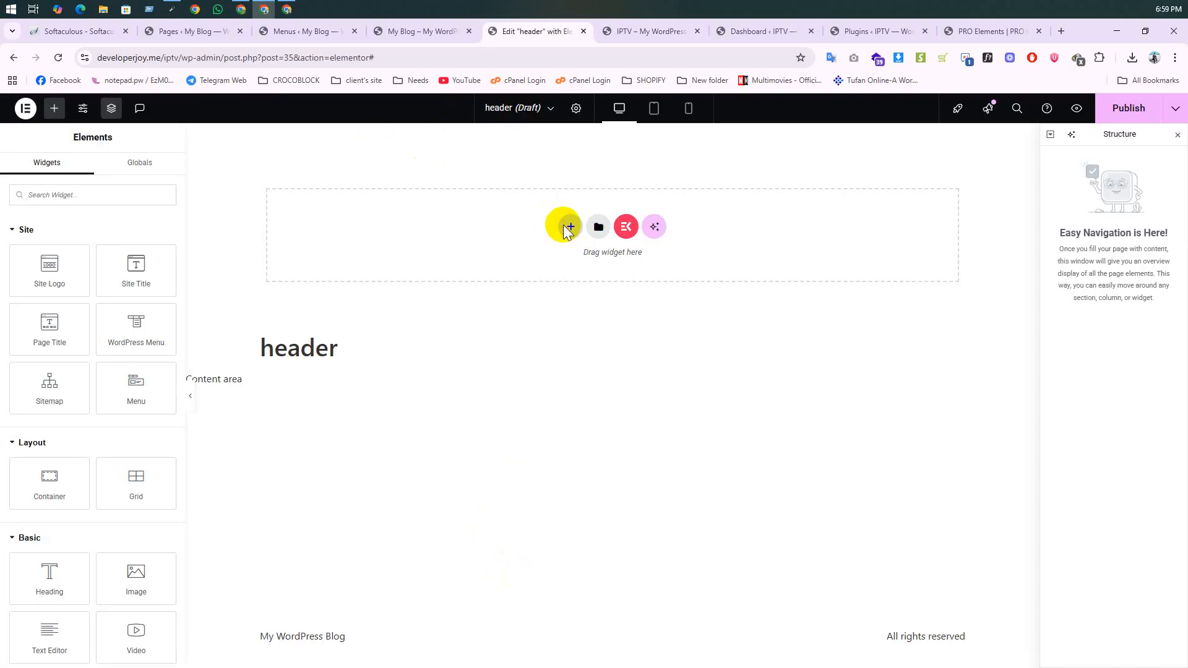
Add a single flexbox container to the top of the header with Direction set to Row
click(568, 228)
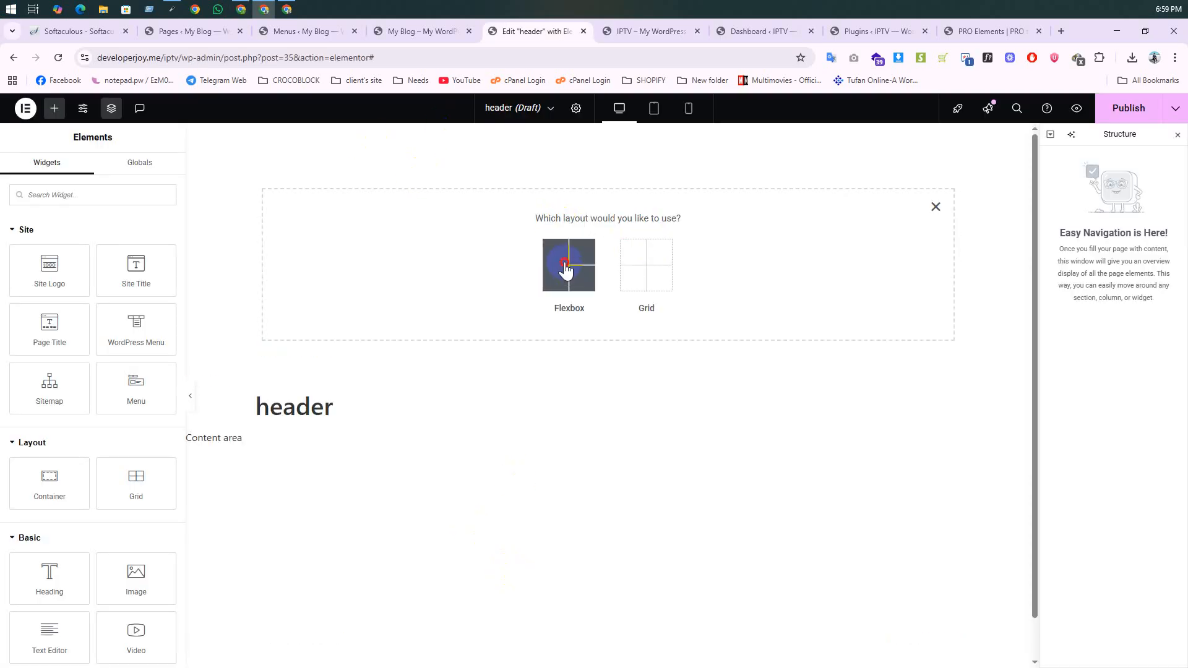
click(567, 265)
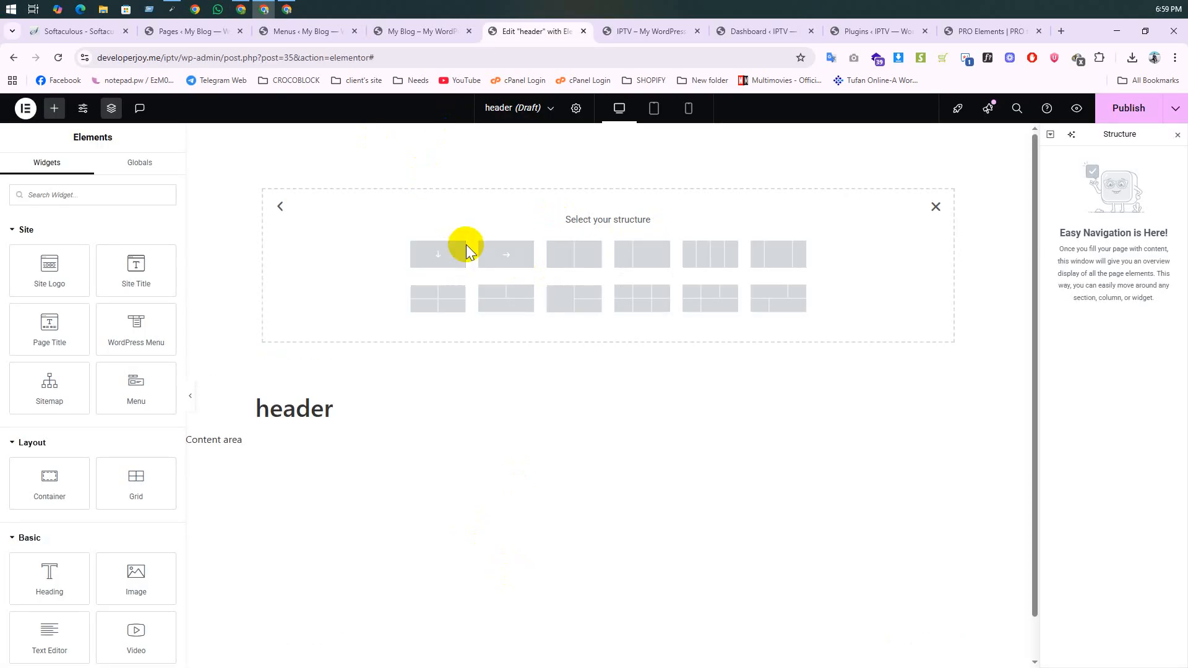
drag(91, 471, 207, 351)
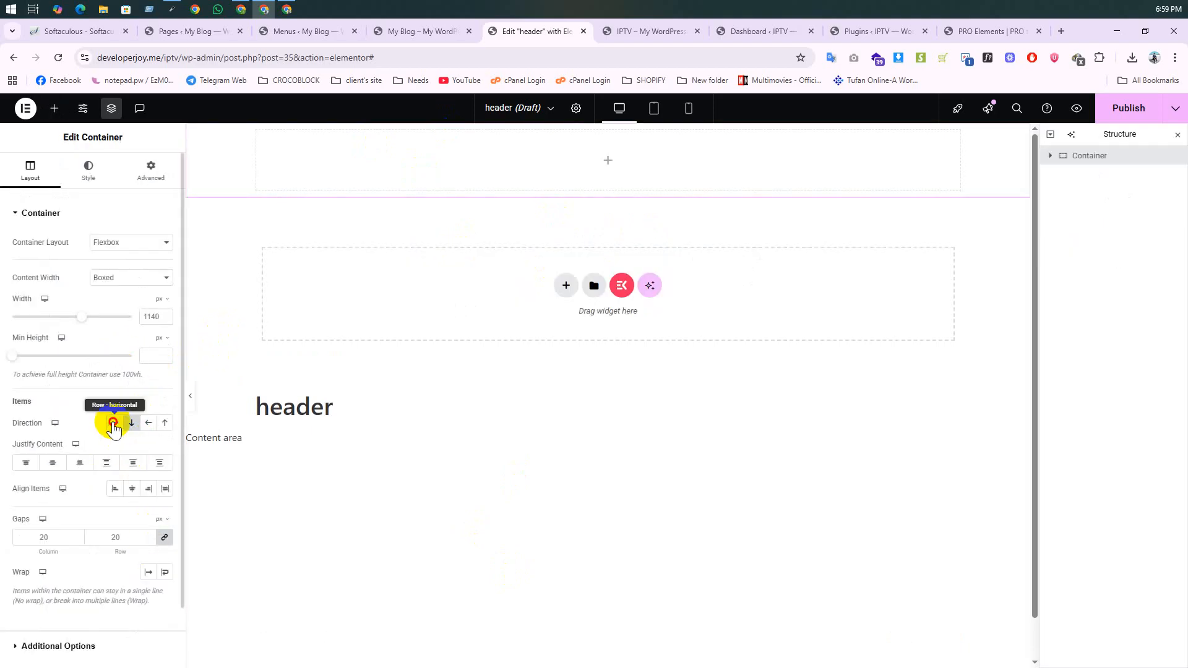
click(113, 423)
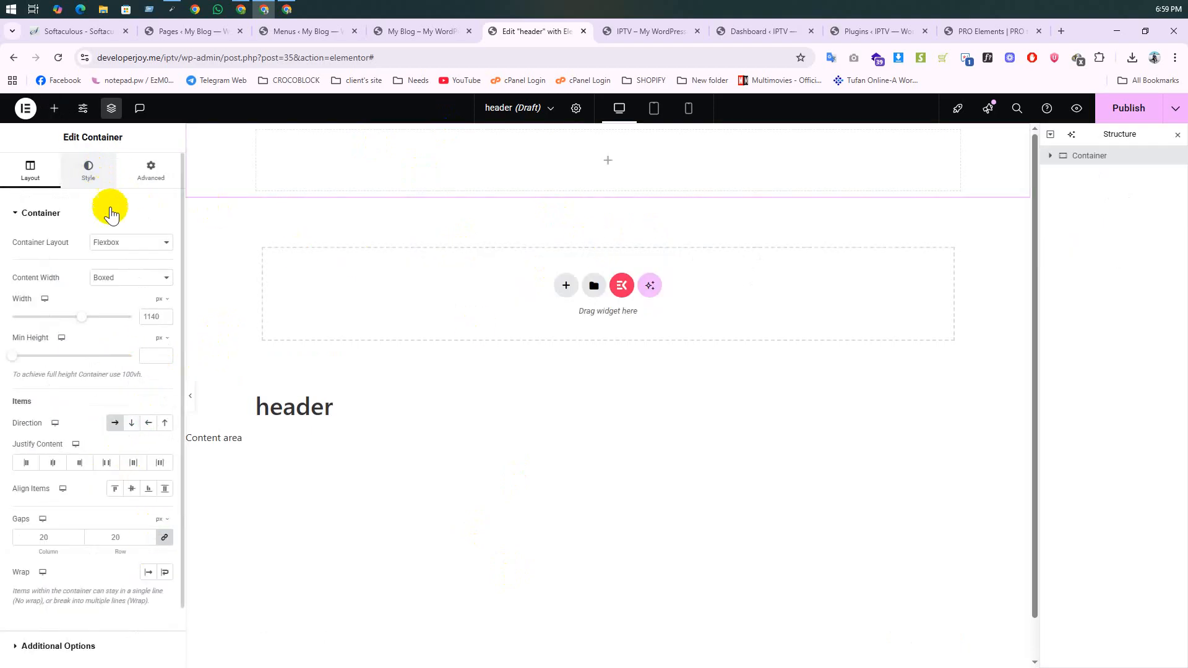
Give the container a classic dark #141415 background colour, checking it against the reference site
click(92, 172)
click(117, 268)
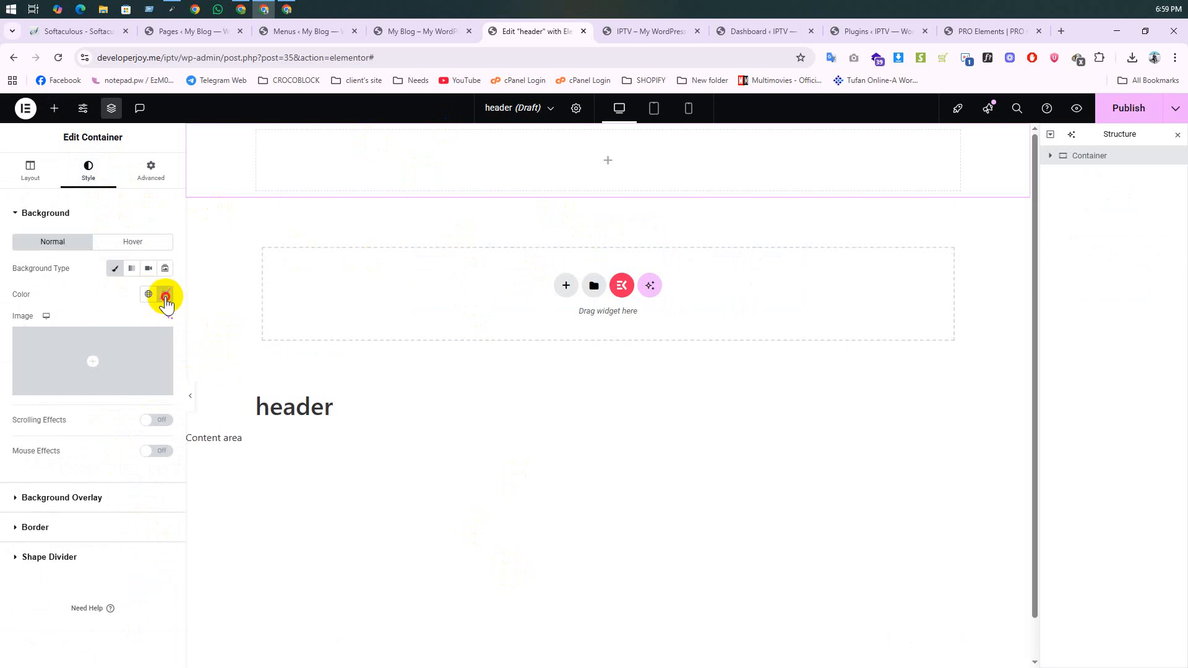
click(165, 296)
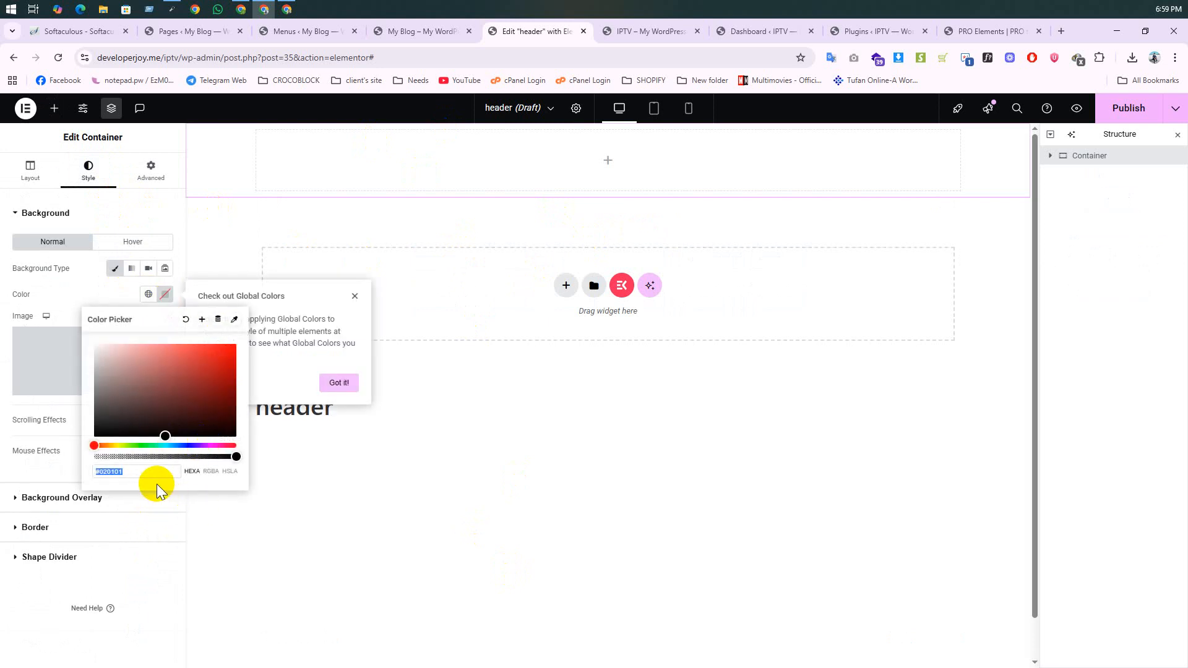
text(#141415)
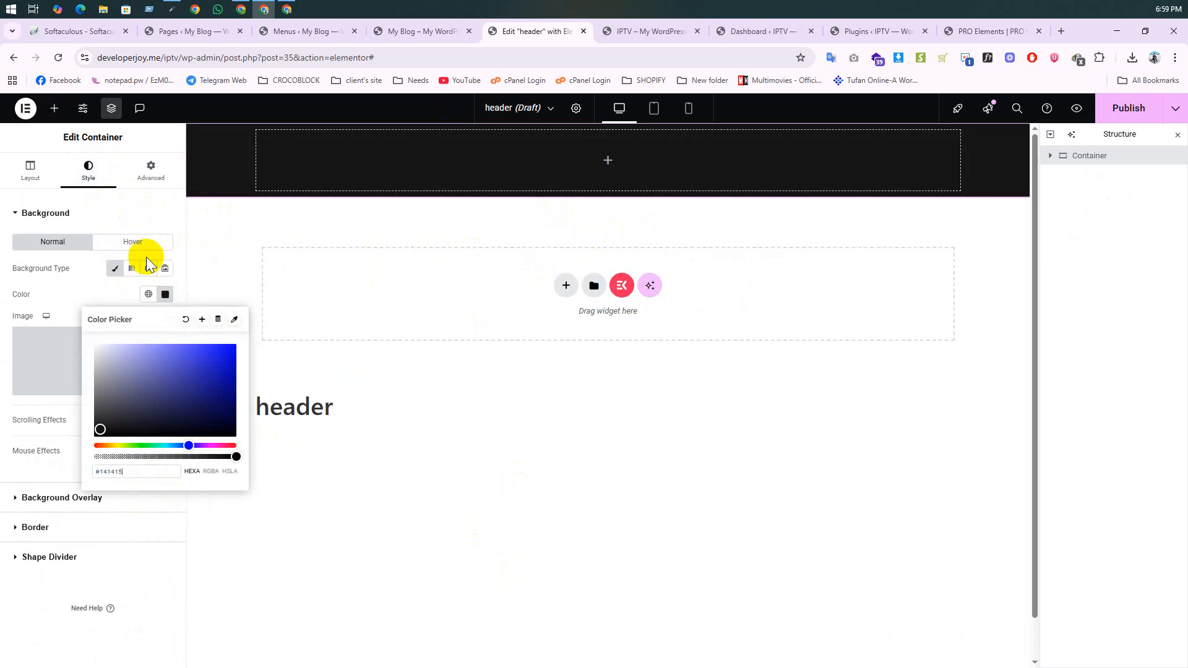
click(487, 175)
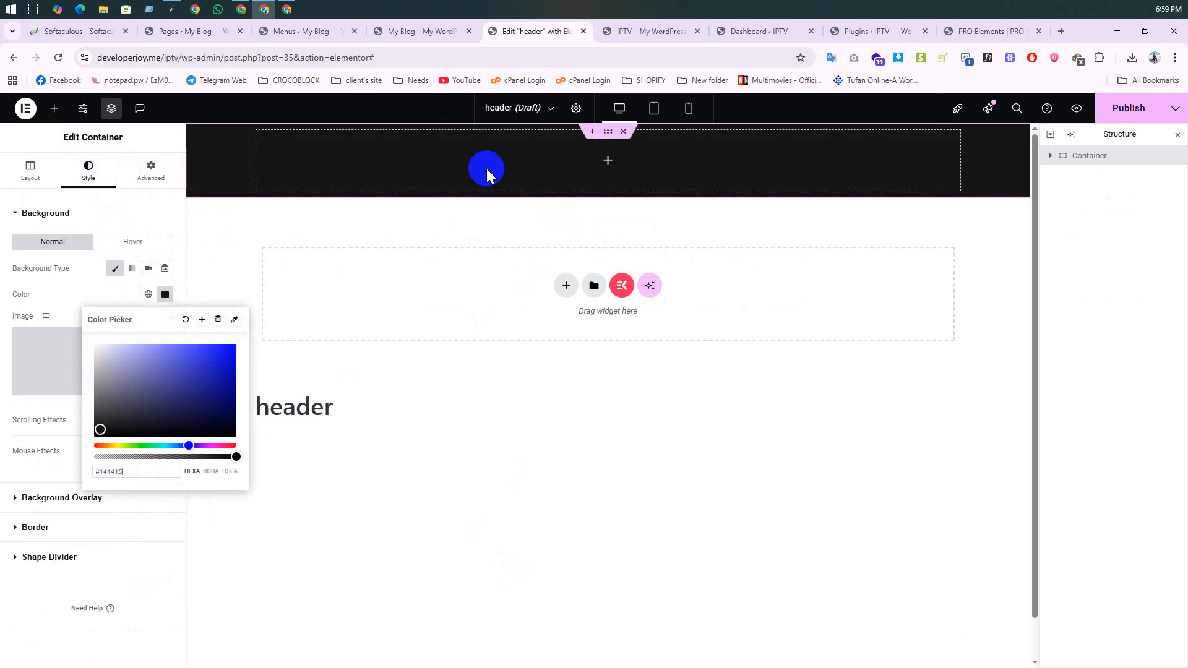
click(628, 31)
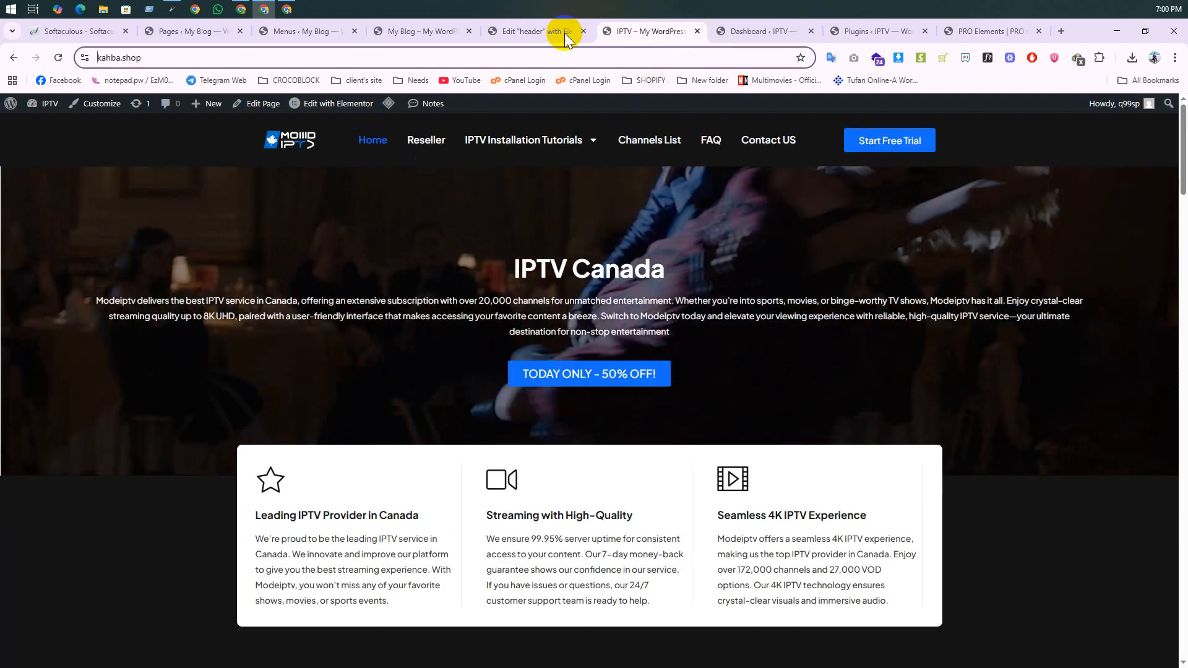
click(564, 32)
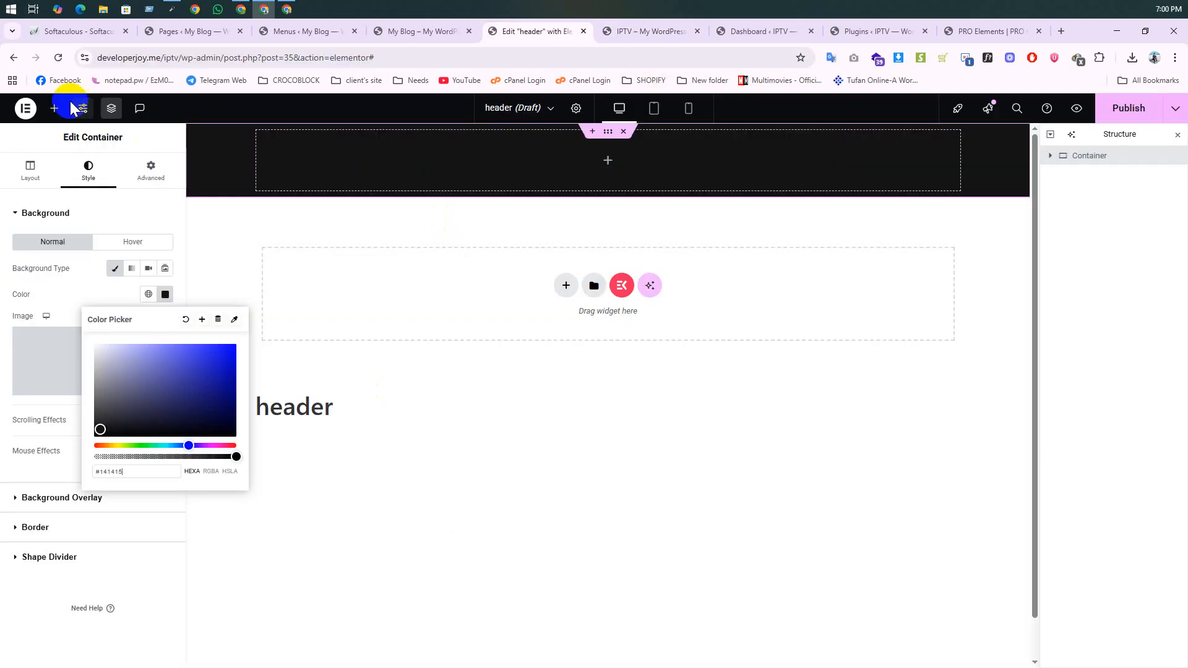
click(53, 110)
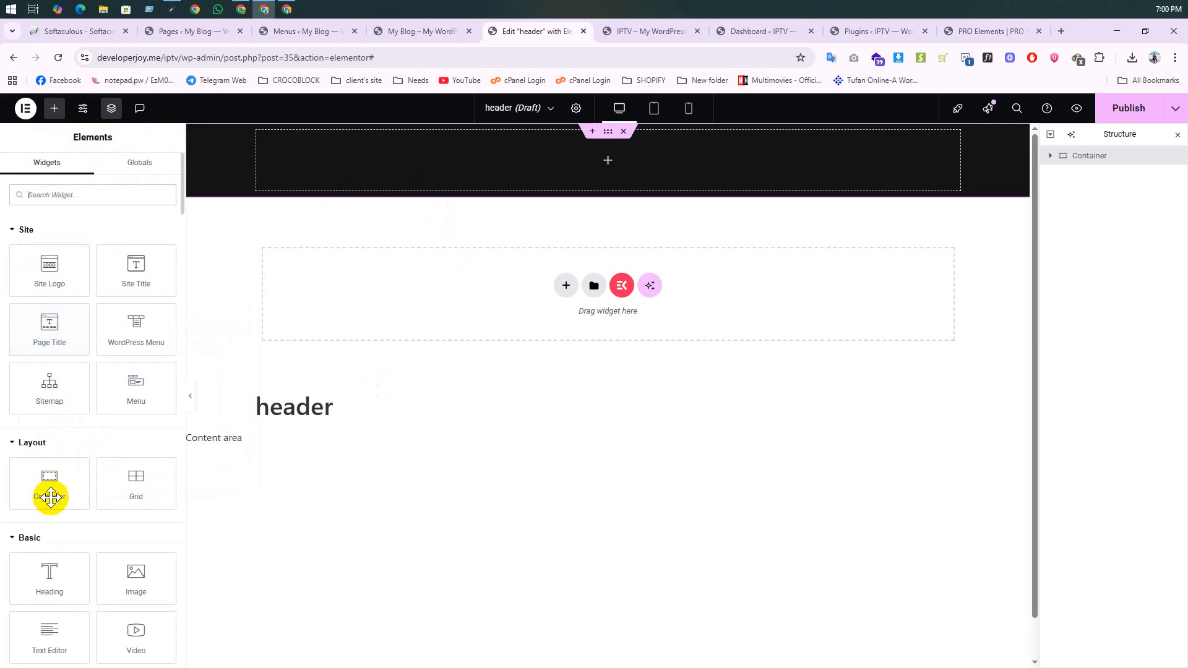
Nest a new inner container inside the dark header container
drag(49, 488, 262, 167)
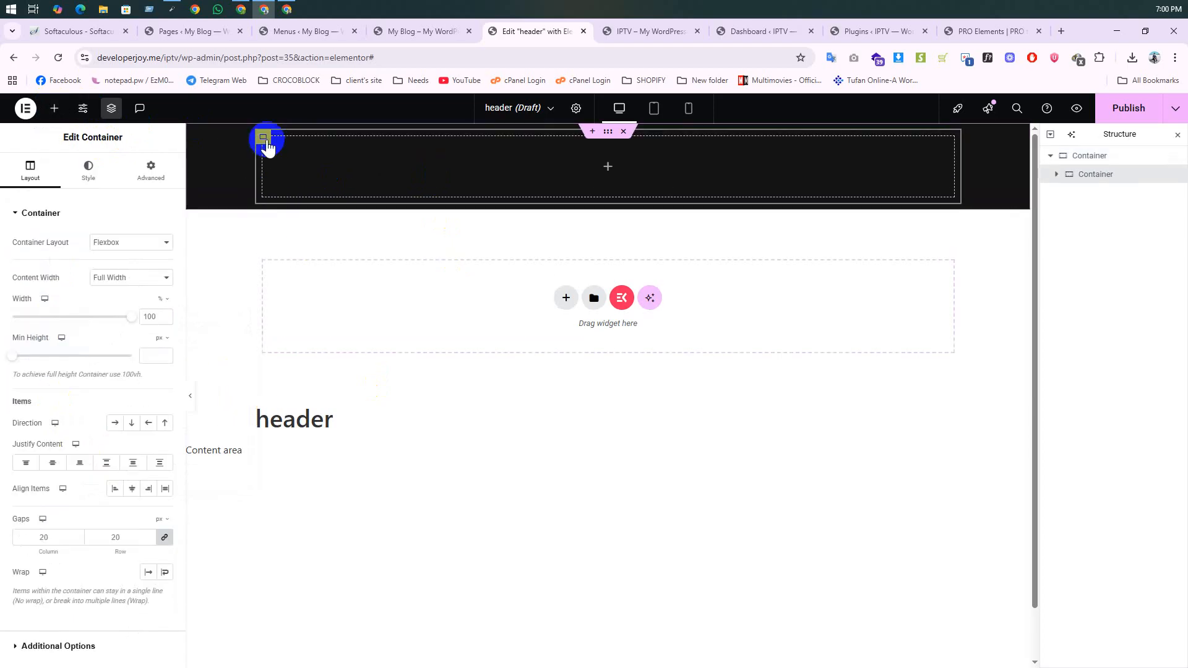
click(25, 109)
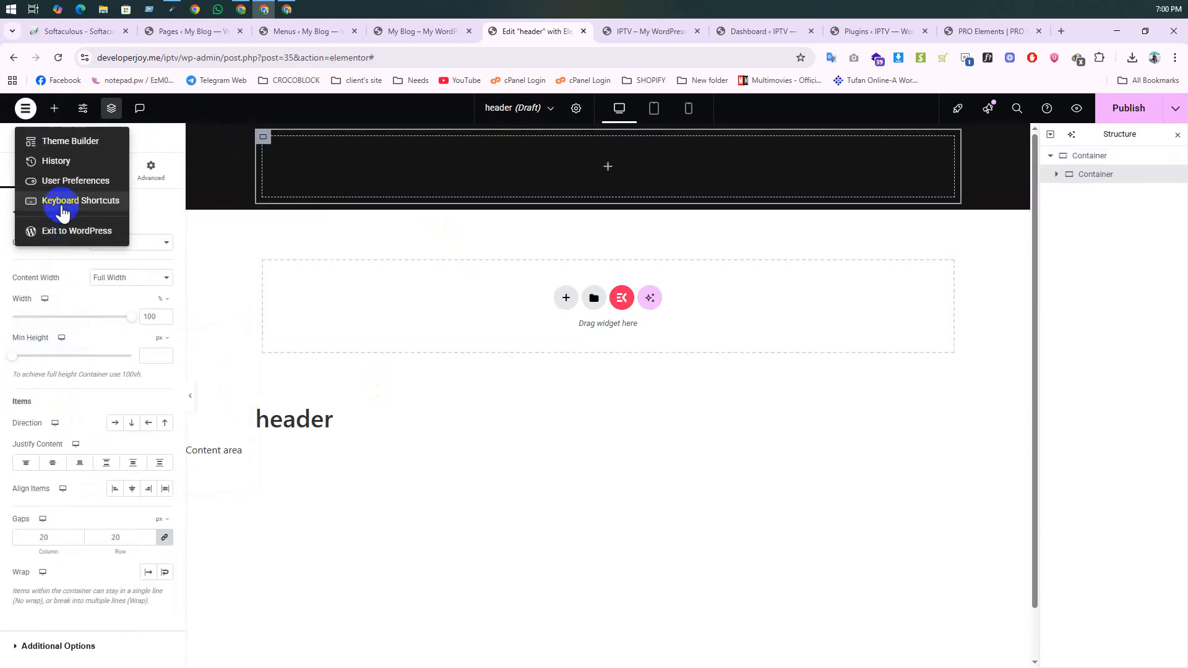
click(72, 182)
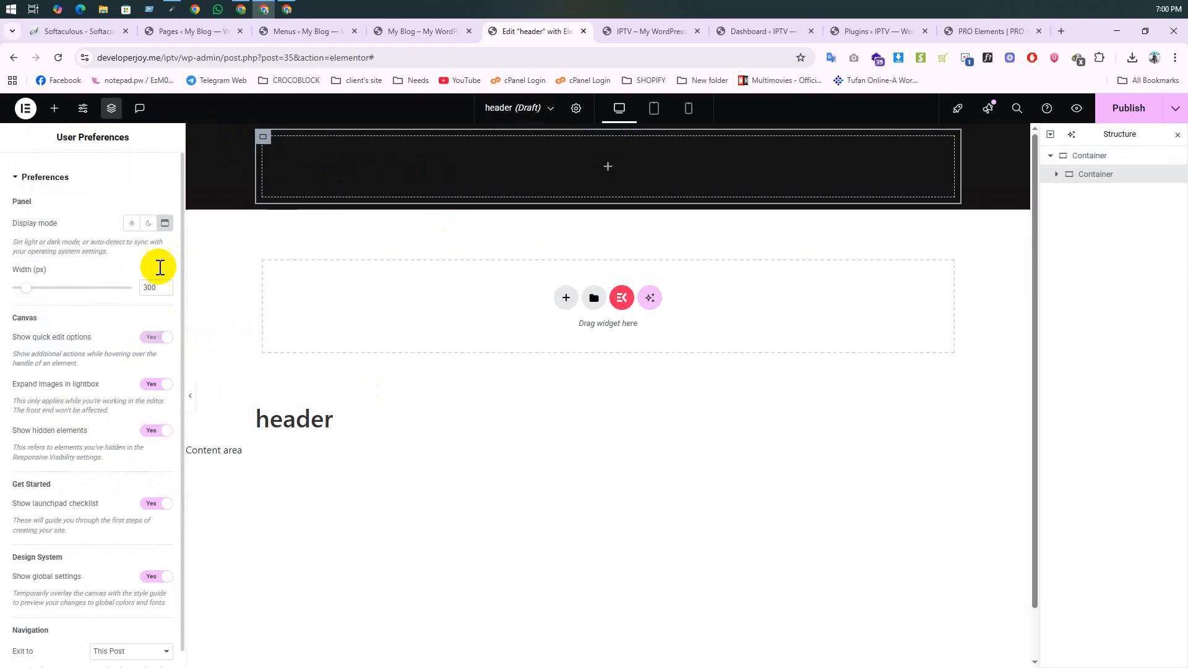
click(54, 111)
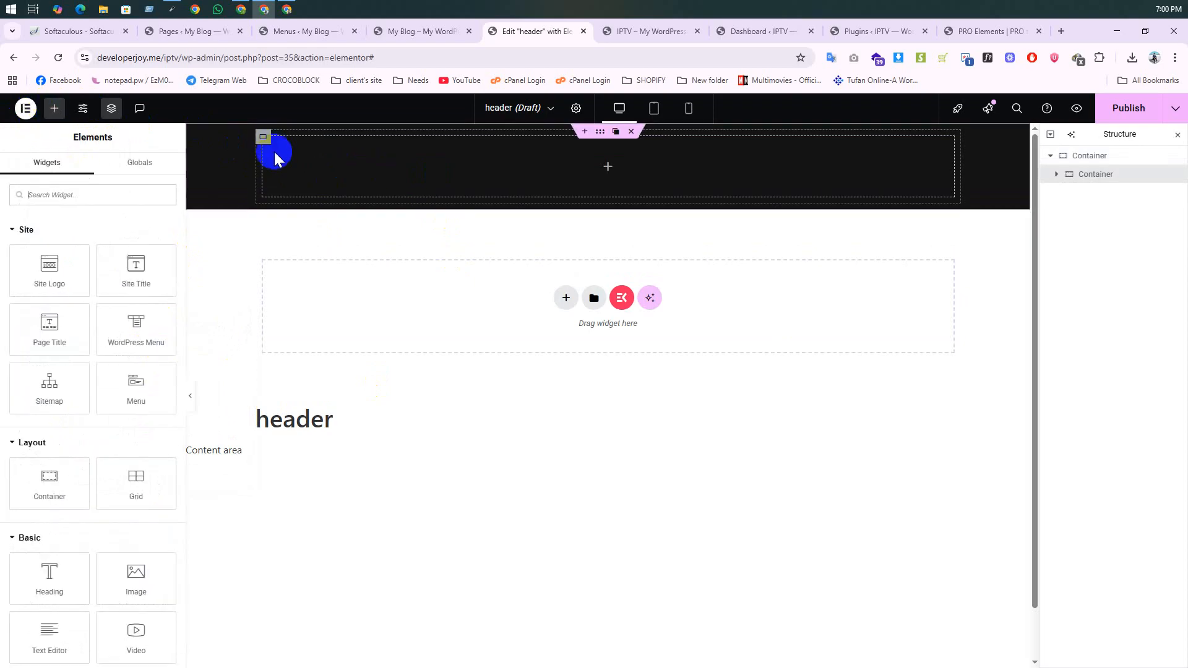
Duplicate the inner container, delete the extra to leave three, and put the WordPress Menu in the middle
click(278, 137)
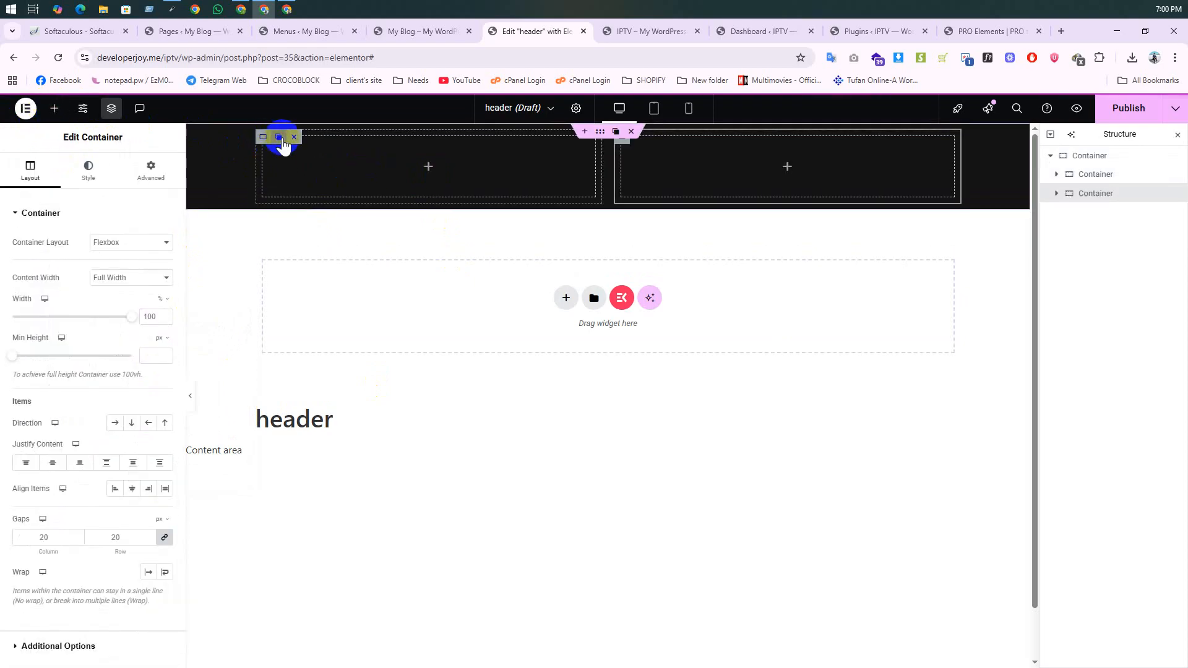
click(278, 137)
click(279, 138)
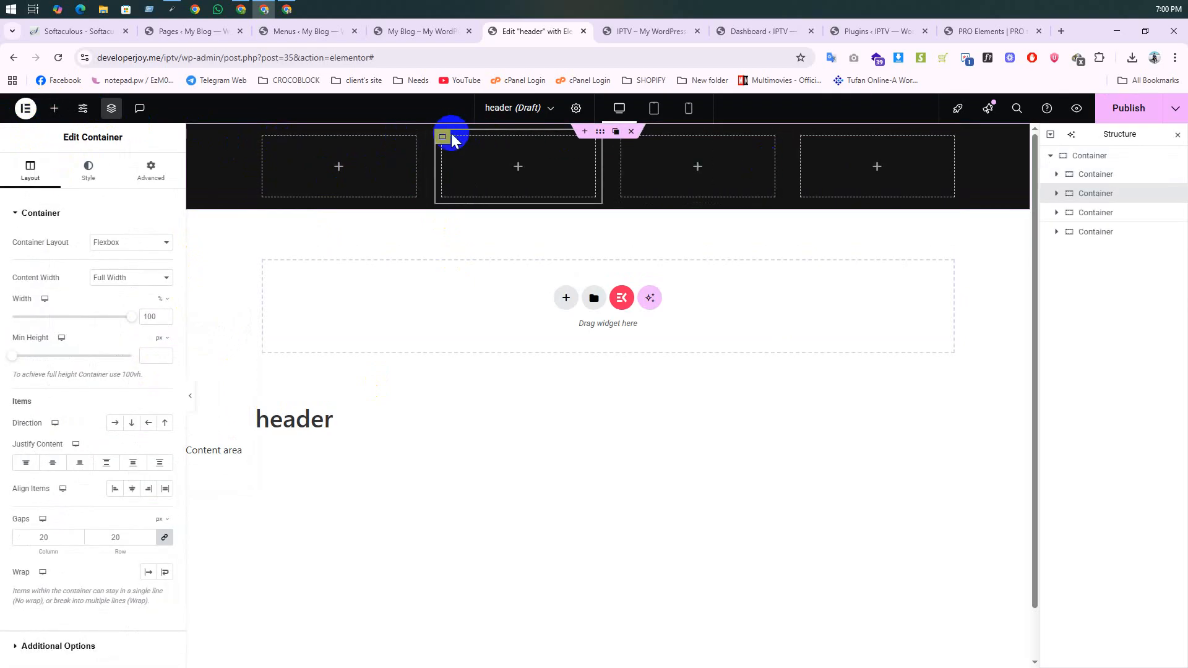
click(474, 138)
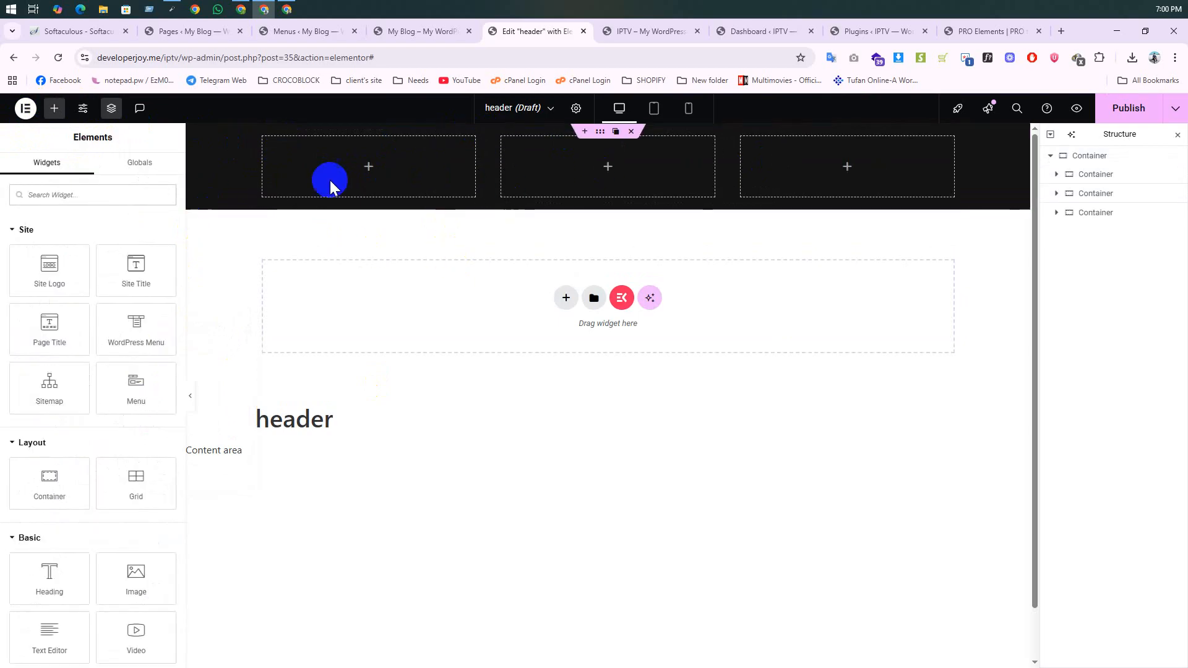
drag(149, 340, 578, 171)
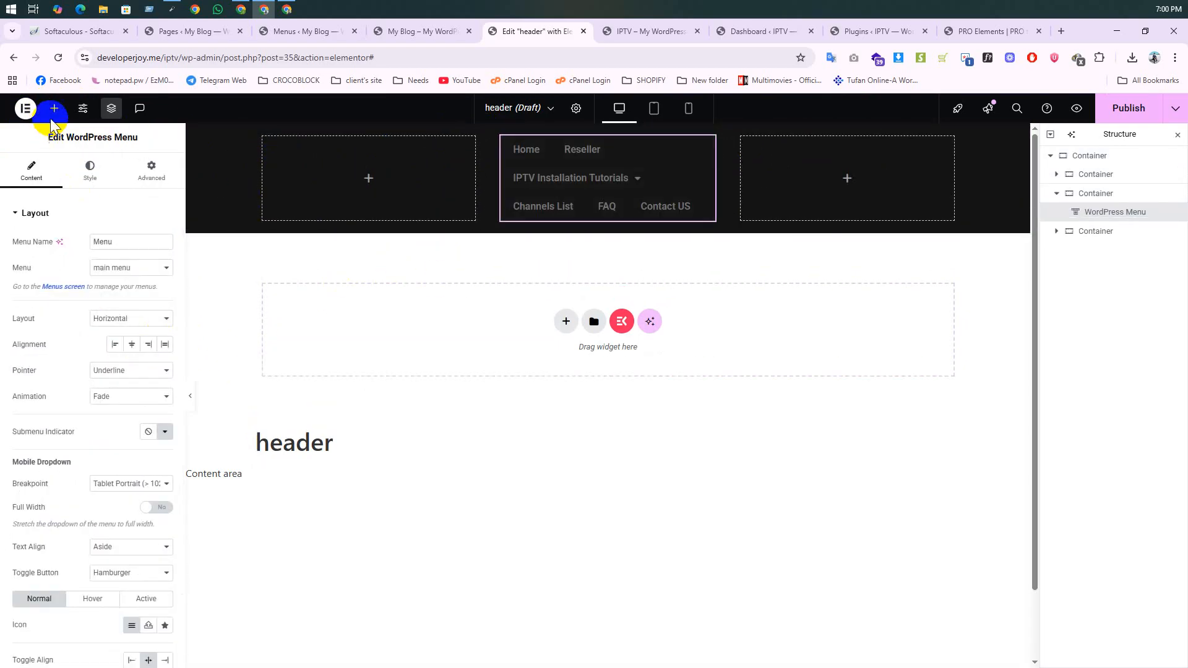
Add a Button widget to the right container and an Image widget to the empty left container
scroll(136, 532, down, 2)
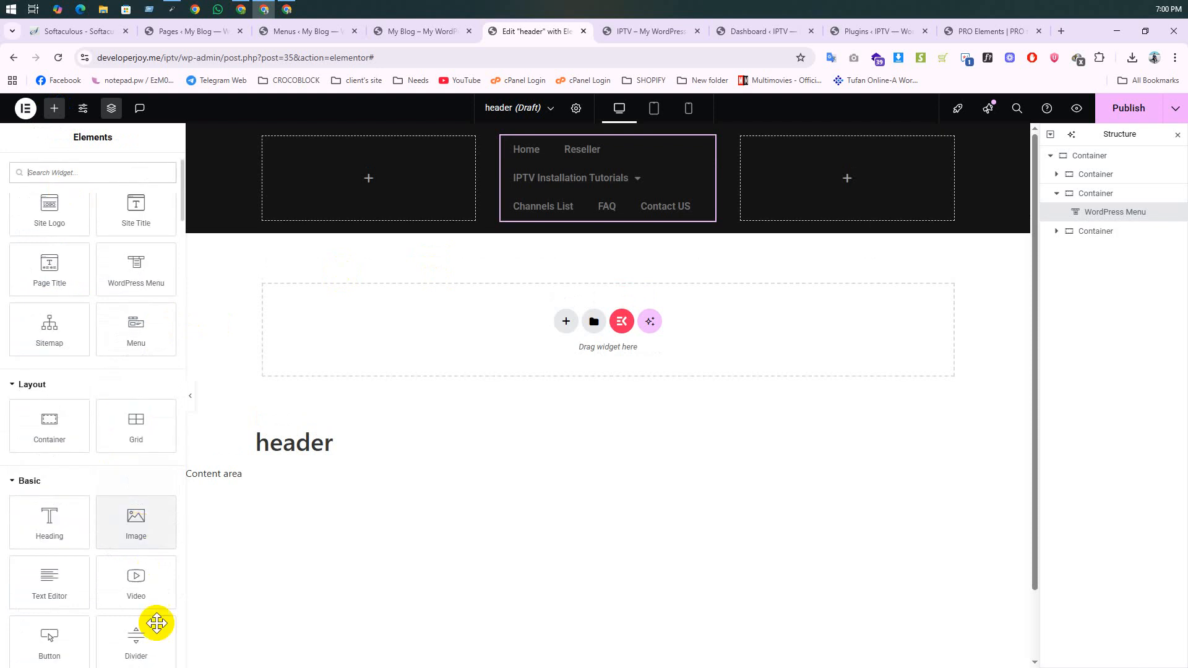
drag(55, 584, 812, 197)
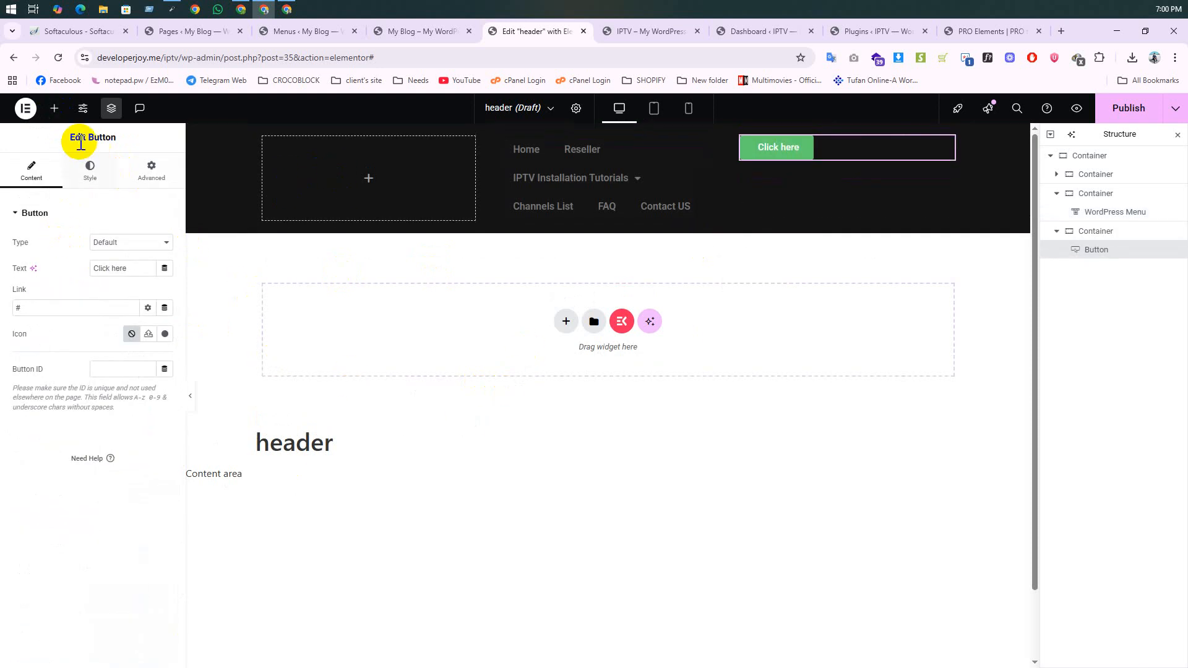
click(54, 109)
scroll(80, 468, down, 2)
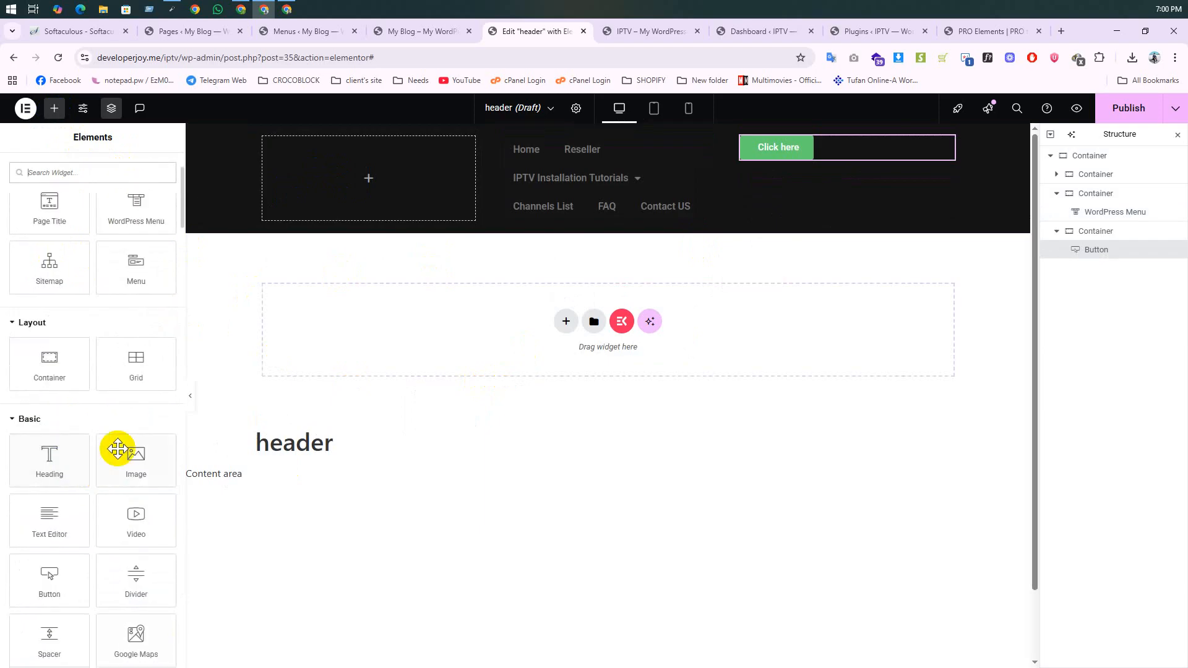
drag(153, 450, 365, 210)
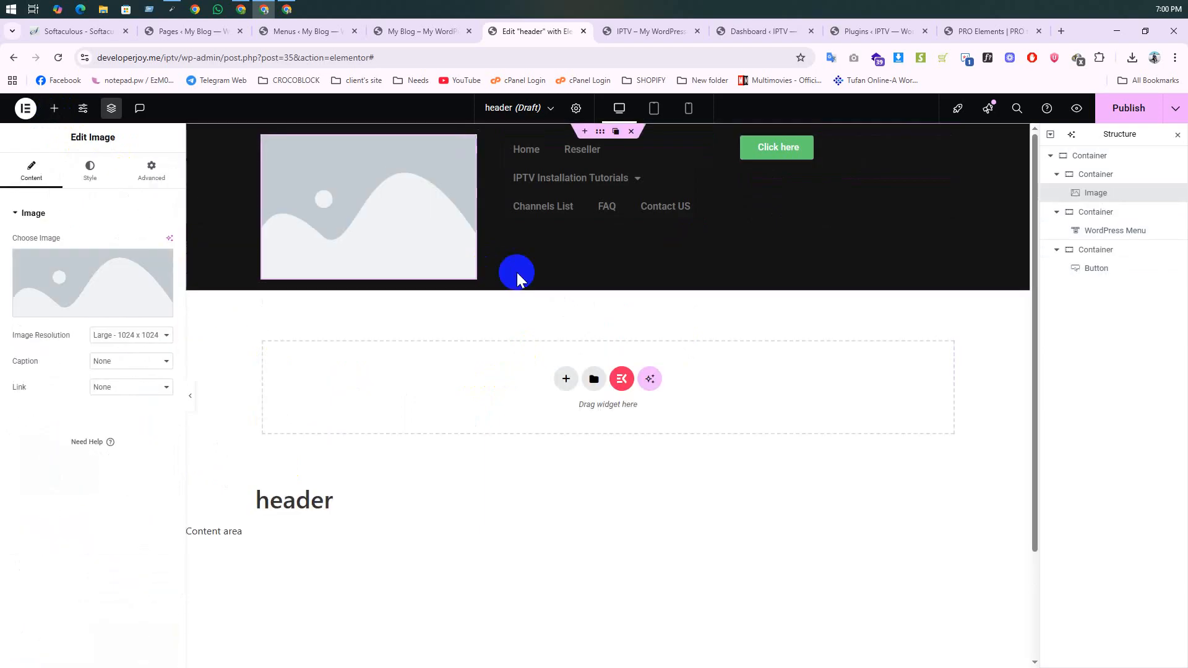
Vertically centre the menu and the Click here button, and position the button to the right
click(263, 138)
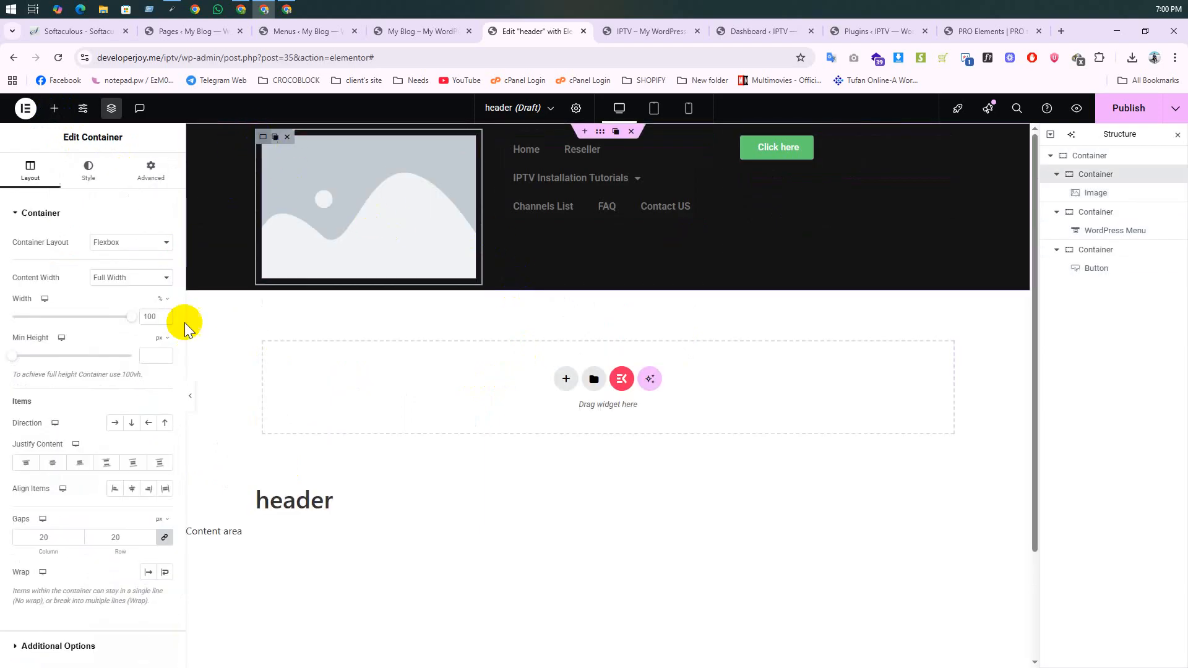
click(502, 136)
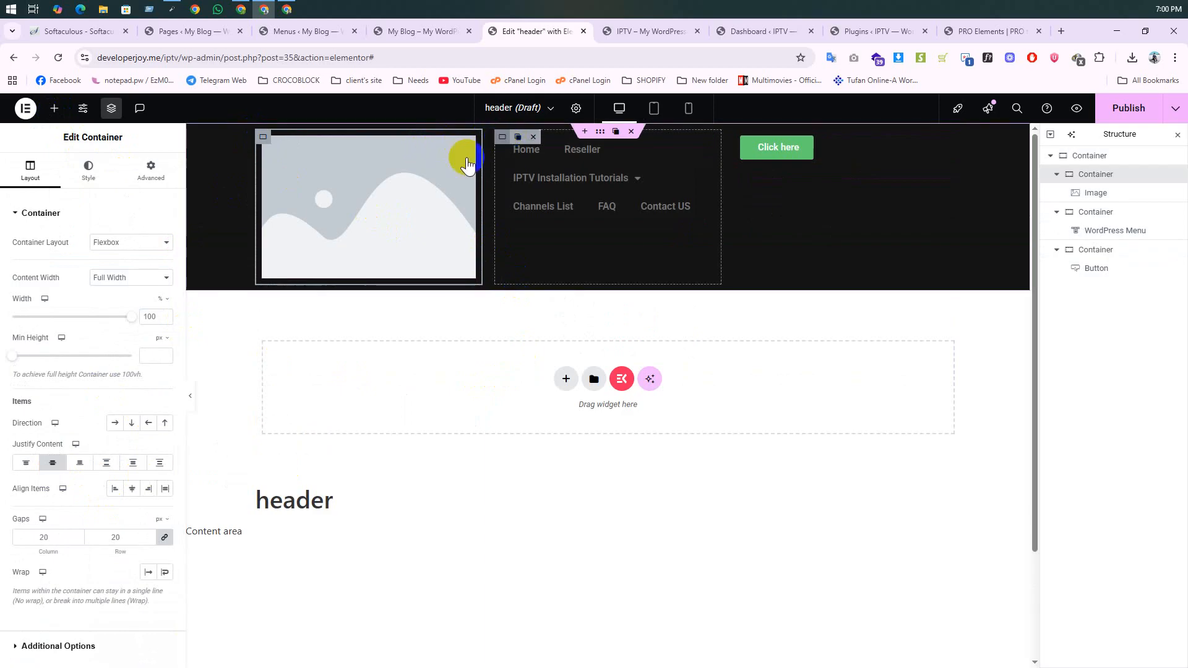
click(52, 463)
click(723, 159)
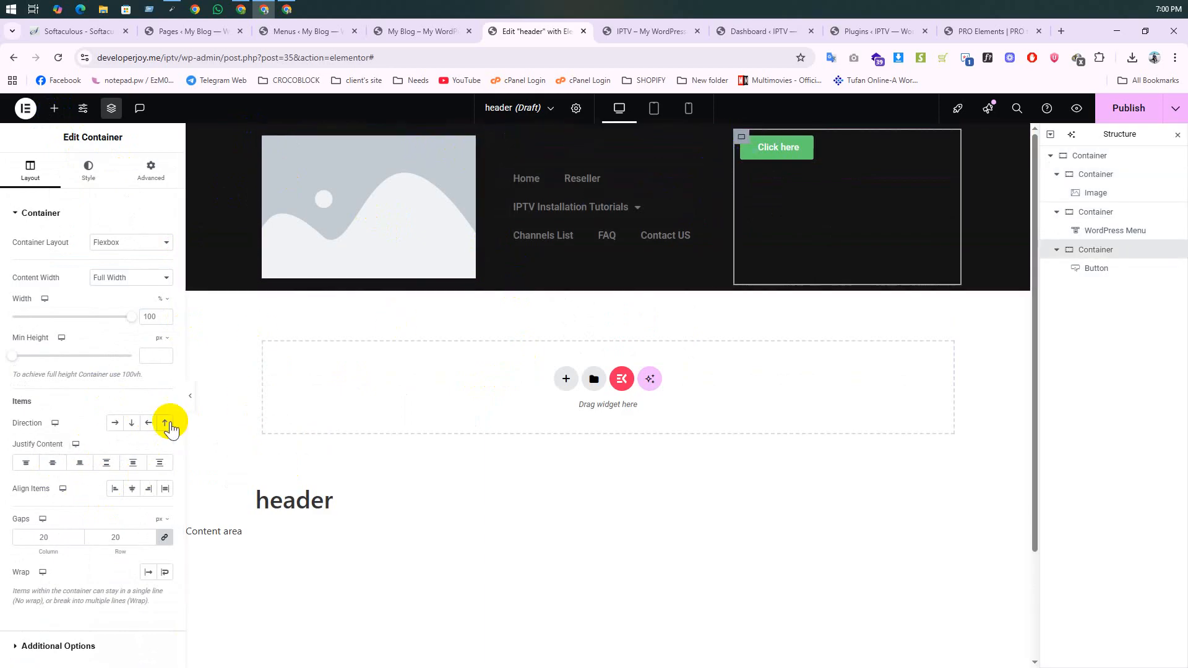
click(53, 464)
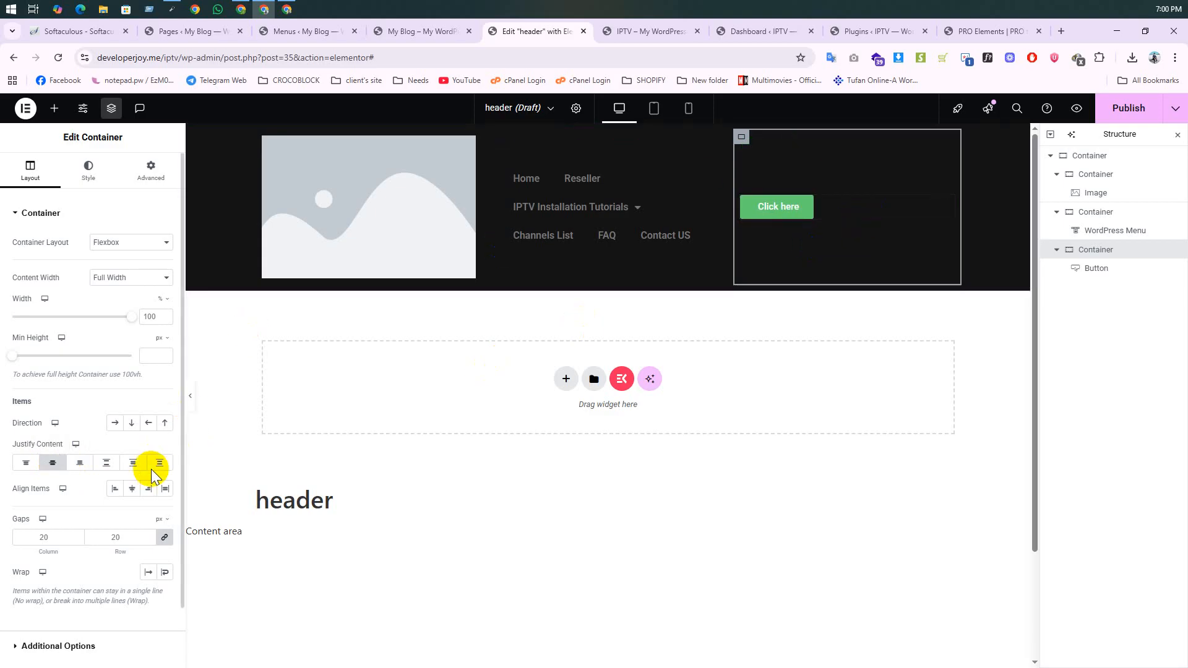
click(854, 204)
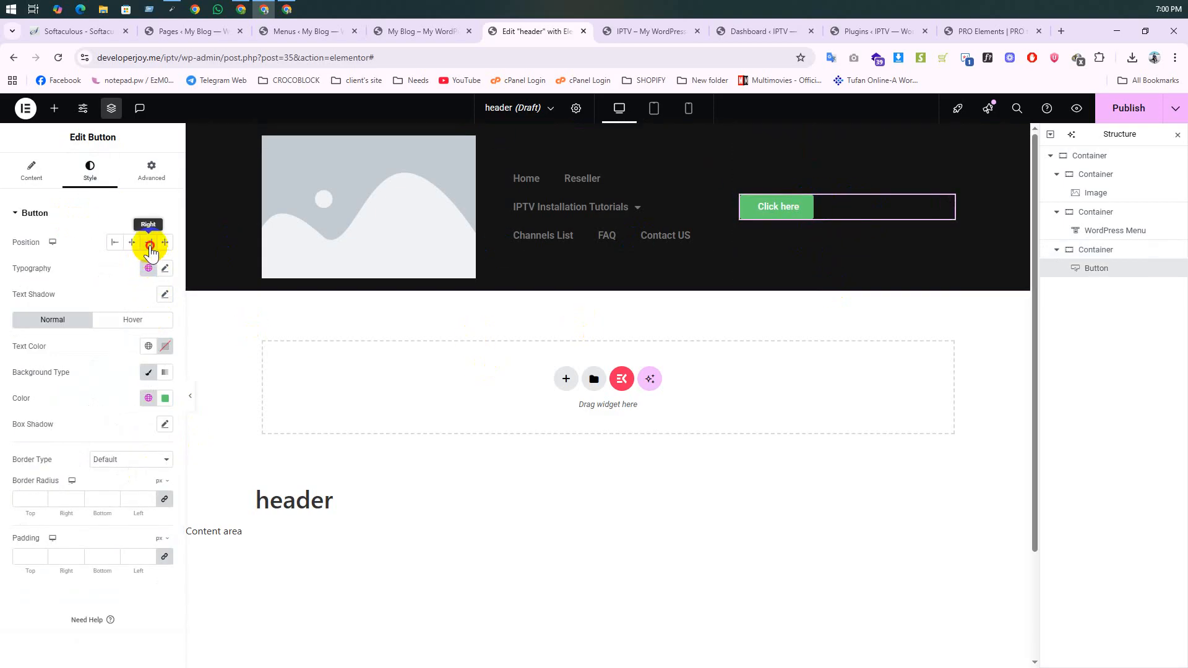
click(149, 245)
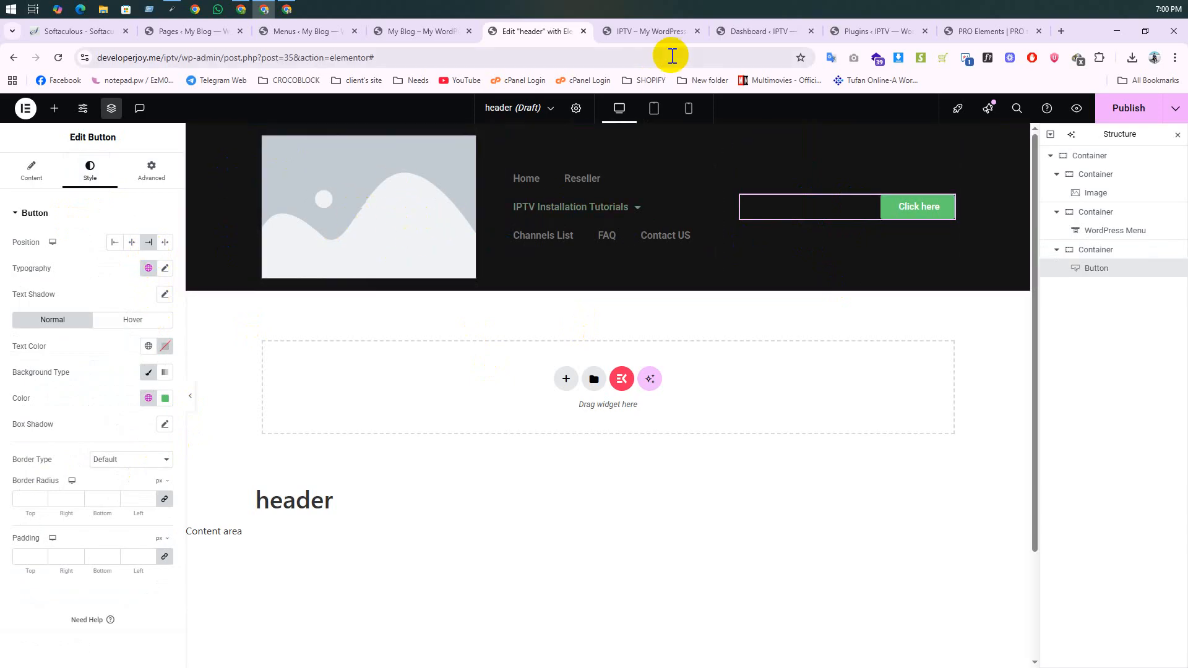
click(657, 32)
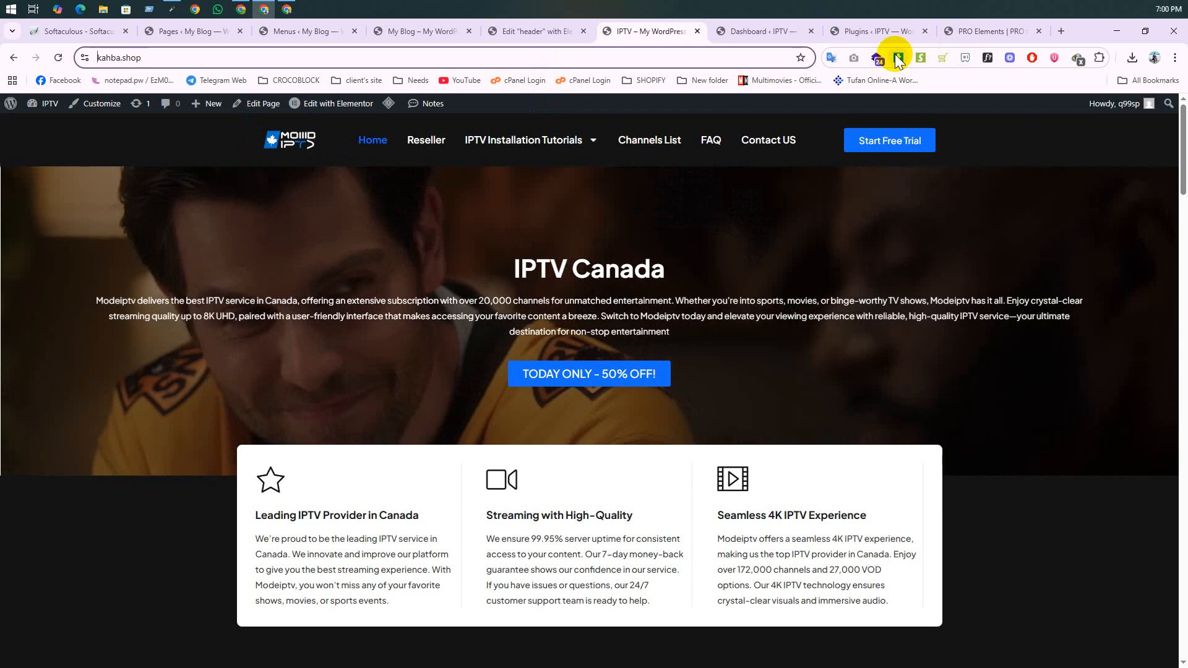
Grab the site's logo and upload Untitled-design-1.png into the header image placeholder
click(898, 57)
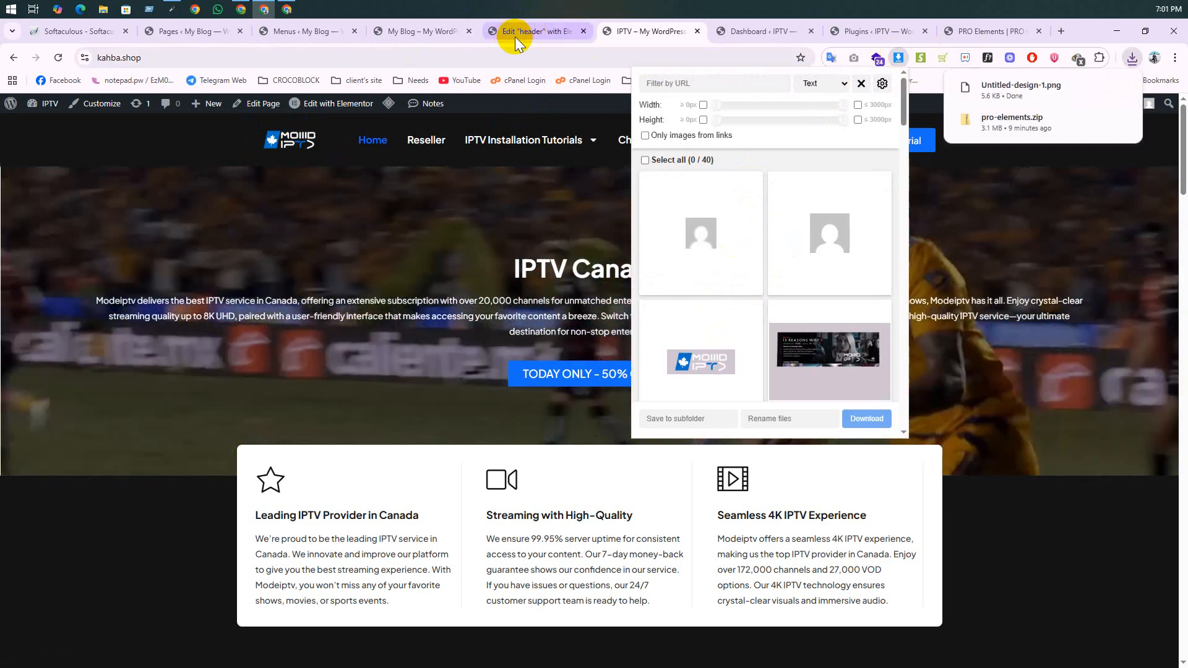
click(520, 32)
click(317, 176)
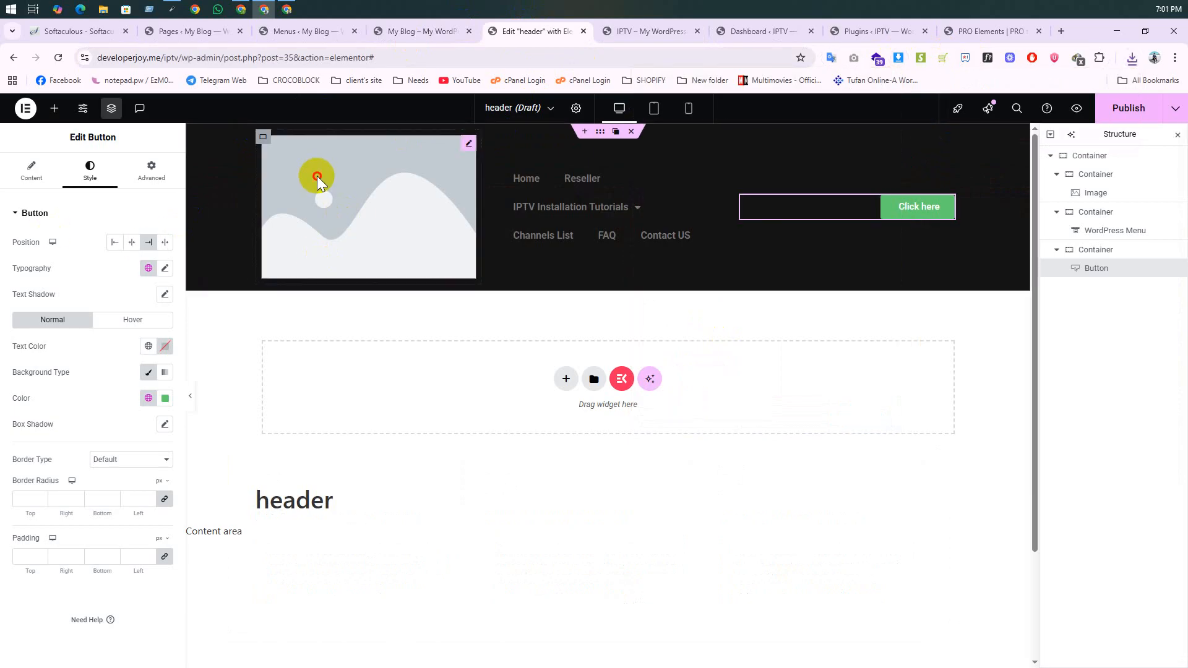
click(79, 345)
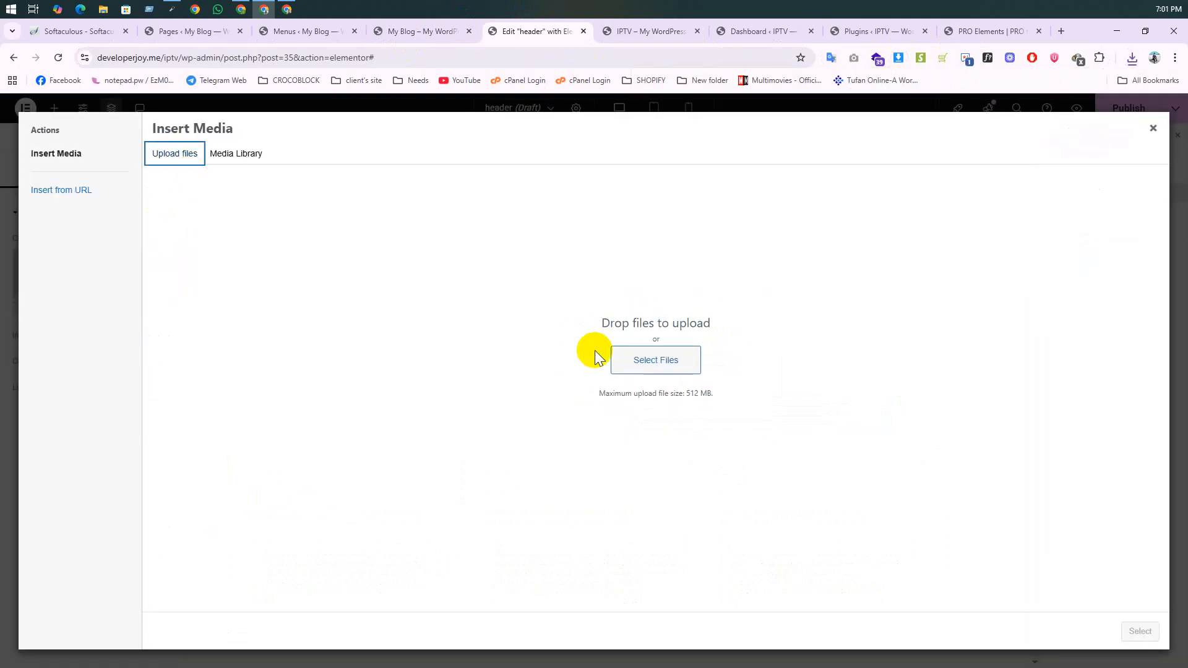
click(656, 371)
click(162, 122)
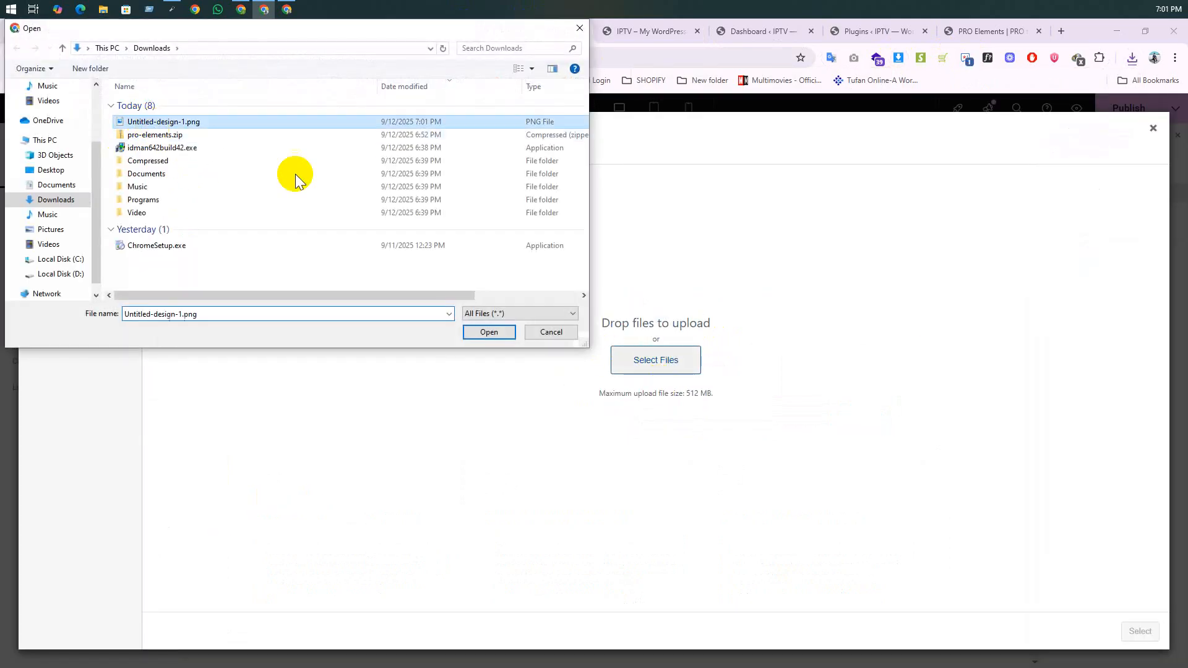
click(494, 330)
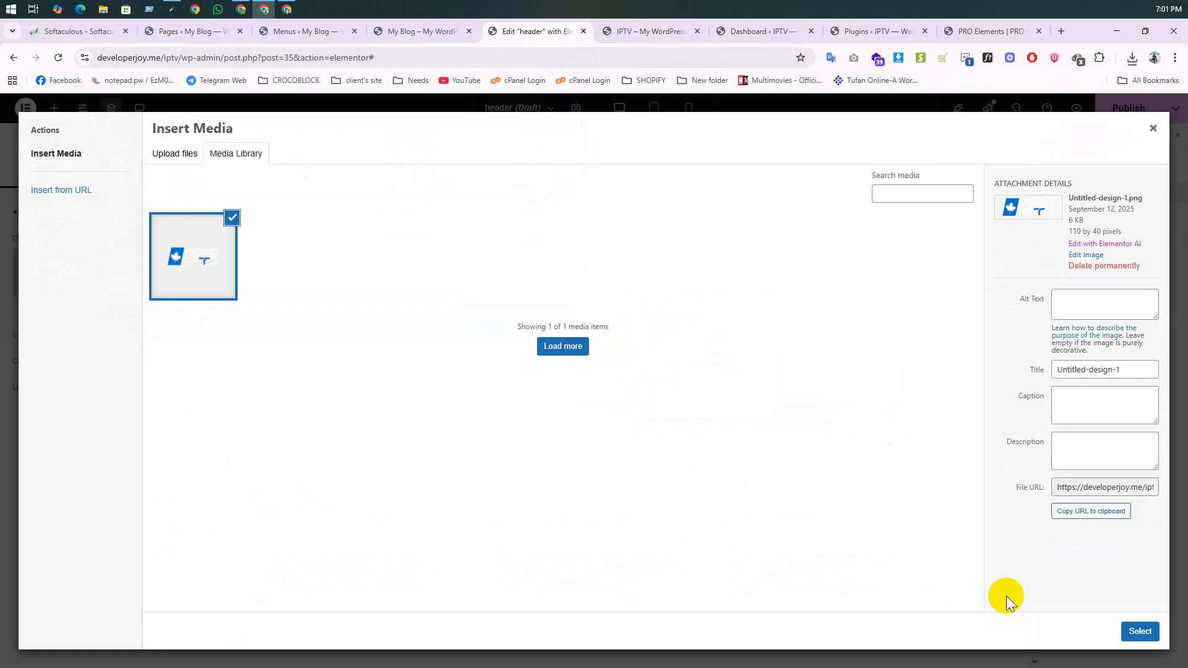
click(1159, 641)
Left-align the logo and set its container width to 40%
click(90, 167)
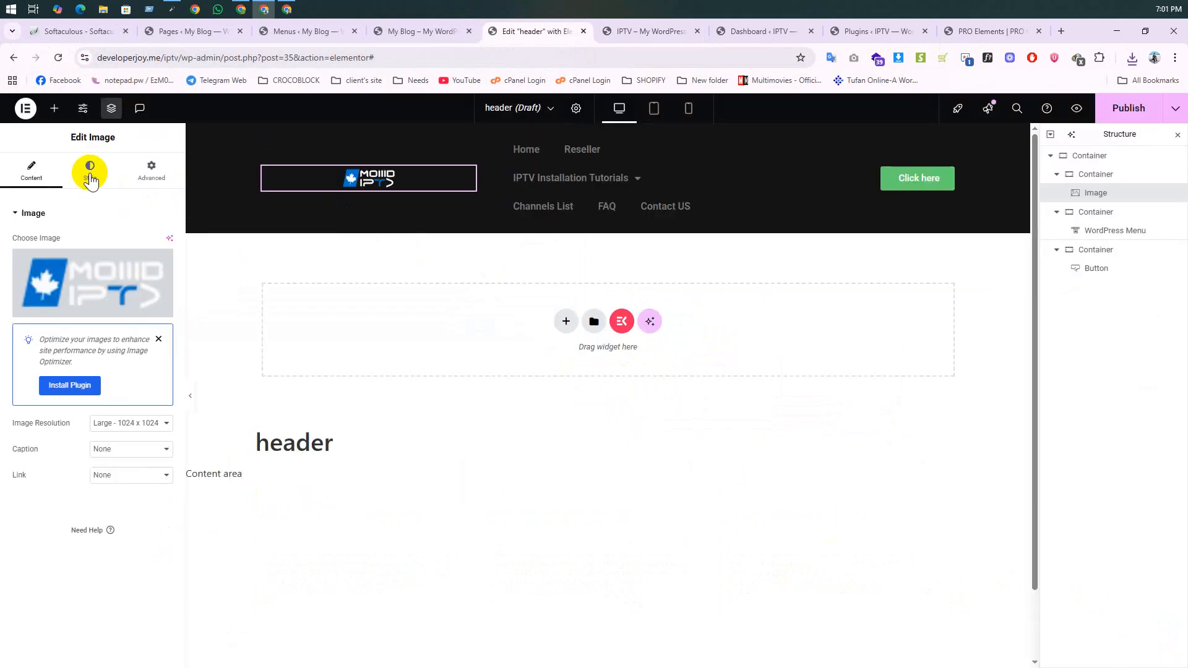
click(127, 242)
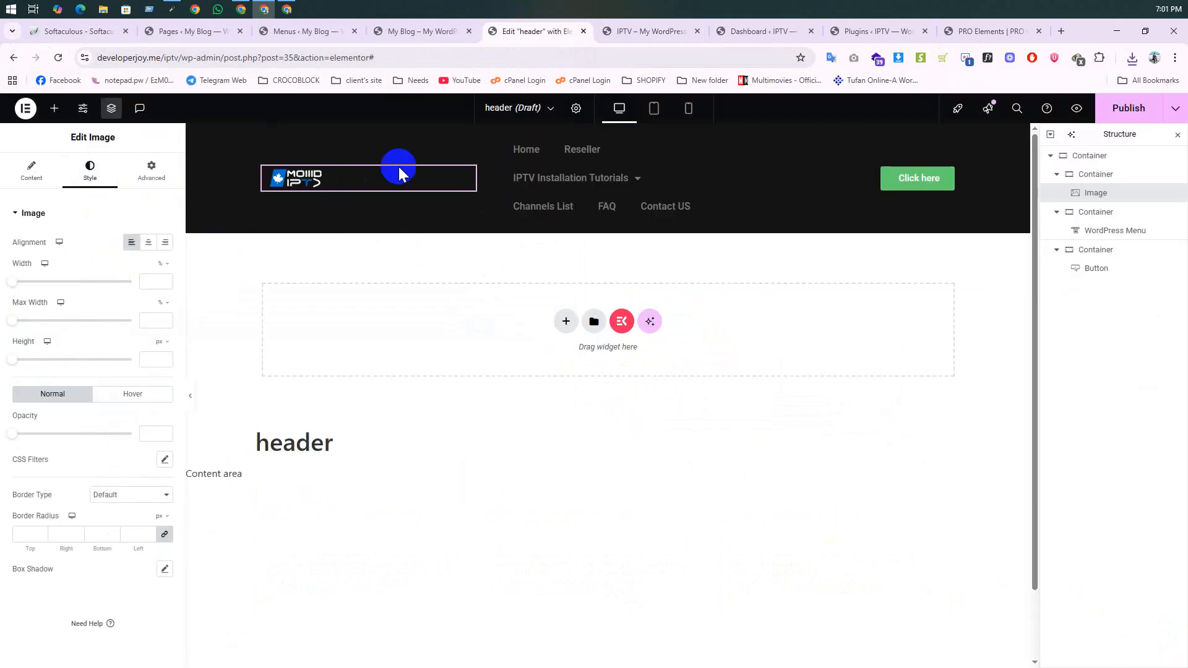
click(263, 137)
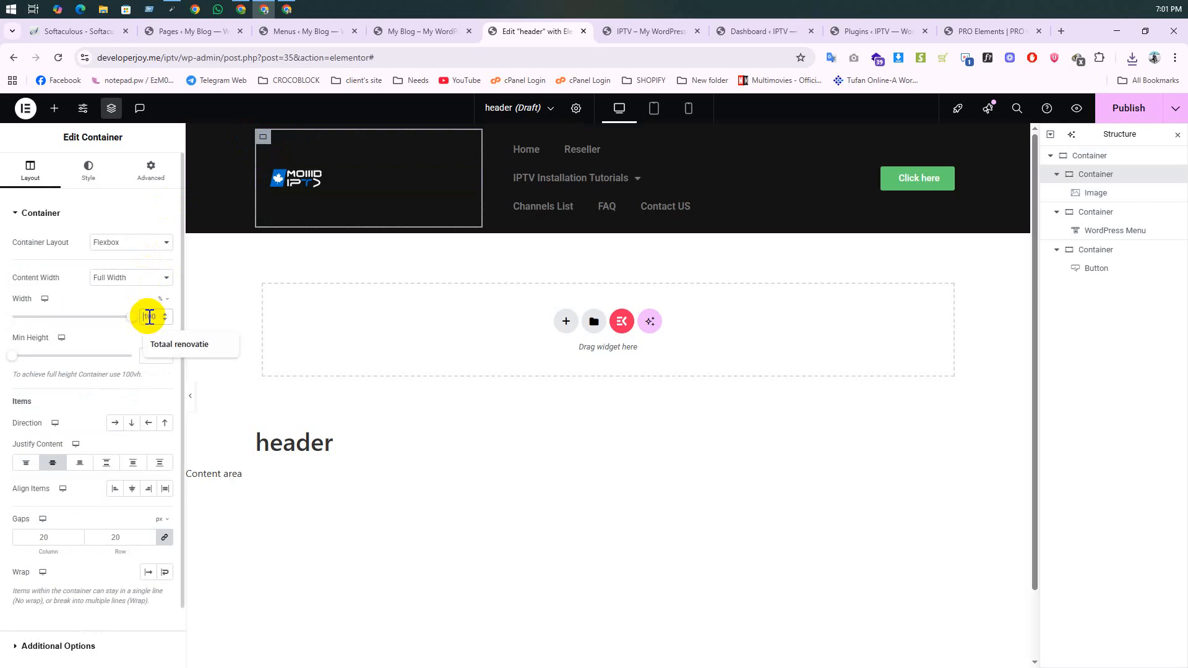
text(40)
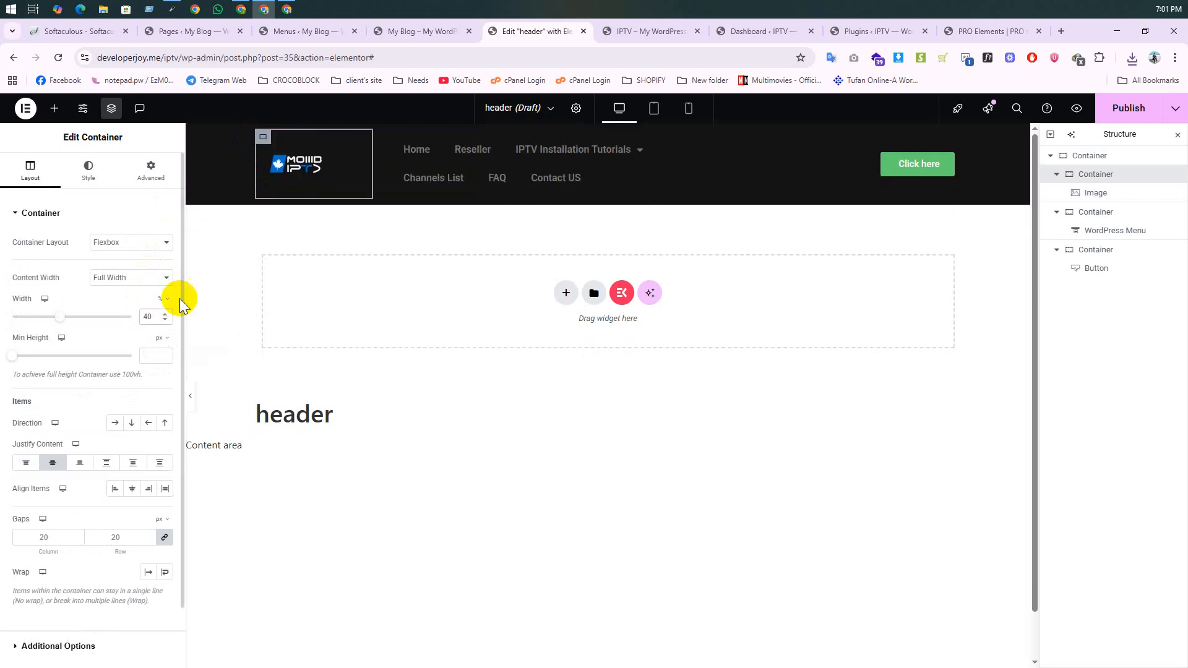
click(392, 137)
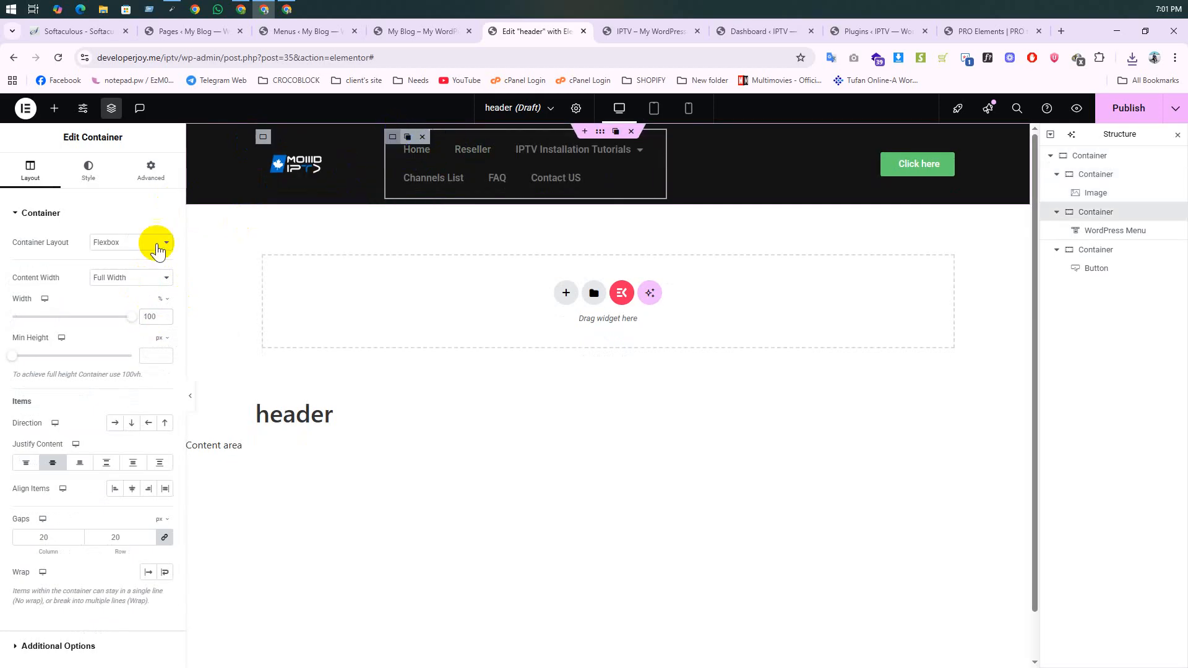
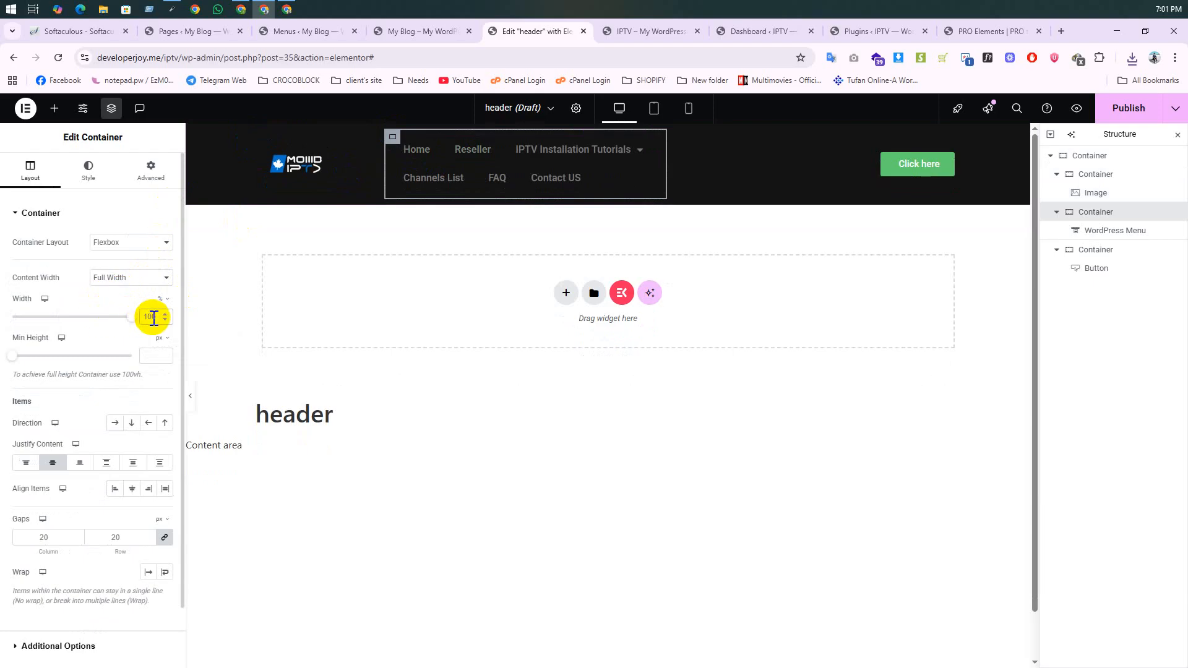
Try initial header column widths: button 20%, logo 20%, menu 60%
text(40)
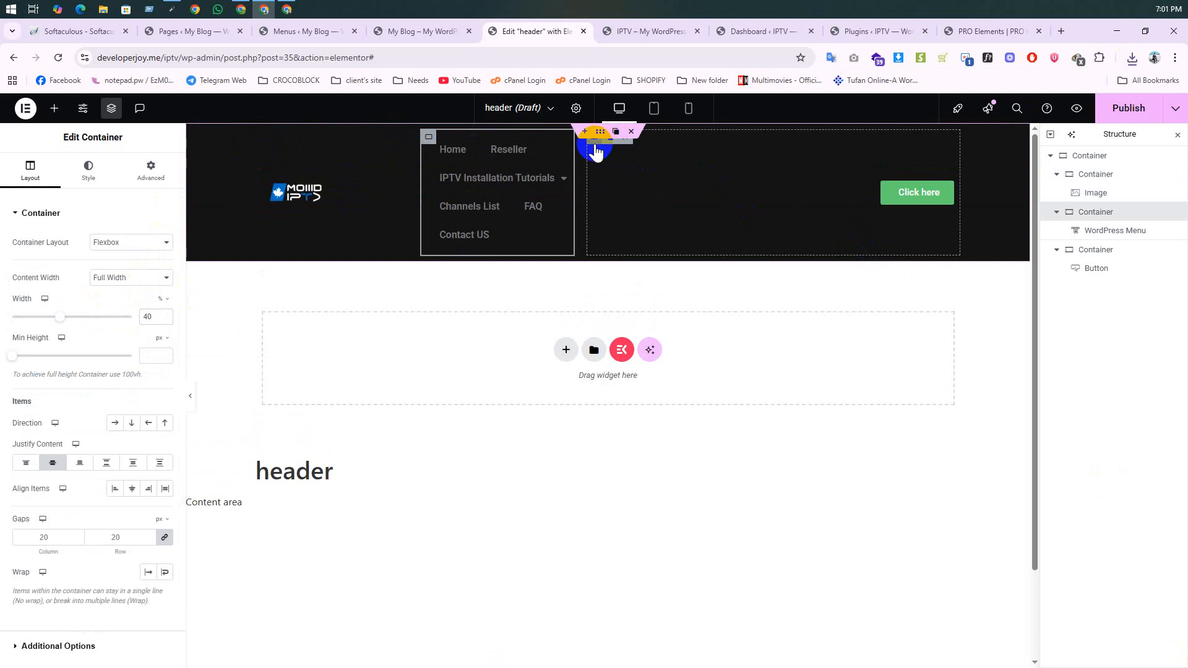
click(596, 152)
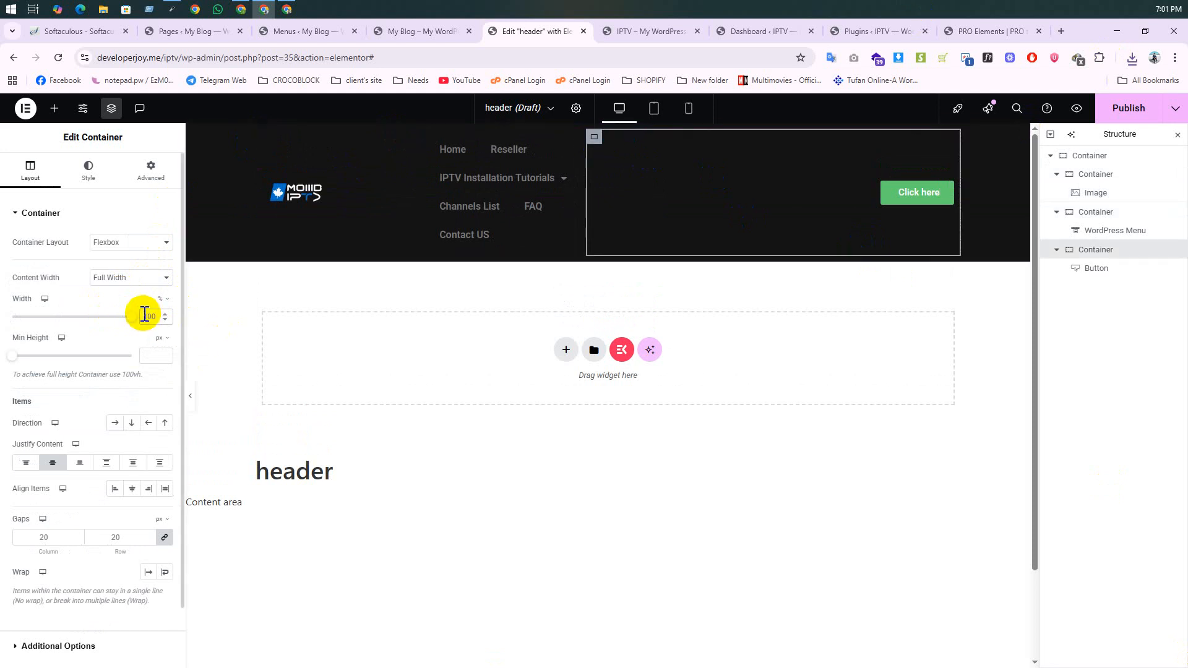
text(20)
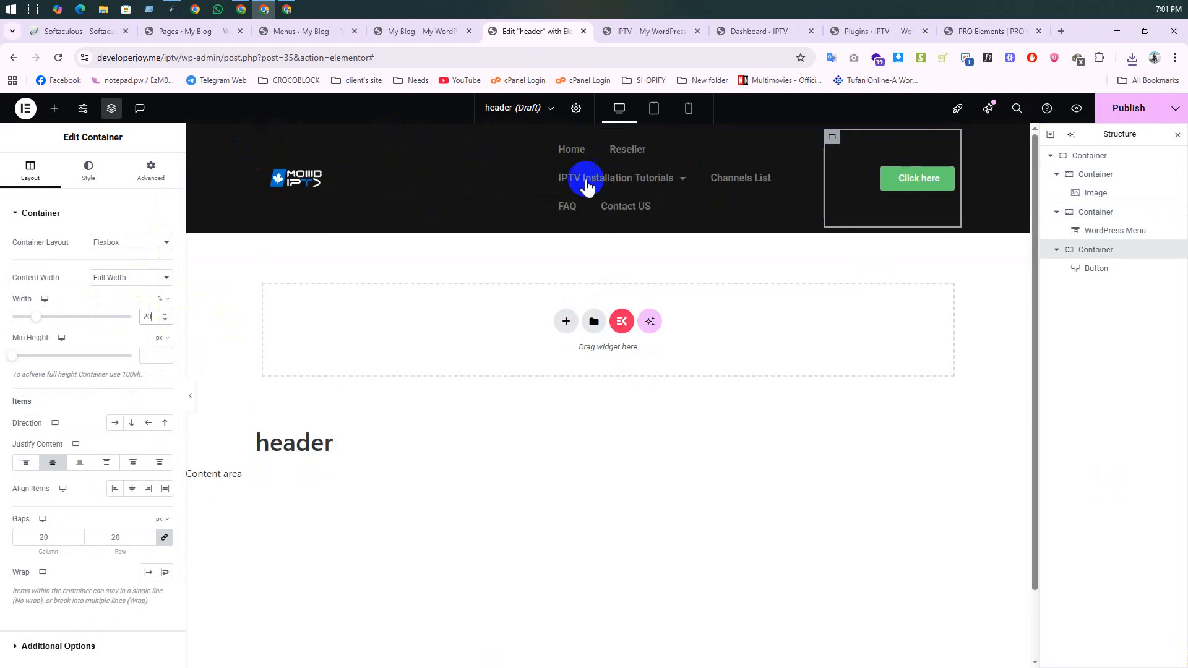
click(259, 145)
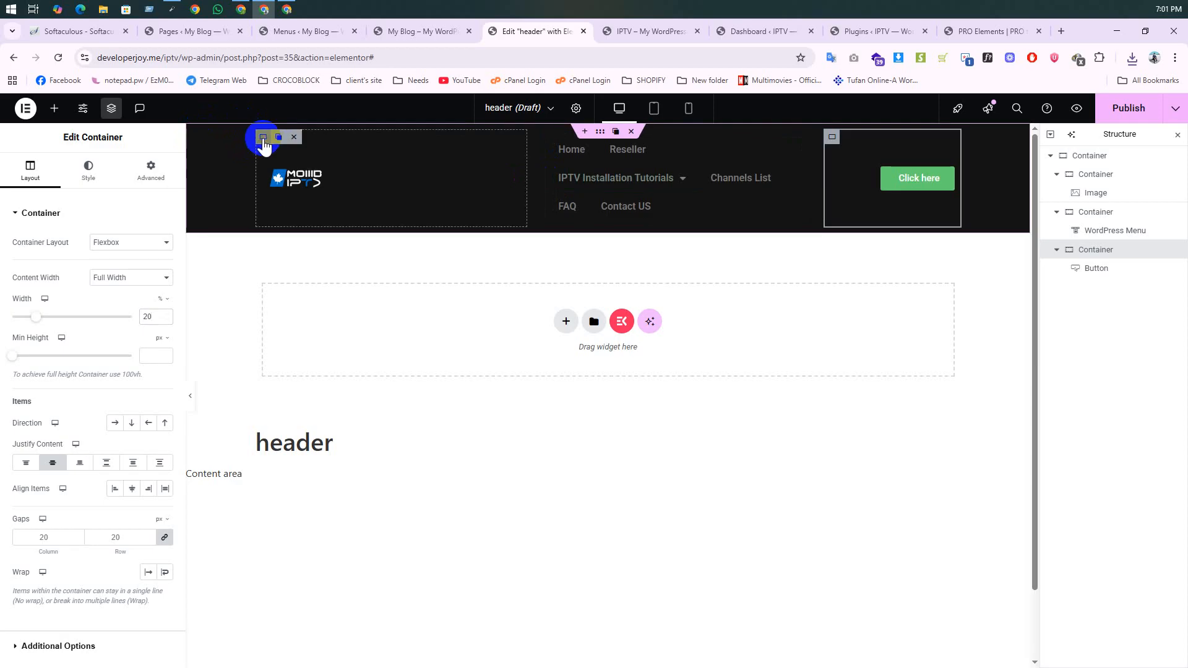
click(144, 317)
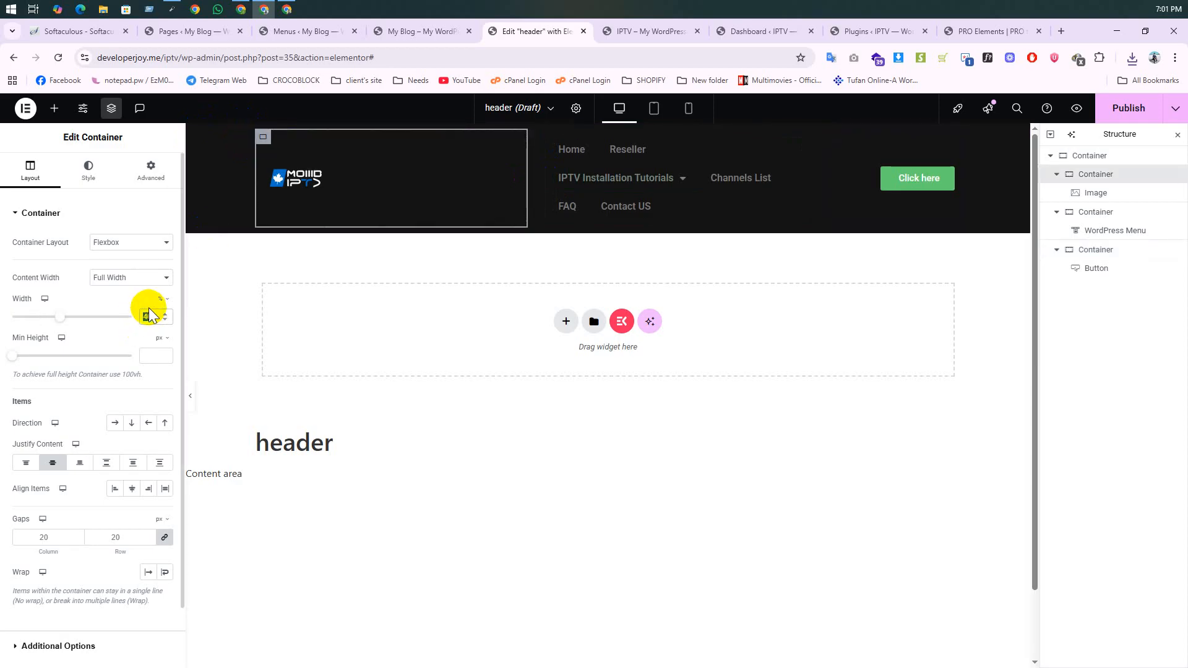
text(20)
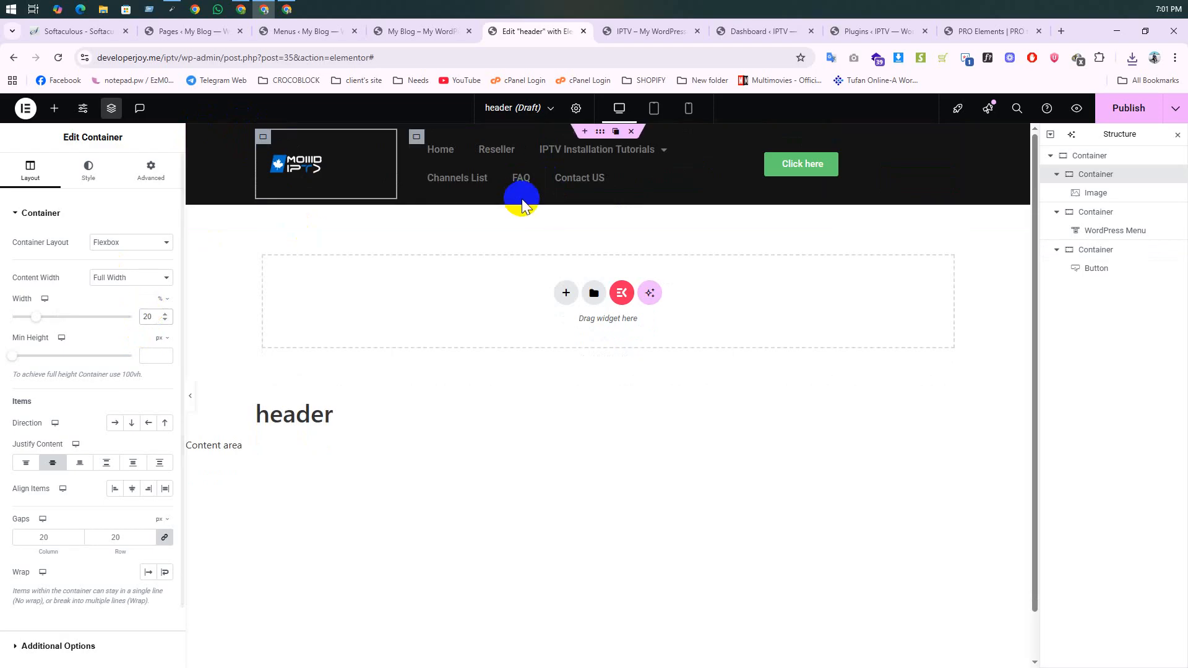
click(711, 138)
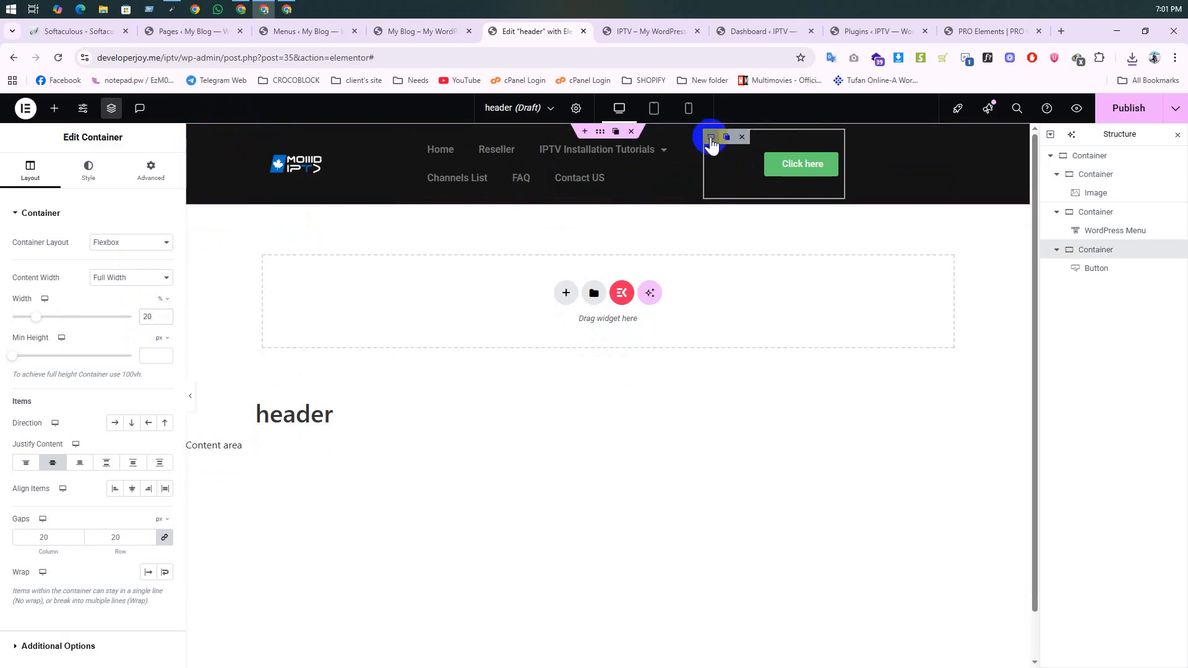
click(399, 149)
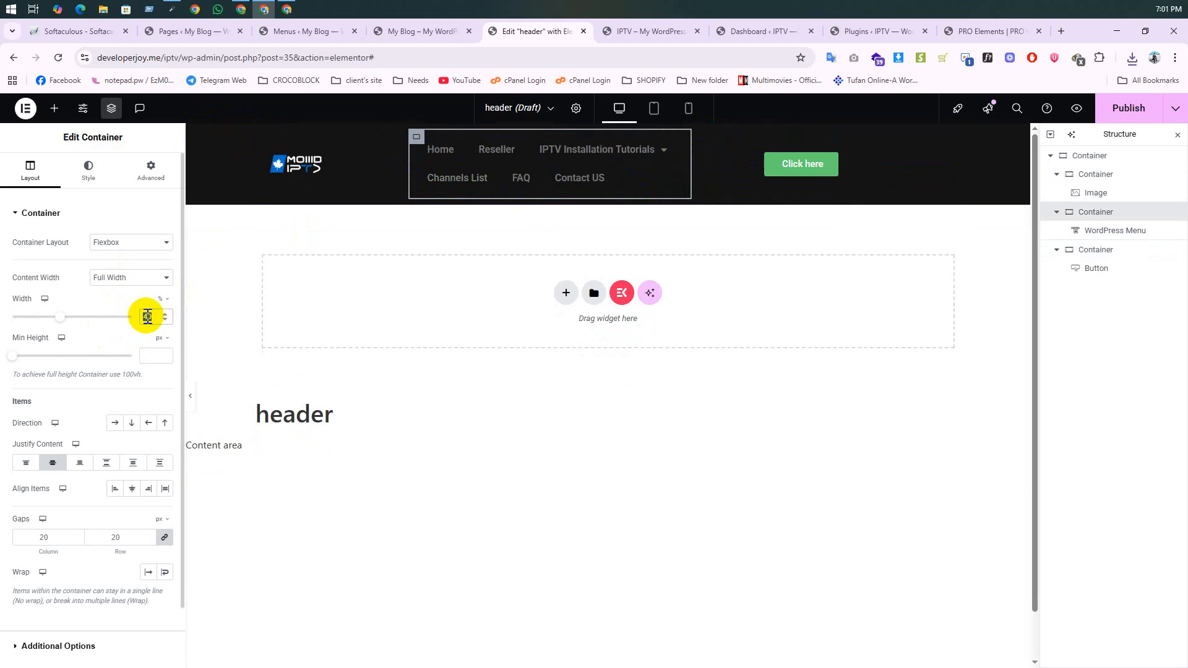
text(60)
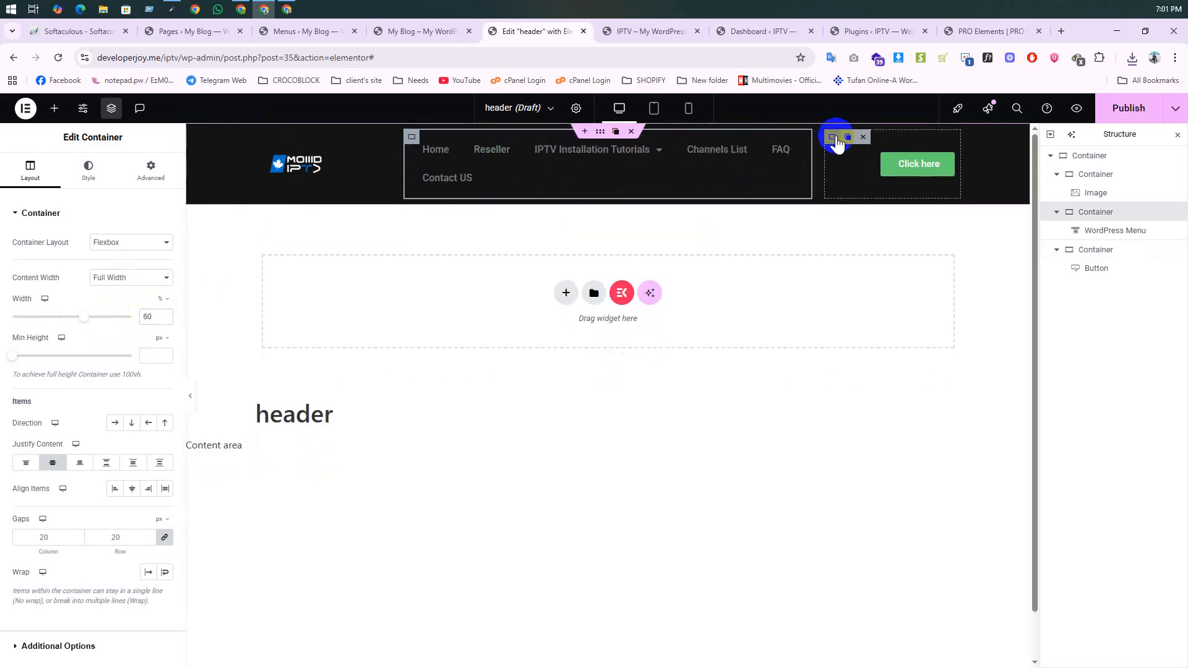
Set the final column widths: button 15%, logo 15%, menu 70%
click(834, 139)
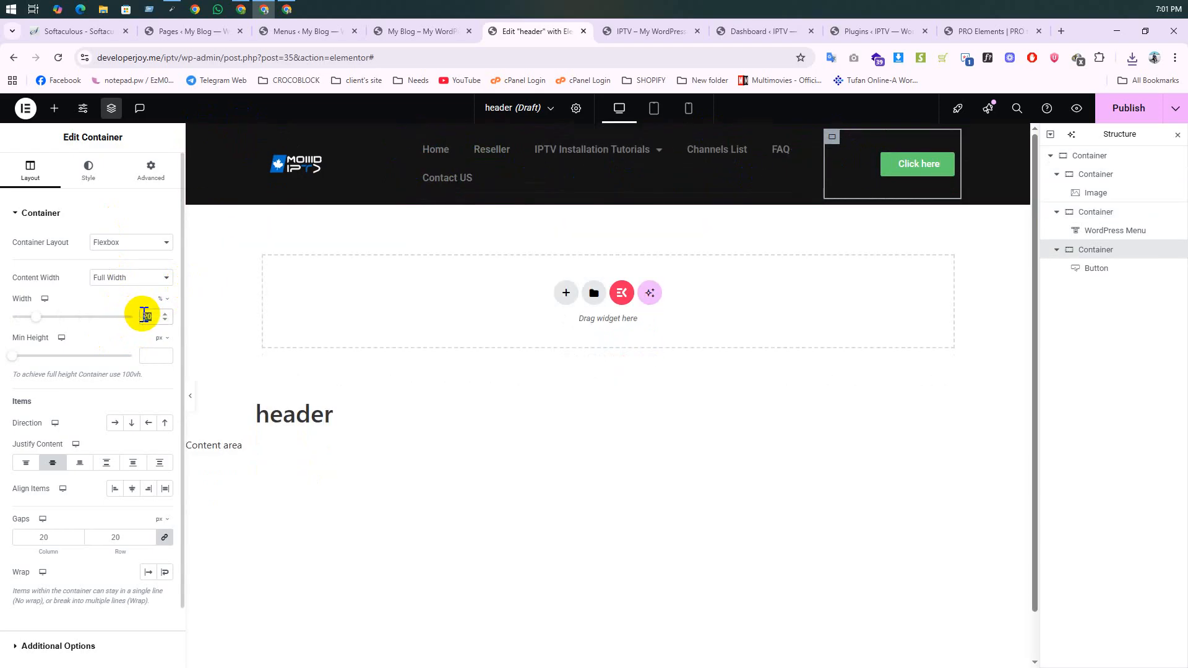
key(BackSpace)
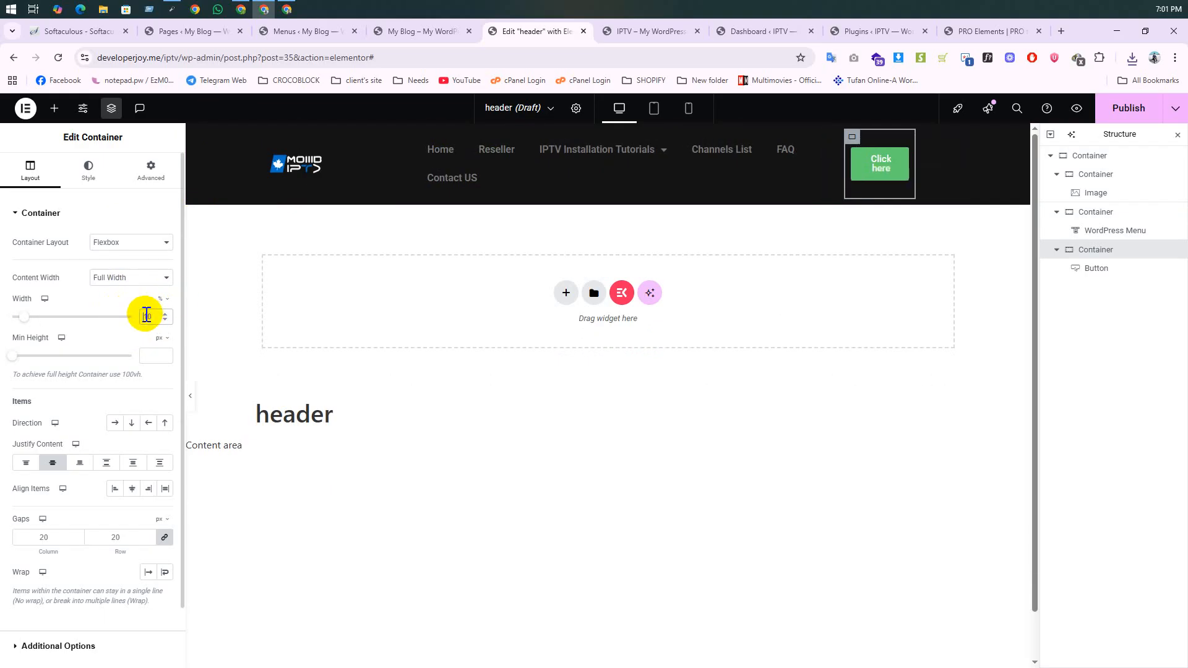
text(15)
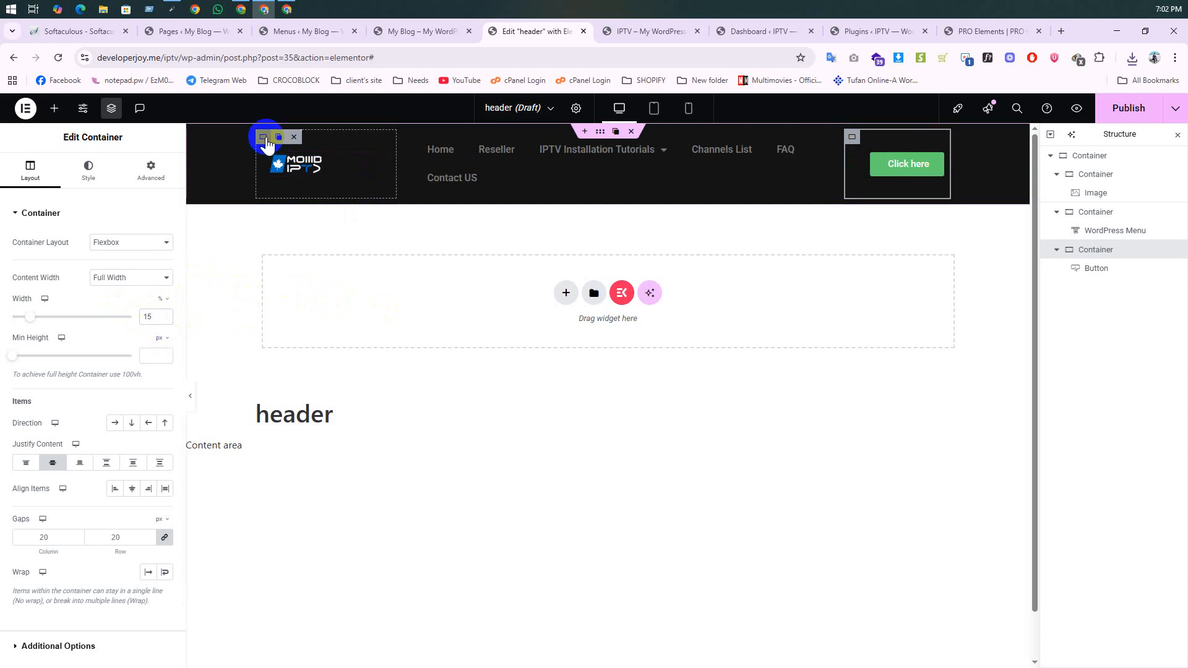
click(265, 138)
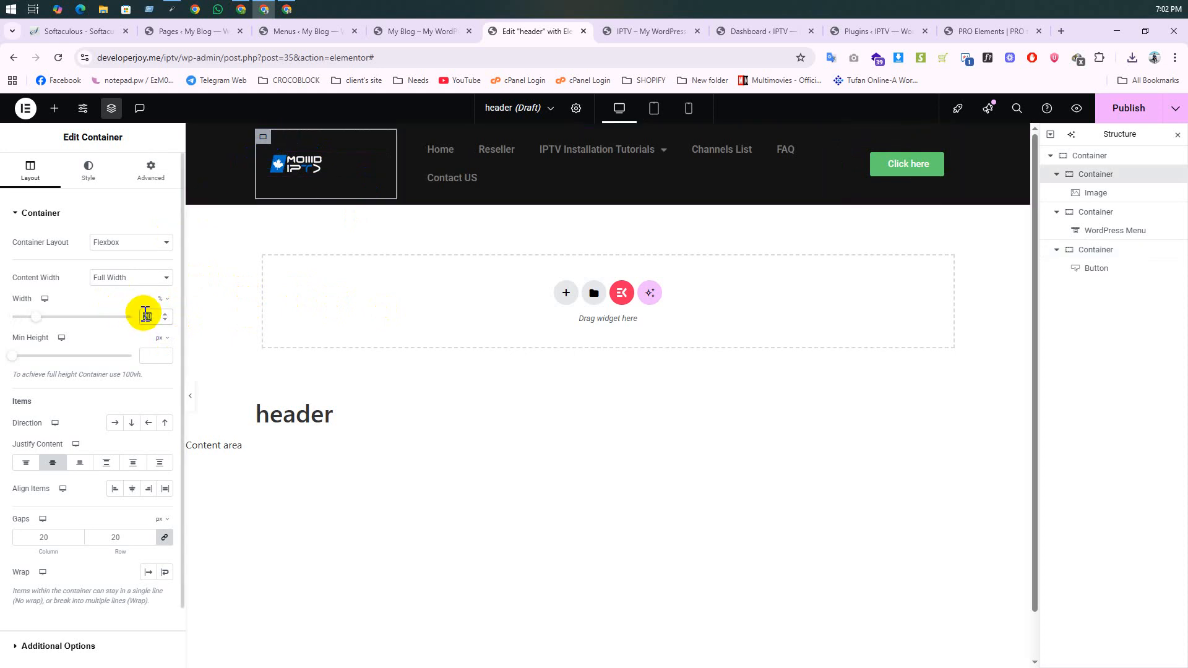
text(15)
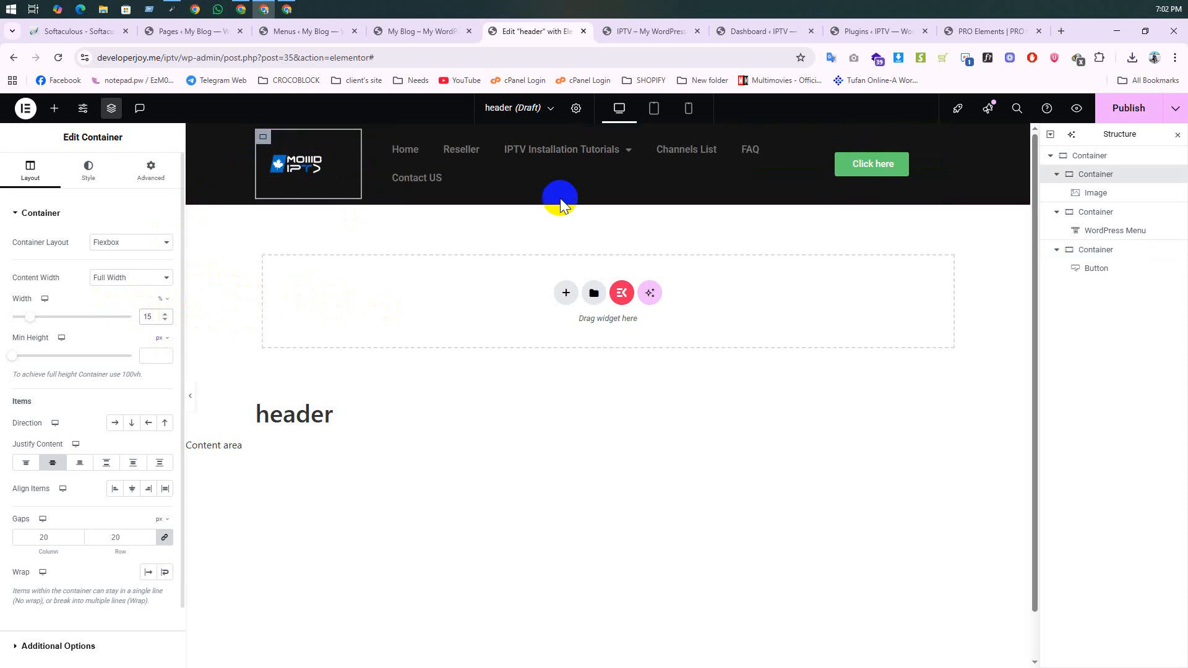
click(381, 137)
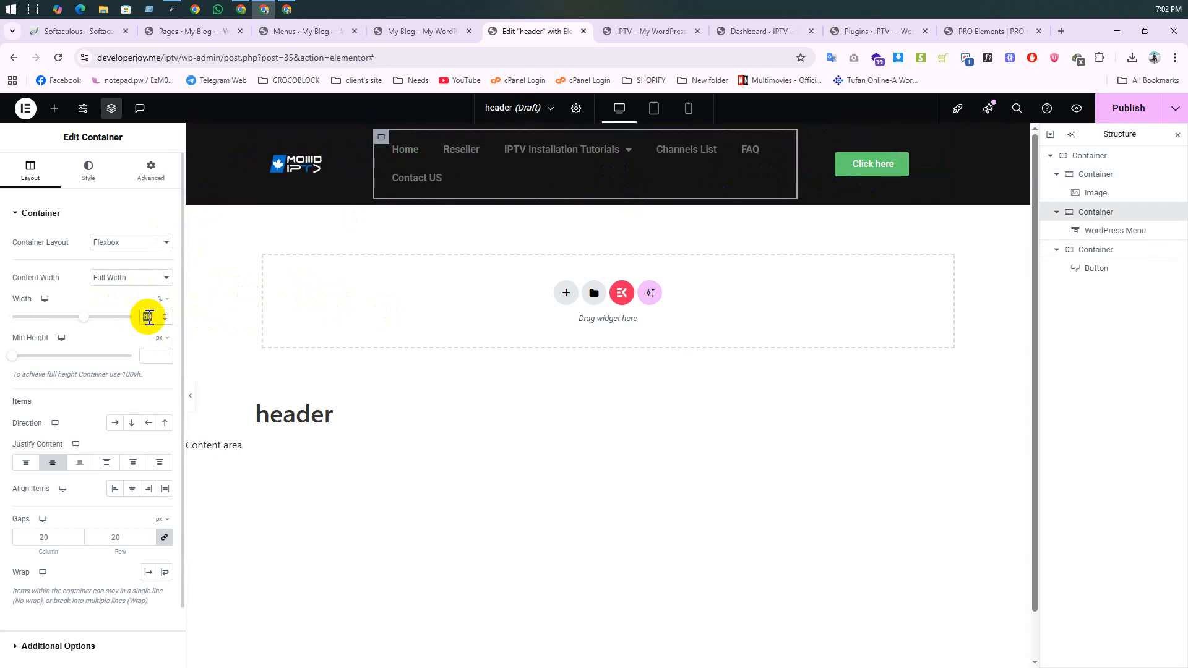
text(70)
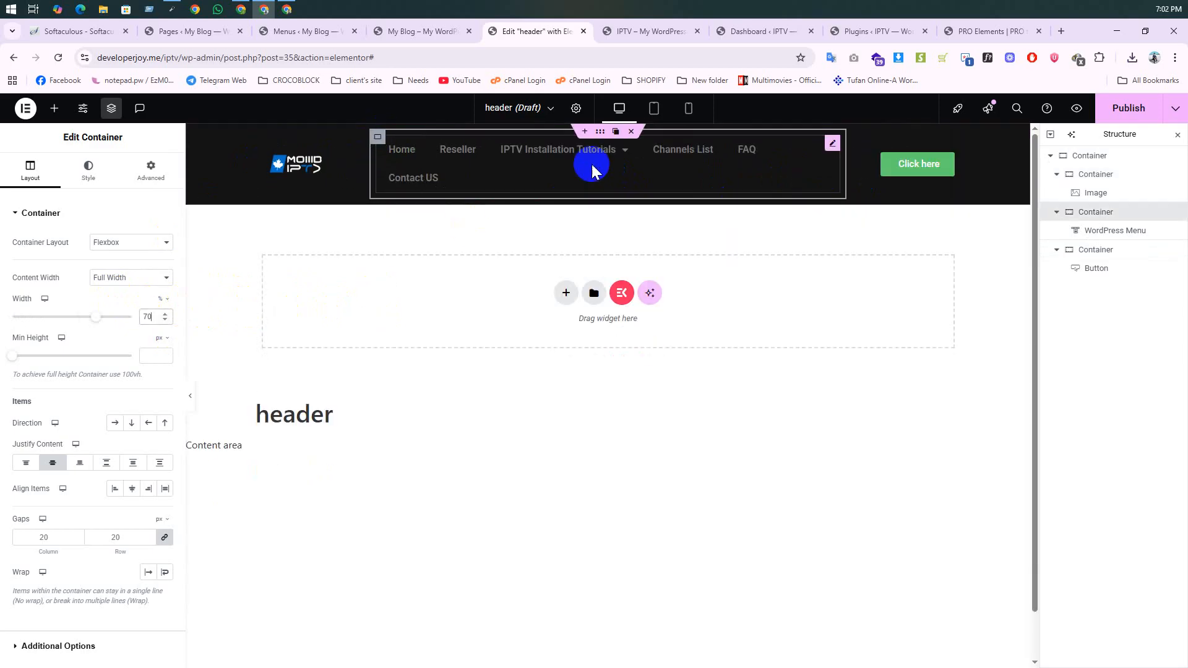
click(598, 166)
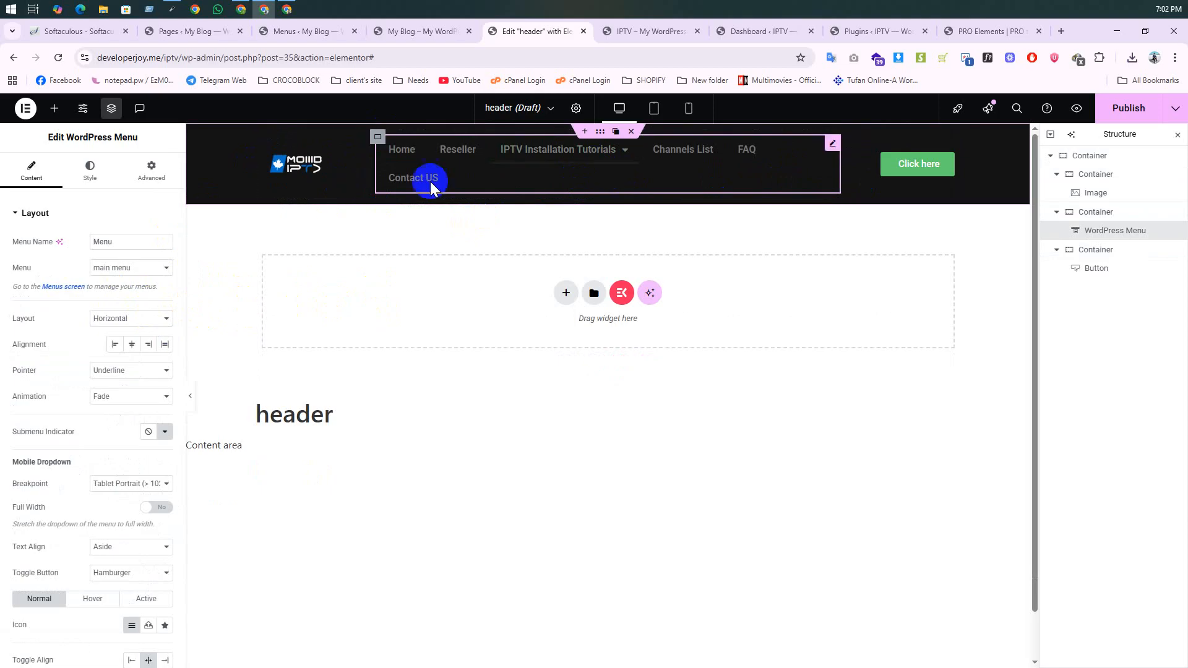
Centre-align the menu items in their column and switch to the live IPTV site
click(298, 171)
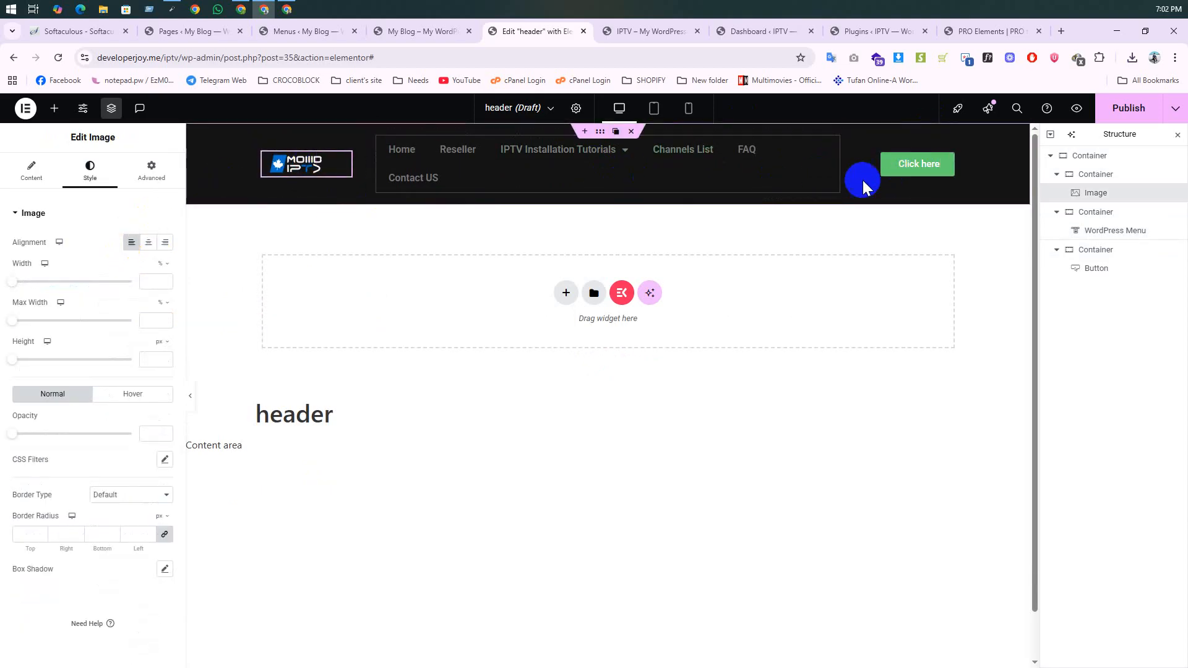
click(707, 176)
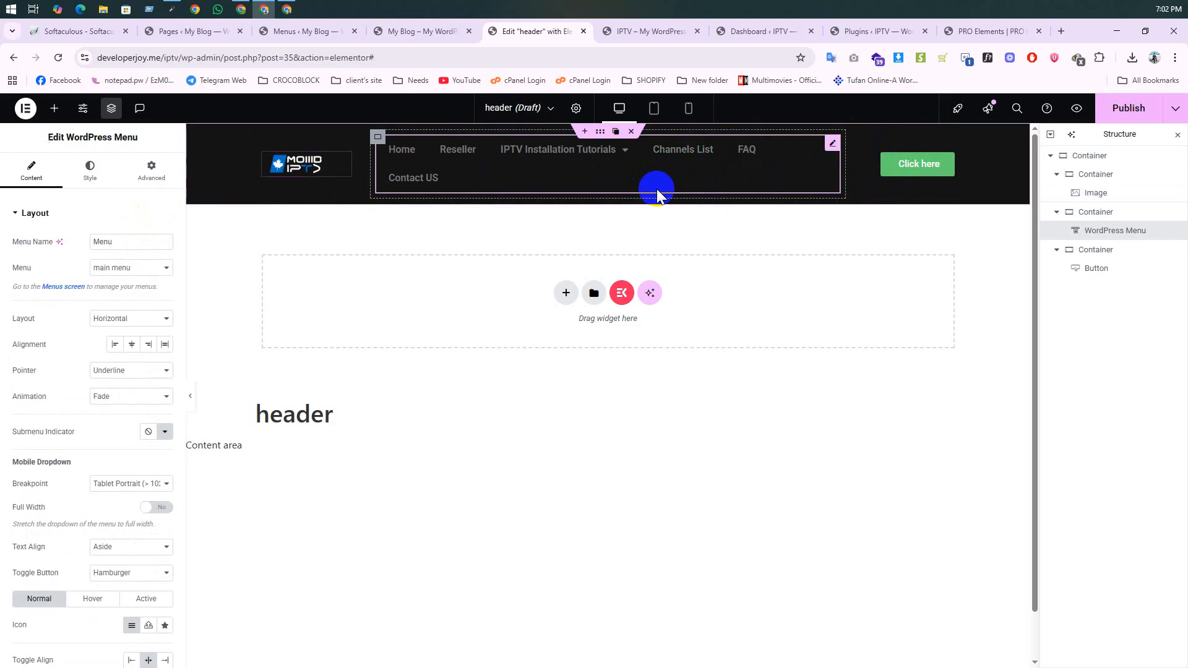
click(131, 346)
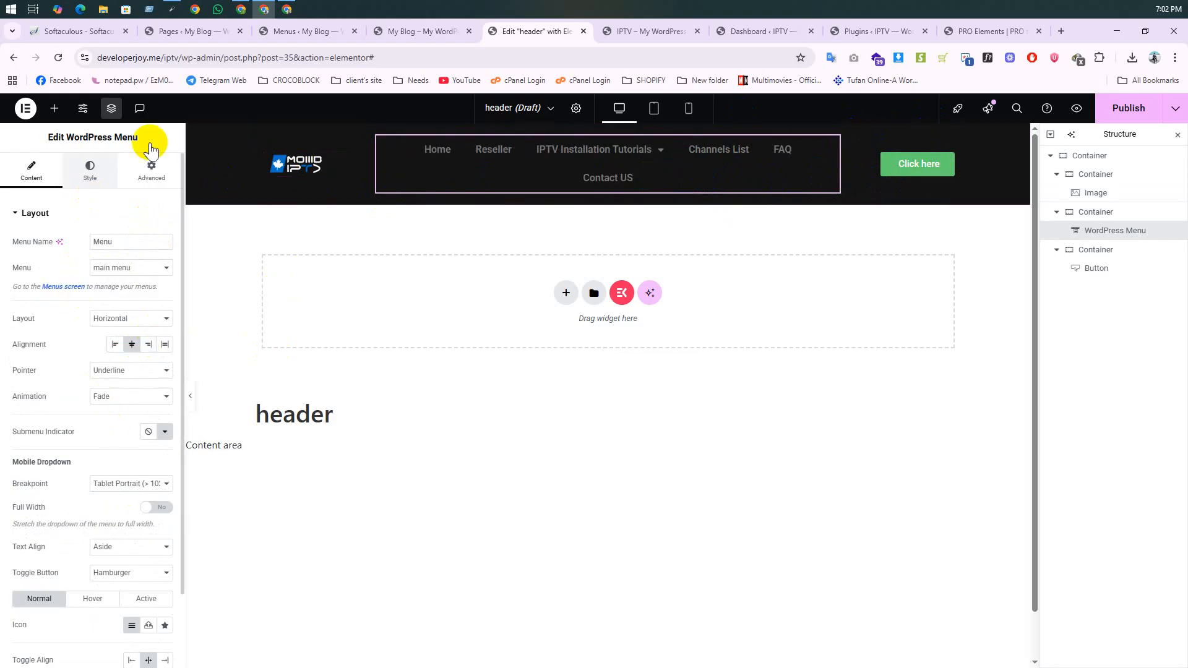
click(653, 31)
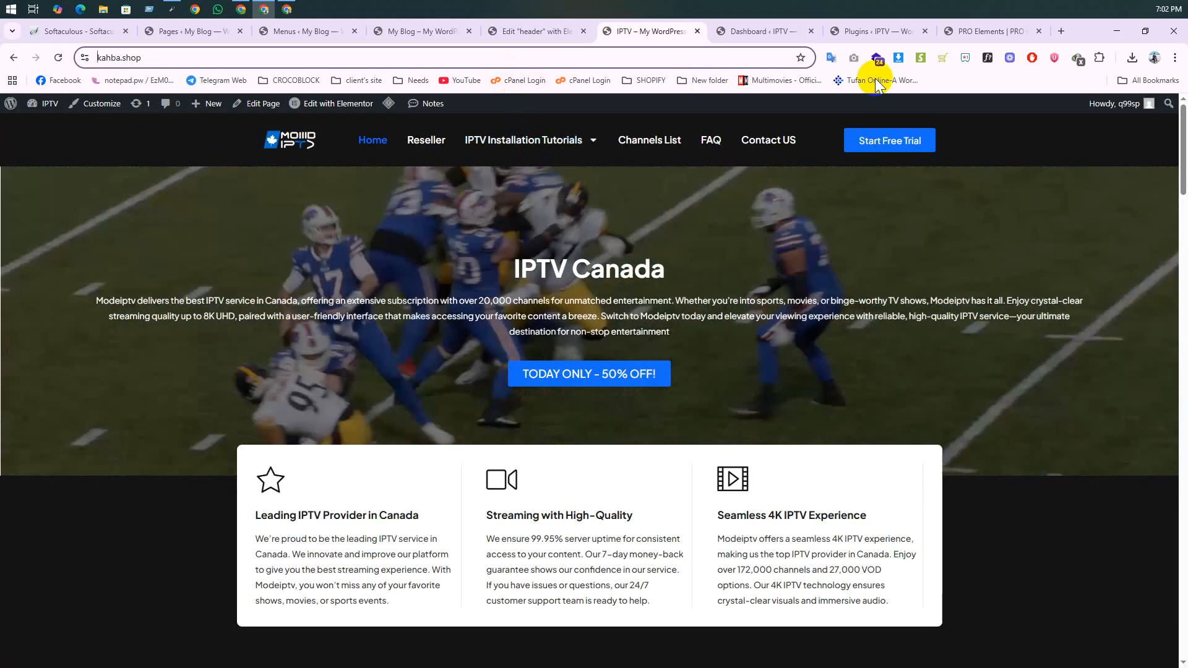
Use WhatFont to identify the live menu font: Plus Jakarta Sans 600, colour #146ef5
click(987, 58)
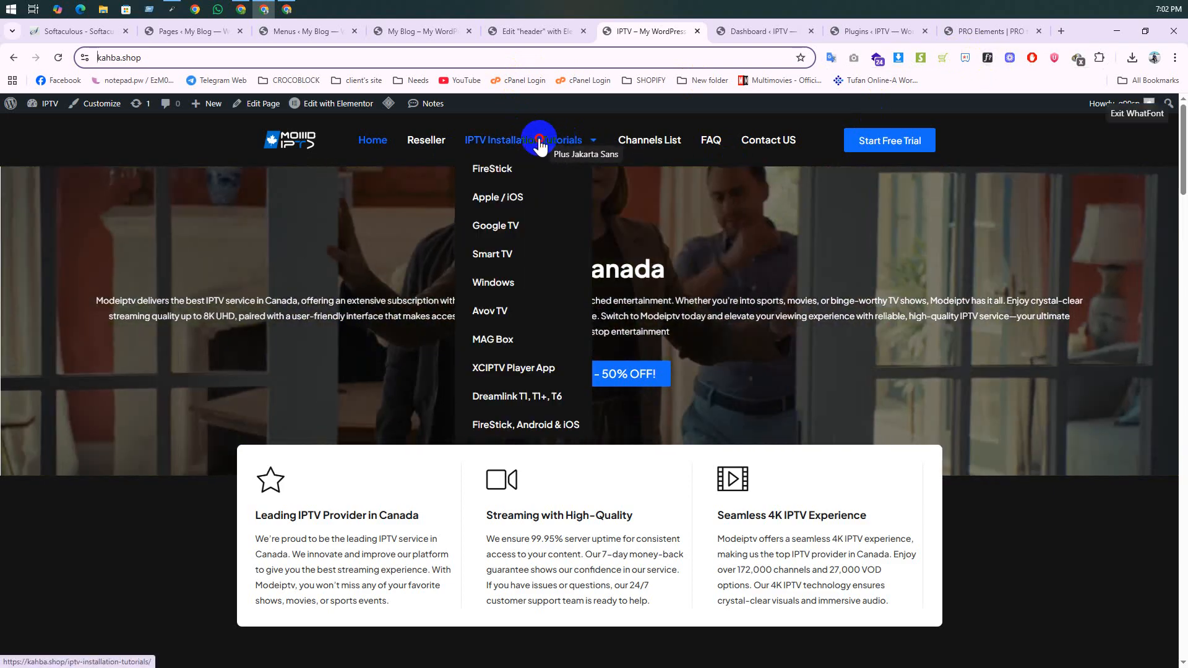
click(580, 156)
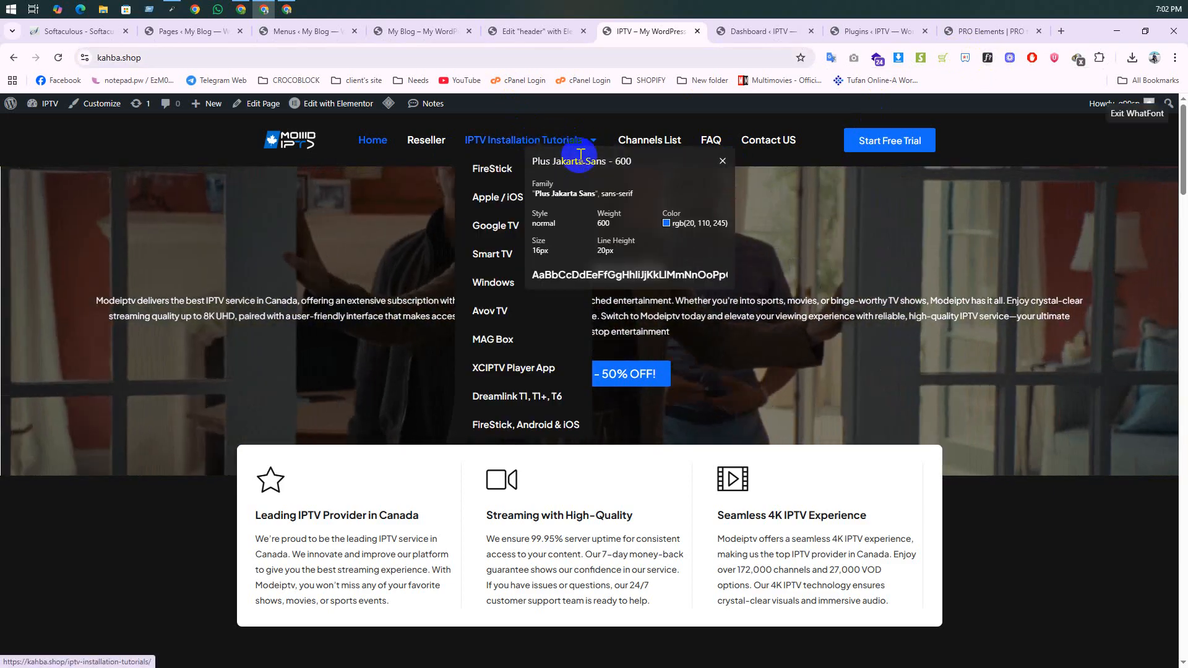
drag(608, 161, 532, 166)
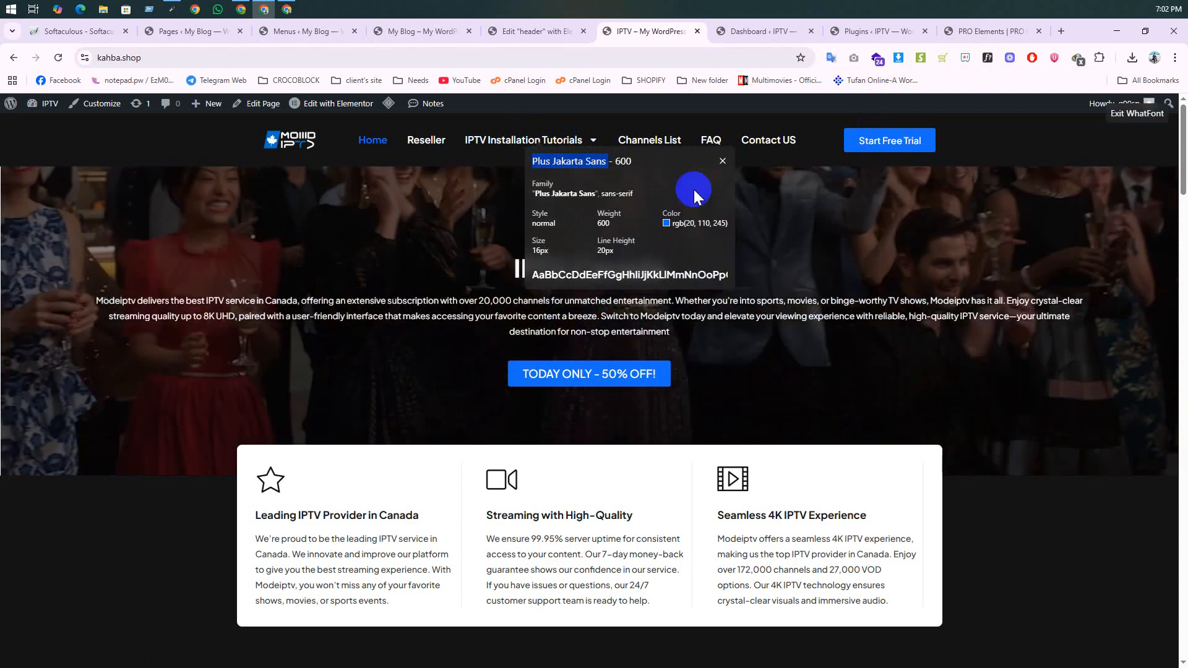
click(680, 223)
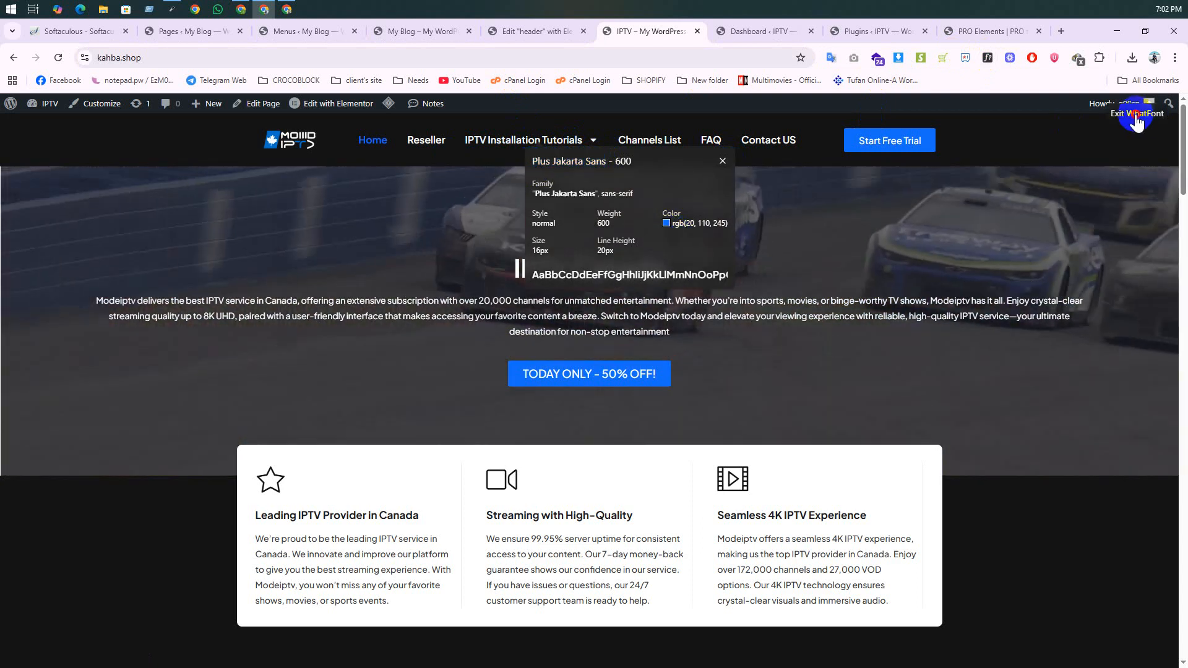
click(1138, 113)
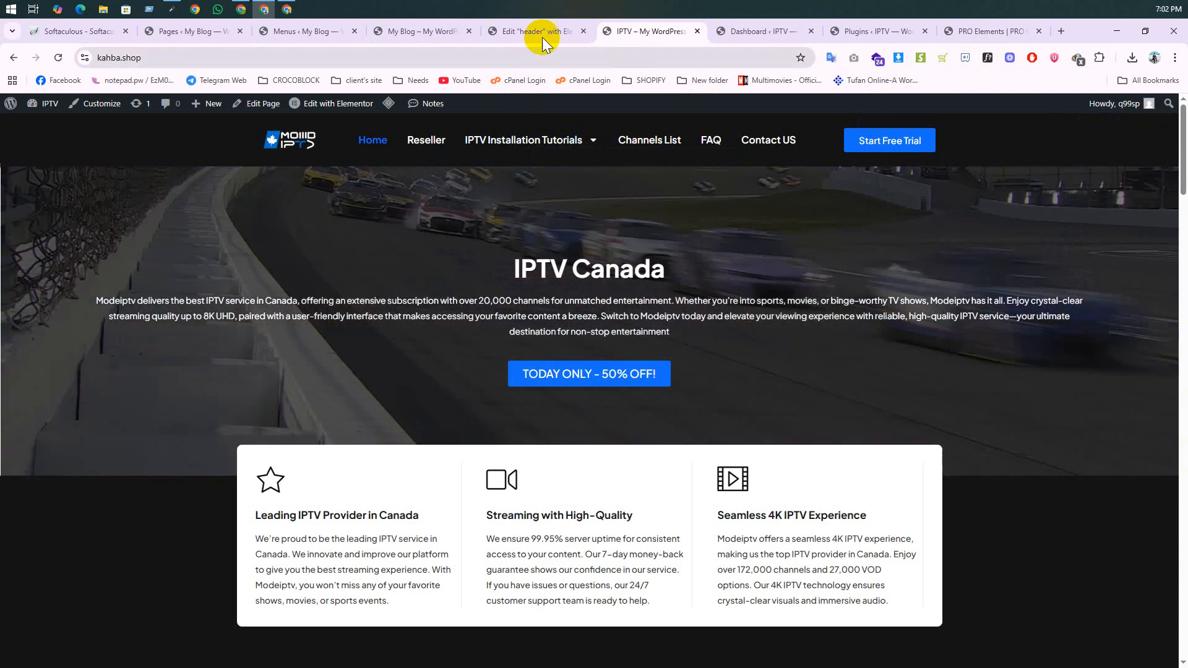
click(542, 37)
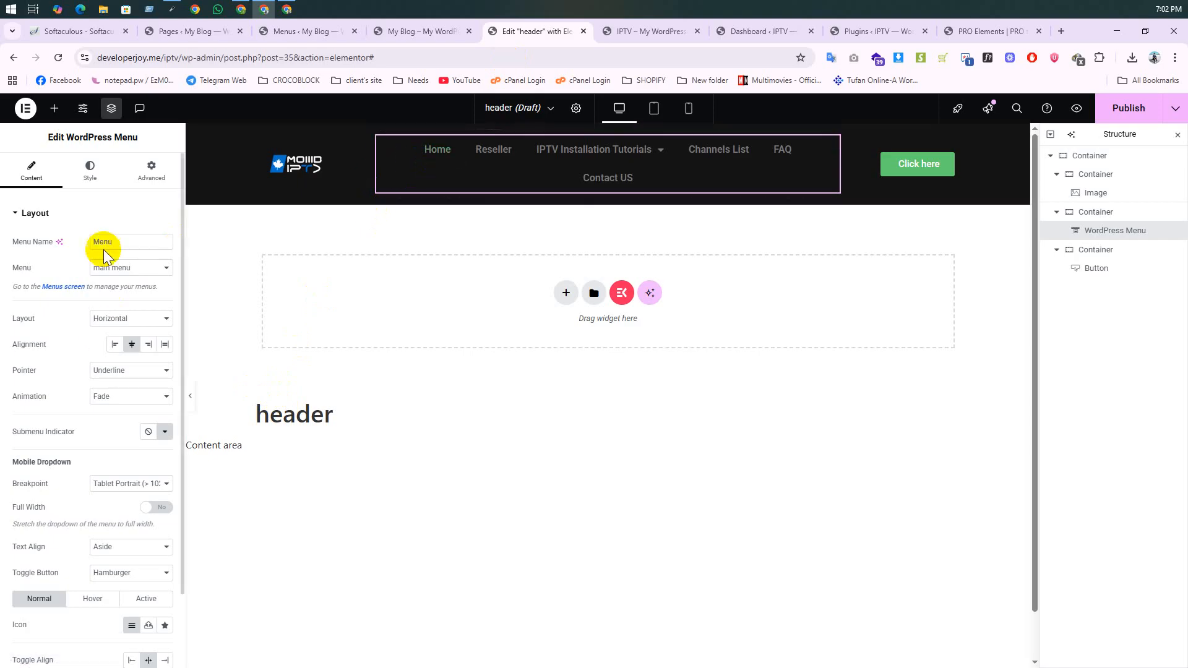
Make the menu text white and its hover text blue #146ef5
click(90, 170)
click(164, 296)
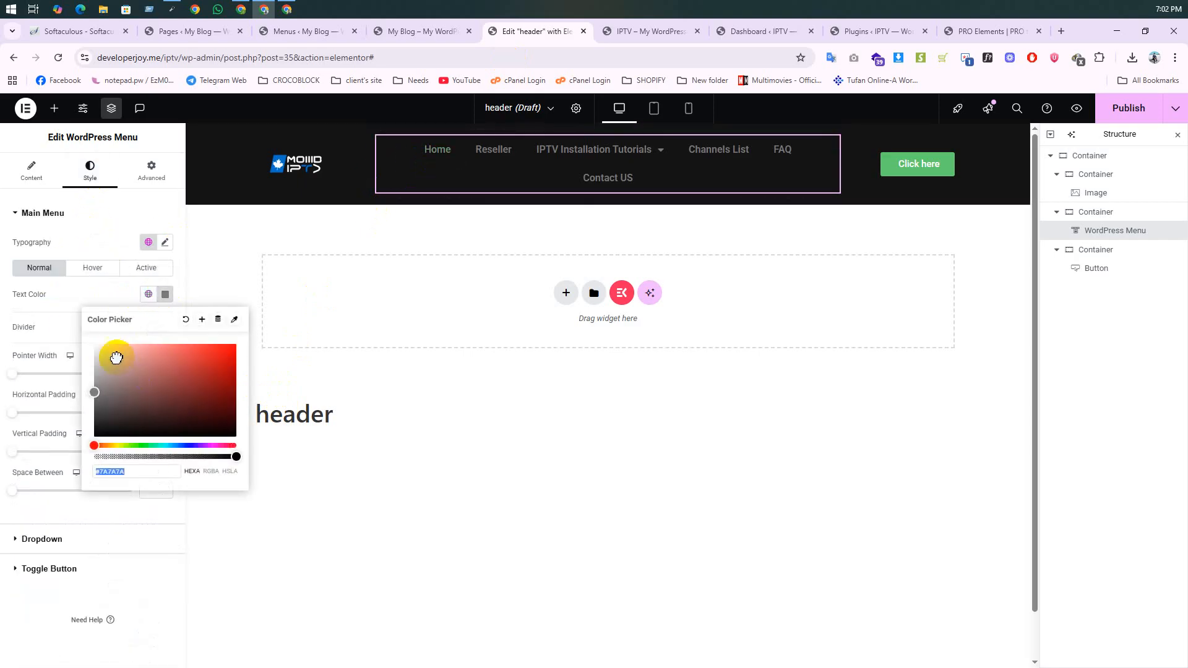
text(#FFFFFF)
click(96, 267)
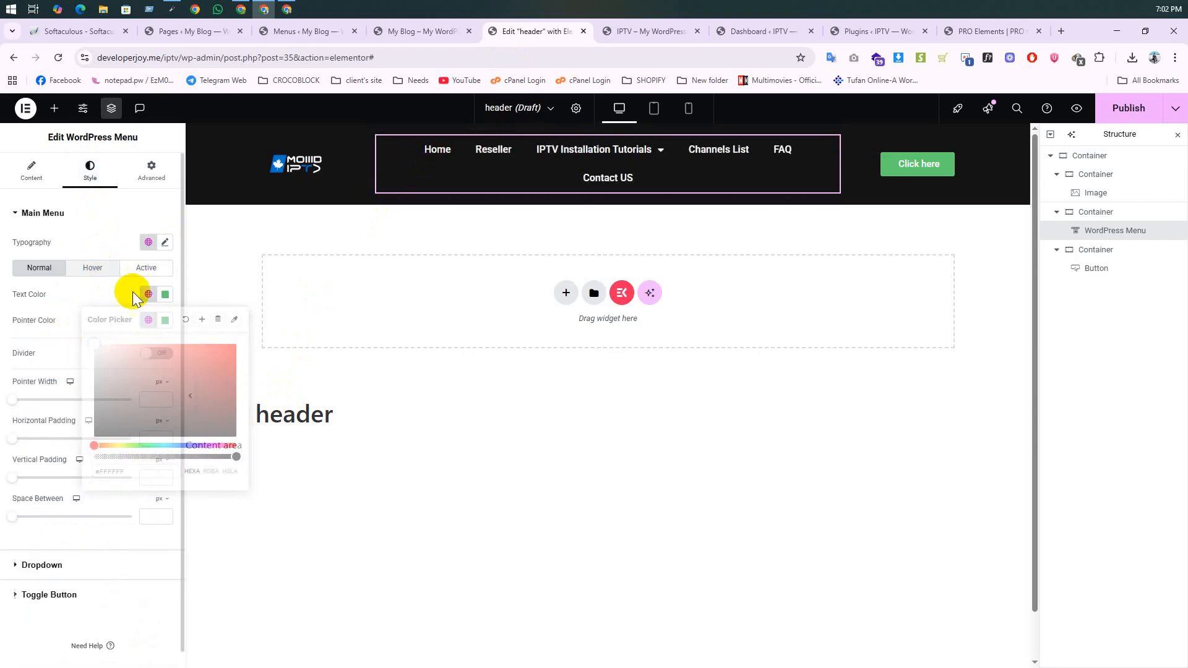
click(164, 294)
key(super+v)
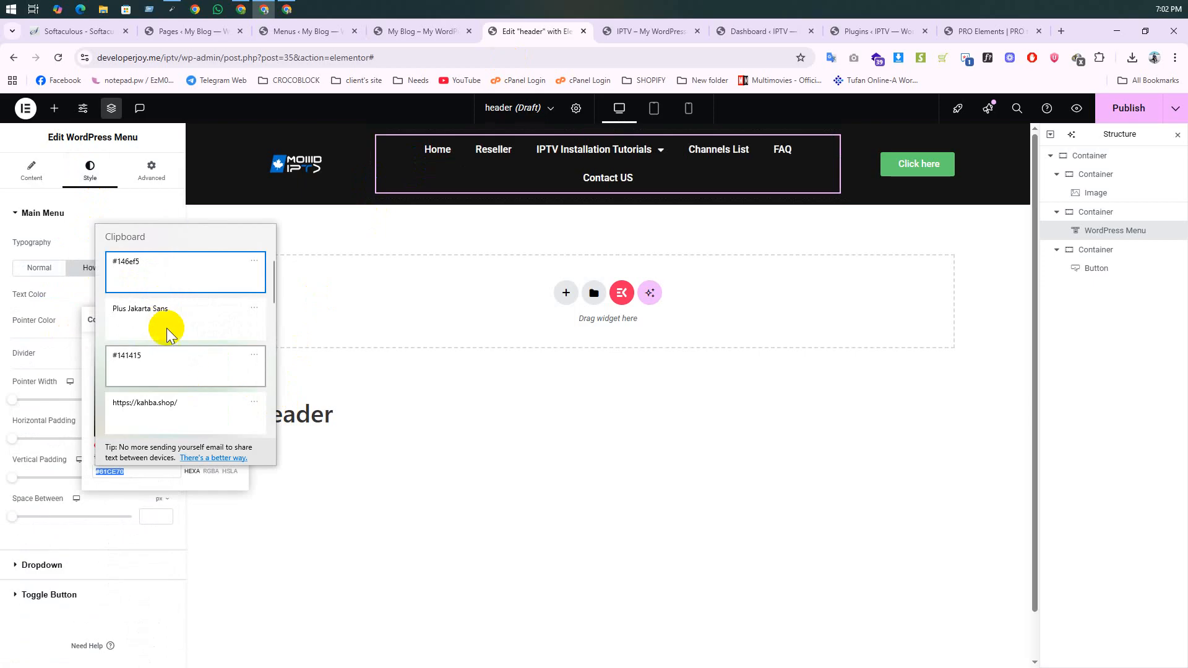
click(159, 276)
click(98, 298)
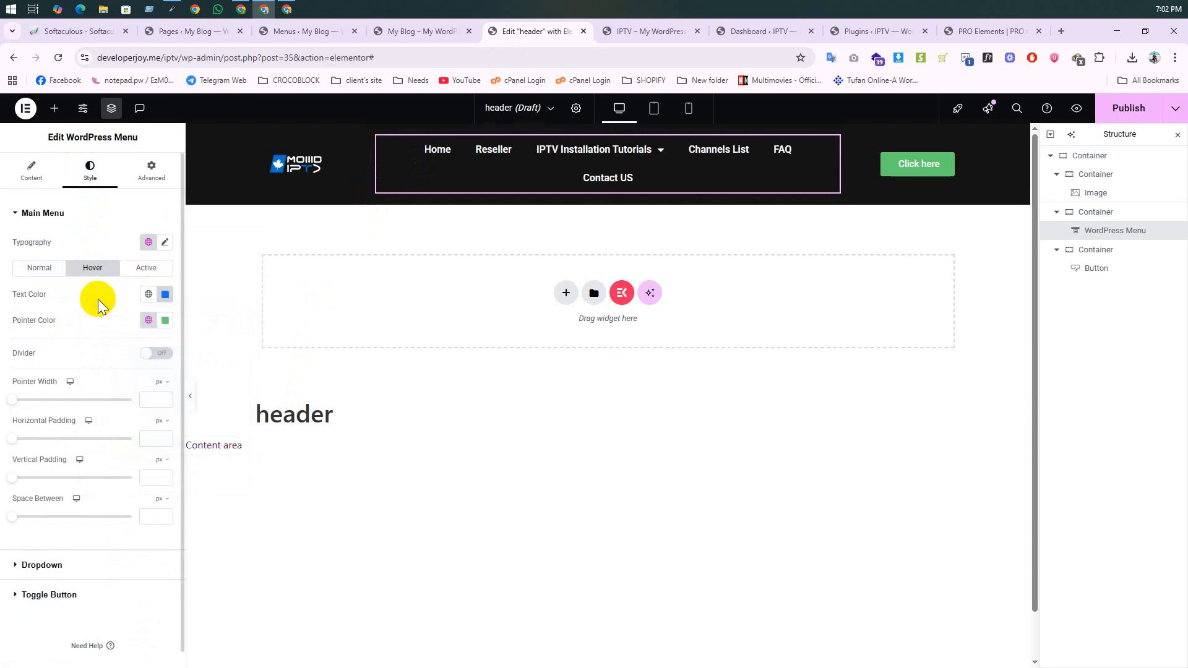
Save the blue as global colour 'New' and apply it to the hover underline
click(165, 320)
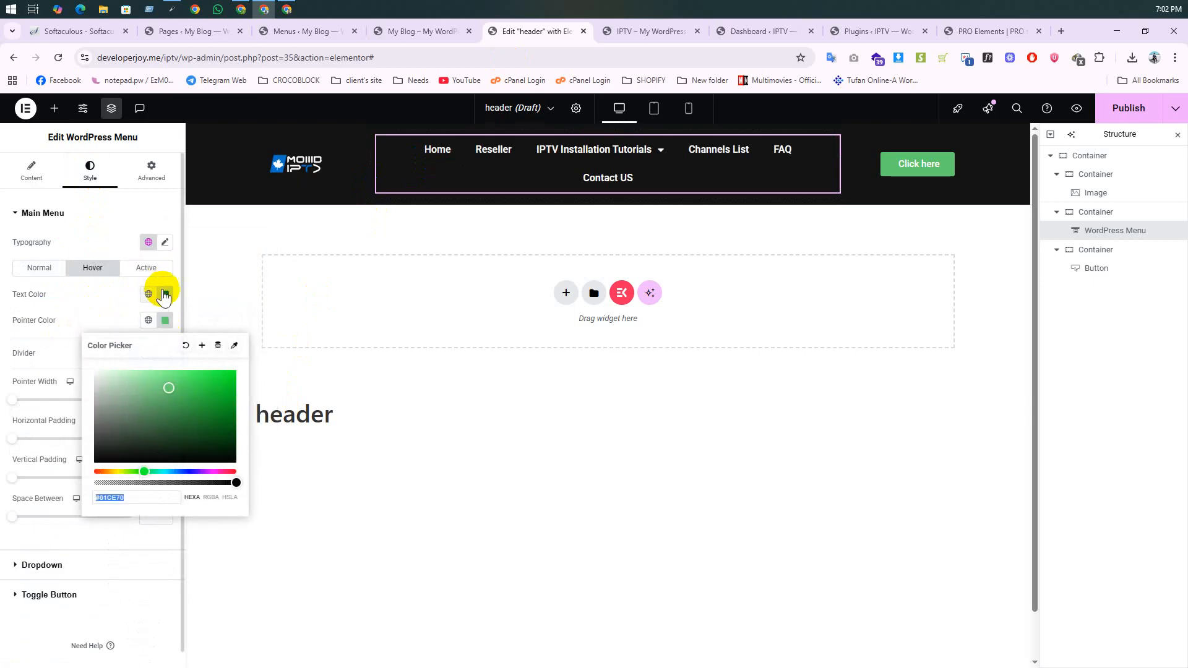
click(164, 294)
click(202, 320)
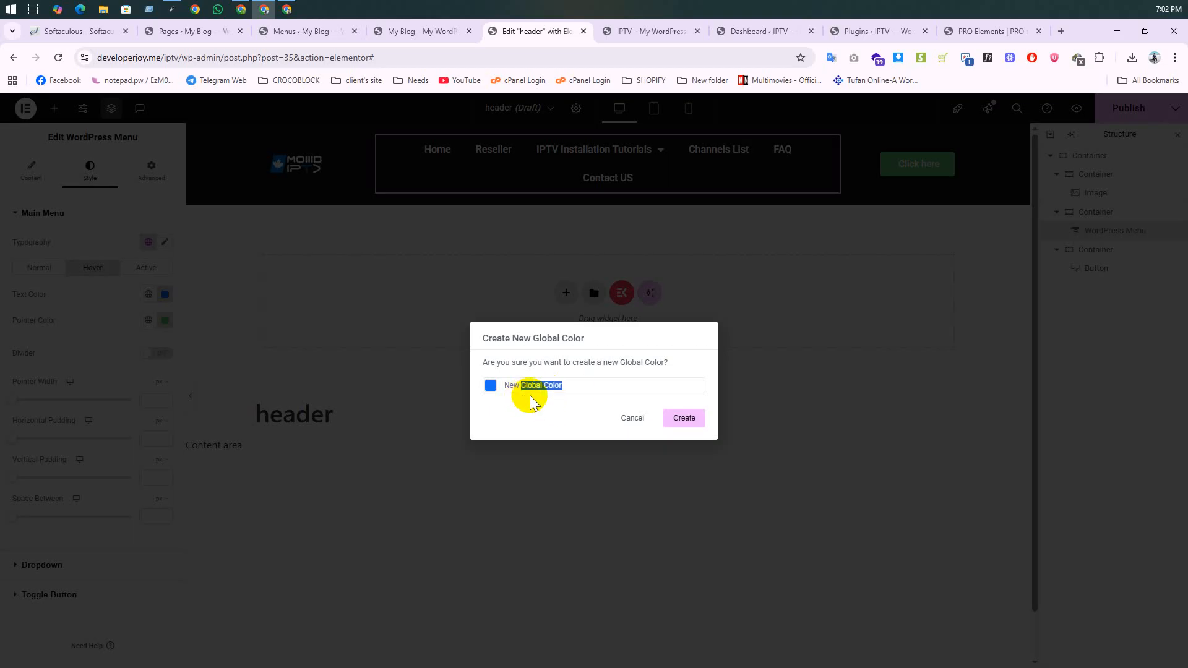
key(BackSpace)
click(684, 418)
click(148, 320)
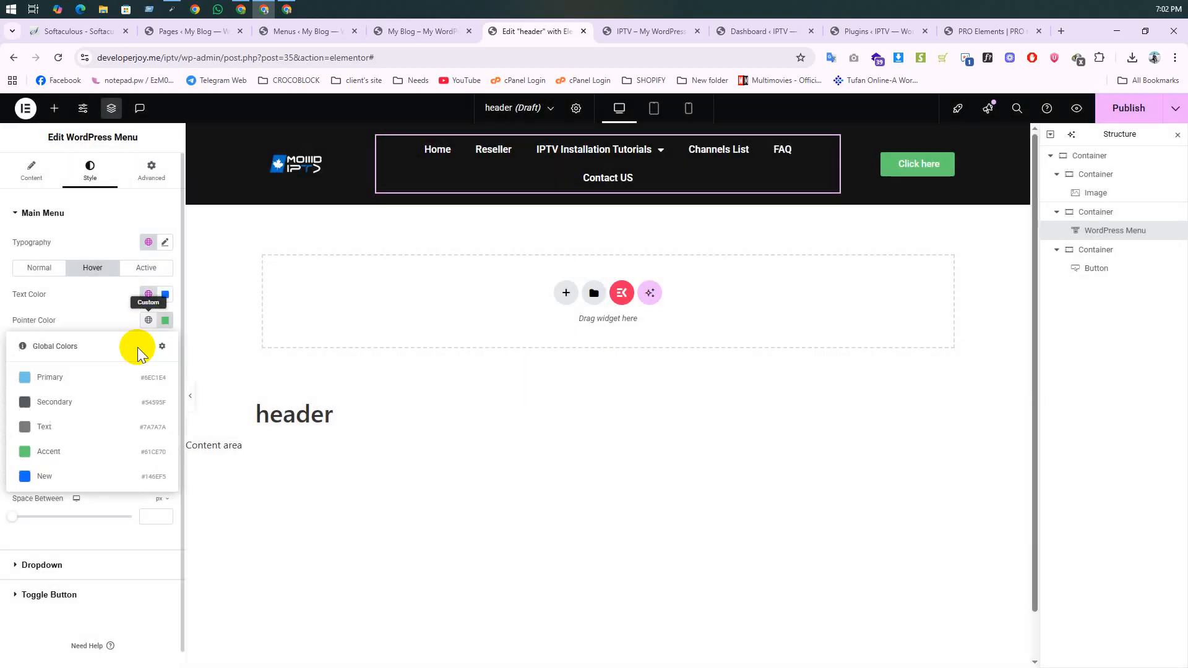
click(47, 474)
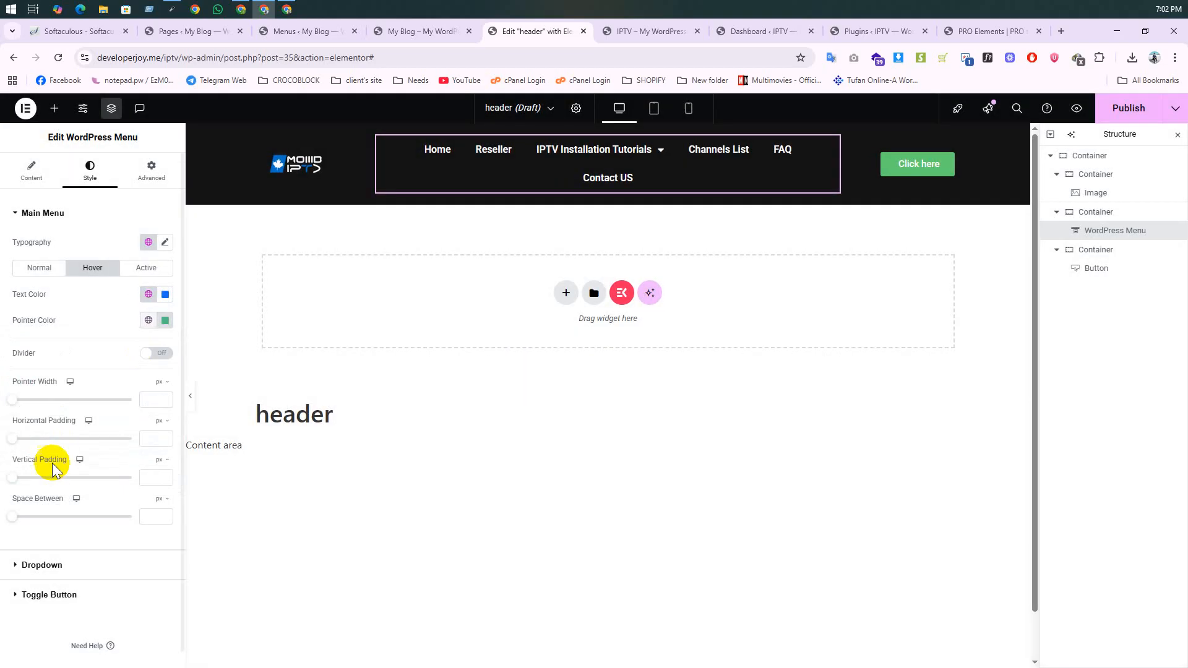
Apply the New blue to the active text and active underline, then view the live site
click(148, 268)
click(149, 294)
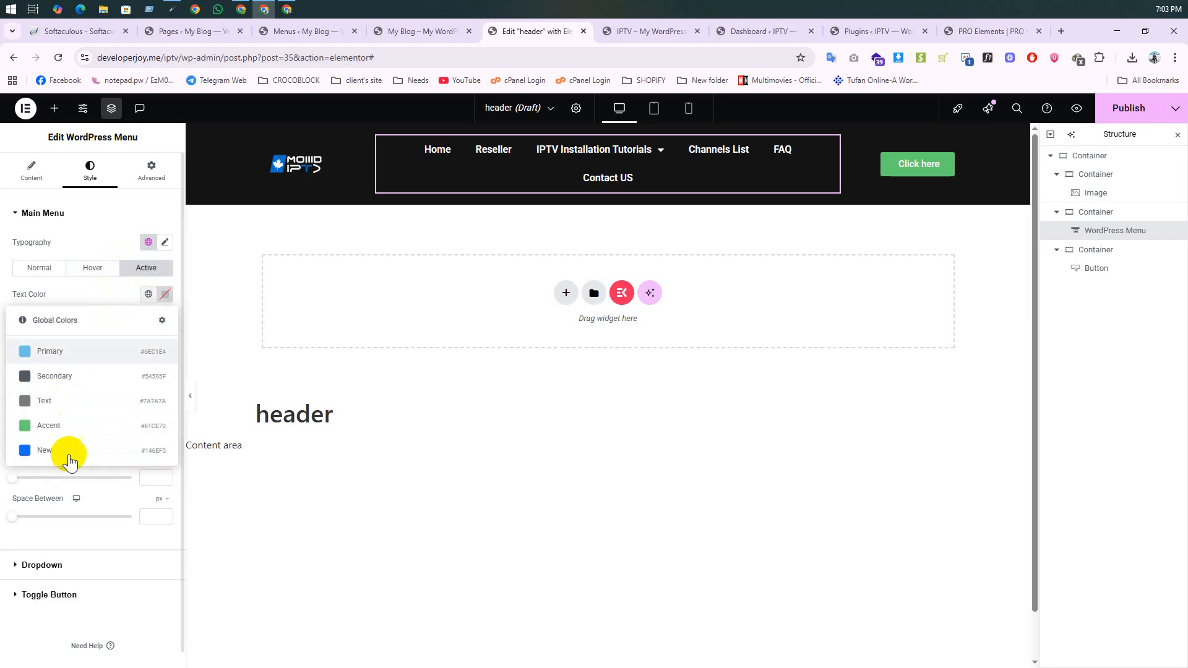
click(48, 449)
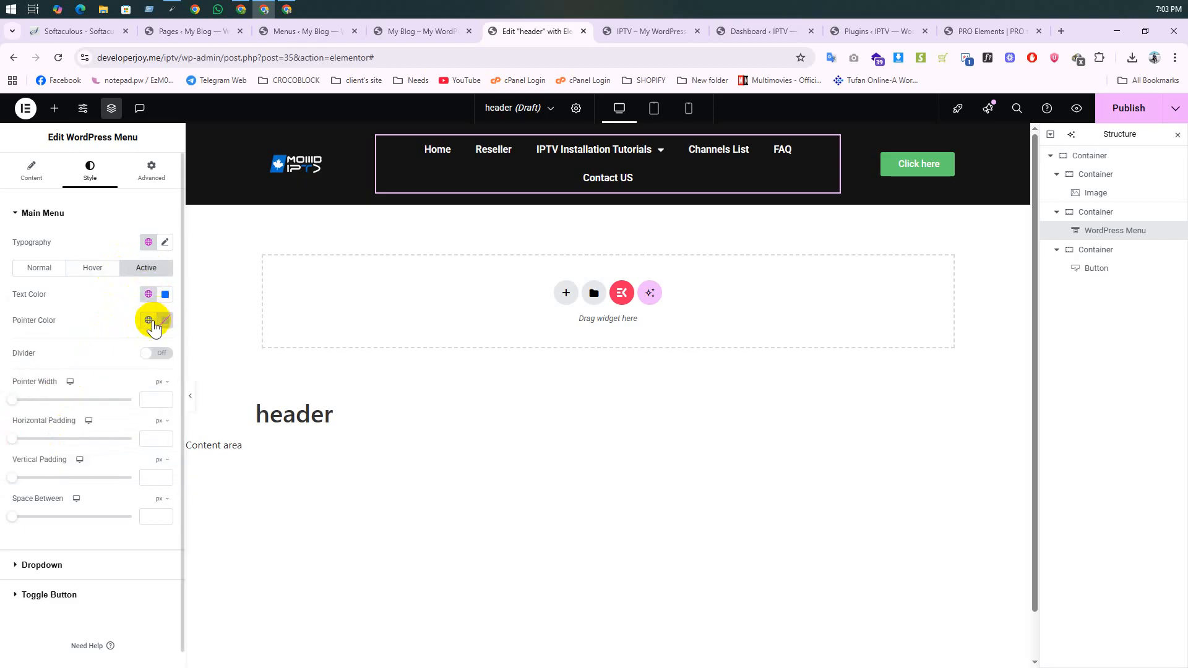
click(148, 320)
click(71, 478)
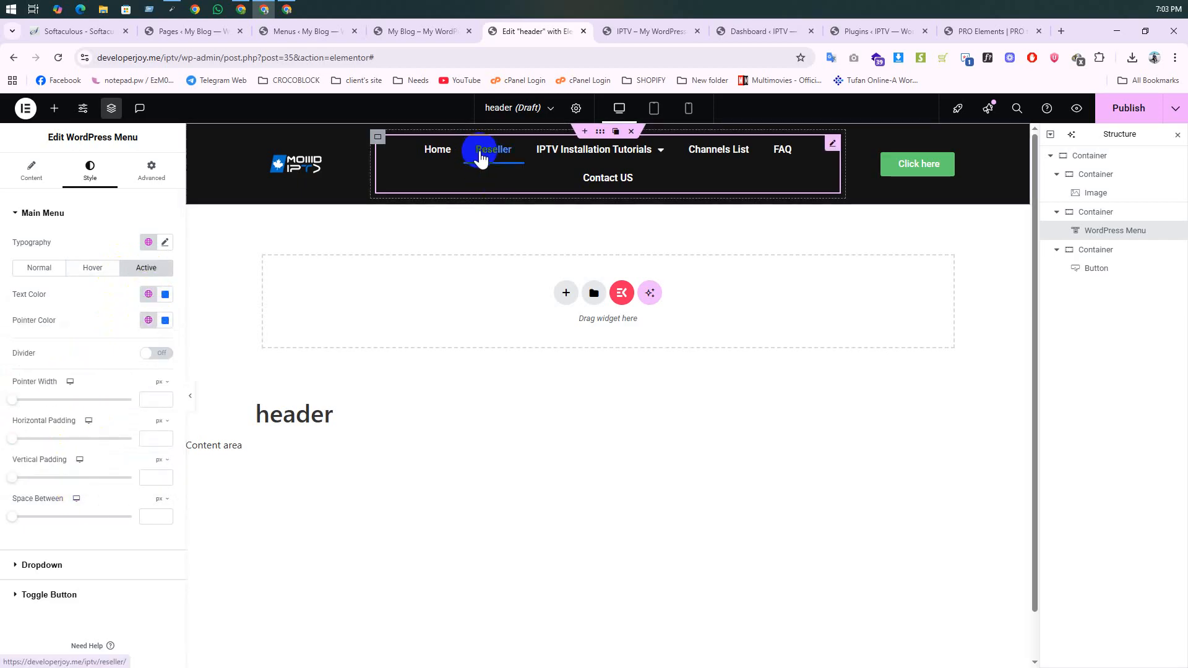
click(646, 31)
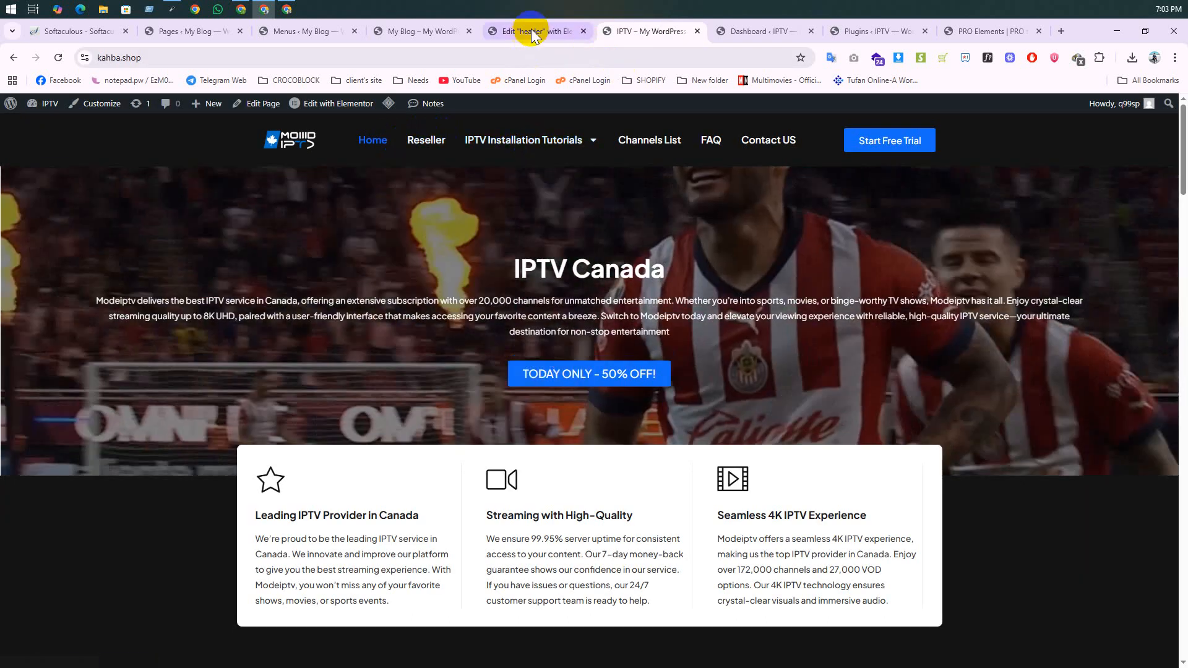
Set the menu pointer to None and its font family to Plus Jakarta Sans
click(531, 31)
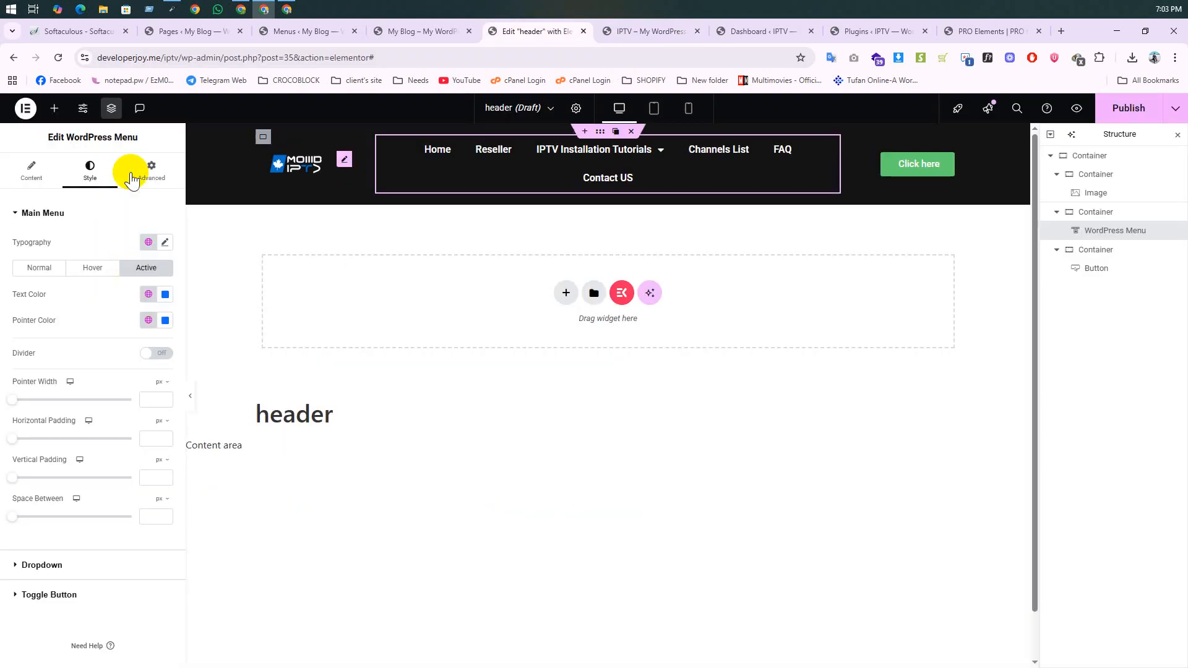
click(37, 171)
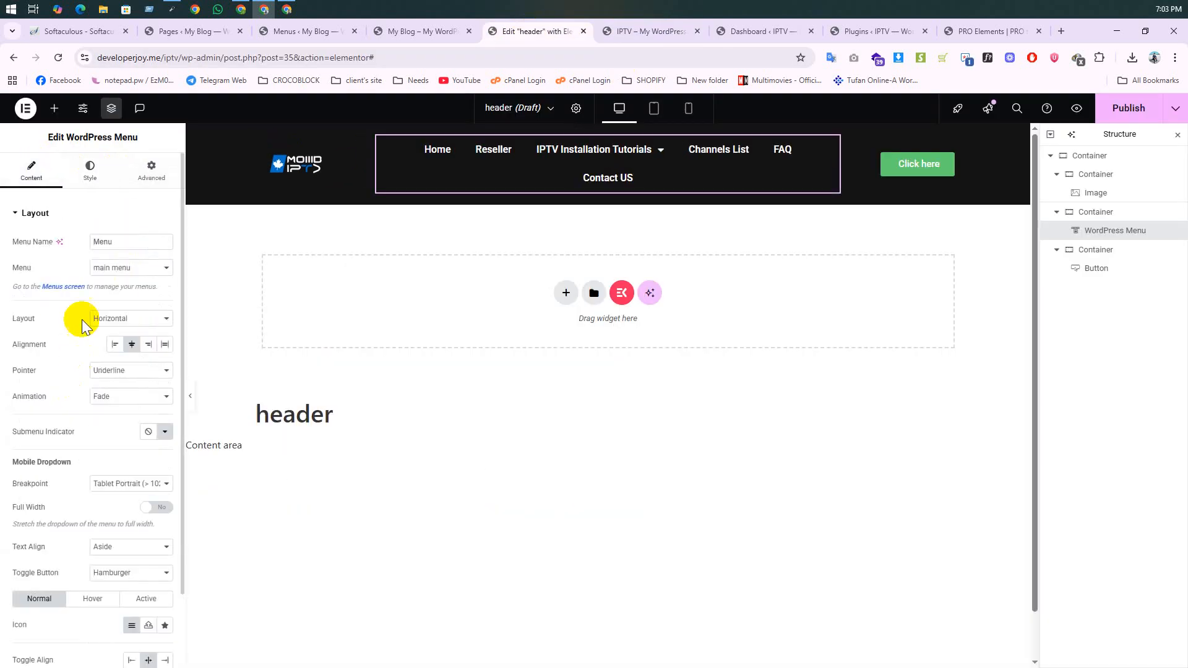
click(118, 386)
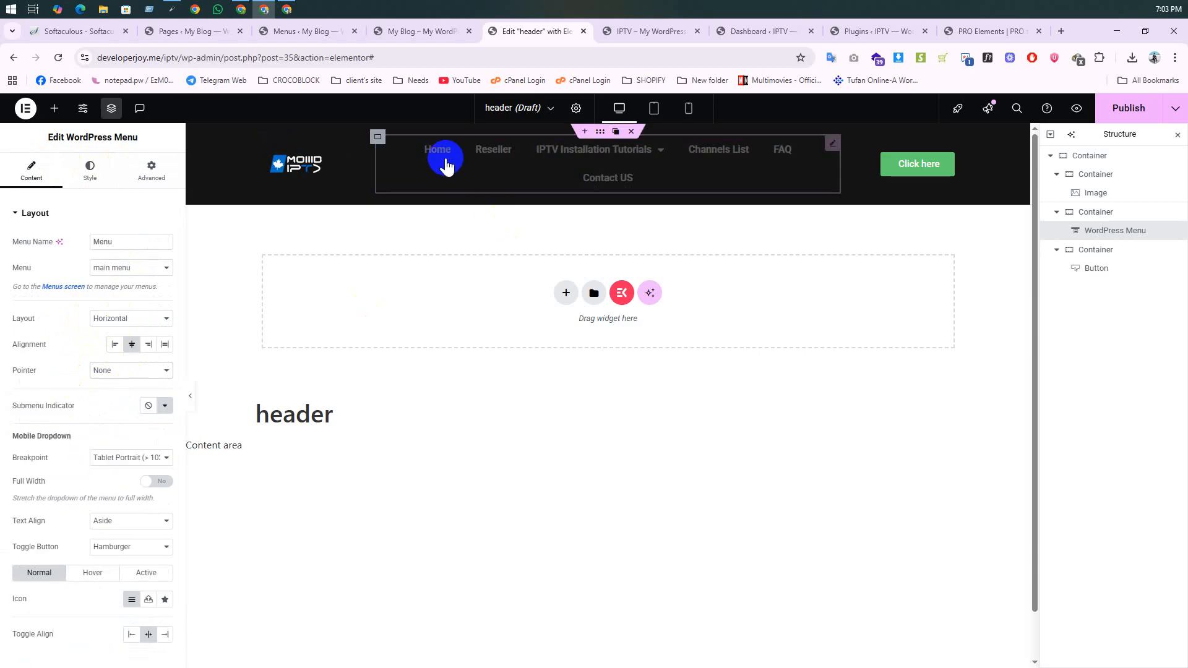
click(94, 179)
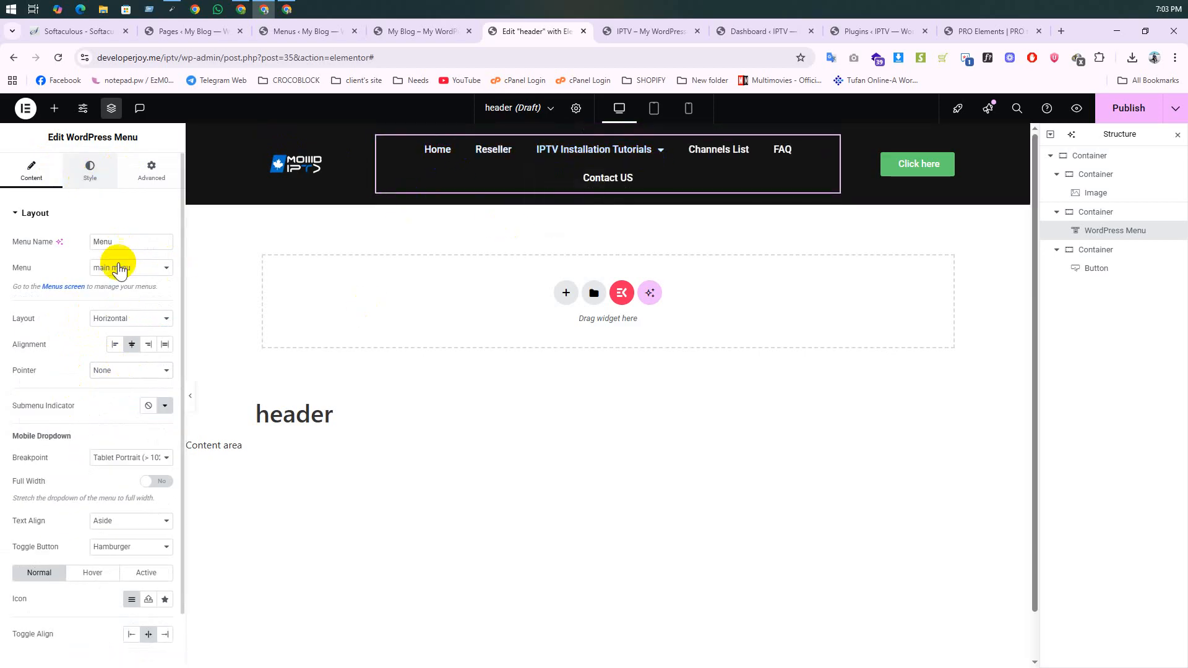
click(165, 243)
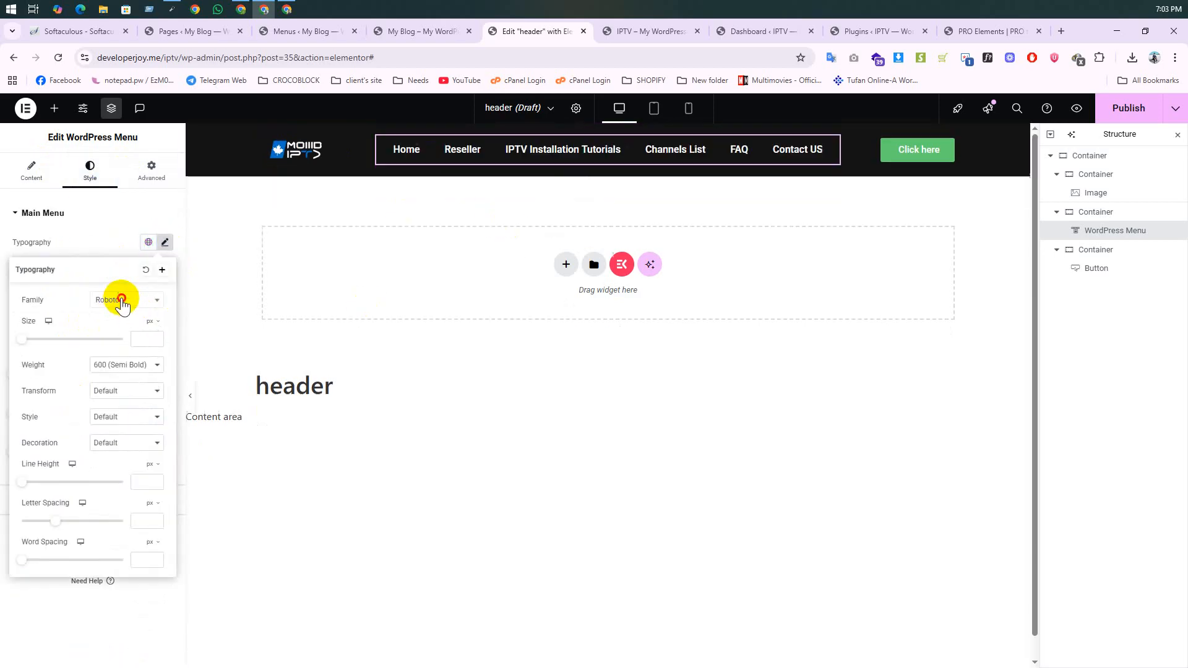
click(122, 301)
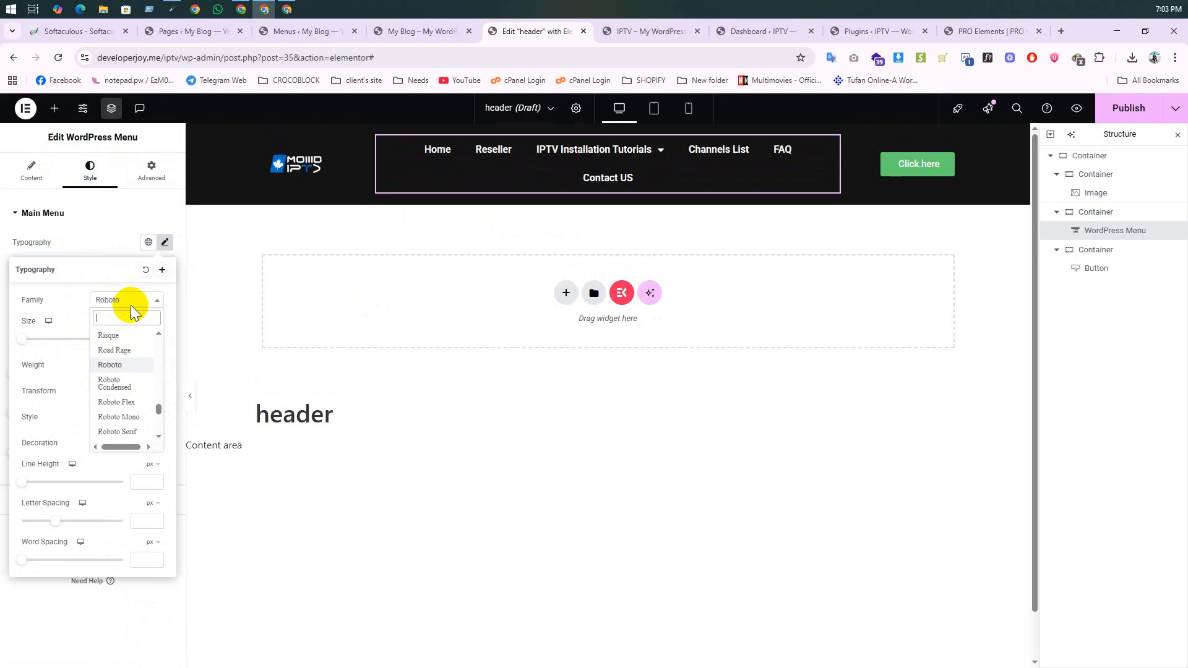
key(super+v)
click(145, 424)
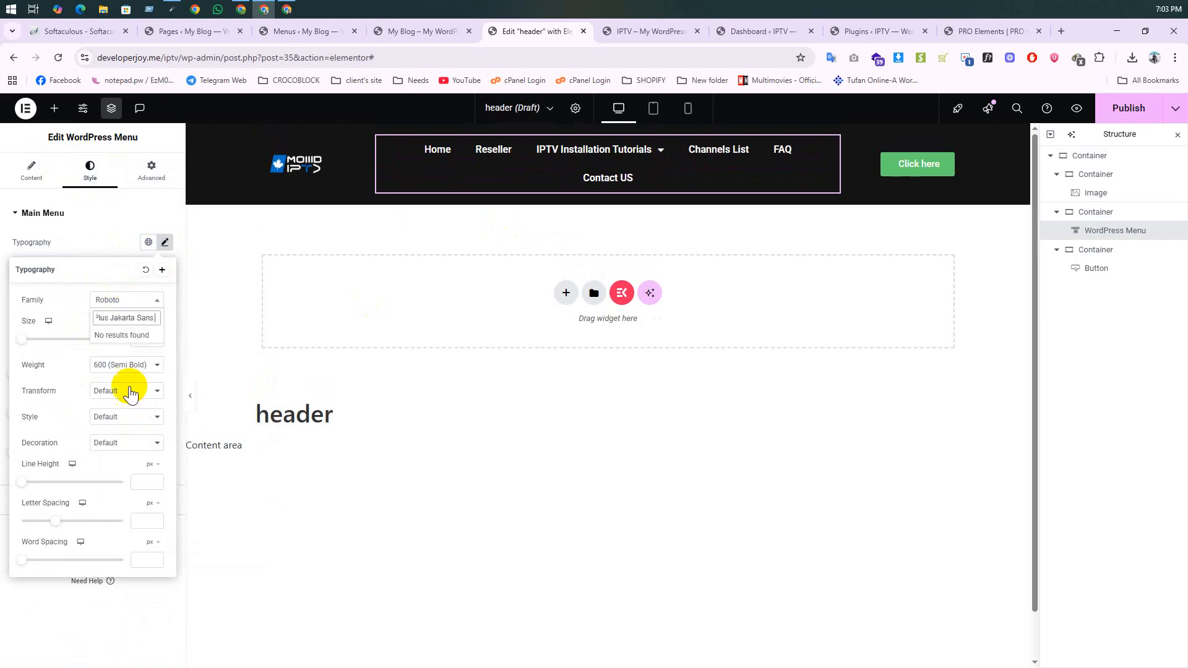
click(130, 346)
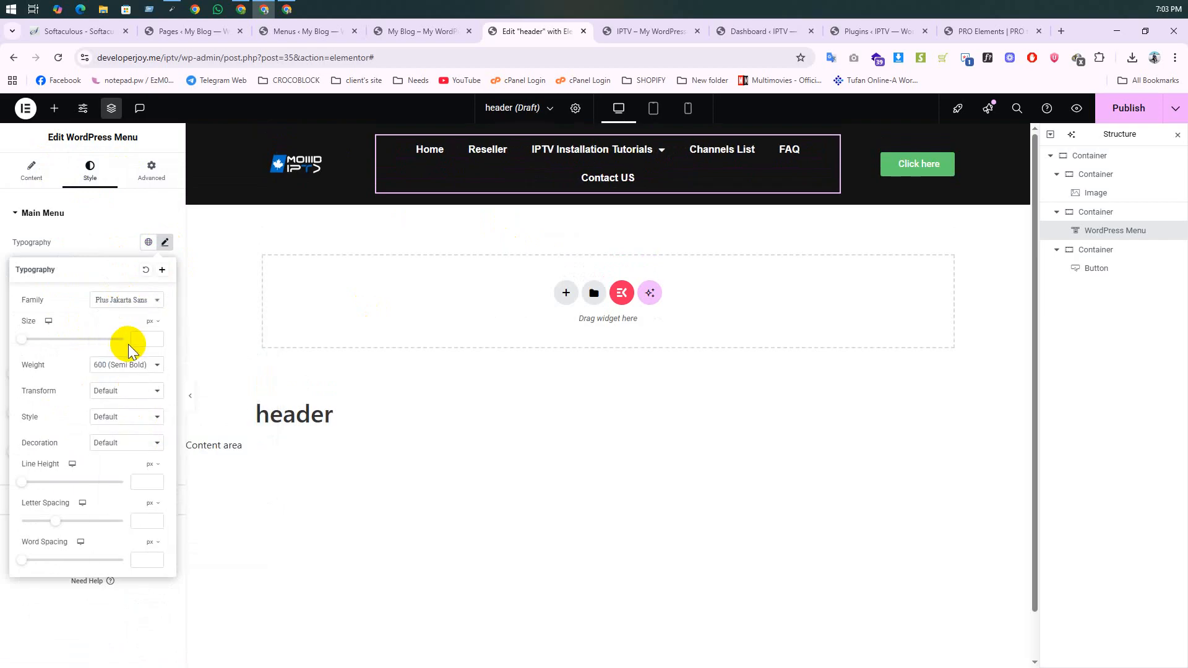
click(166, 244)
Increase the menu items' horizontal padding to 15 px
text(10)
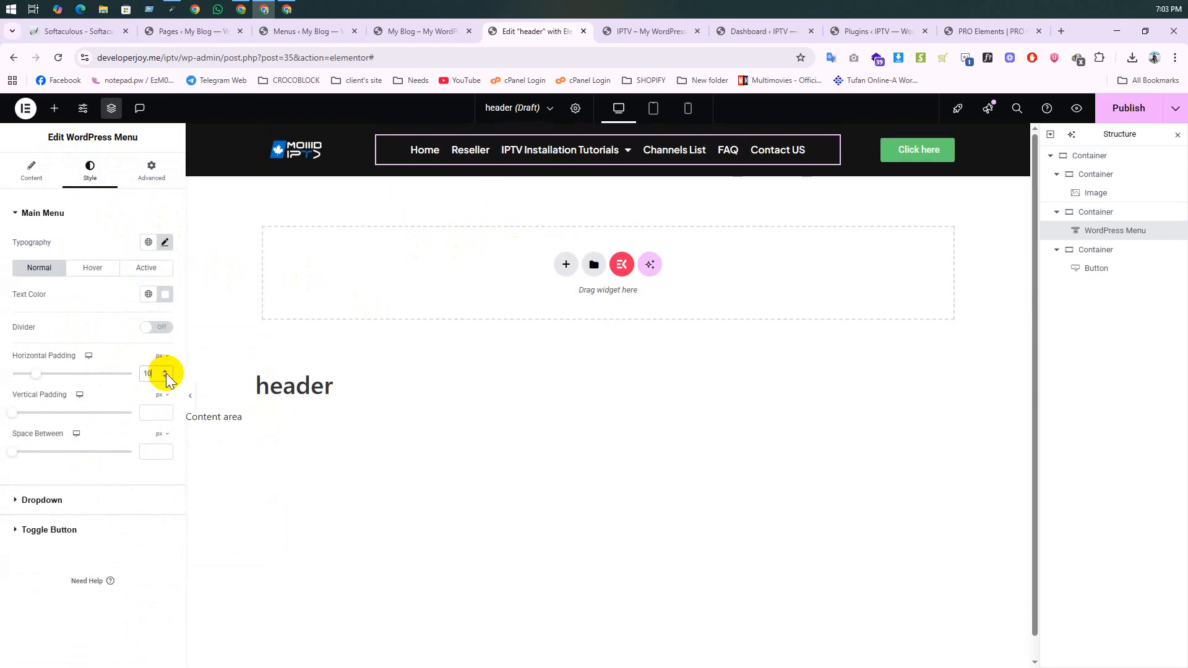
click(165, 372)
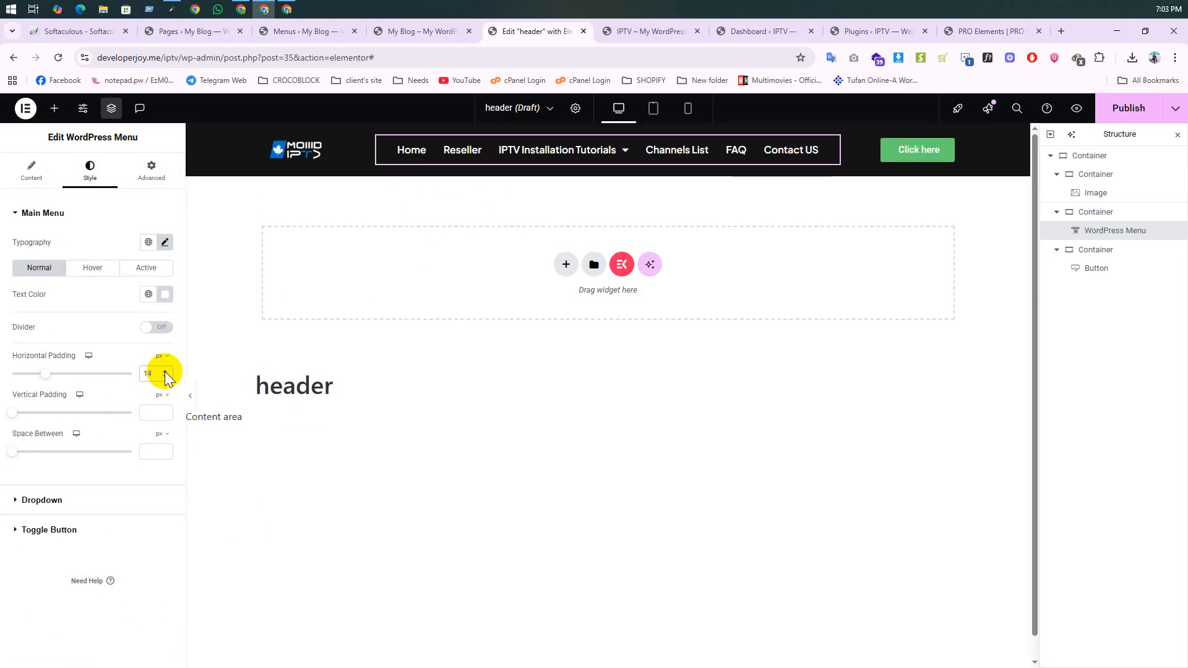
click(165, 371)
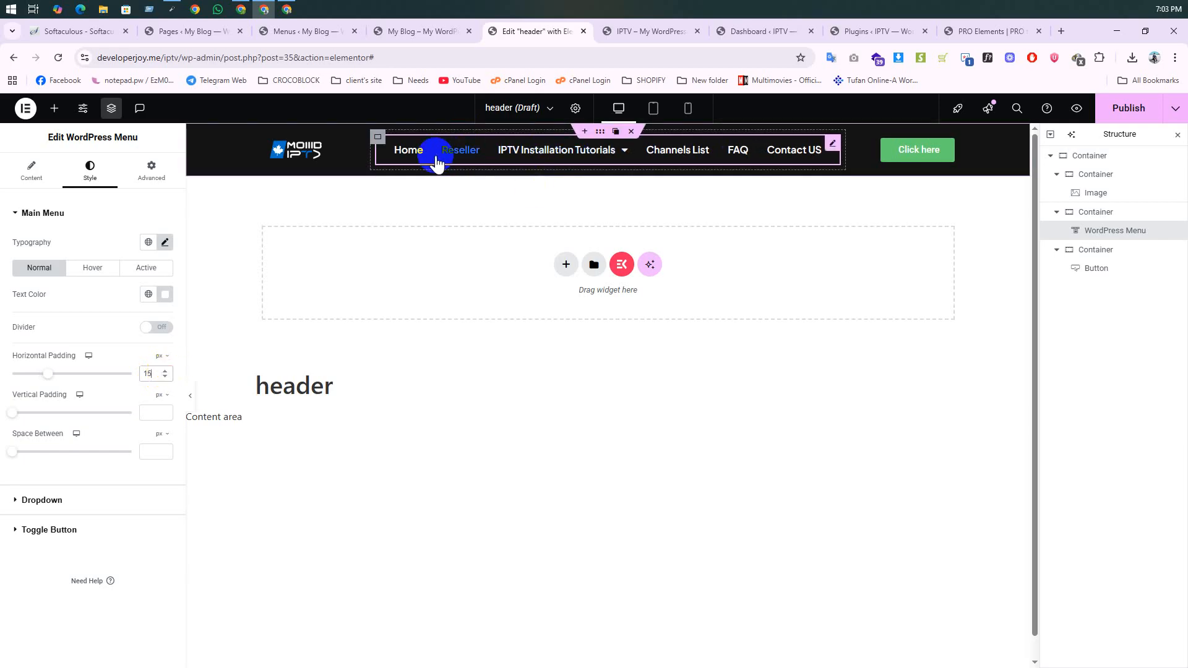
mouse_move(629, 158)
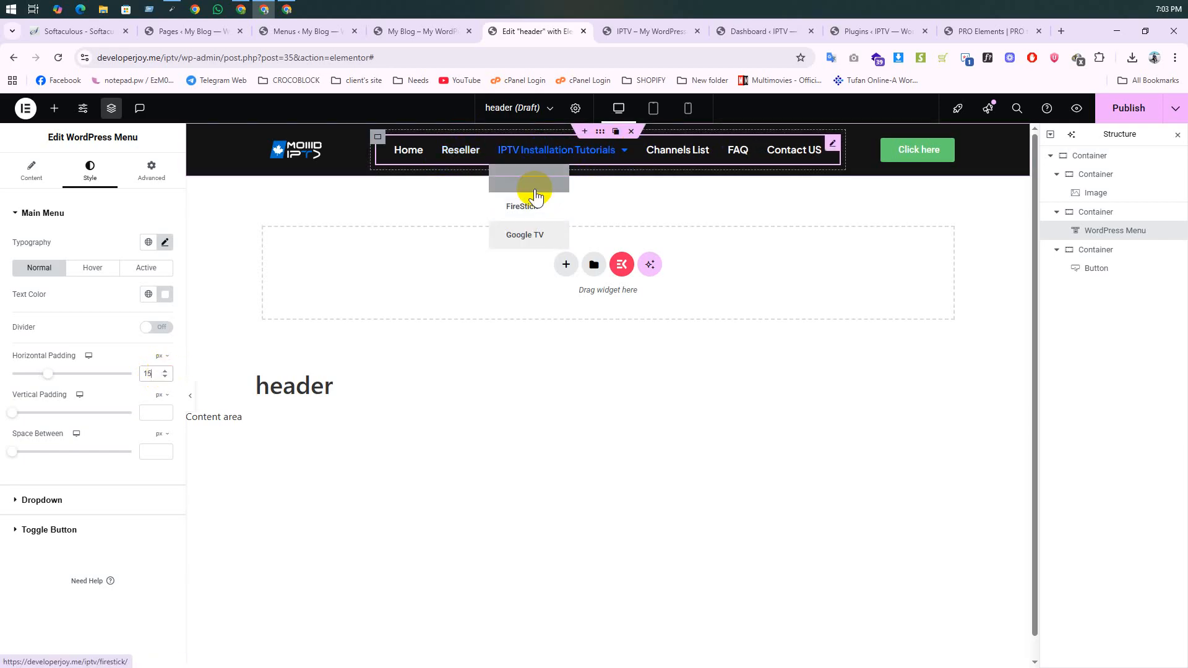
click(83, 502)
Give the dropdown items Plus Jakarta Sans, size 16, weight 600 Semi Bold
click(165, 379)
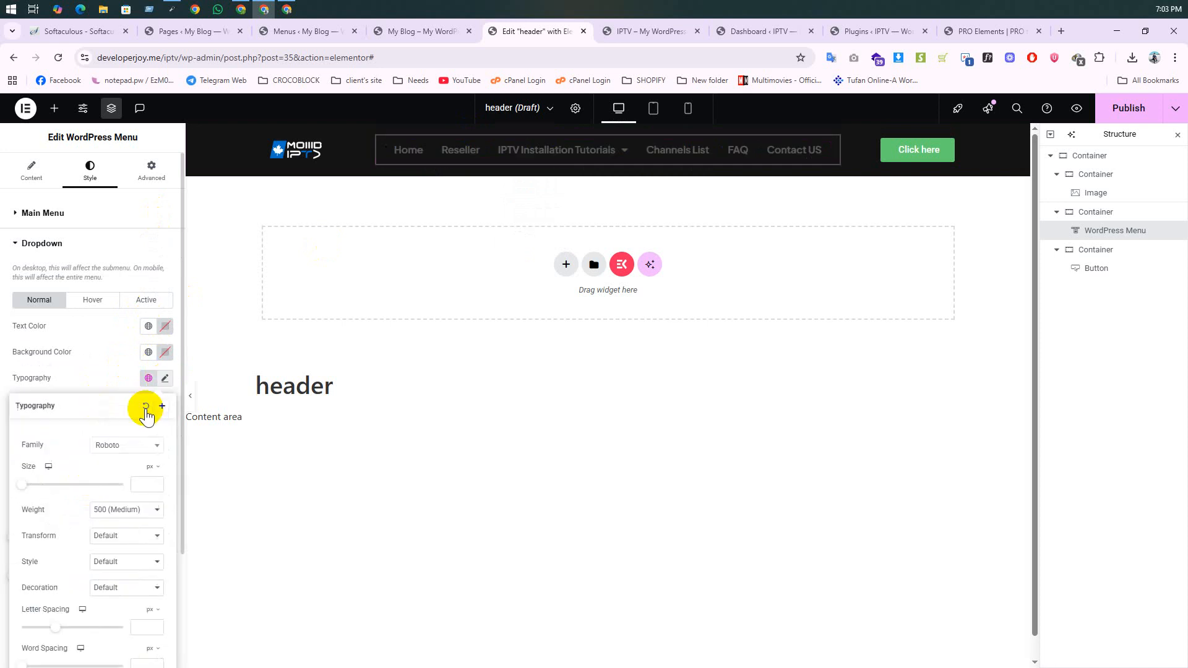
click(119, 445)
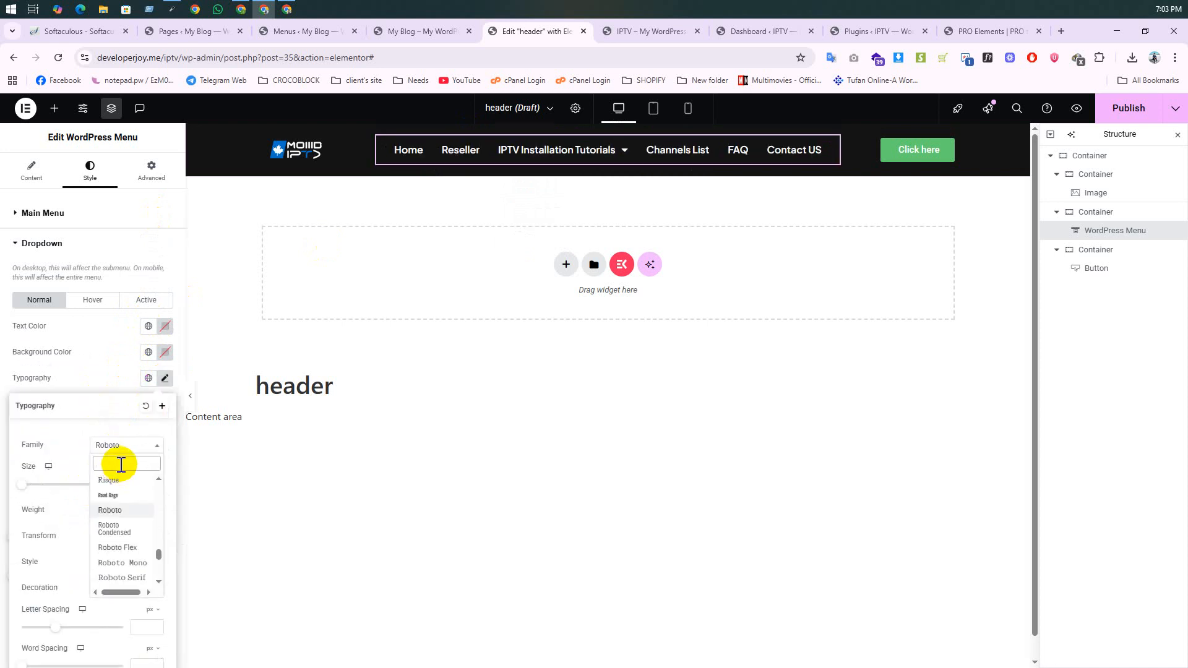
key(super+v)
click(232, 306)
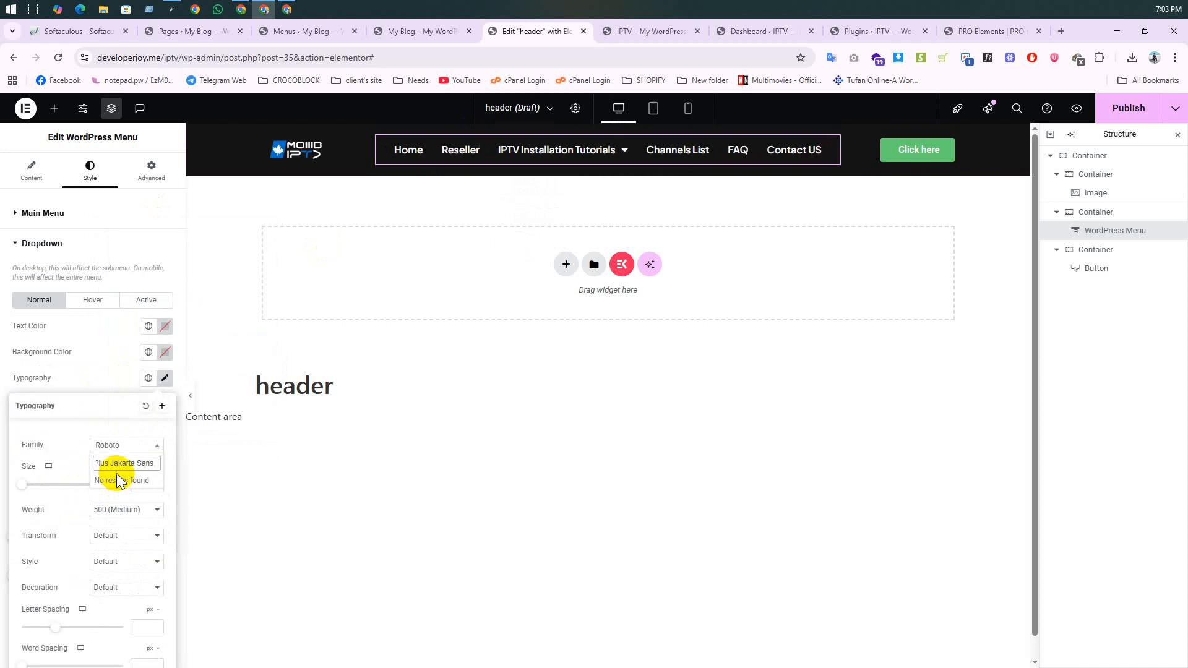
click(123, 503)
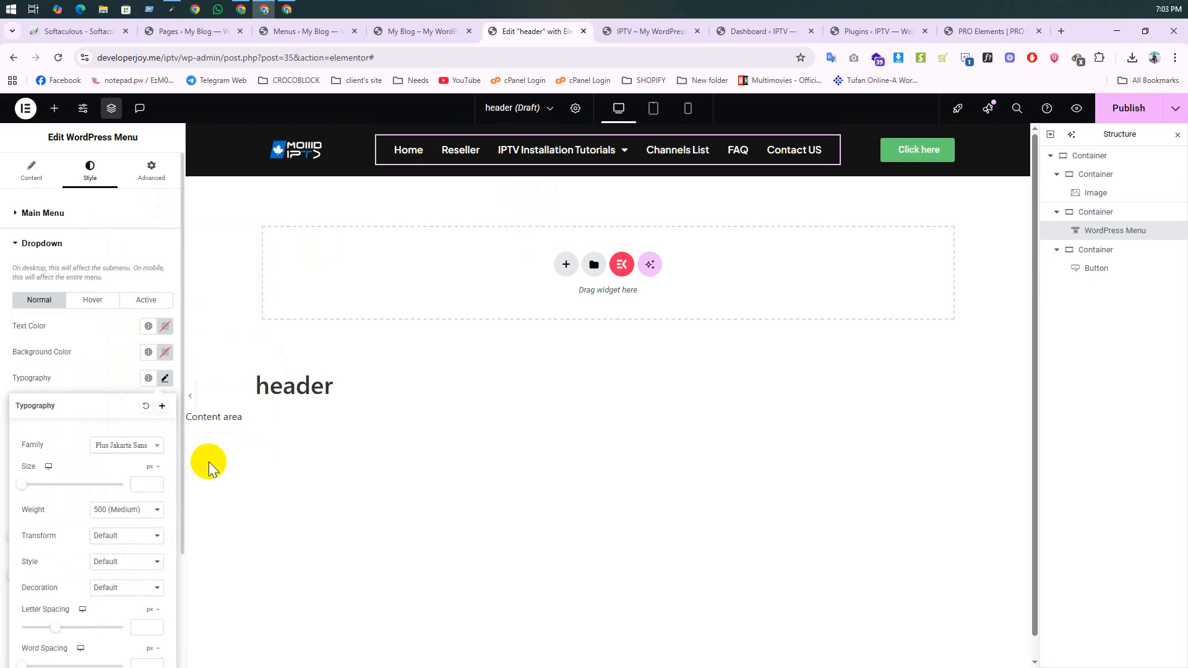
mouse_move(543, 151)
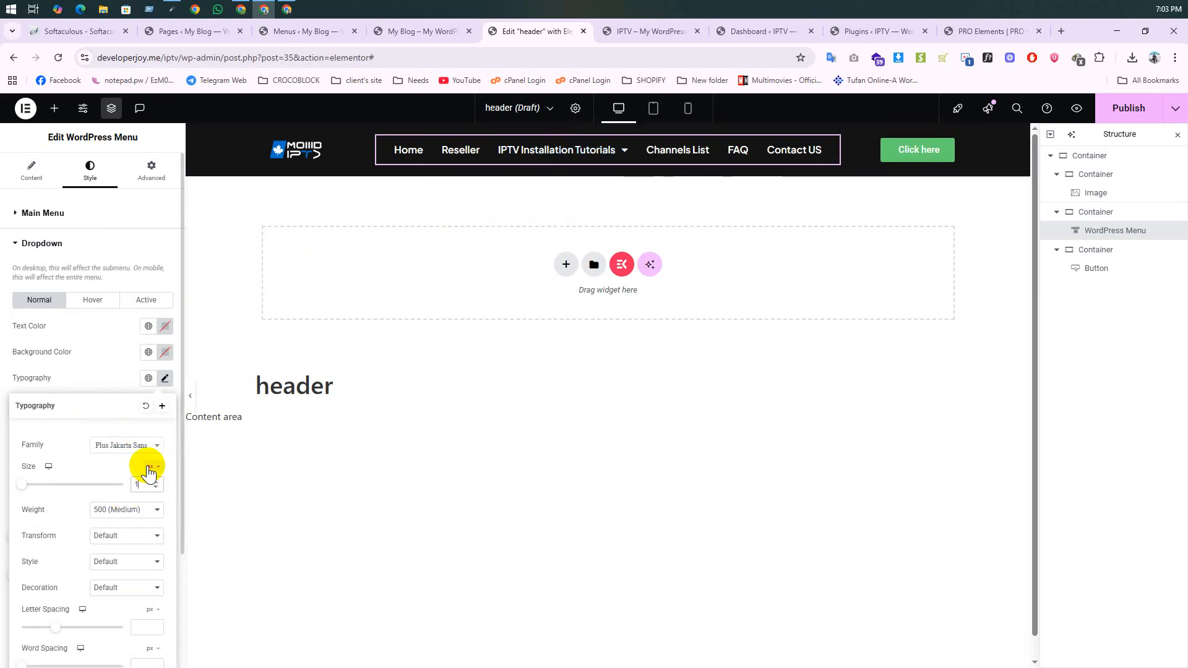
text(16)
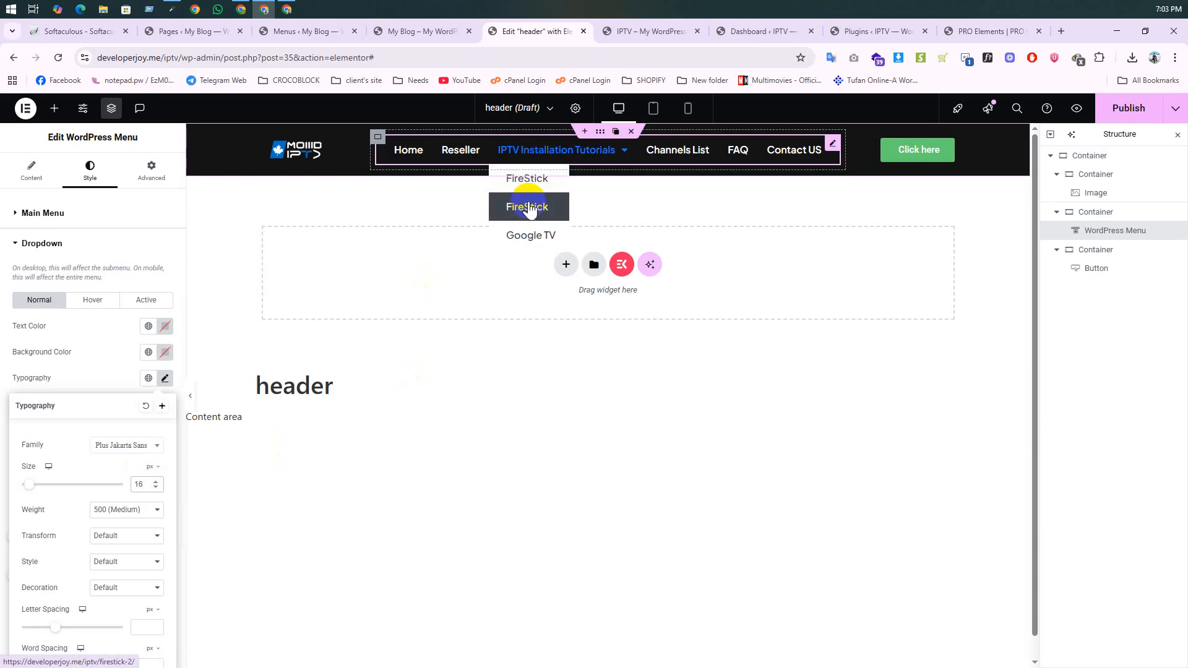
click(122, 511)
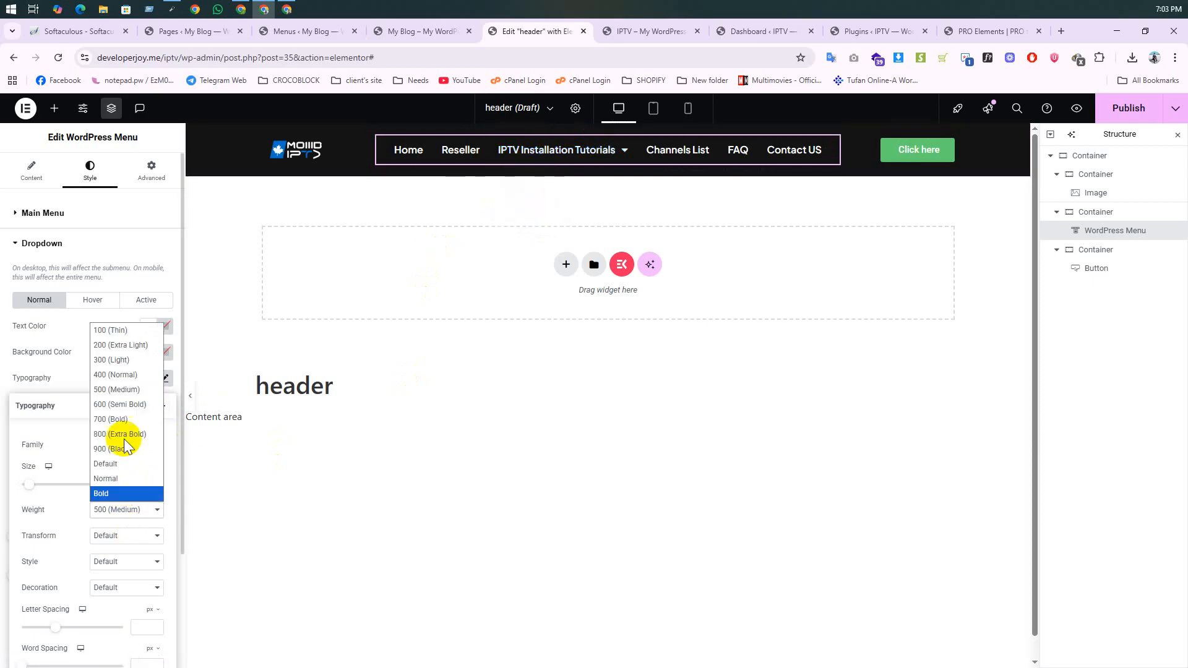
click(118, 404)
Check the live menu font with WhatFont and reduce the dropdown text size to 15
click(673, 34)
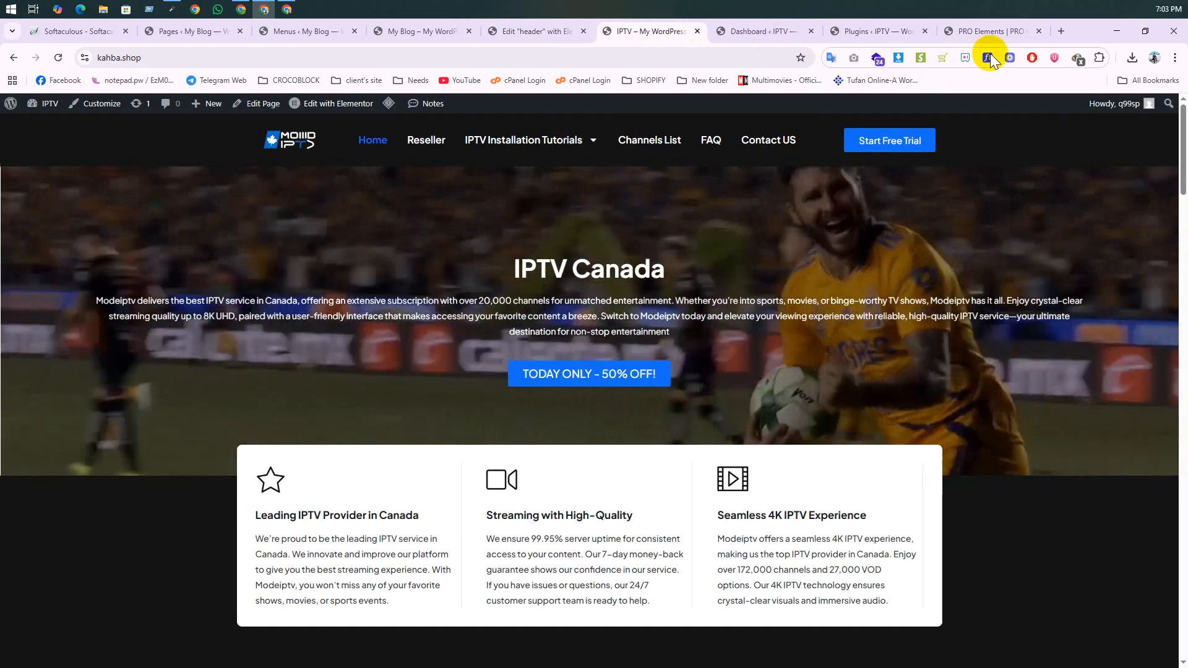
click(987, 58)
click(552, 146)
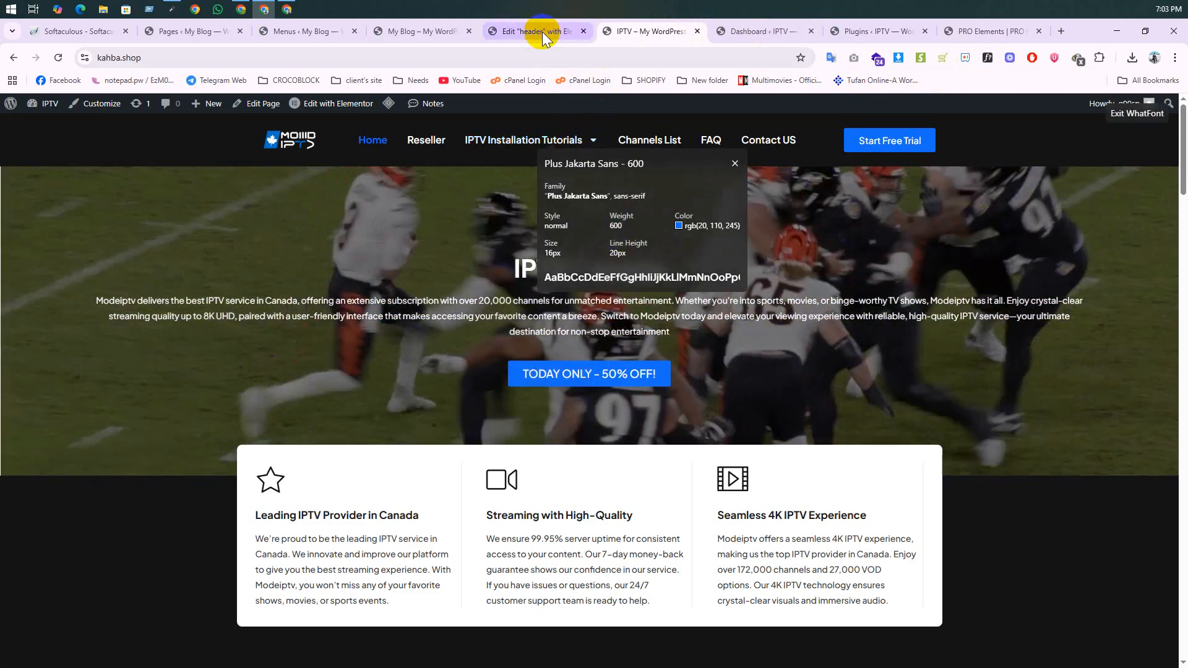
click(536, 32)
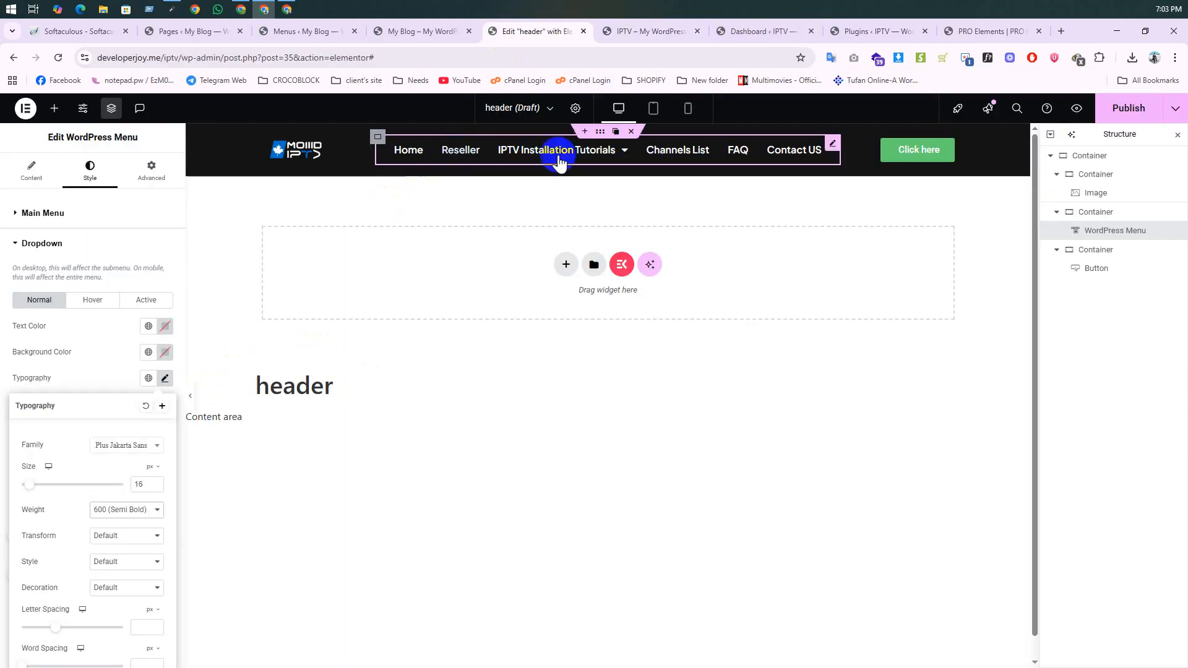
mouse_move(564, 172)
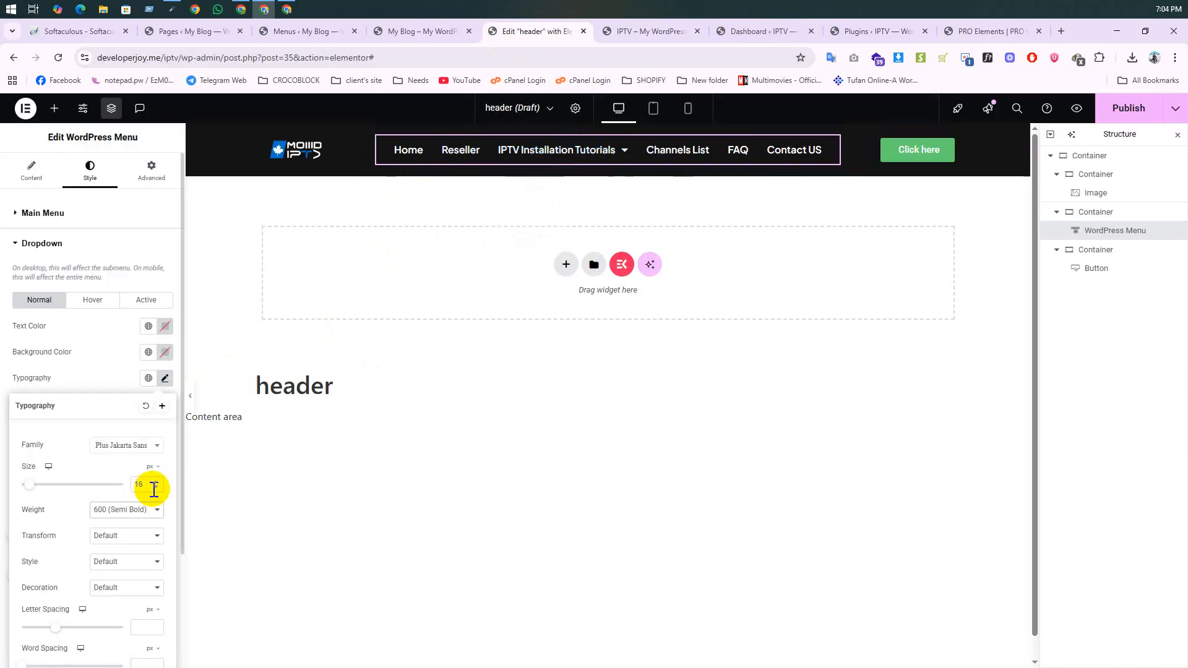
click(156, 487)
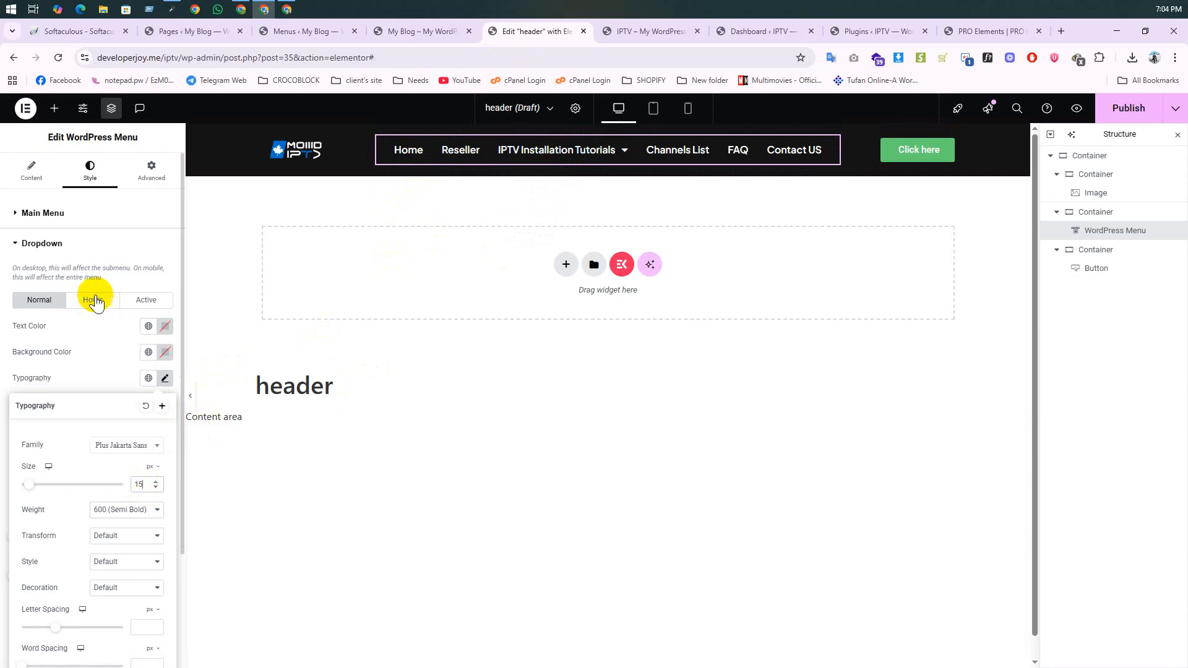
Set the dropdown hover background to the blue New global colour and compare with the live site
click(94, 301)
click(148, 352)
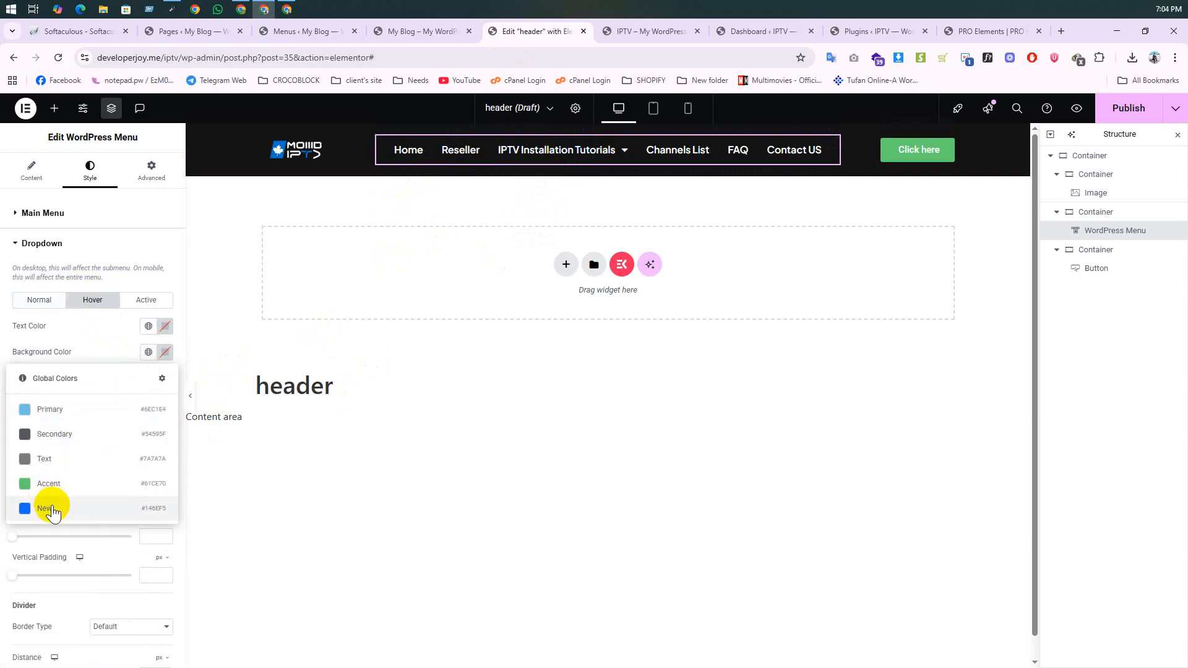
click(49, 504)
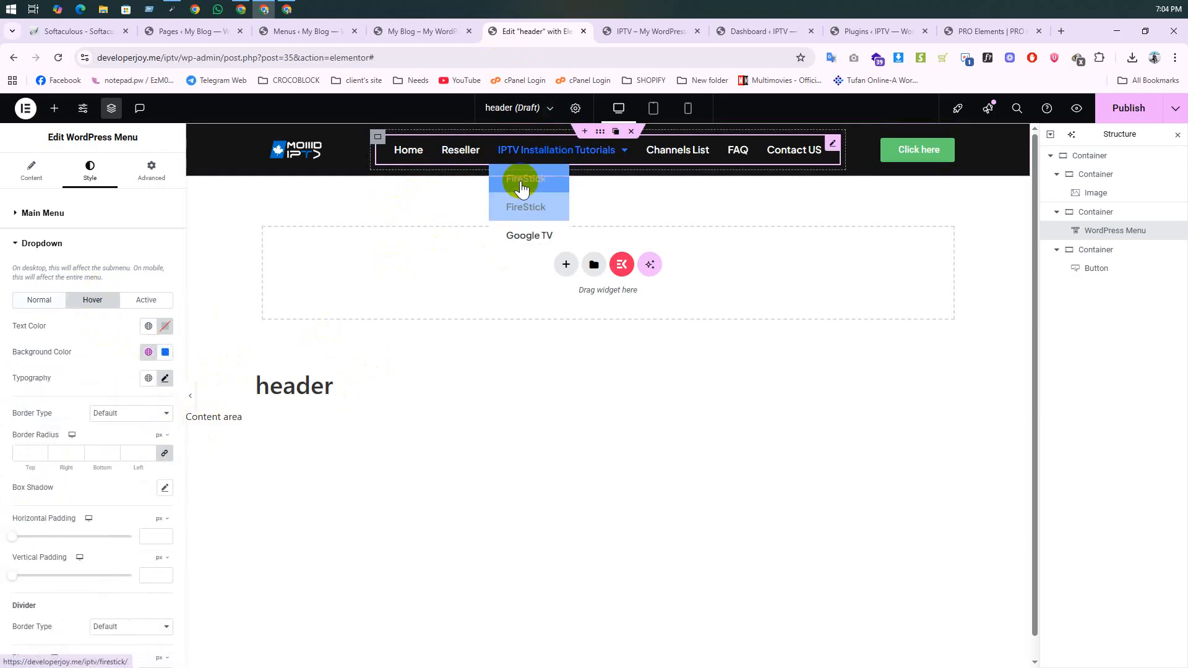
click(632, 36)
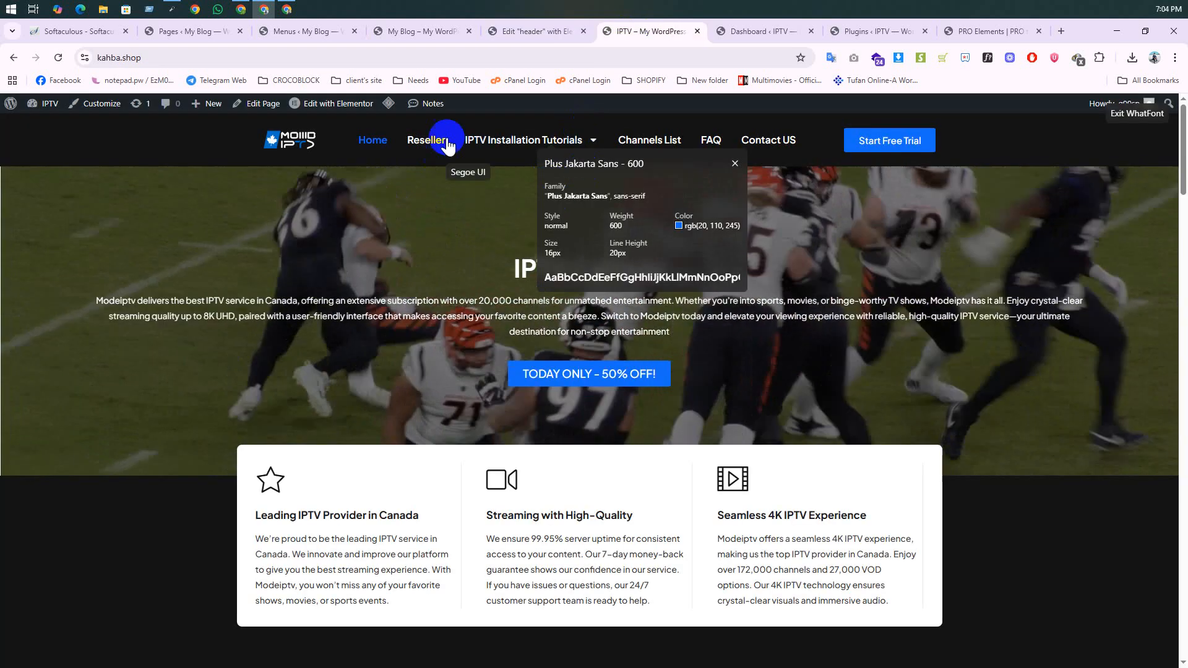
mouse_move(495, 138)
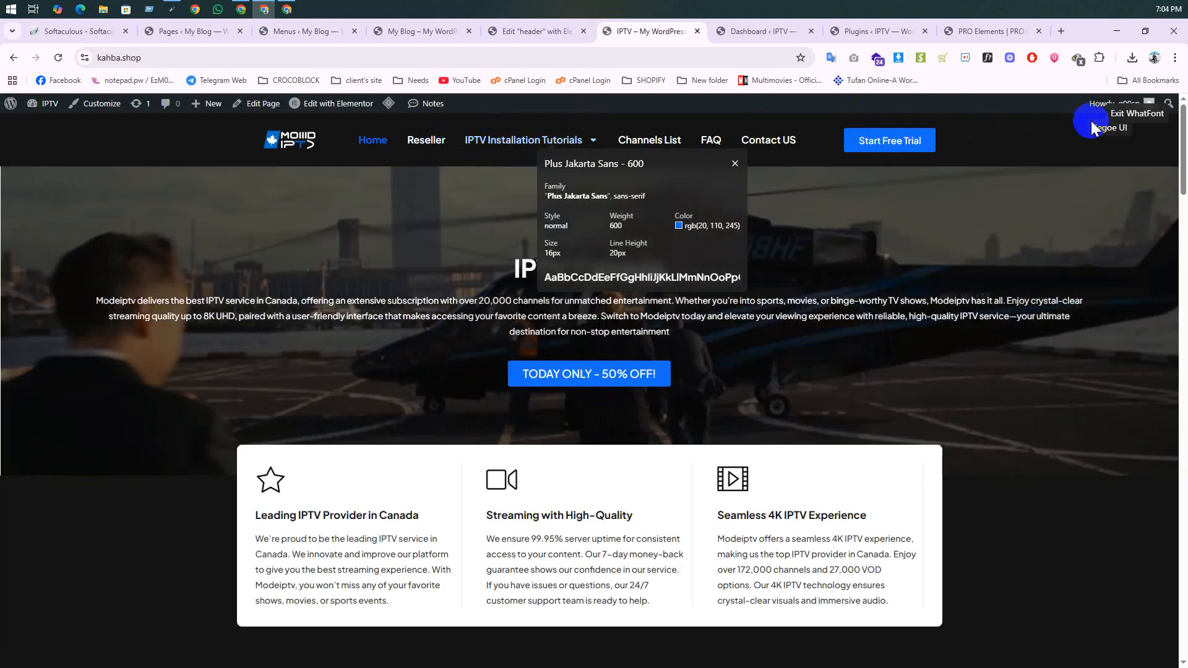
click(1137, 113)
click(532, 31)
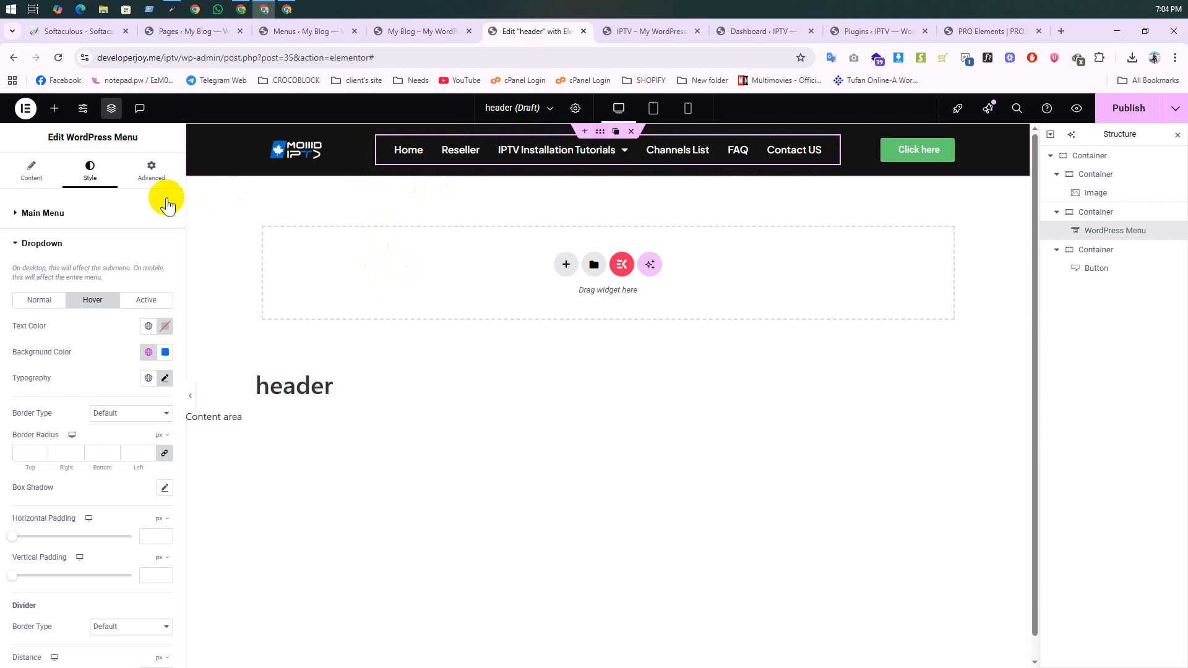
Save the container's dark background colour as global colour New2
click(165, 295)
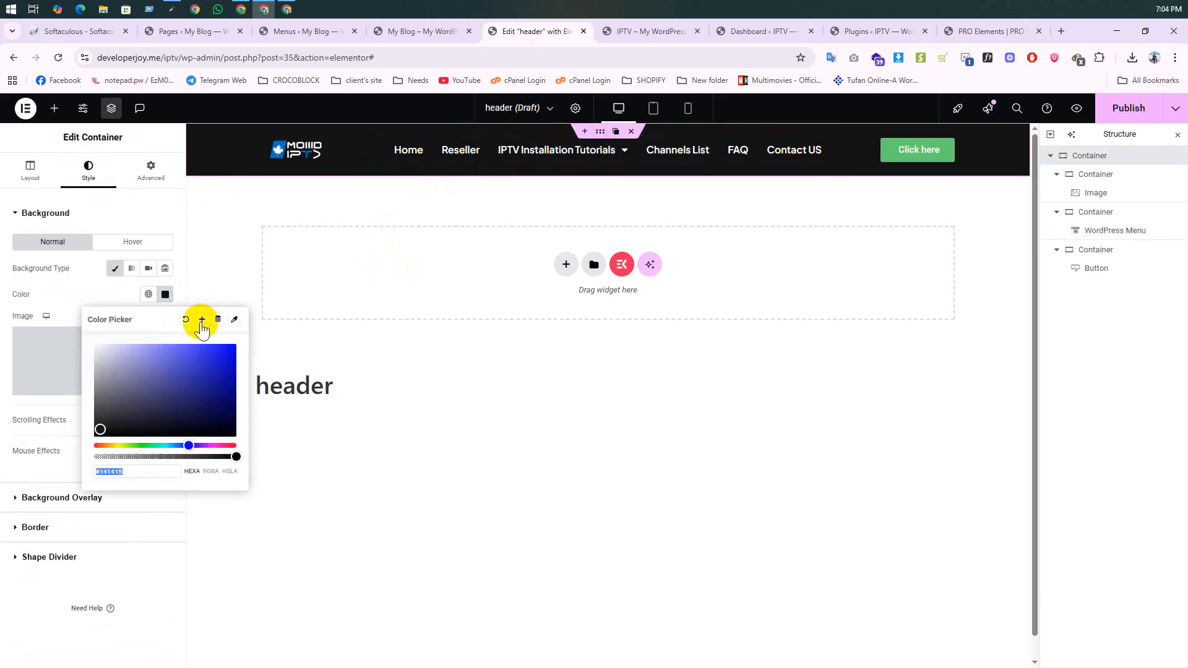
click(201, 321)
drag(561, 384, 520, 393)
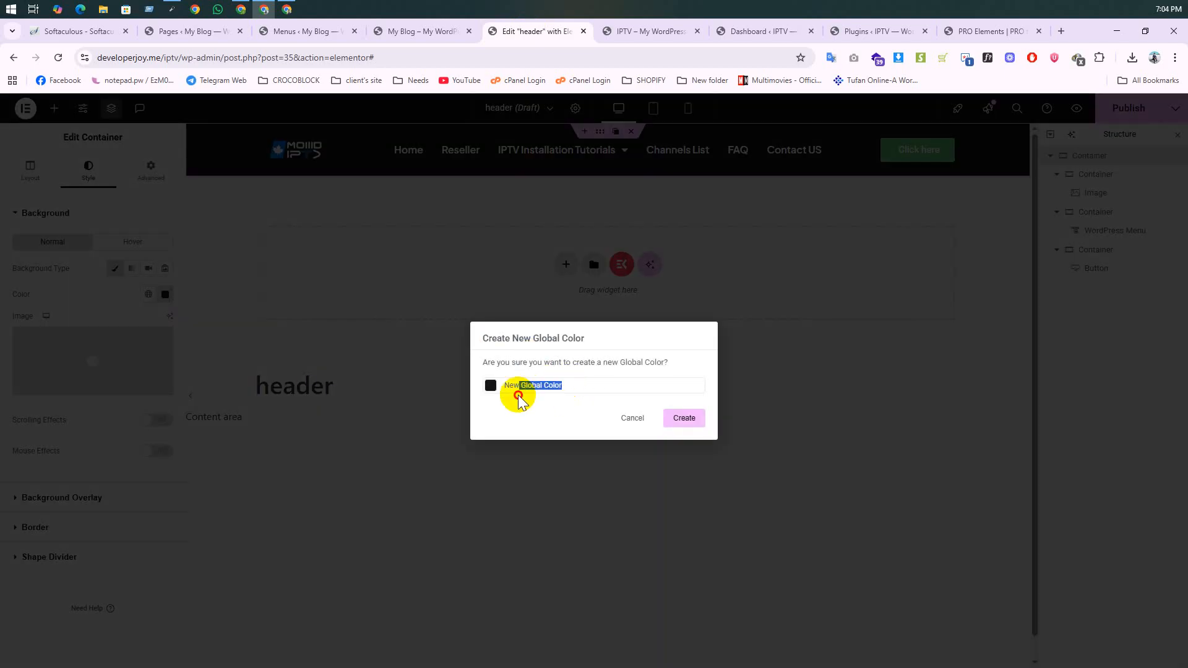
text(2)
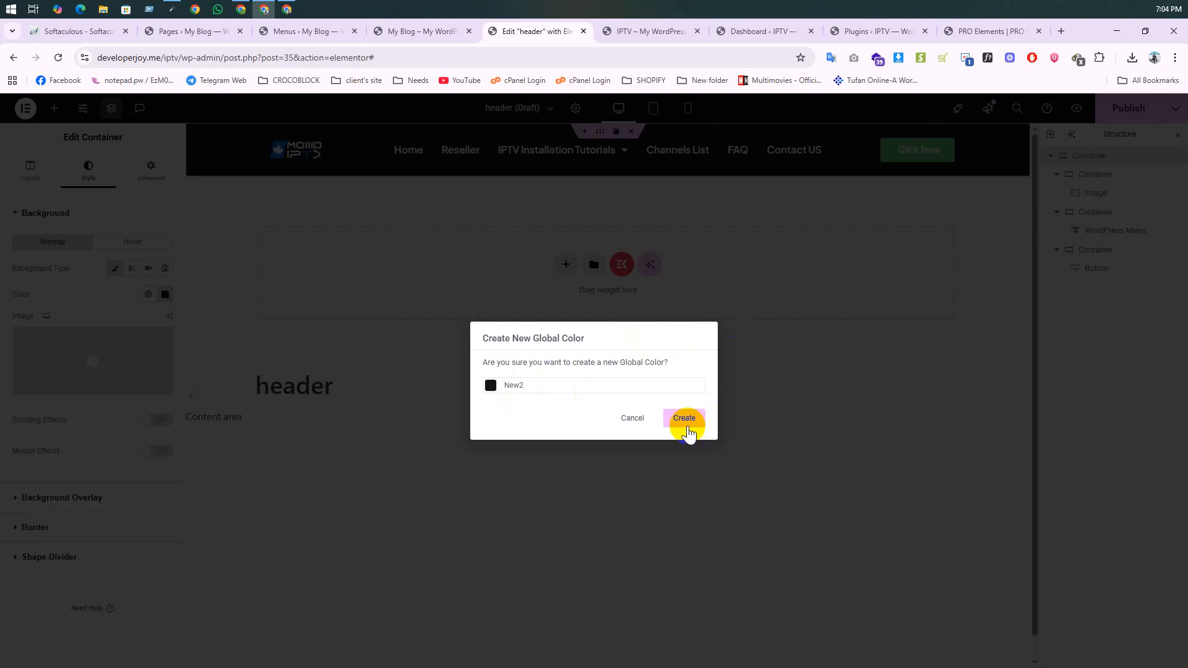
click(683, 418)
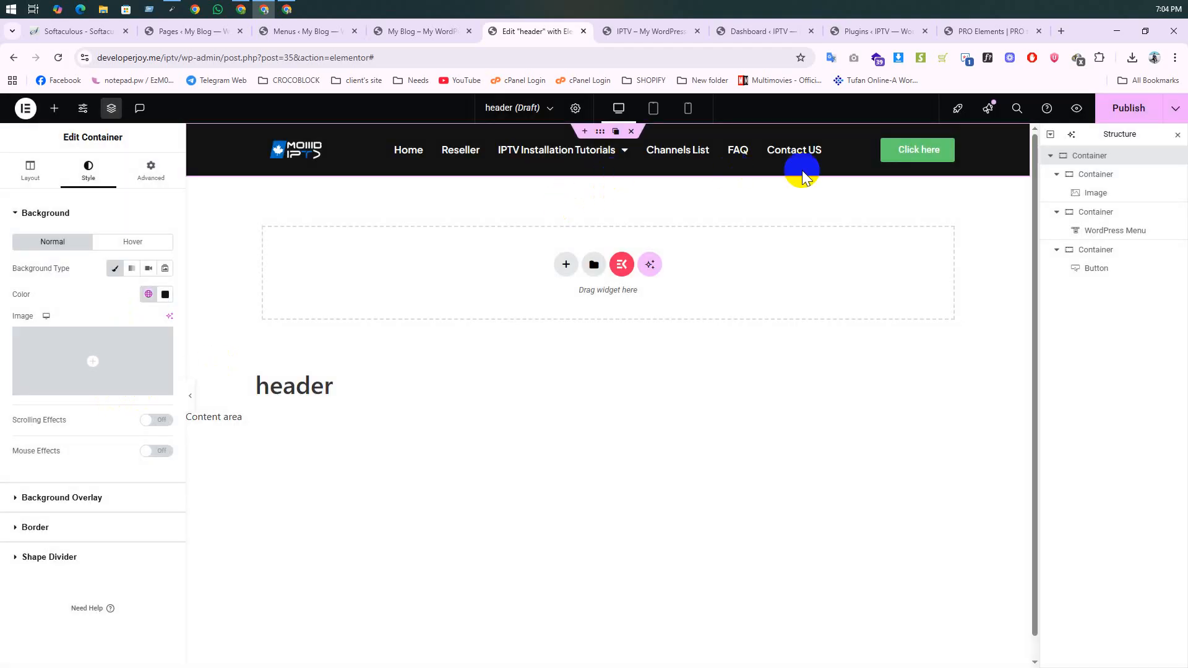
Give the dropdown items the New2 background and #FAFAFA text colour
click(600, 178)
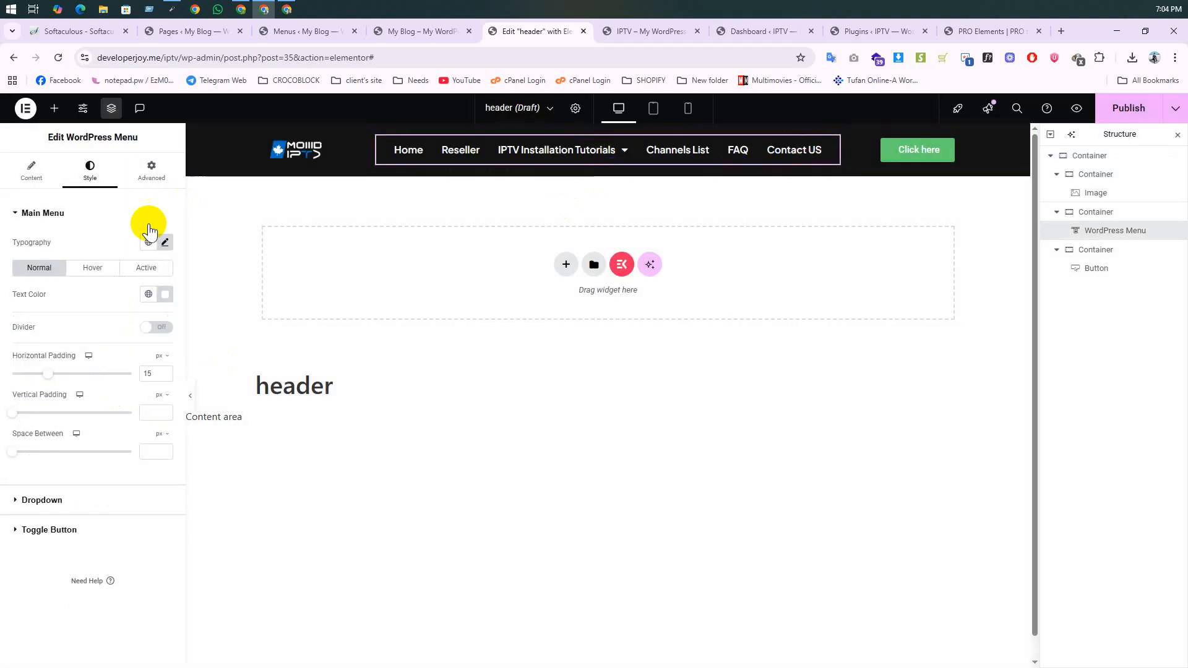
click(42, 500)
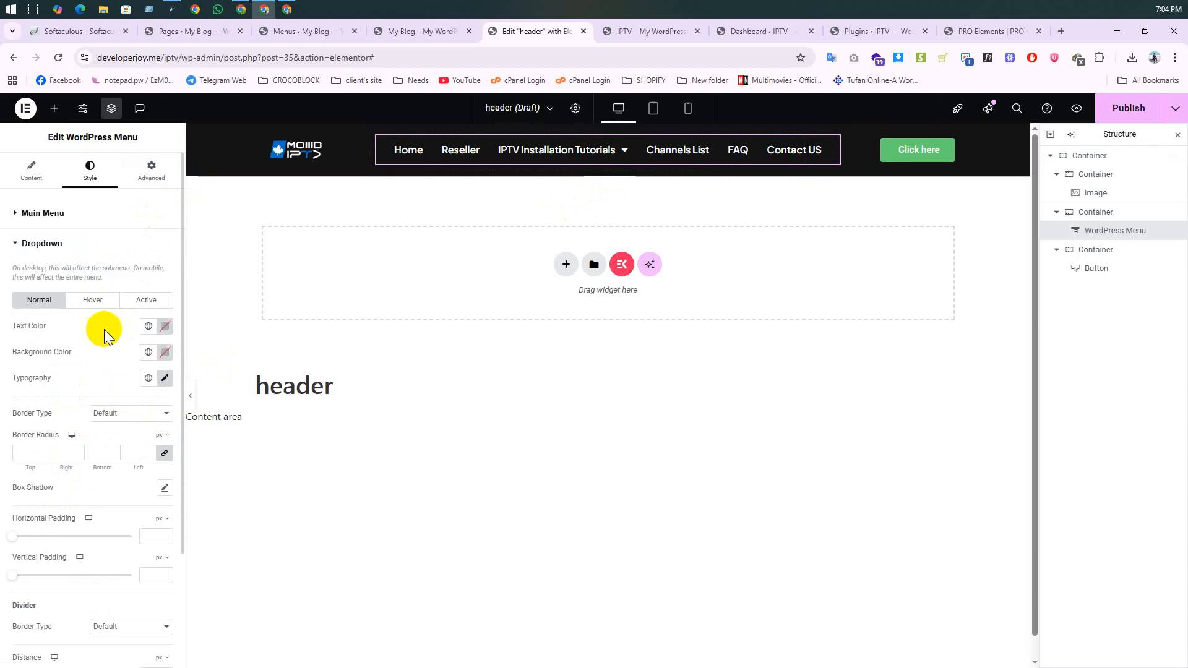
click(149, 353)
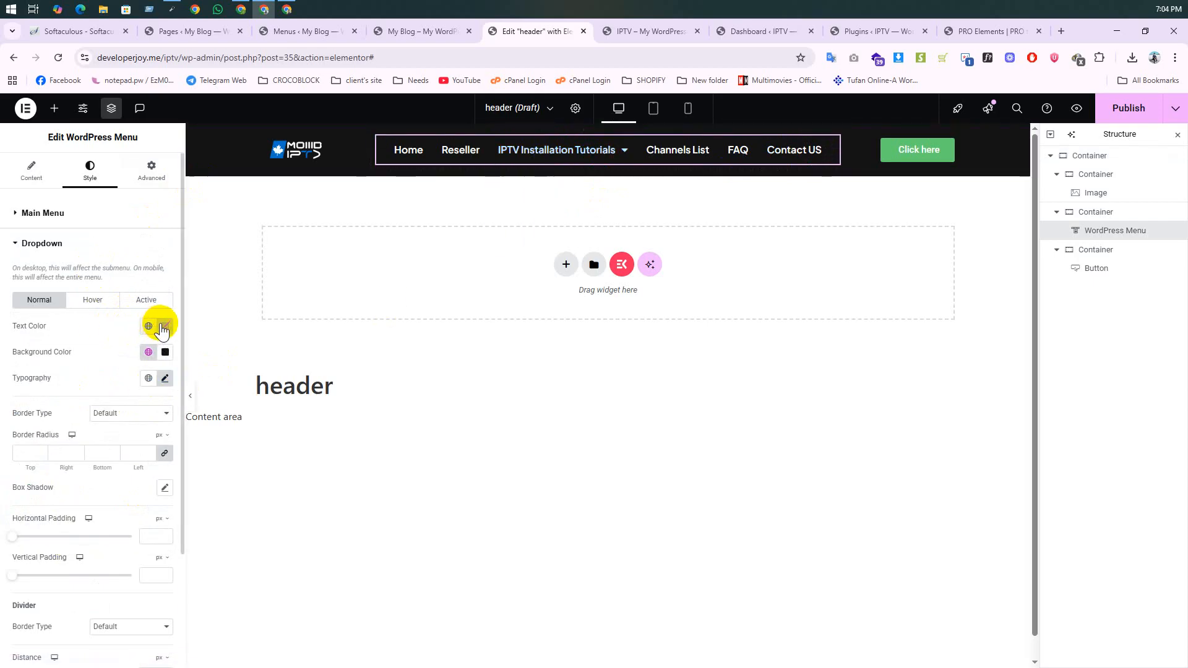
click(164, 326)
click(94, 378)
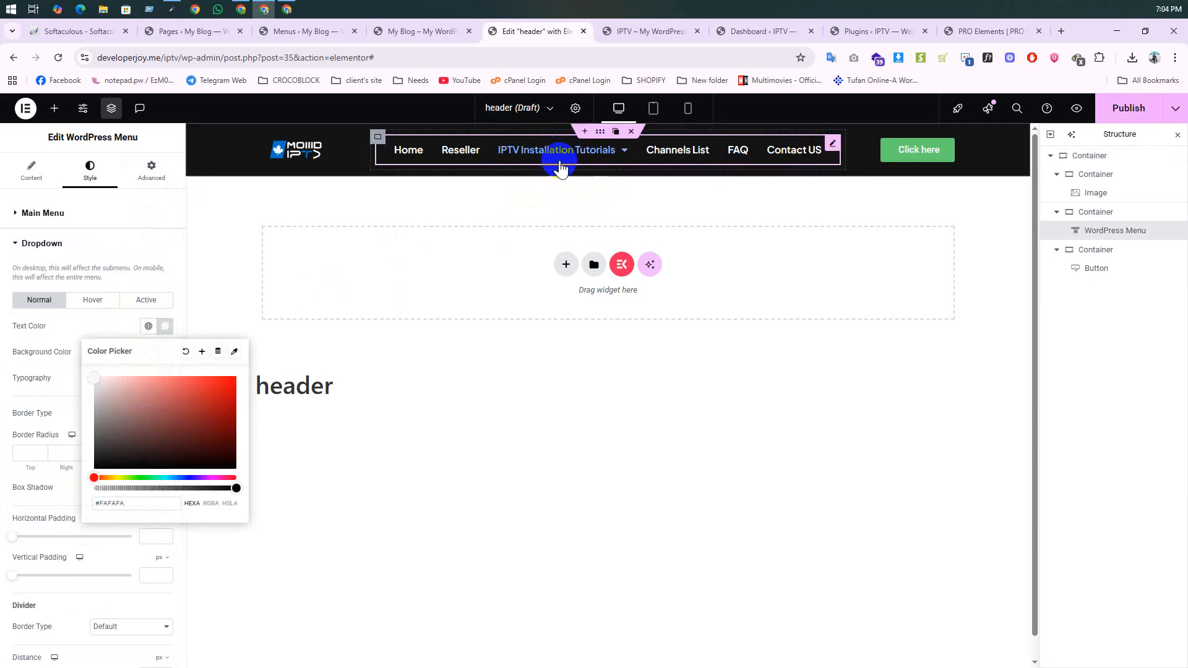
Compare the styled dropdown against the live site's header
mouse_move(557, 162)
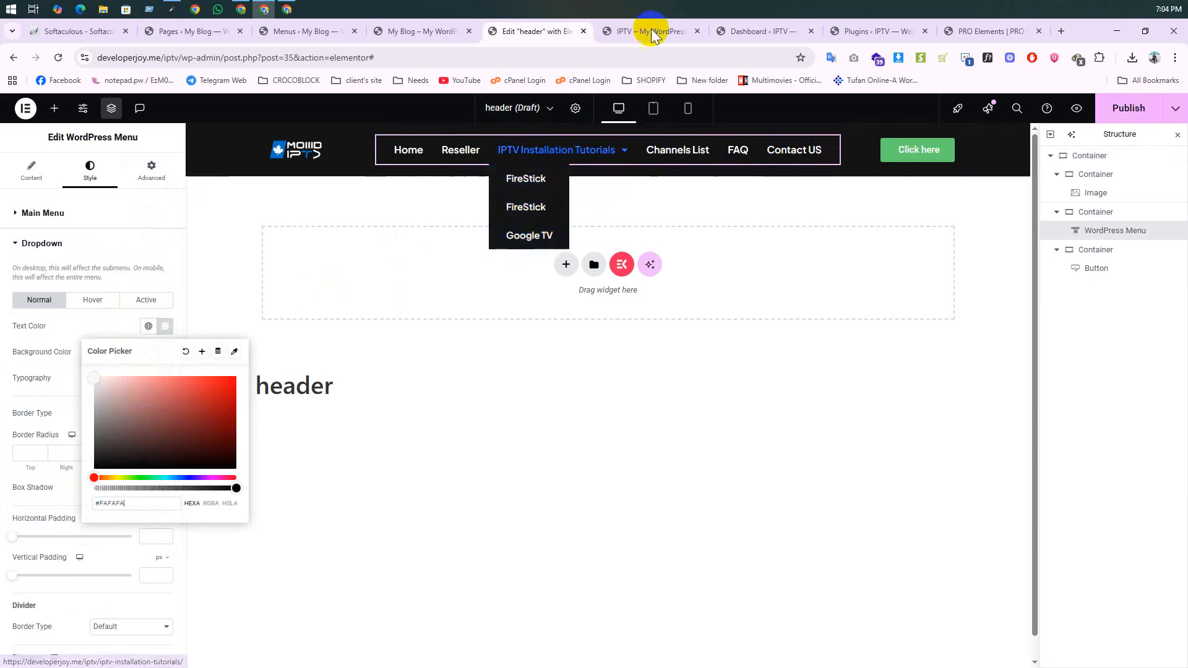
key(ctrl+Tab)
mouse_move(532, 139)
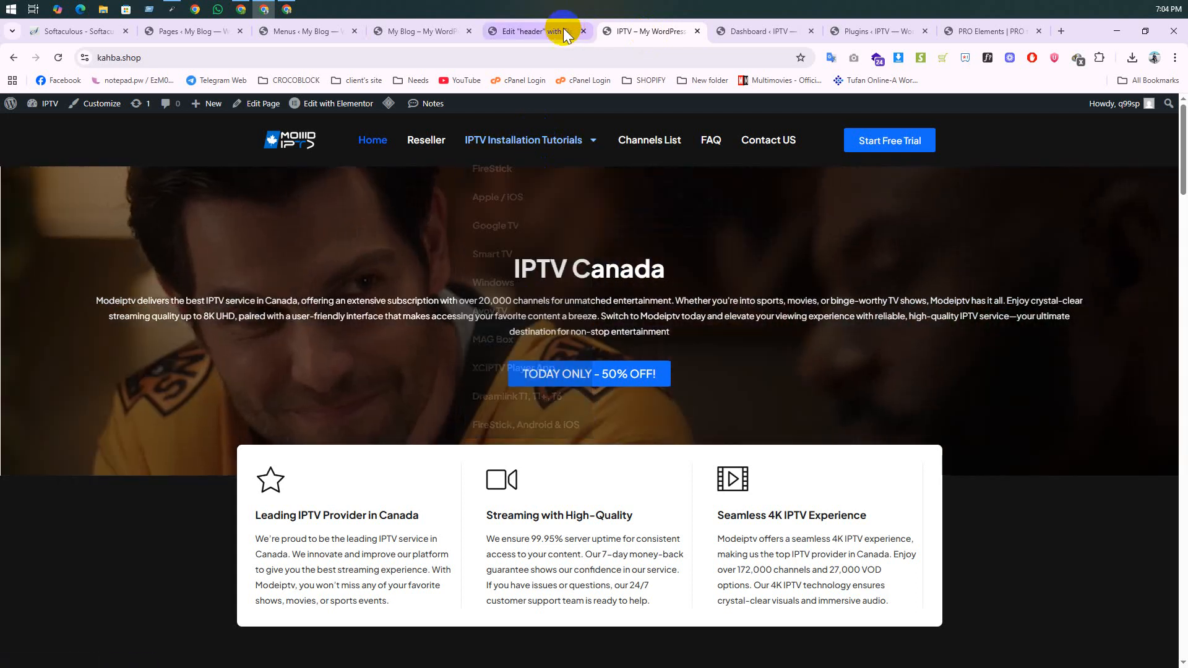
click(560, 31)
click(619, 31)
mouse_move(533, 136)
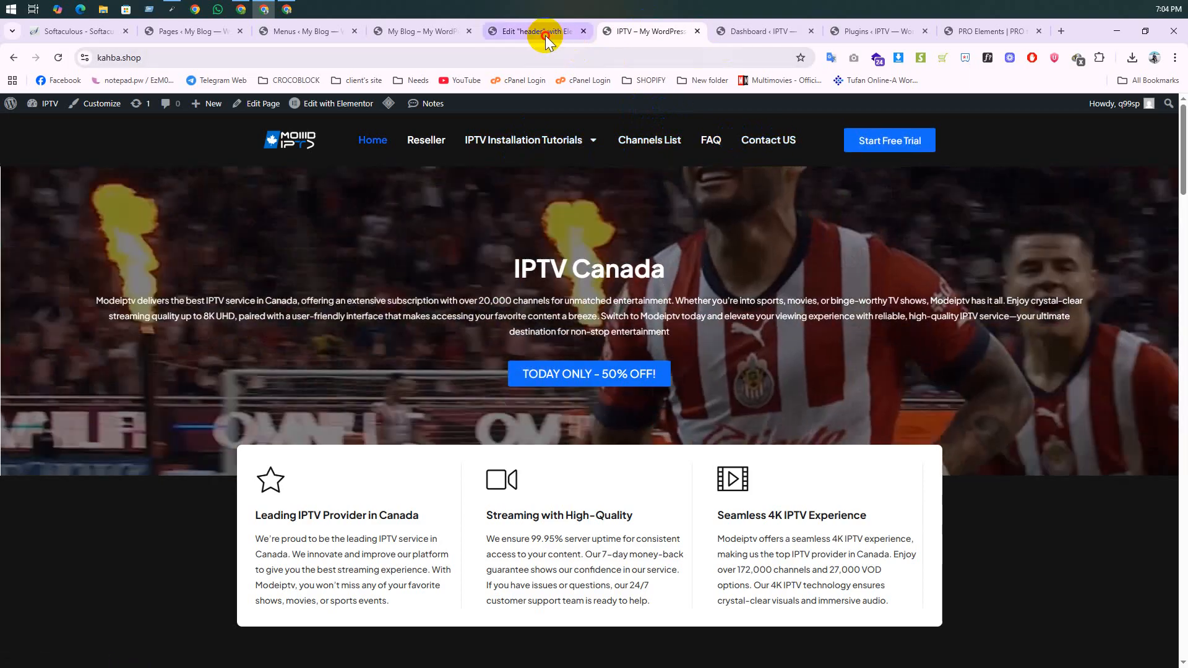
click(545, 31)
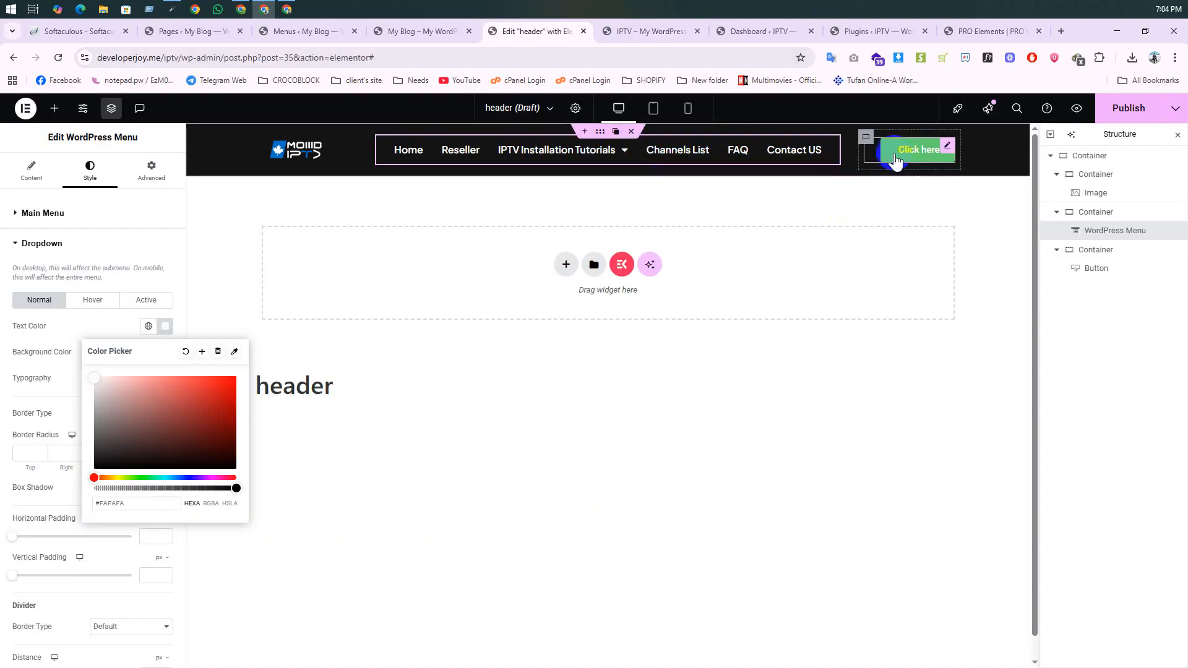
Give the header button the blue New background and Plus Jakarta Sans font
click(874, 152)
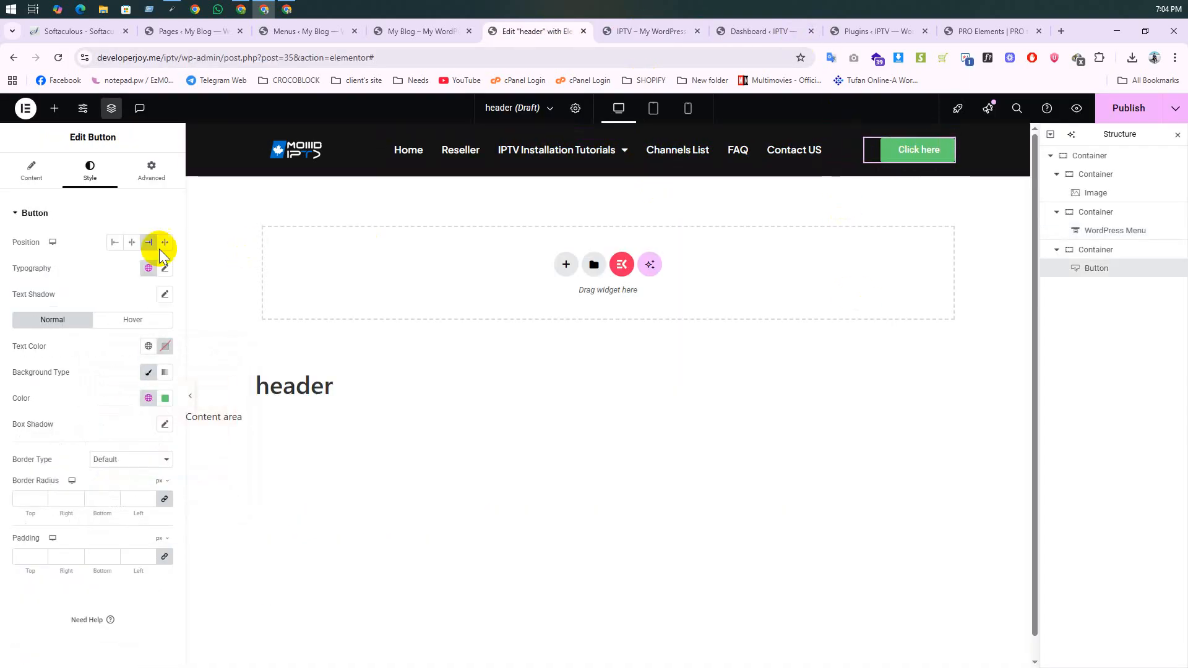
click(148, 398)
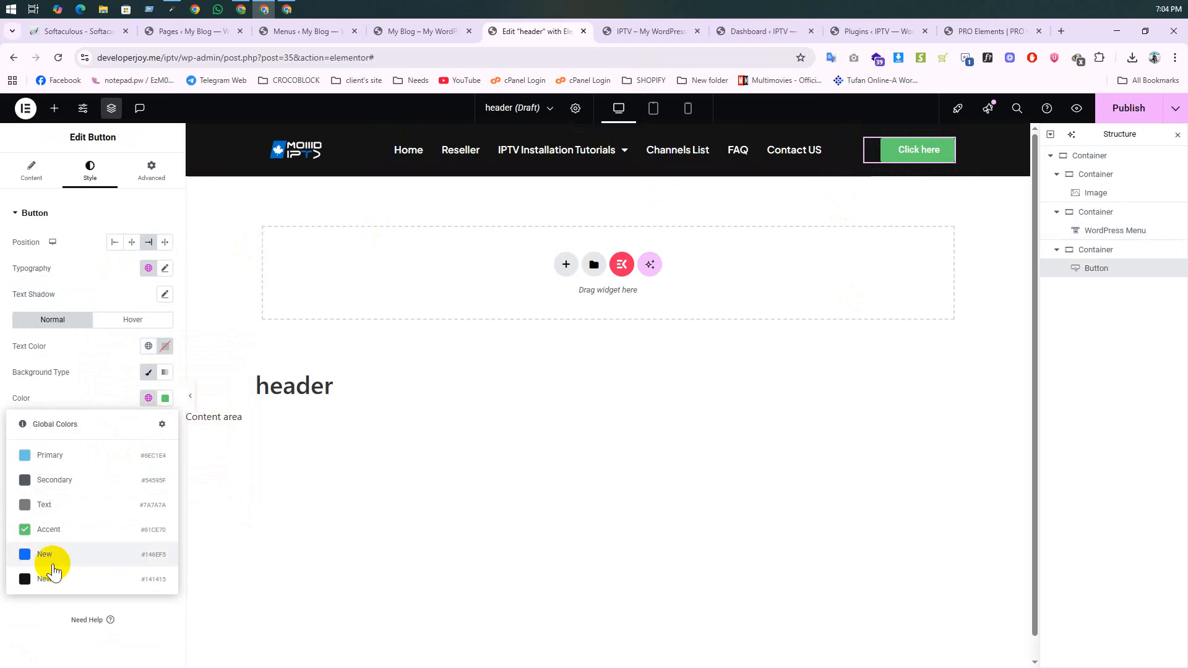
click(54, 554)
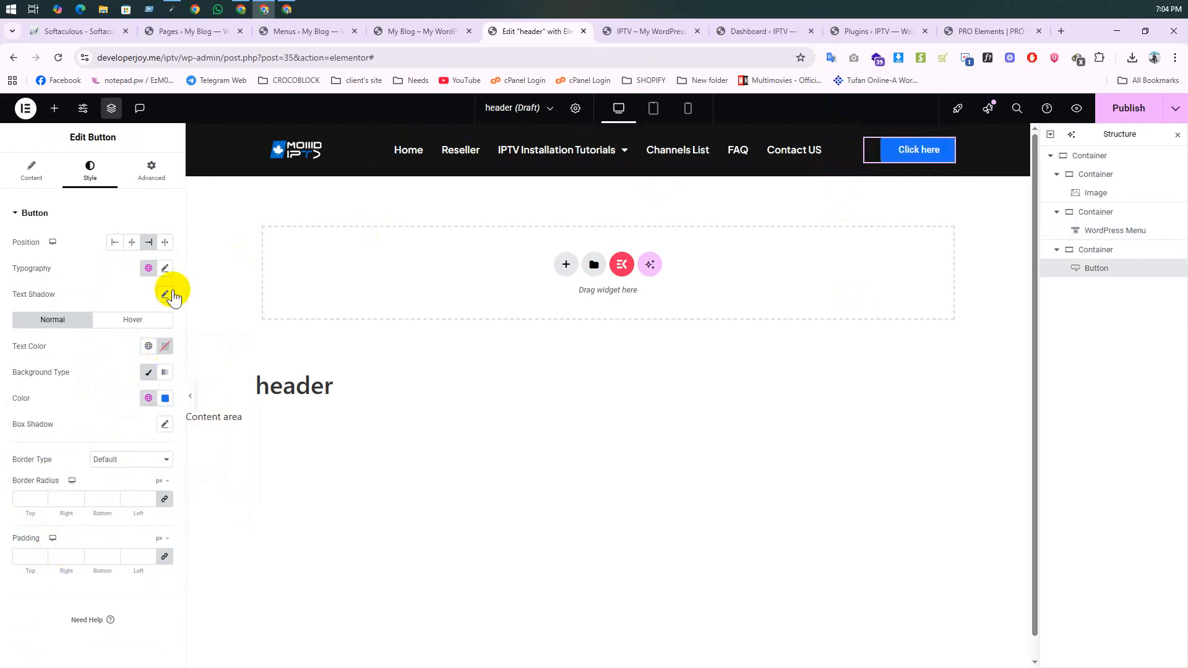
click(166, 271)
click(115, 328)
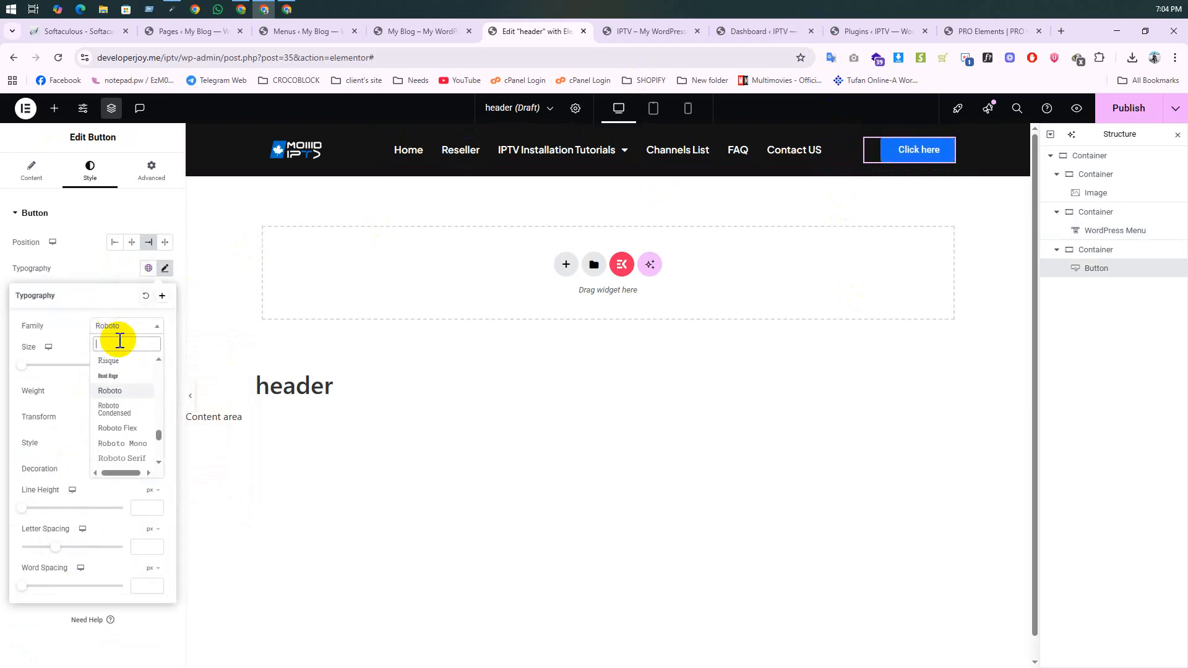
click(121, 345)
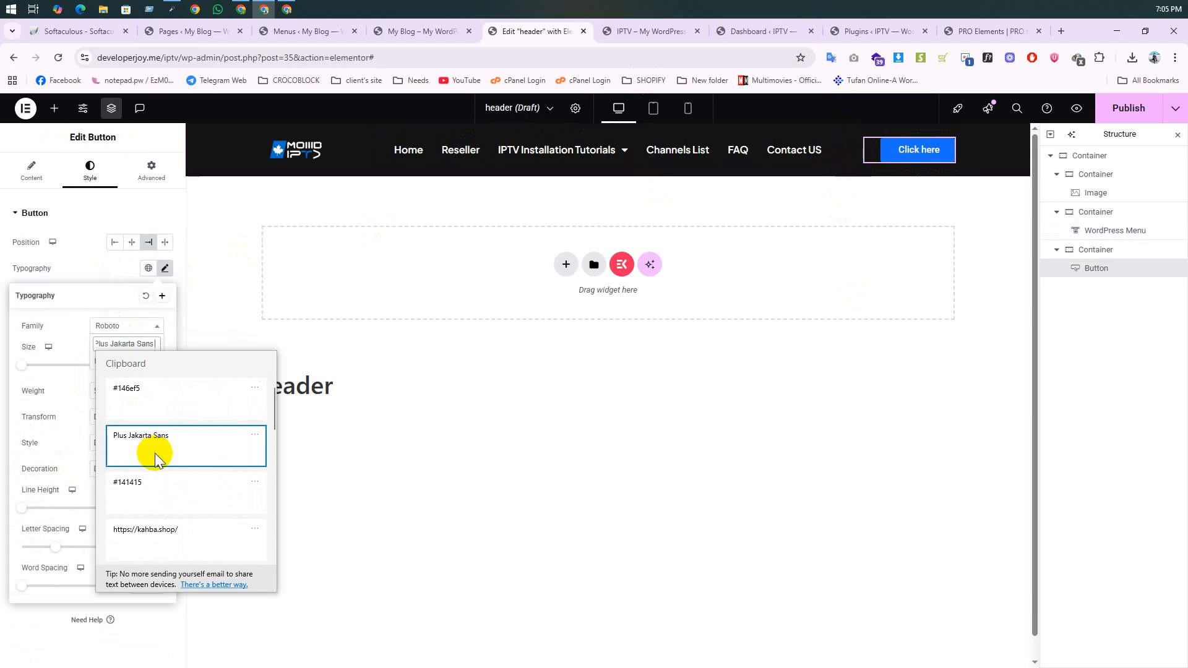
click(153, 452)
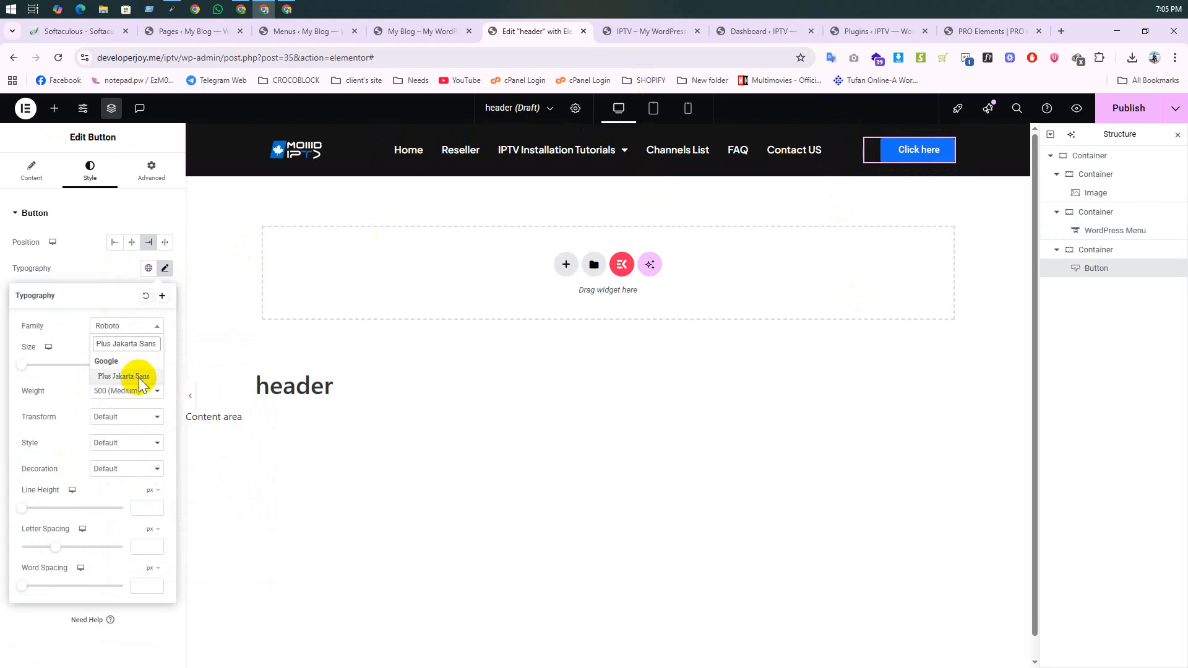
click(124, 376)
Change the button label from 'Click here' to 'Start Free Trial'
click(665, 32)
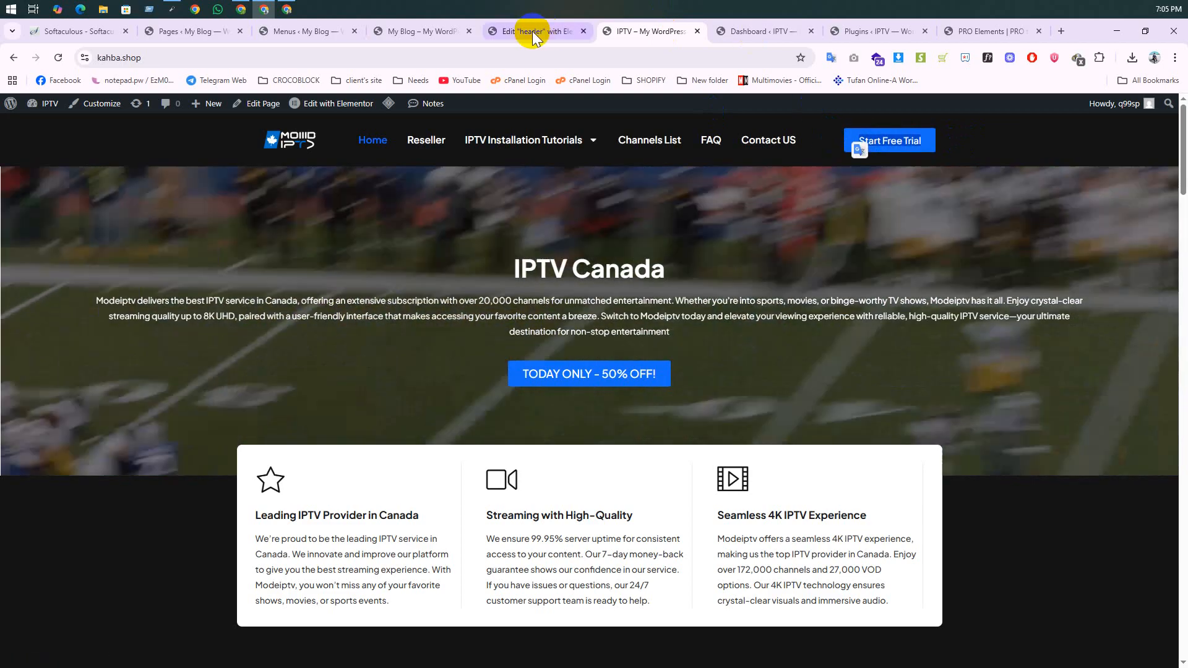
click(533, 34)
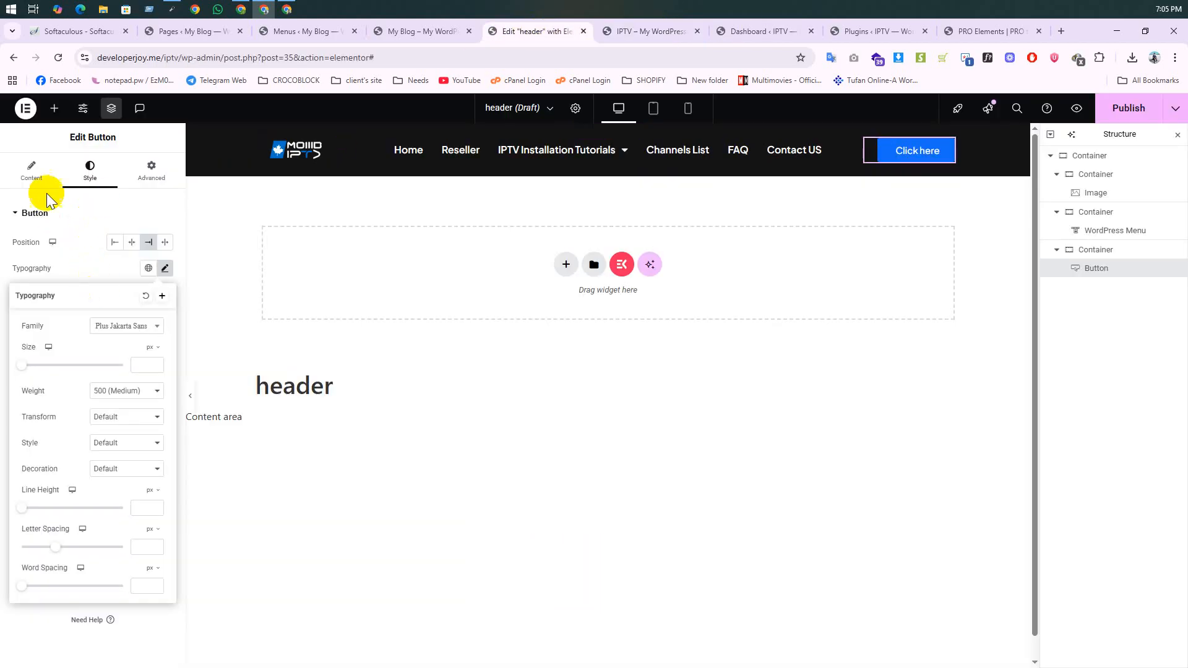
click(37, 176)
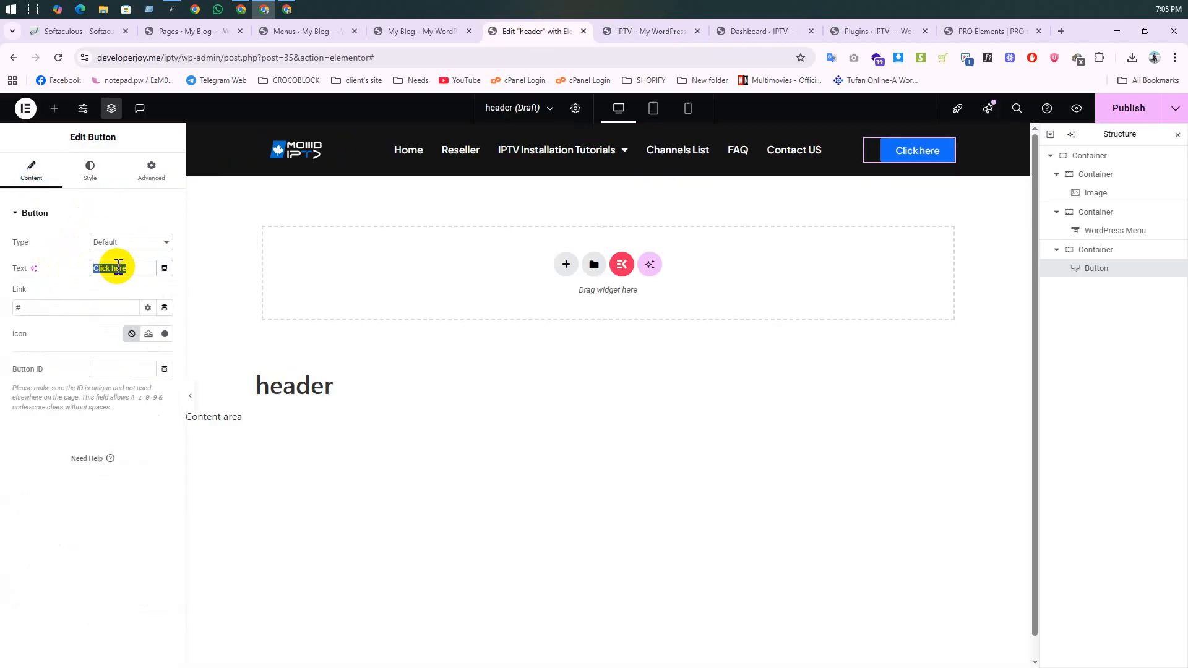
text(Start Free Trial)
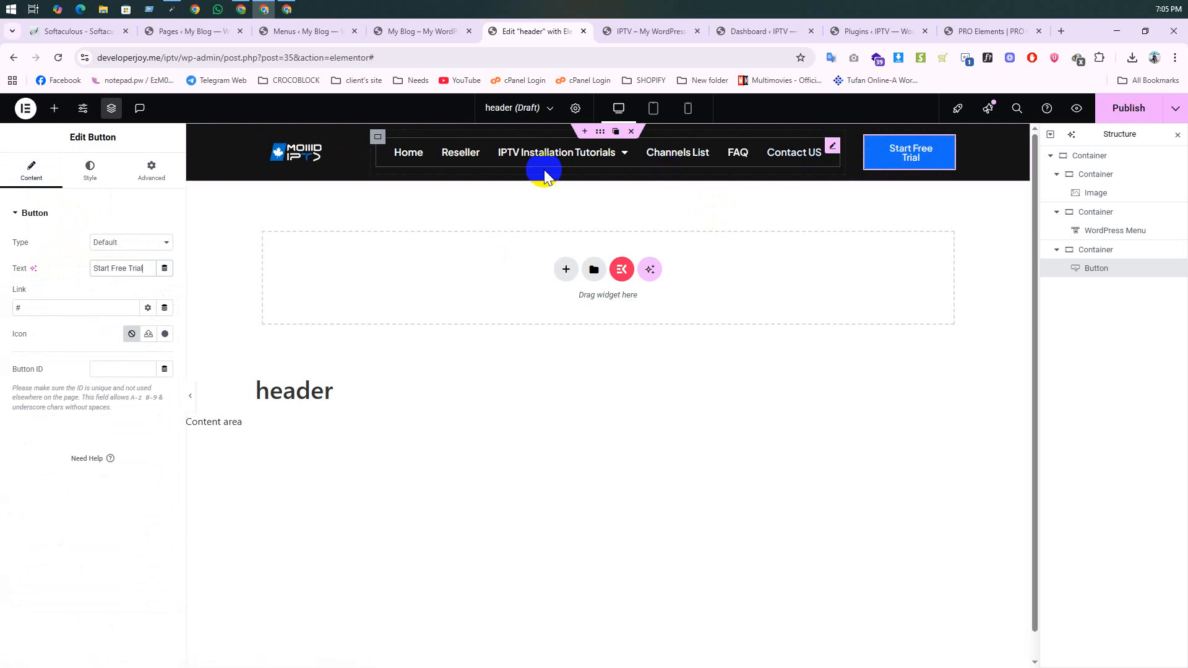
click(260, 139)
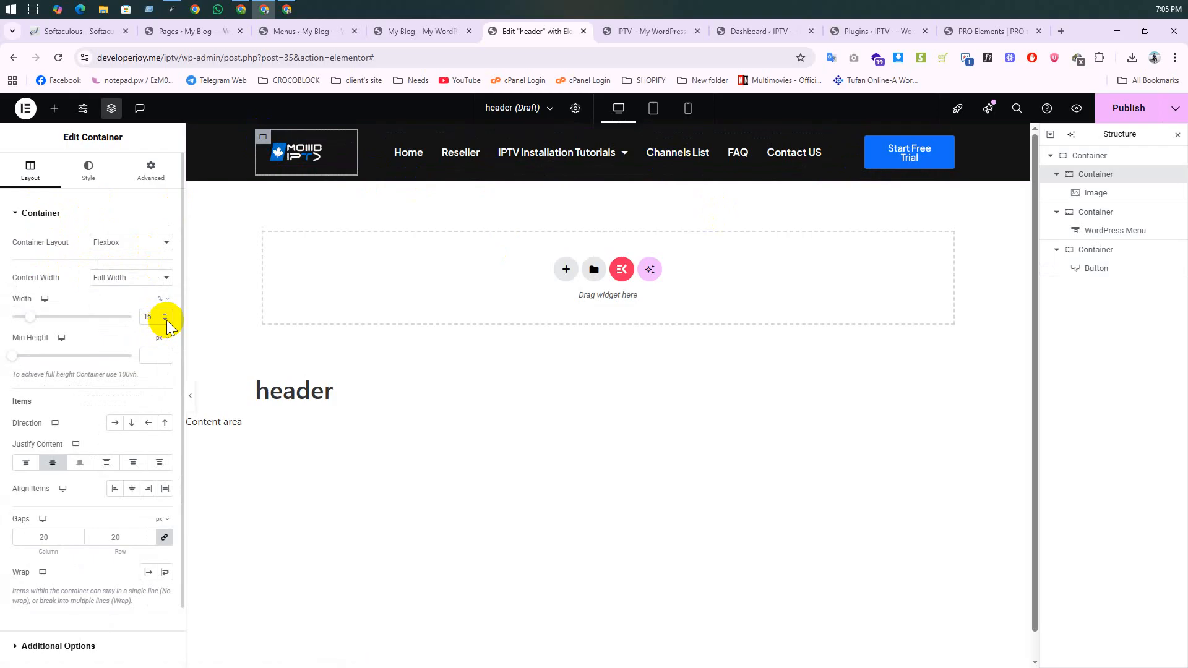
Narrow the menu container to 68% and widen the button container to 17%
click(378, 137)
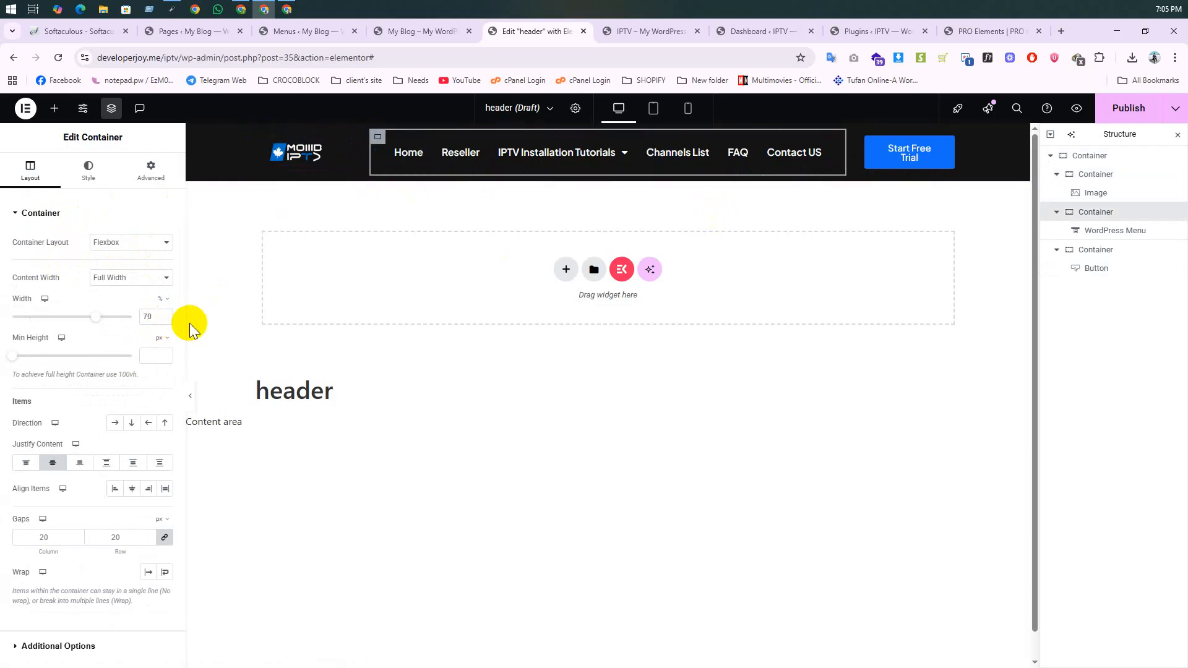
click(164, 320)
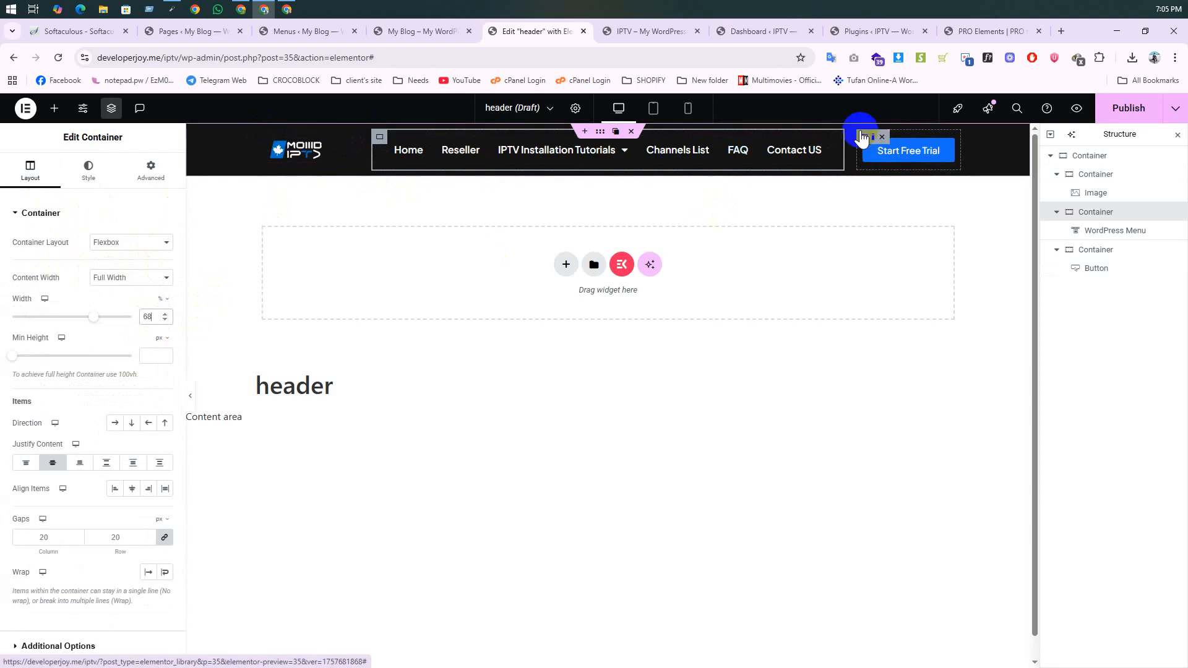
click(164, 314)
click(164, 313)
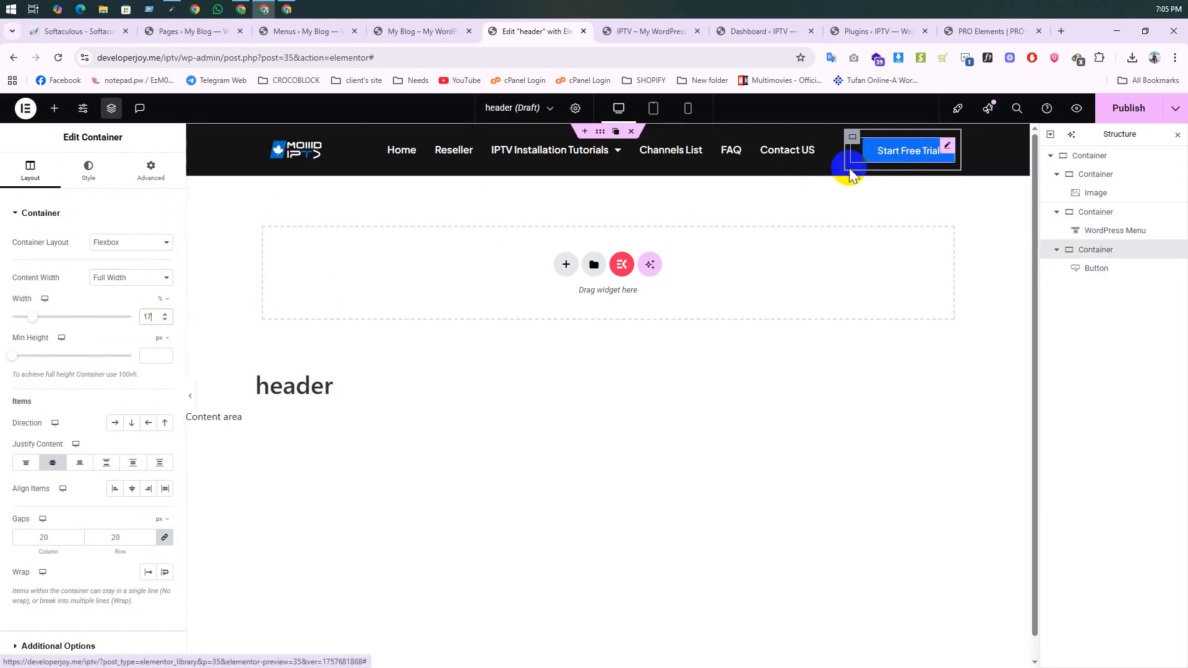
click(626, 28)
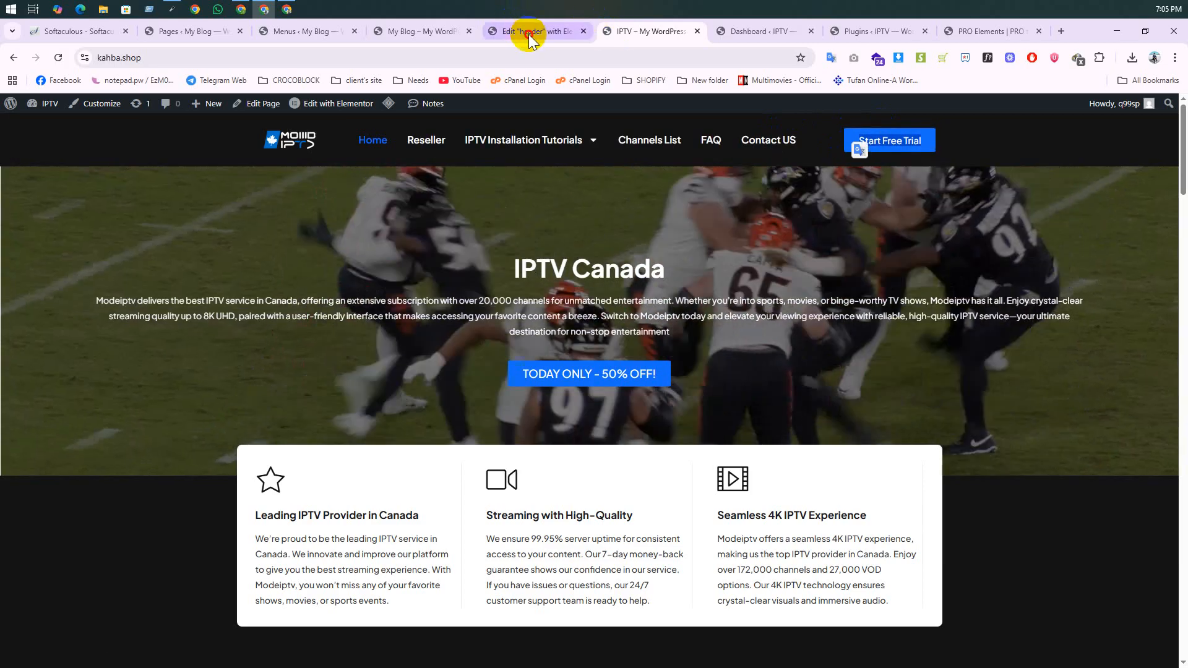
click(526, 30)
click(940, 148)
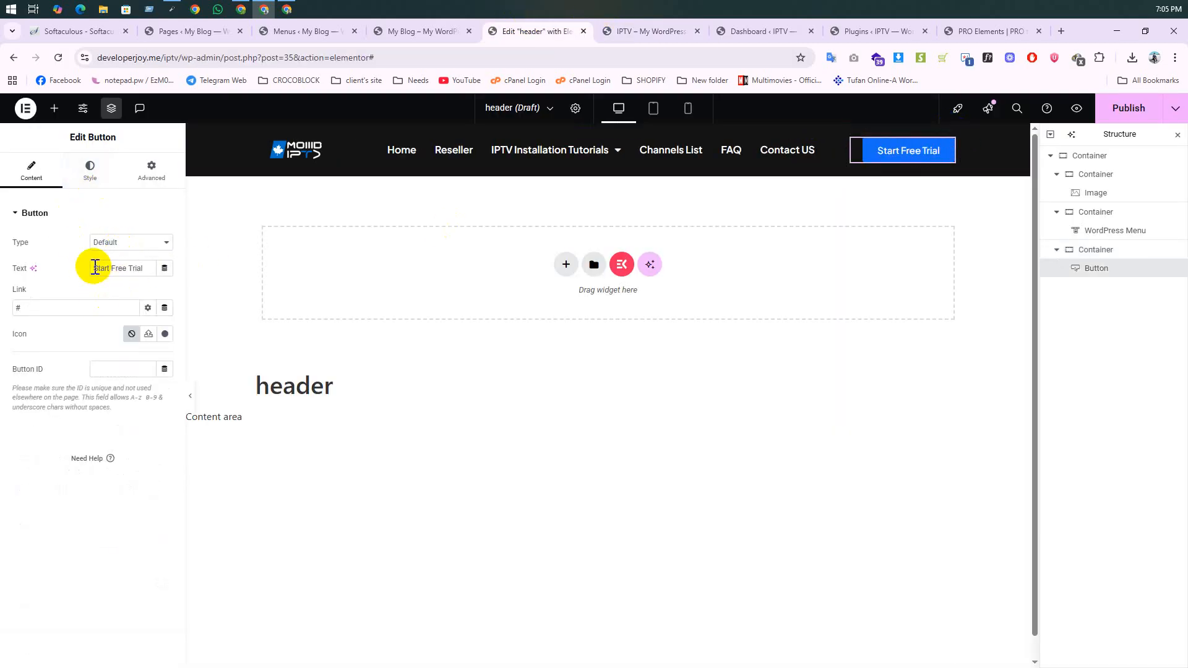
Select the word Start in the button label, glance at the WordPress menus page, and return to the header editor
double_click(95, 267)
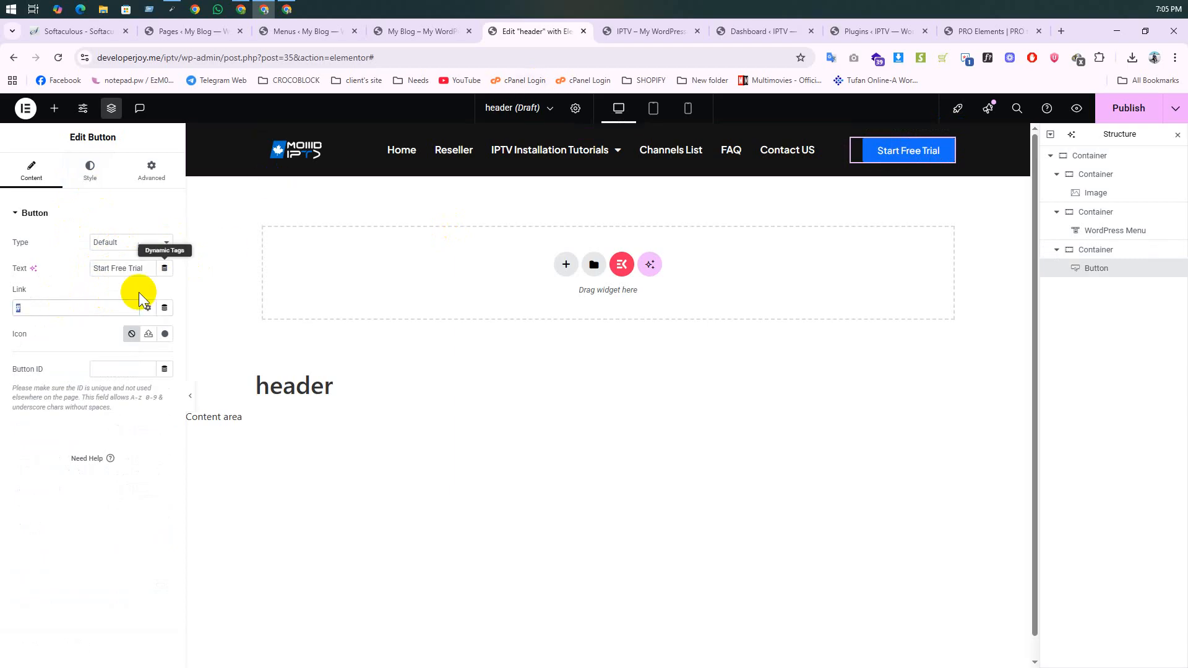
click(297, 31)
click(548, 28)
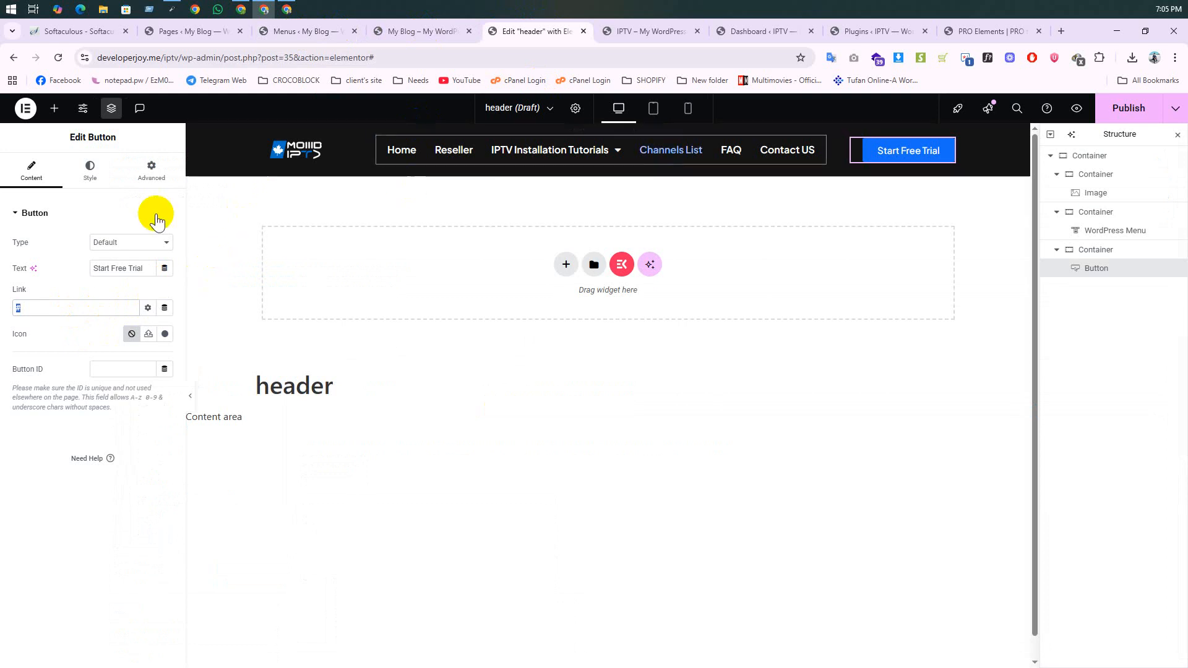
Set the button's hover animation to Float and preview the header at mobile width
click(97, 173)
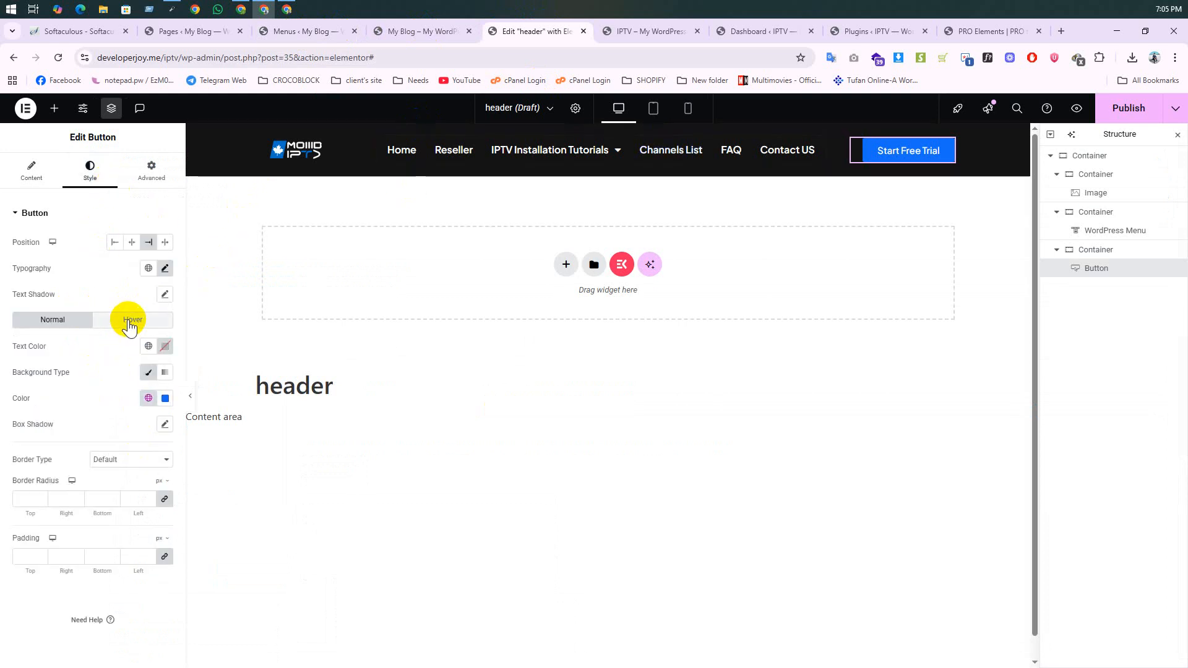
click(130, 322)
click(69, 530)
scroll(68, 483, down, 5)
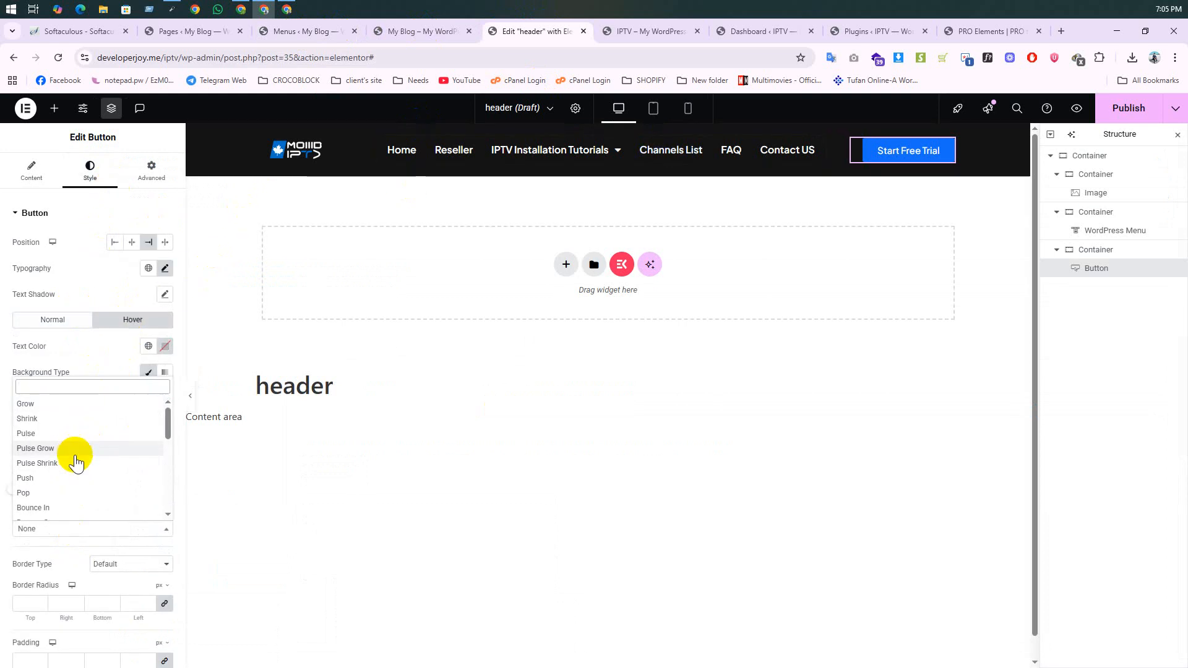
click(26, 444)
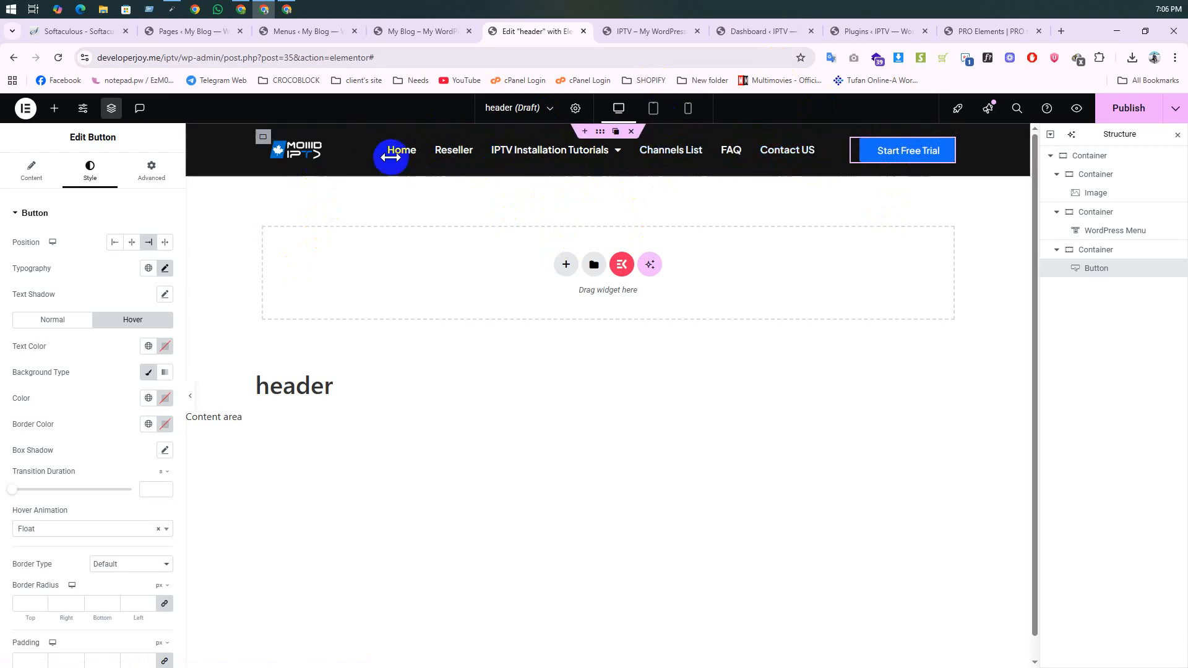
click(681, 110)
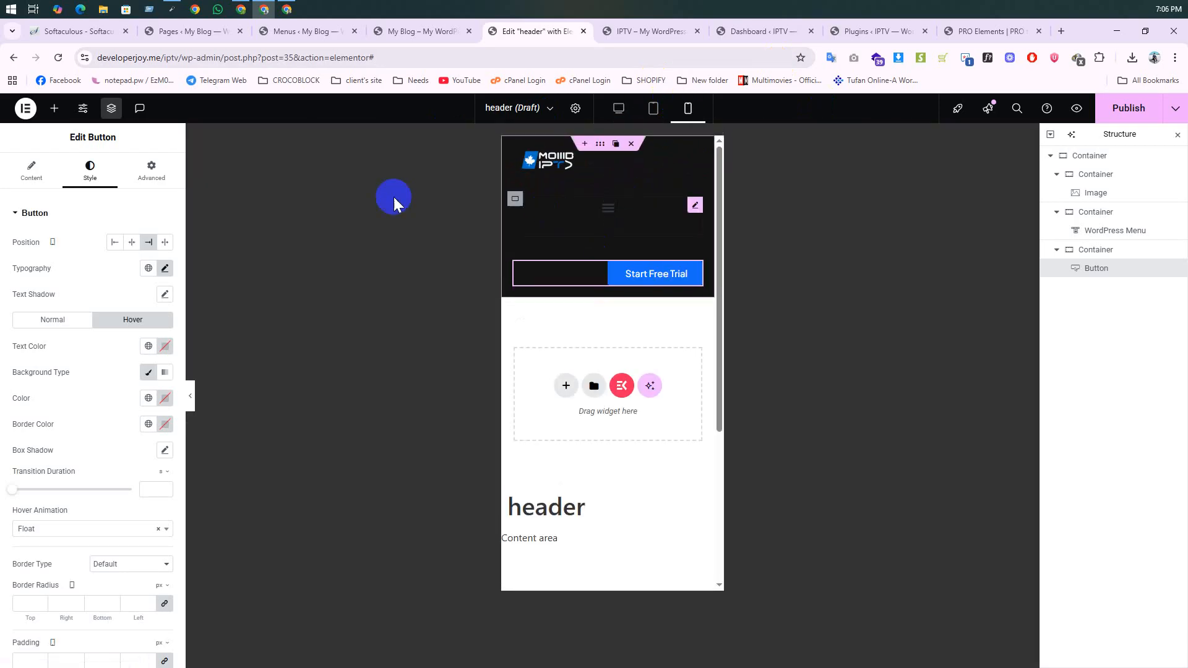
In desktop view, inspect the button container's advanced responsive visibility options
click(620, 110)
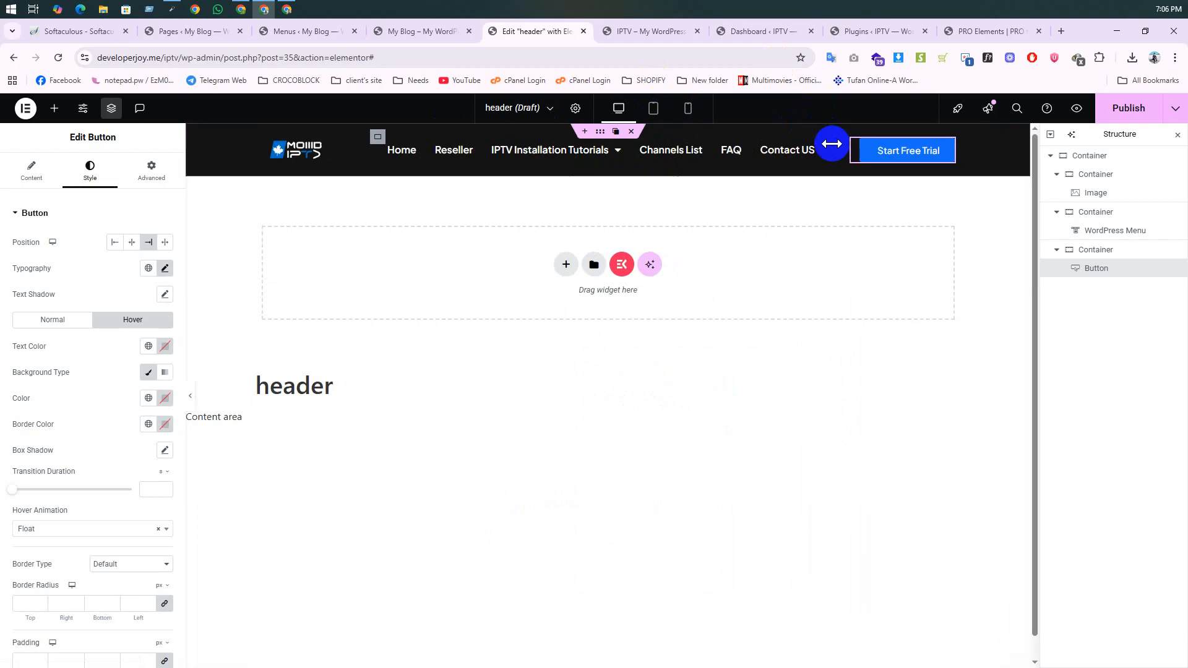
click(852, 138)
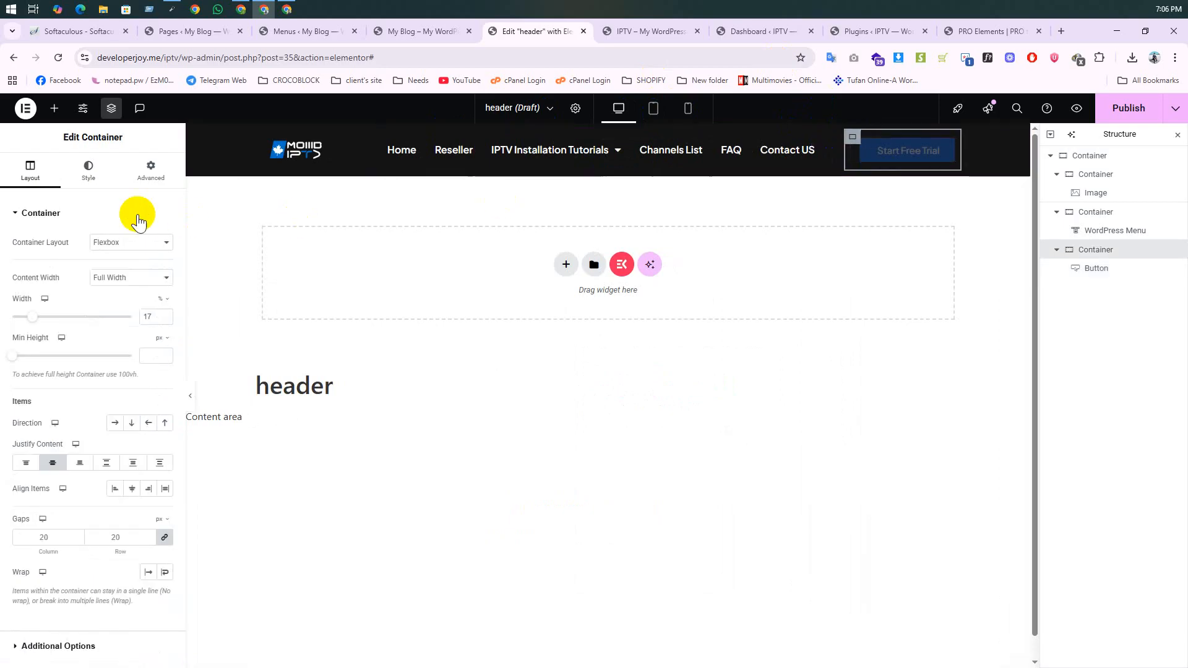
click(102, 174)
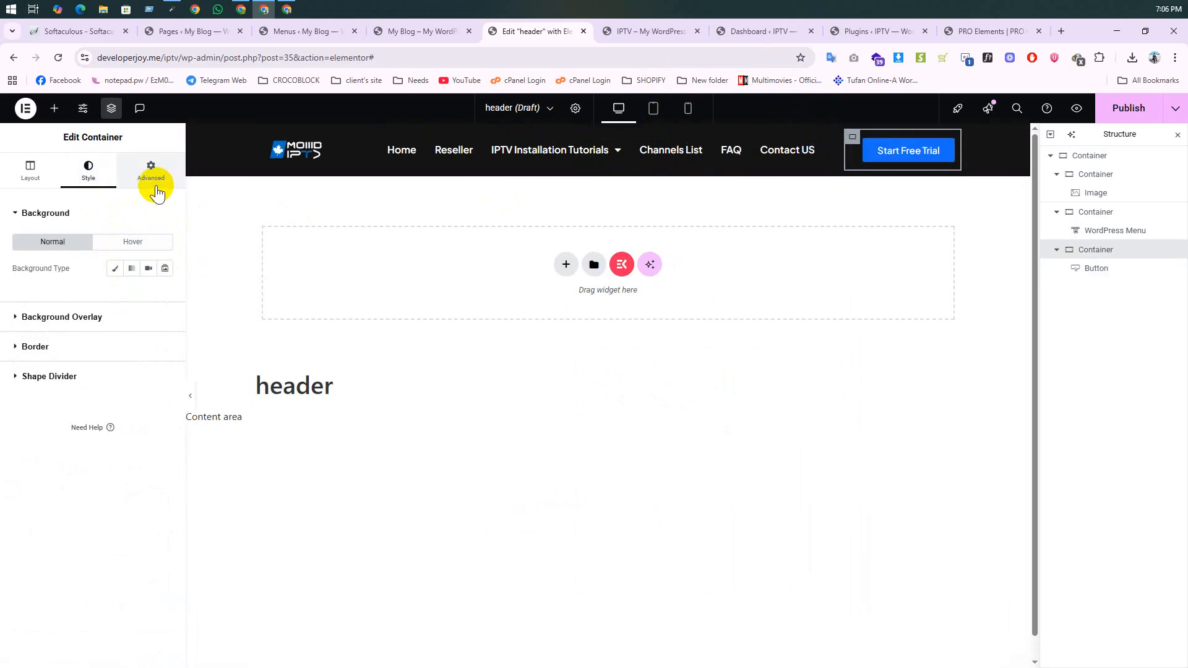
click(155, 185)
scroll(119, 523, down, 5)
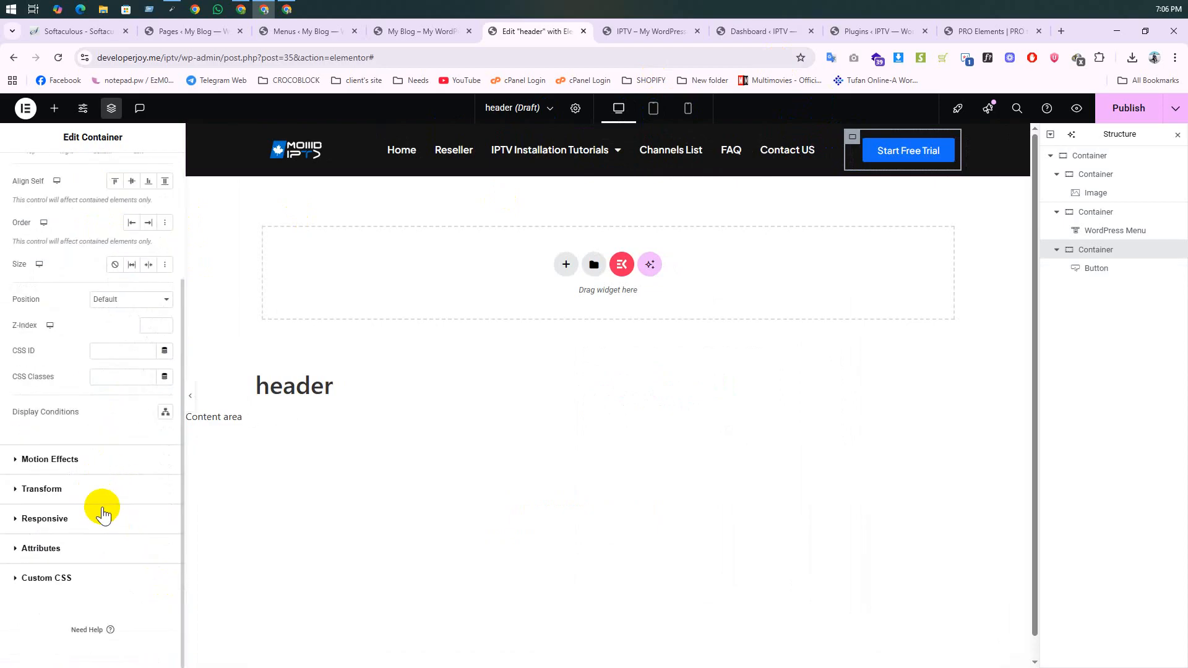
click(80, 520)
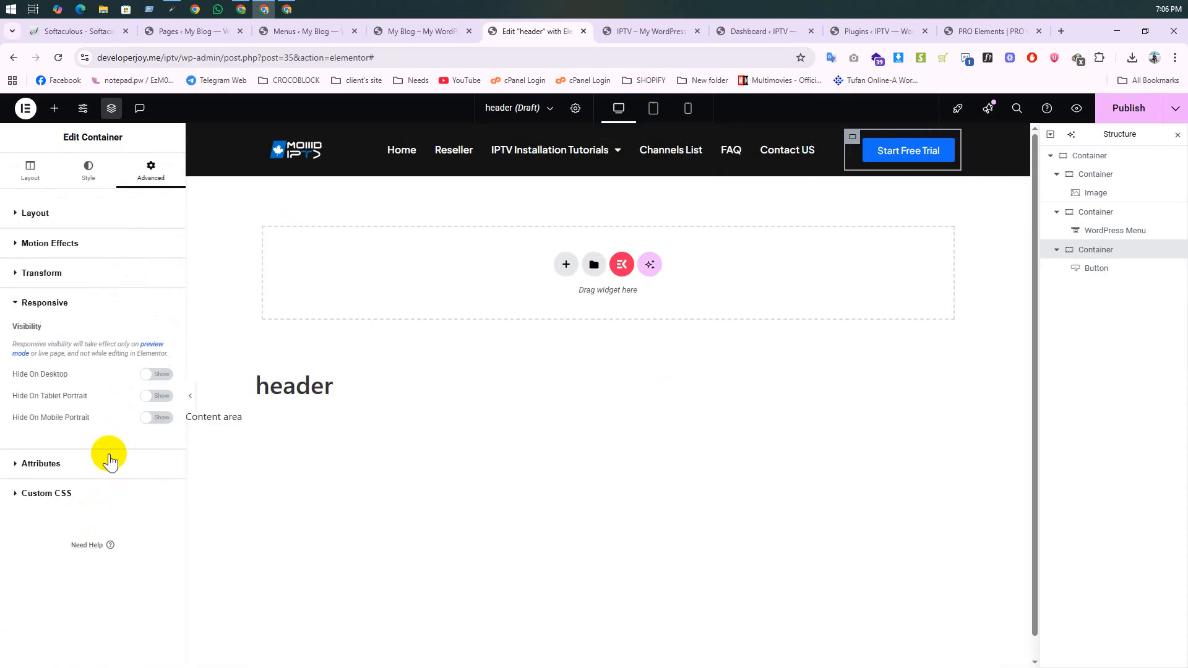
In the mobile layout, set the logo container's width as a percentage
click(688, 109)
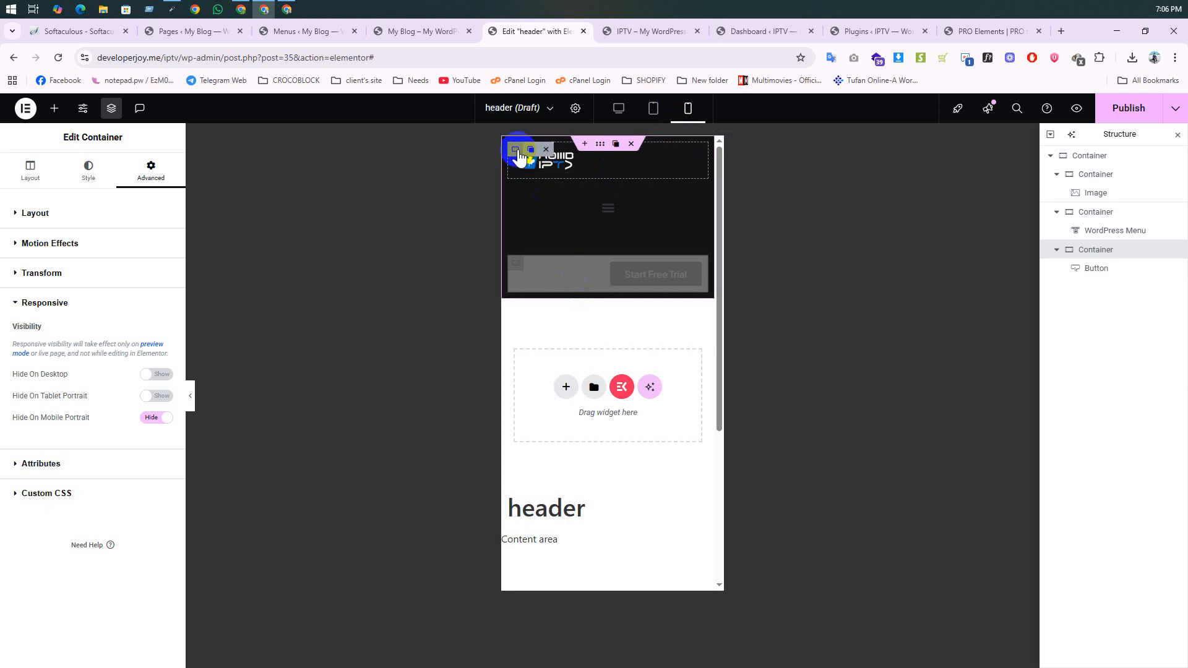
click(518, 152)
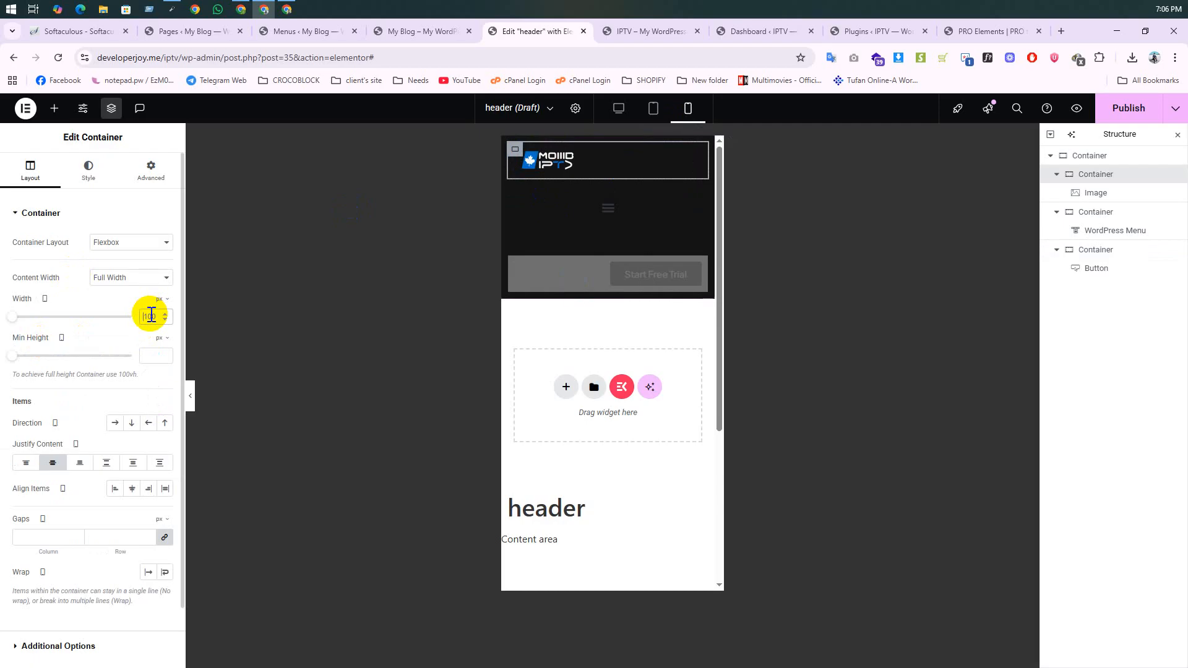
text(30)
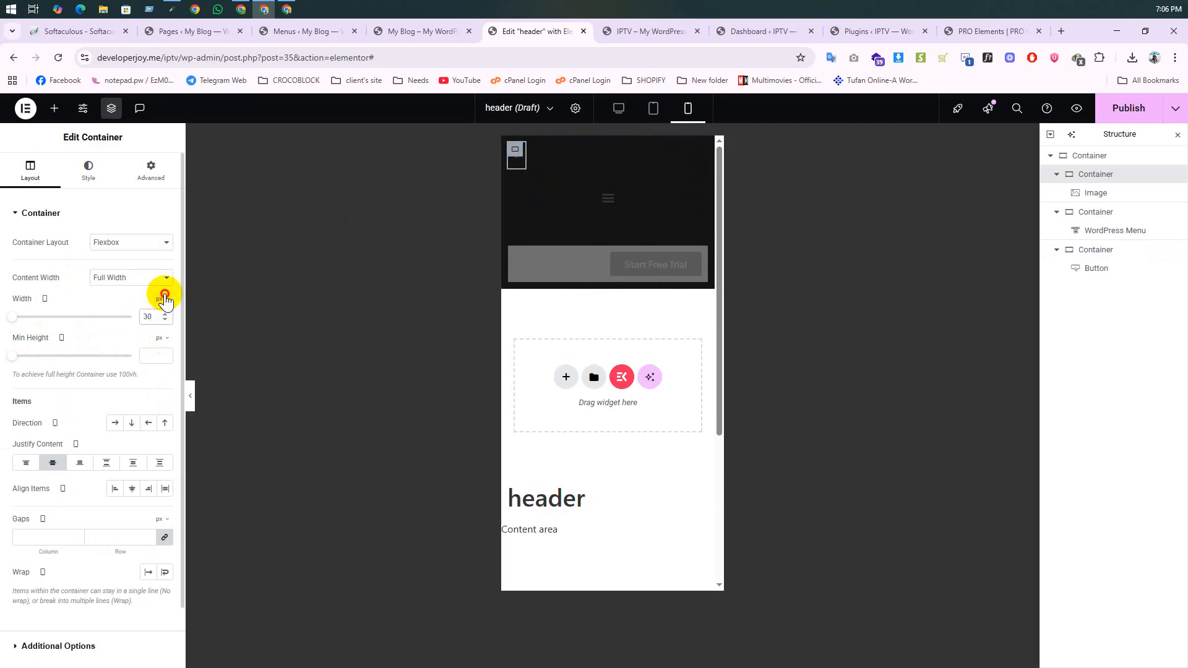
click(163, 299)
click(159, 318)
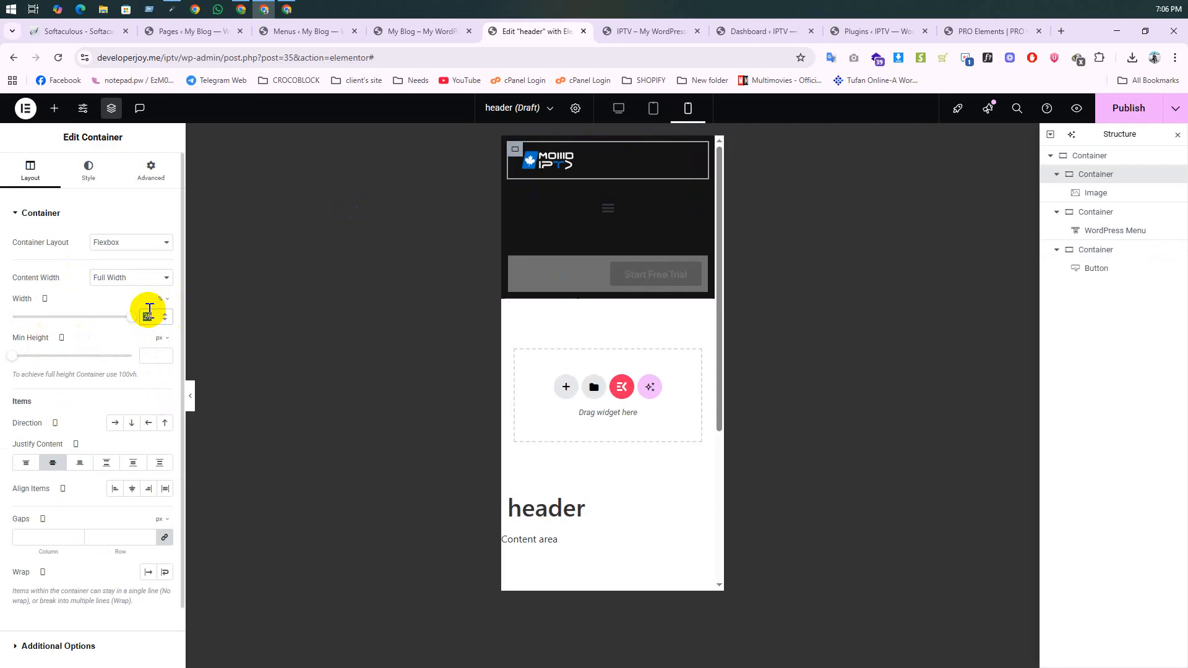
text(40)
text(70)
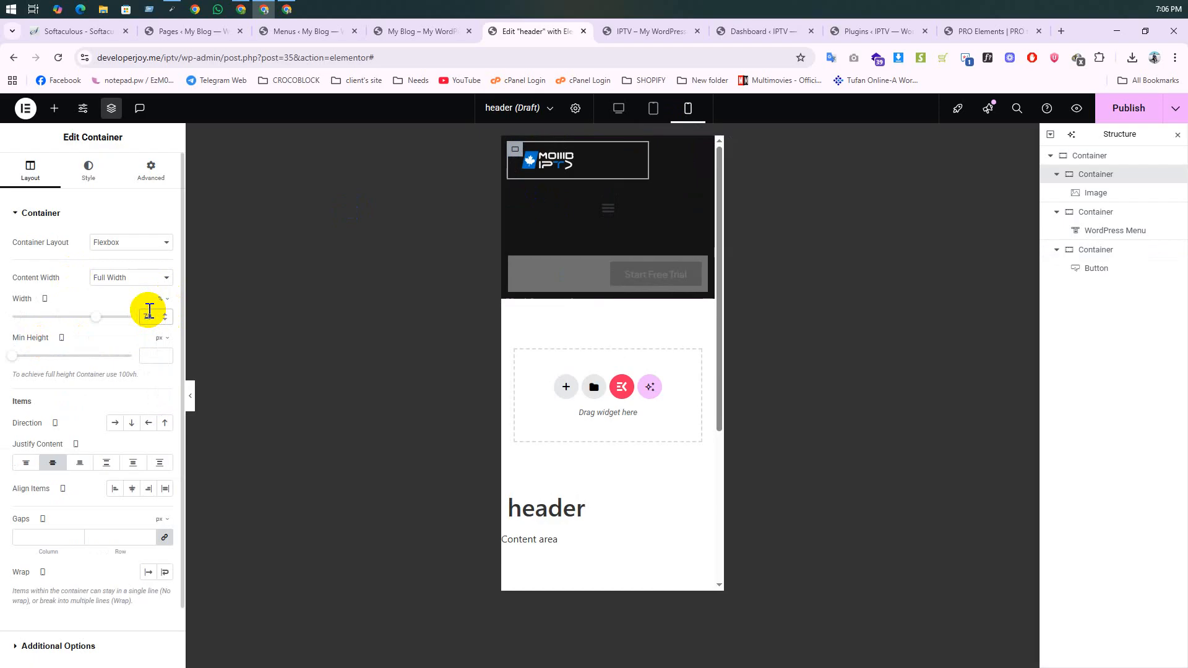
Set the menu container's width to 30% and check the header container's layout settings
click(515, 200)
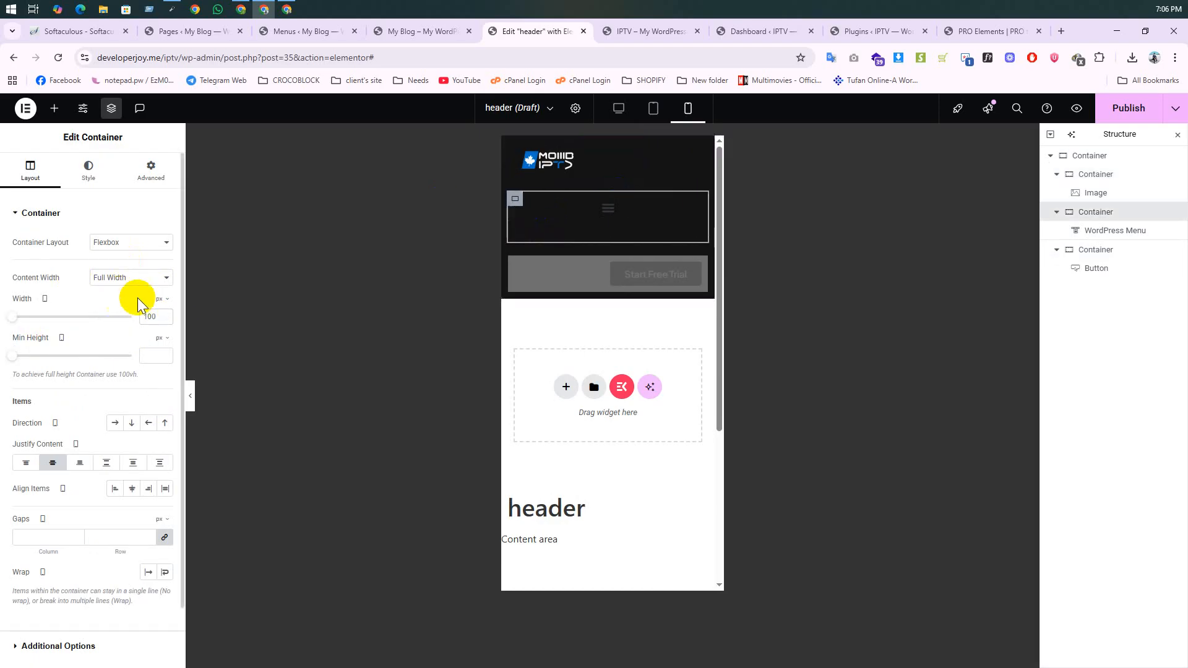
click(159, 318)
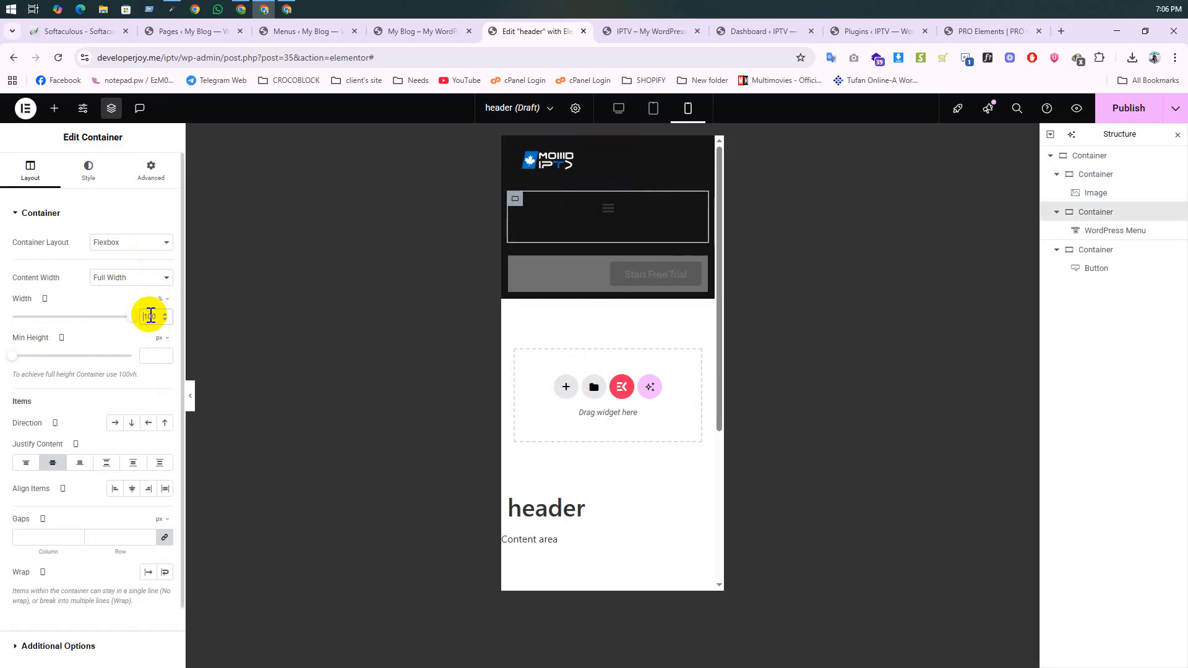
text(30)
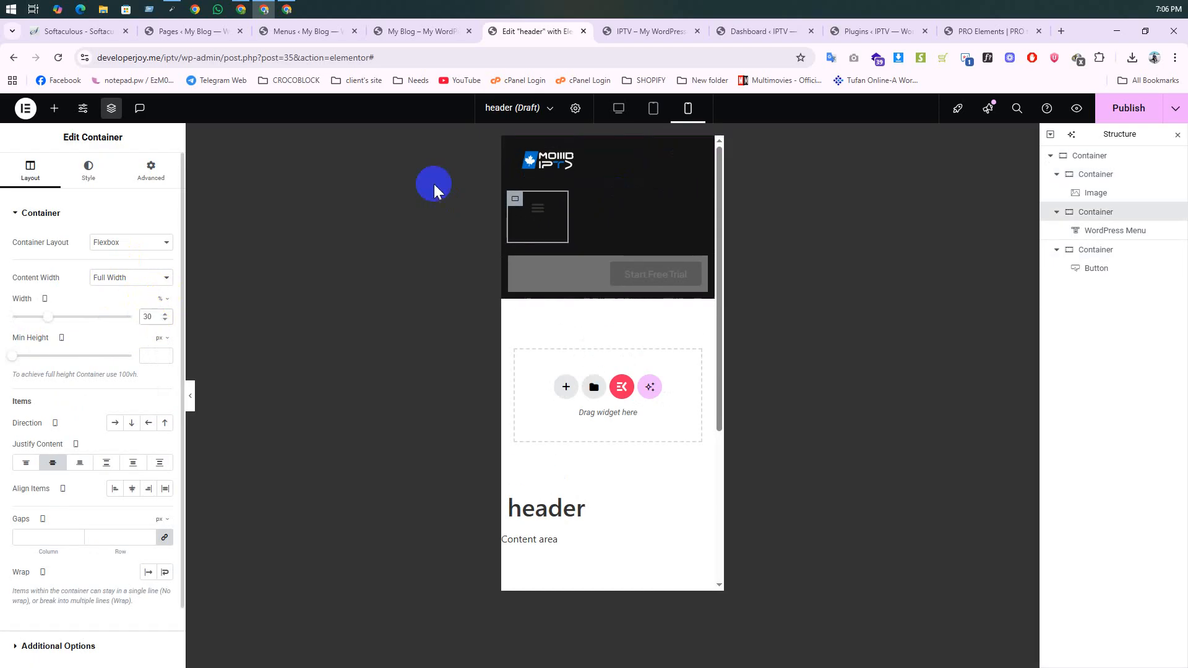
click(599, 146)
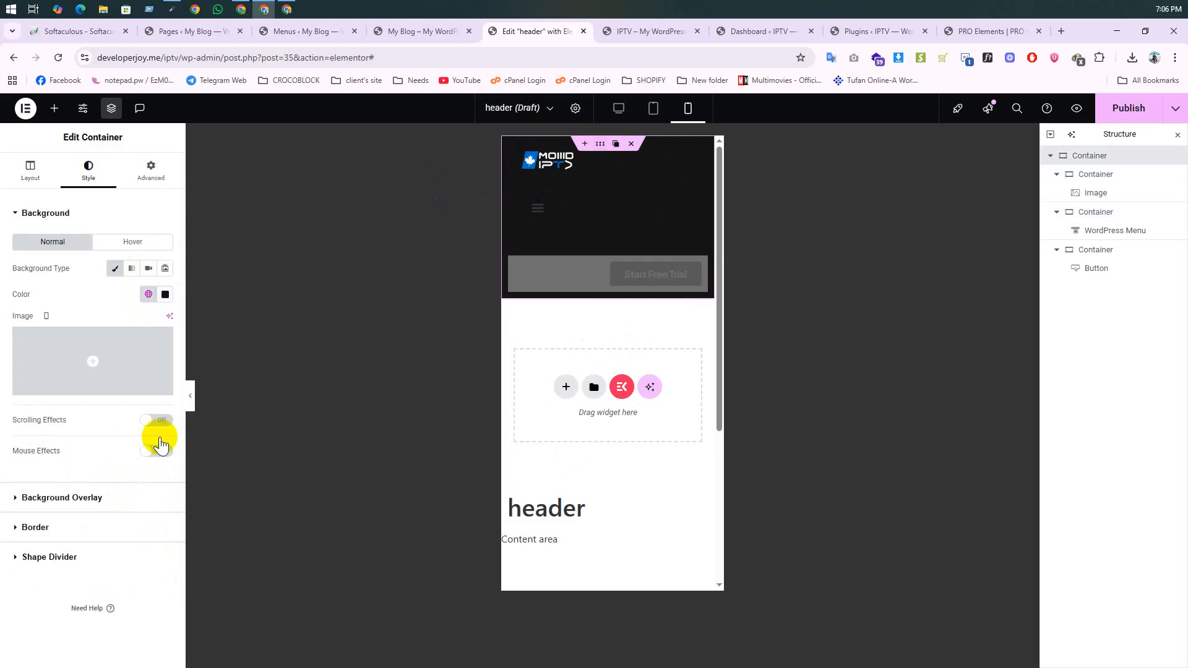
click(55, 187)
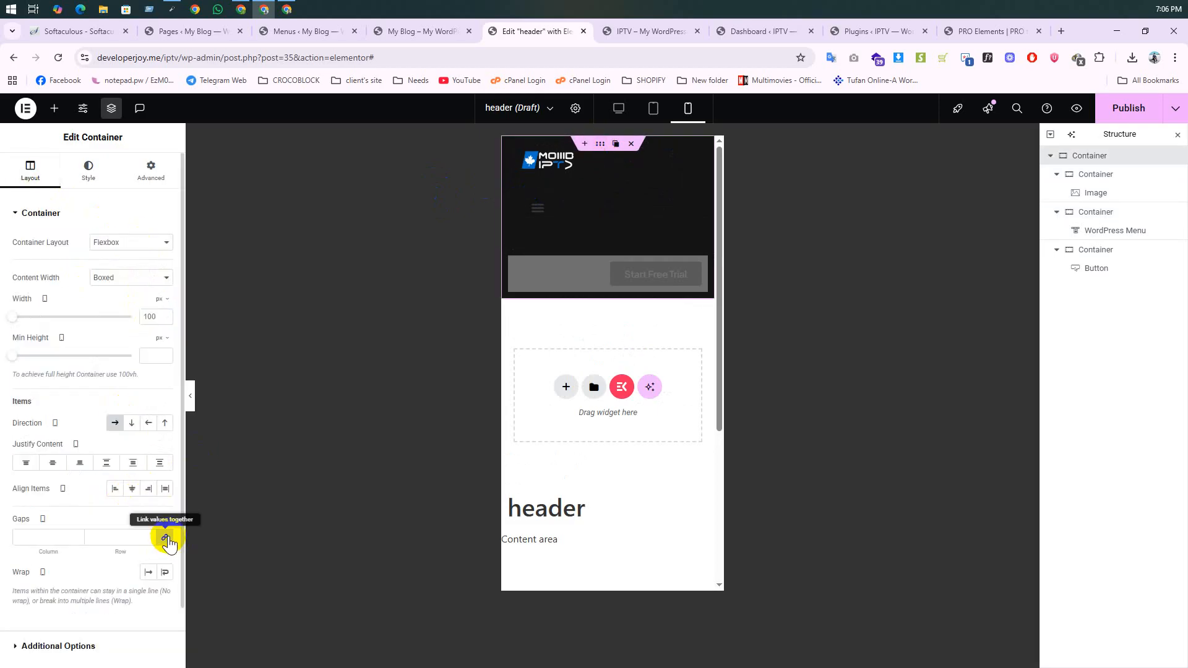
click(656, 149)
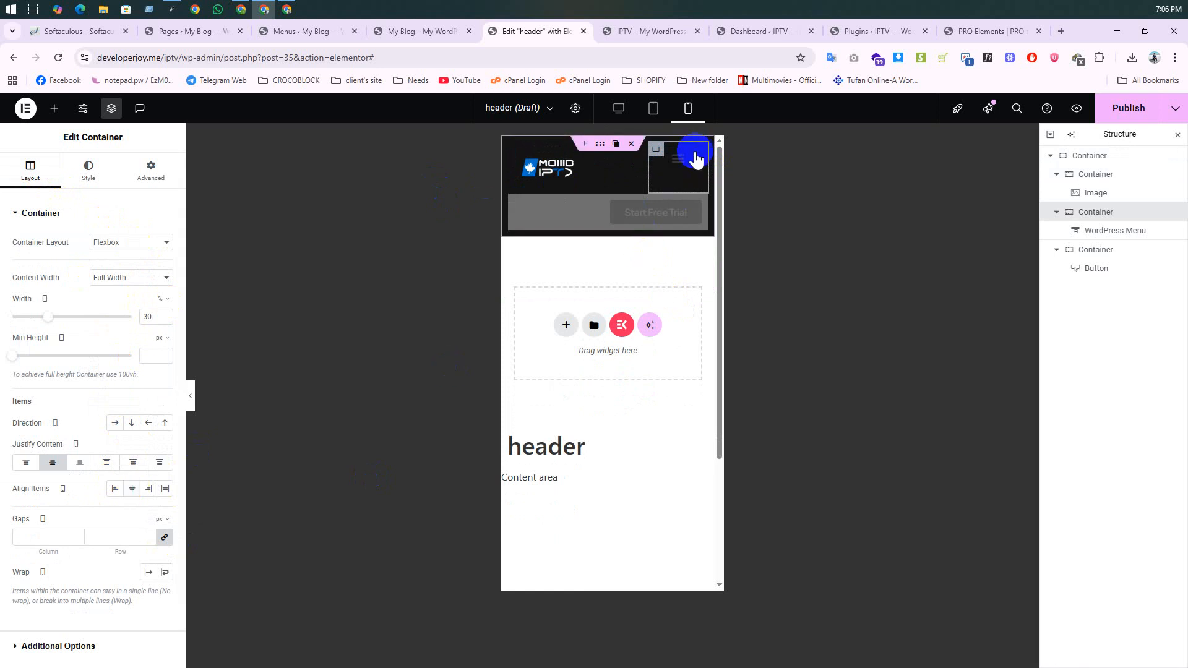
Make the hamburger toggle icon white (#FFFFFF)
click(695, 159)
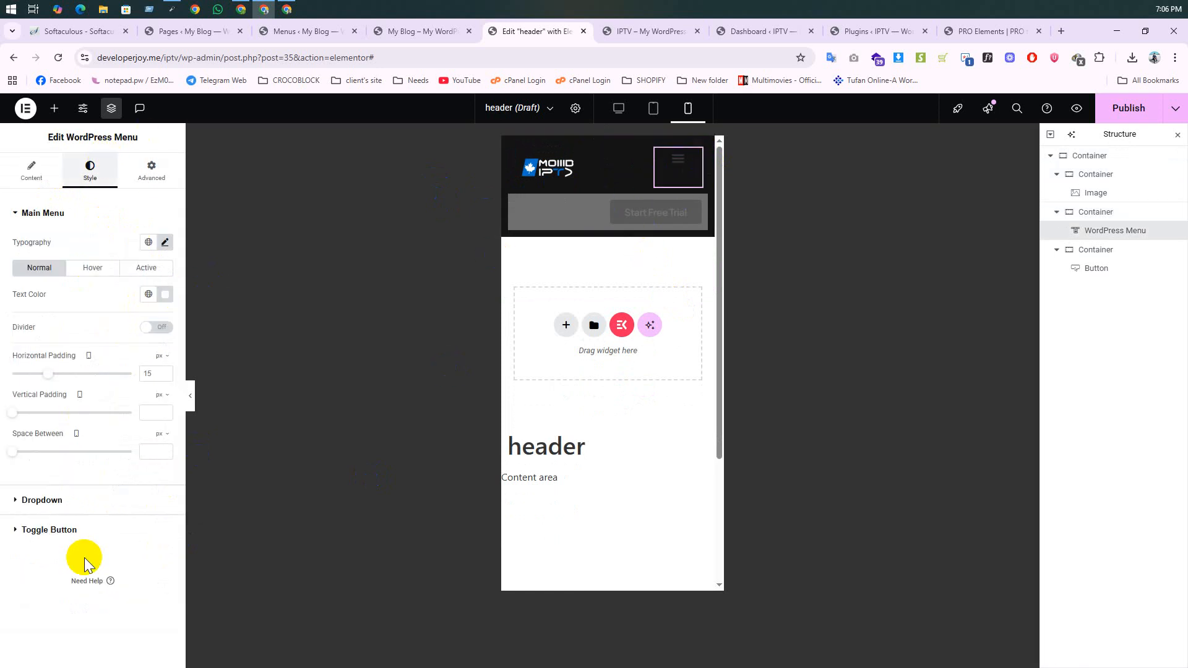
click(73, 531)
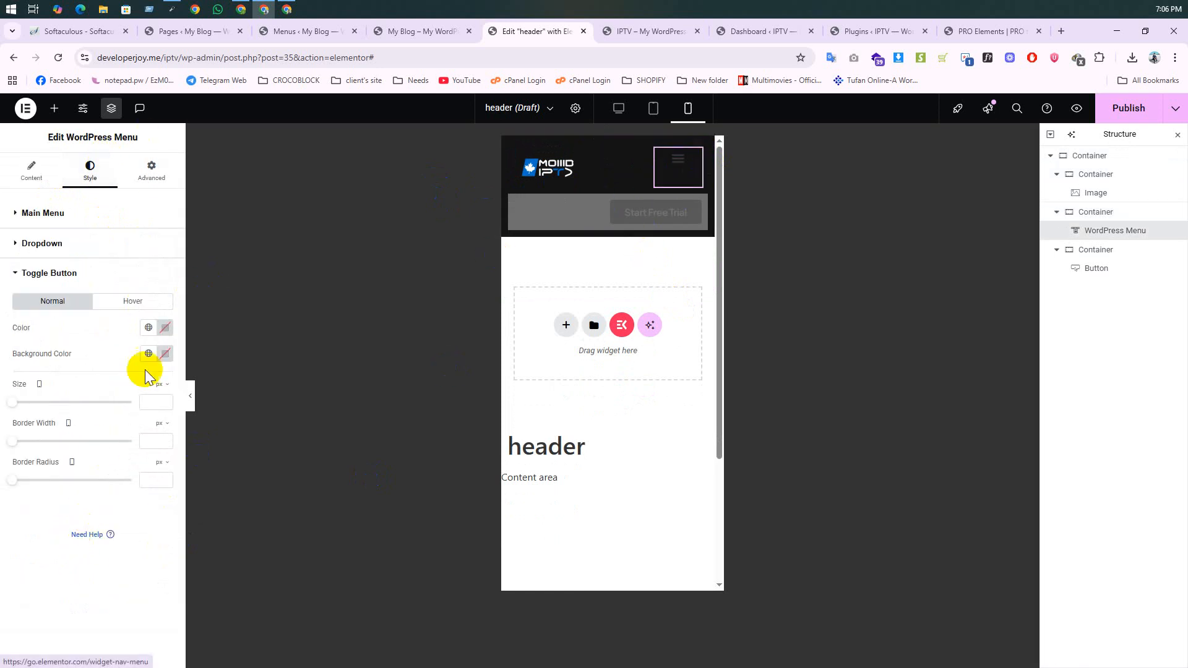
click(165, 328)
drag(146, 426, 79, 375)
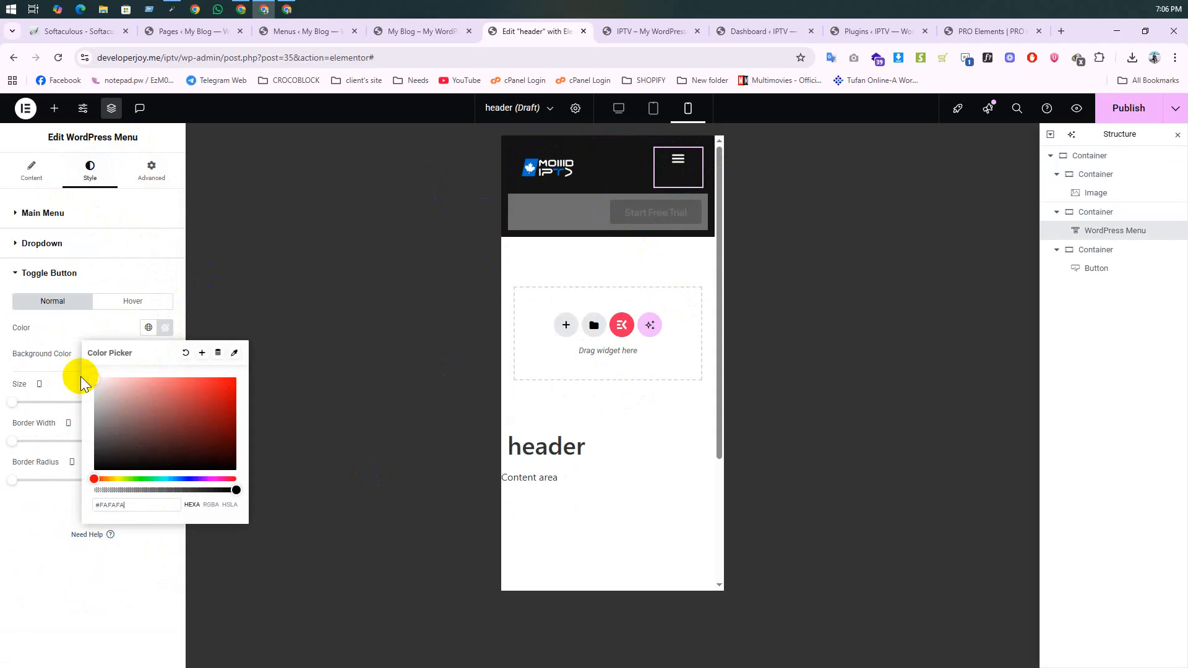
Set the mobile dropdown menu to full width
click(677, 160)
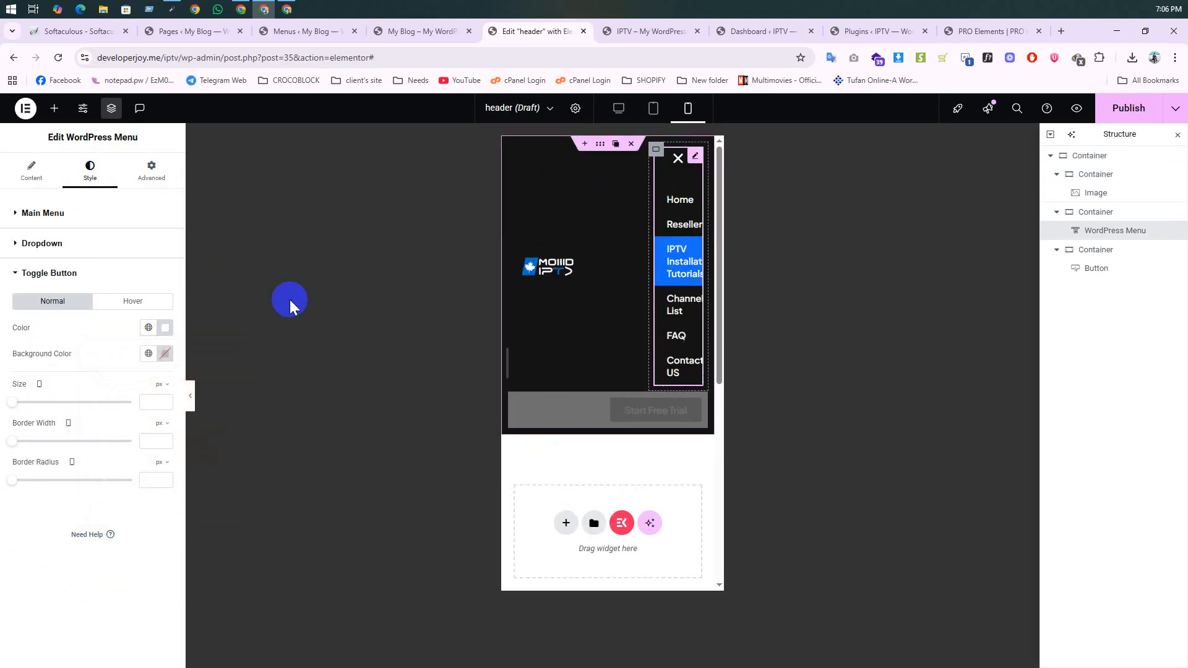
click(32, 168)
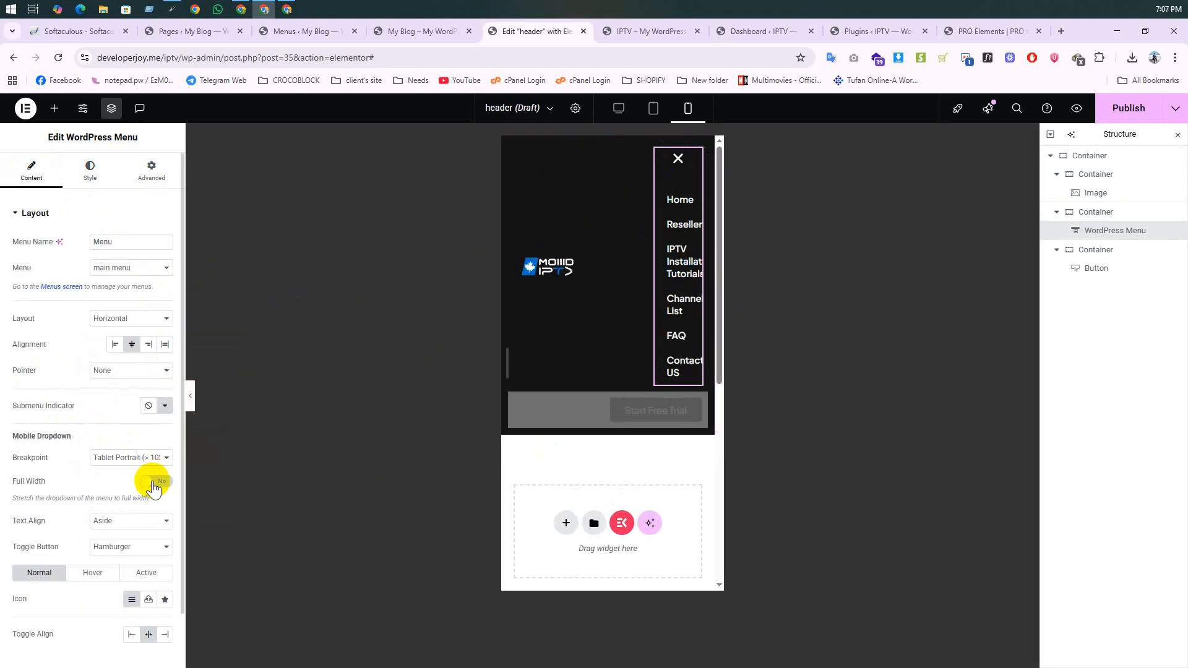
click(158, 482)
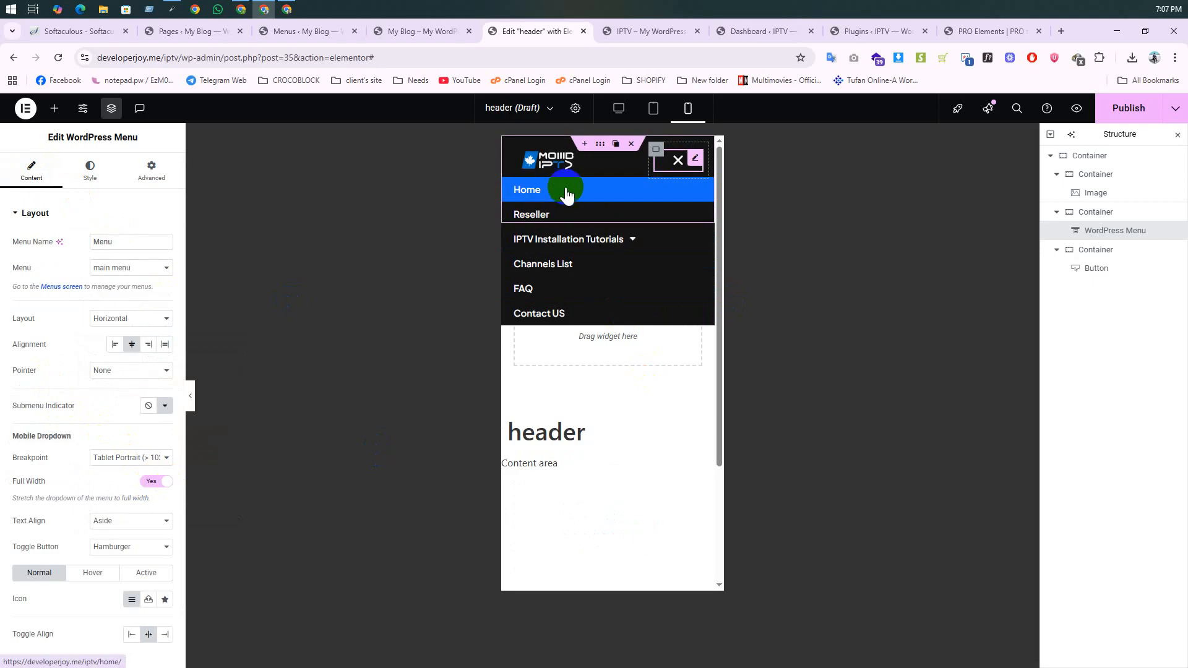
click(677, 161)
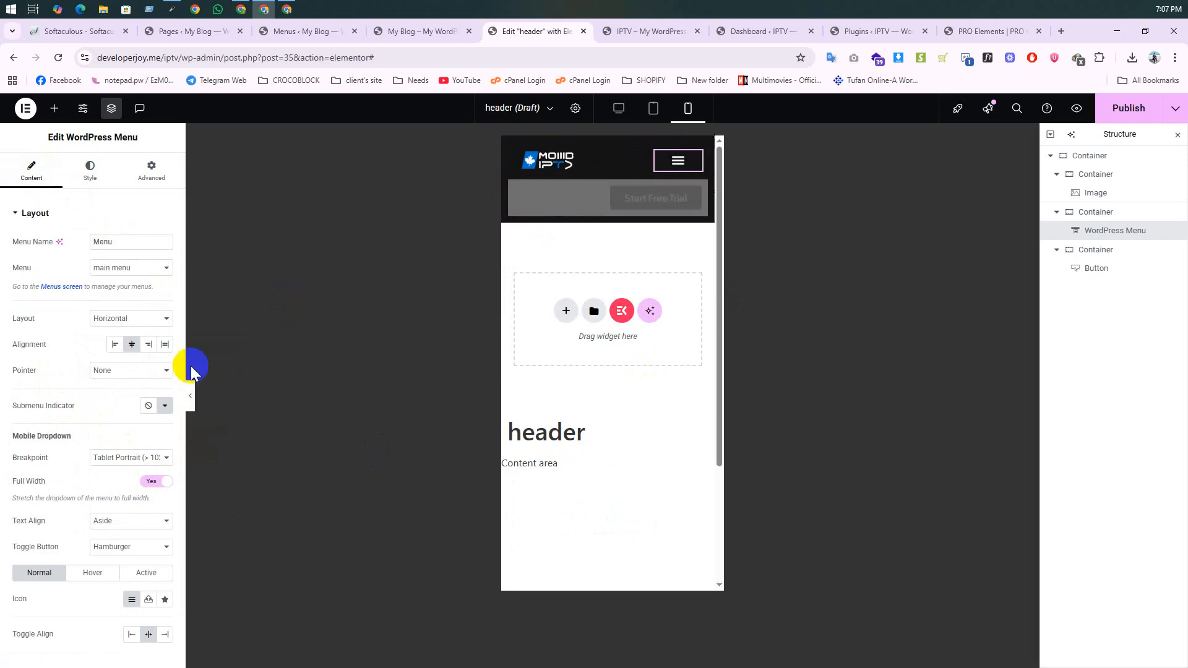
Test the mobile menu and IPTV Installation Tutorials submenu in preview, then return to desktop layout
click(193, 397)
click(668, 160)
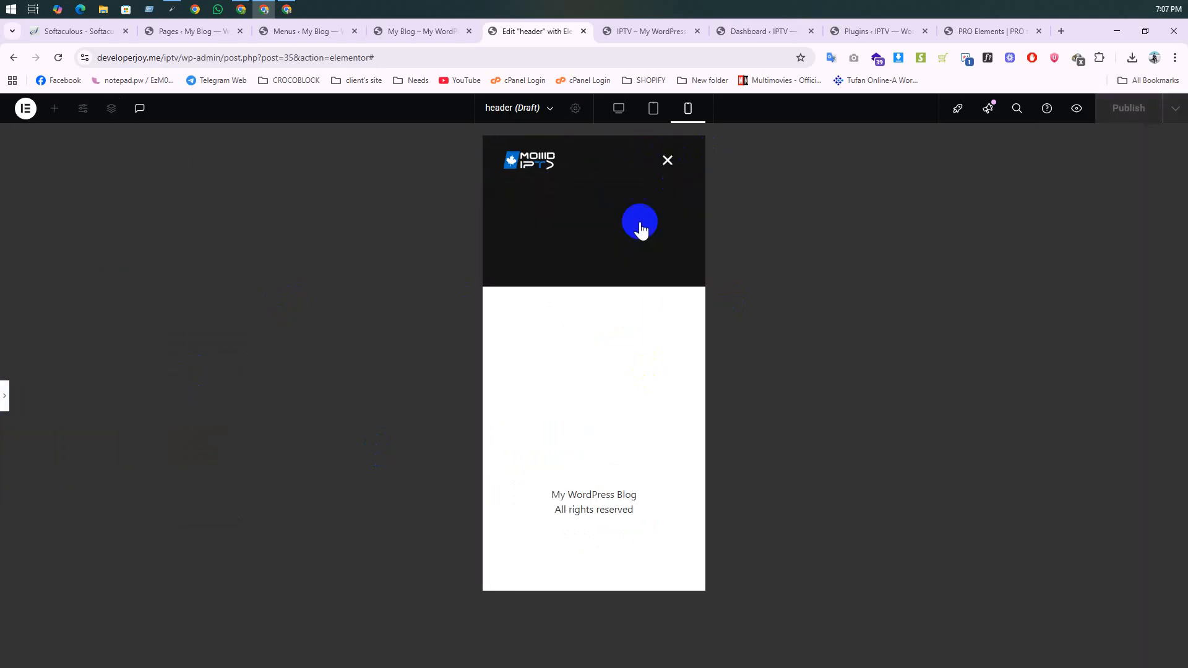
click(590, 241)
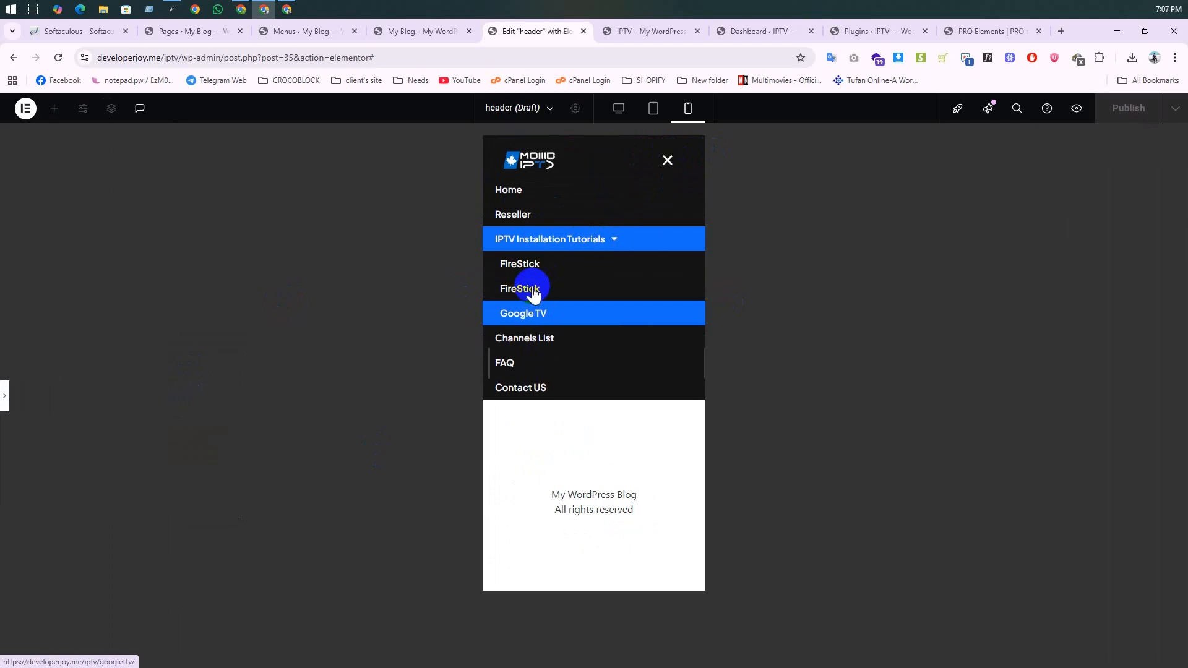
click(605, 242)
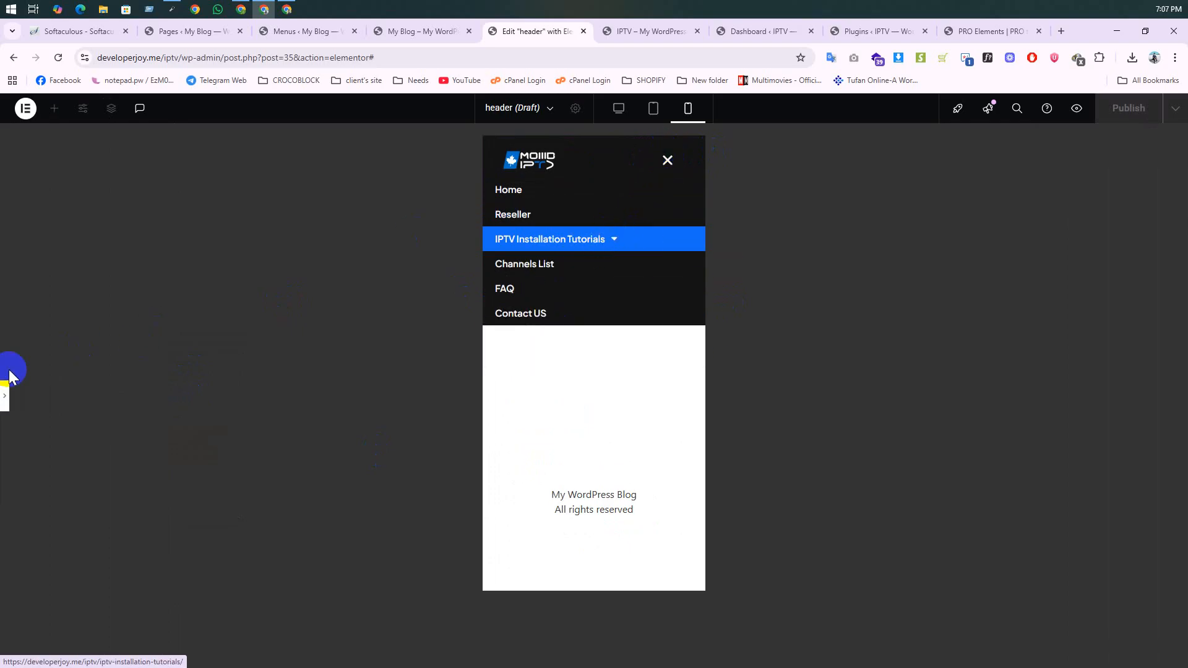
click(9, 396)
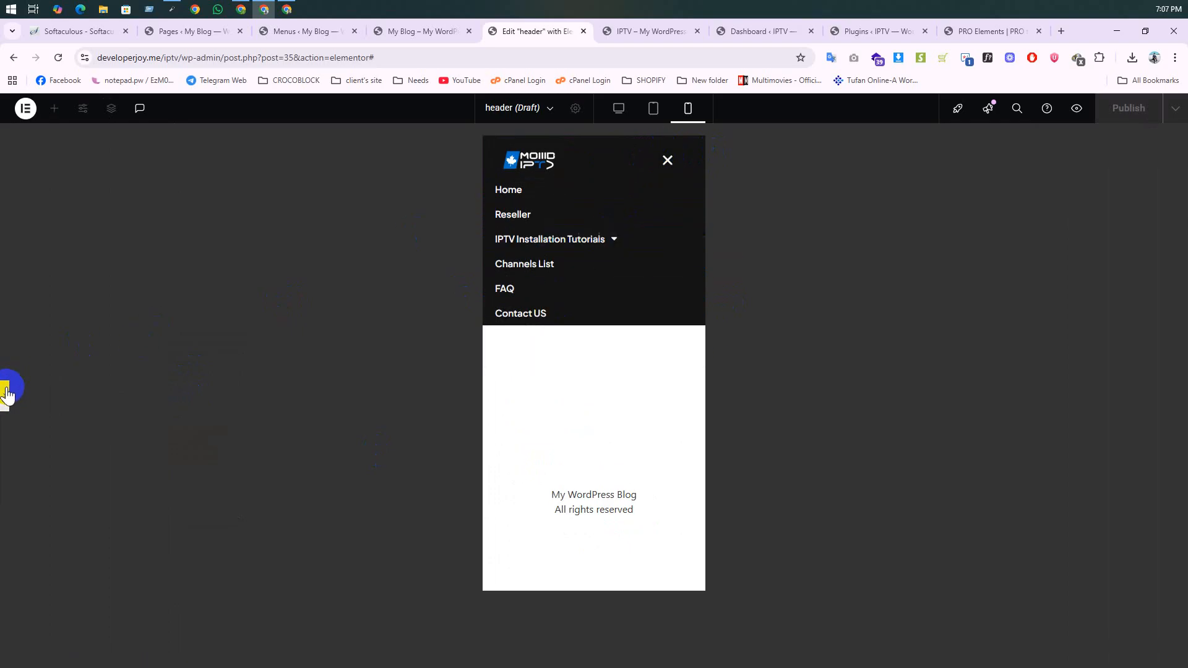
click(619, 109)
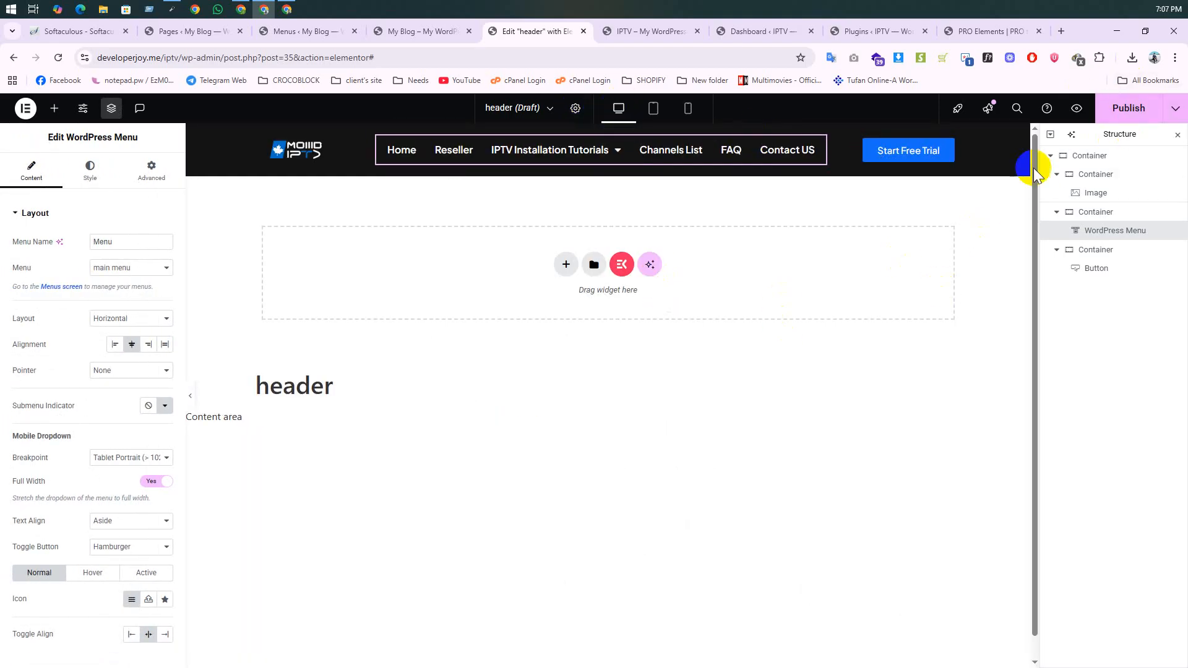
Publish the header template with an Include / Entire site display condition
click(1120, 110)
click(593, 405)
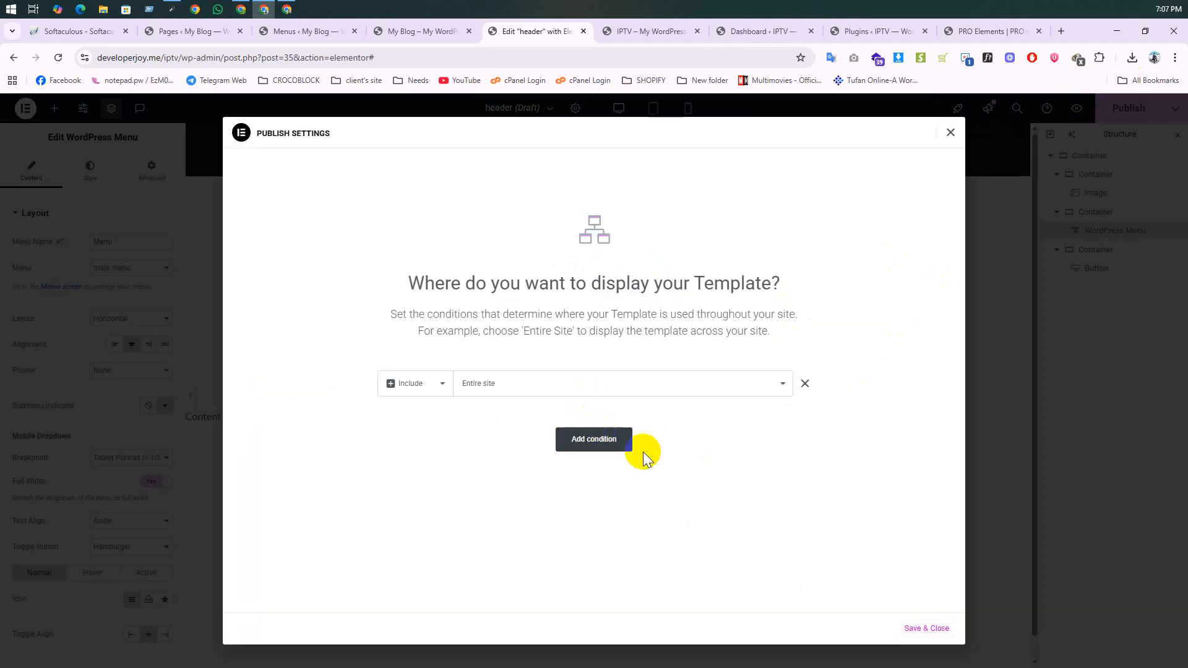
click(922, 629)
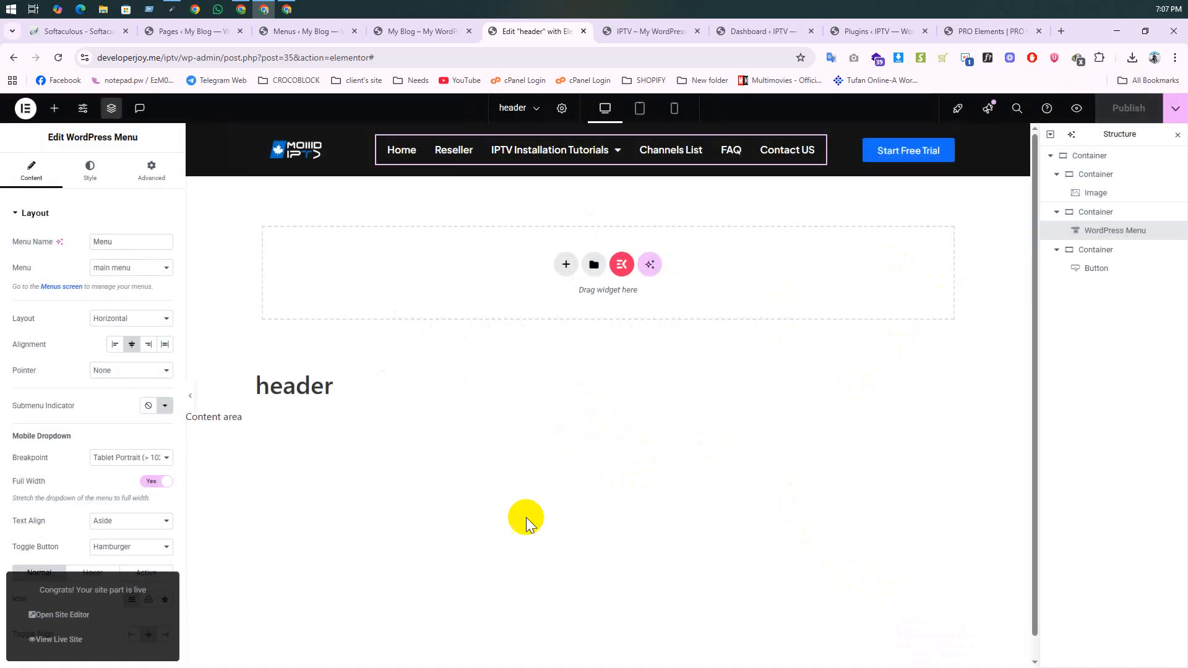
Reload the My Blog site page to confirm the new header appears
click(644, 32)
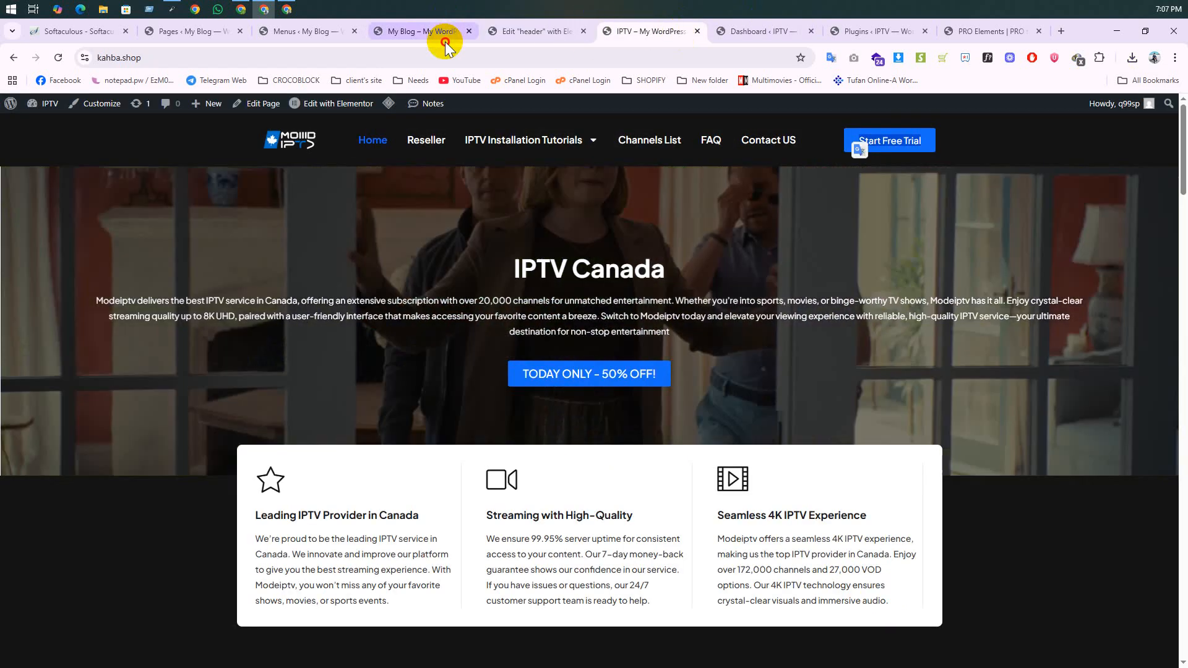
click(456, 32)
click(227, 209)
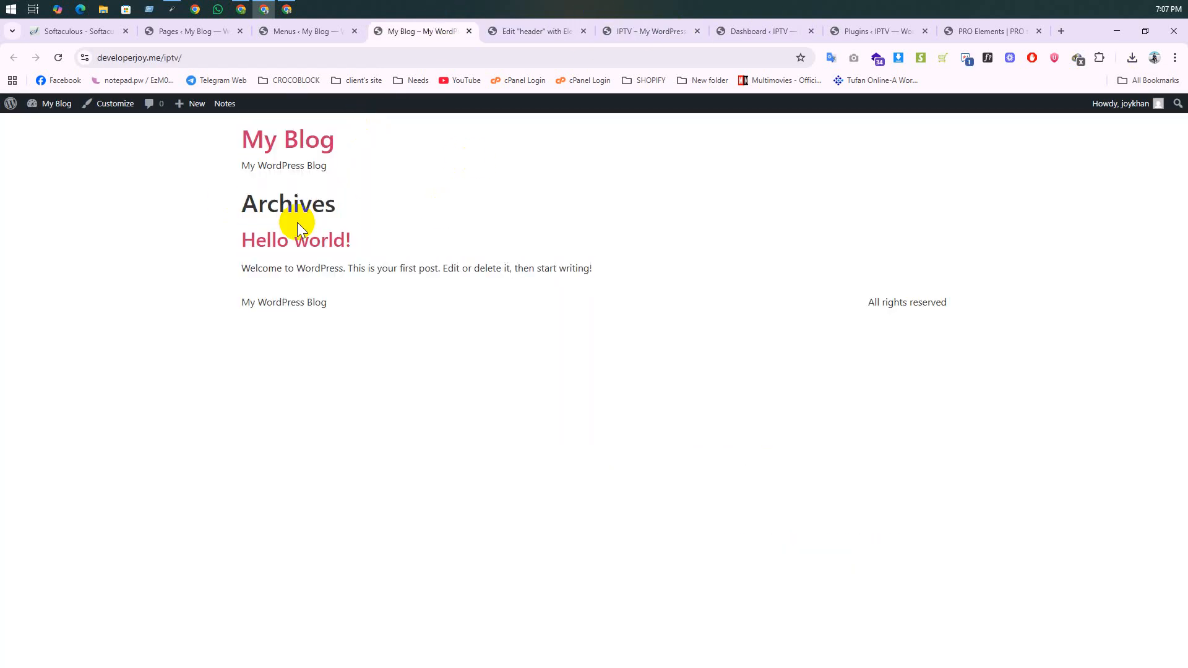
click(60, 57)
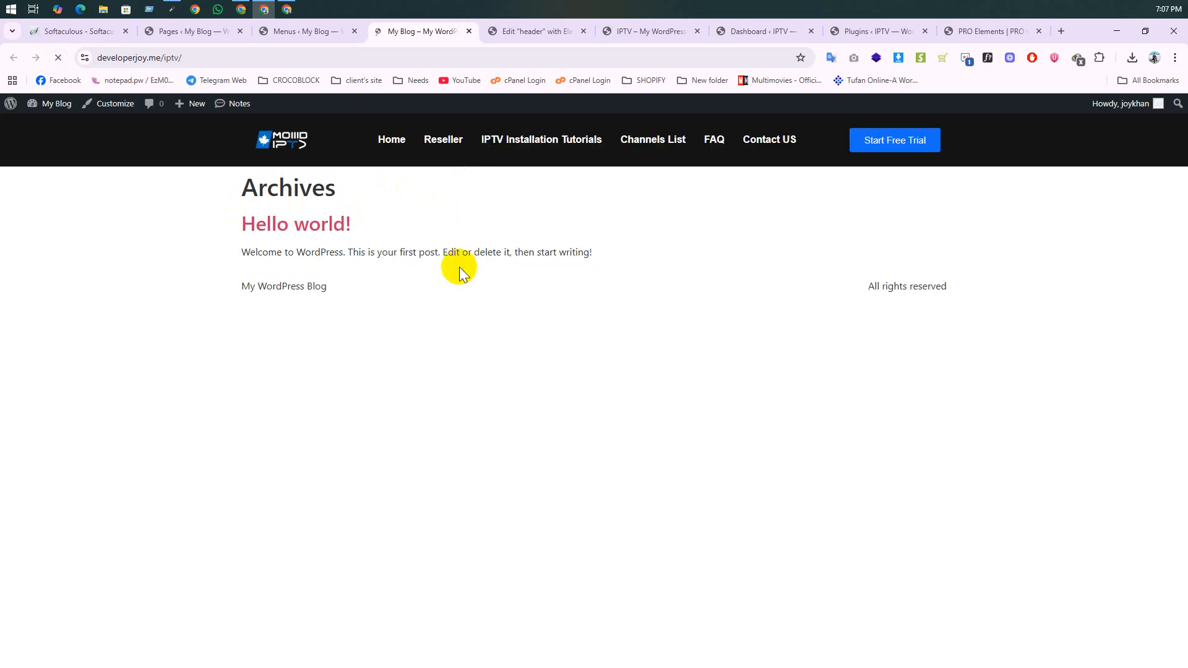